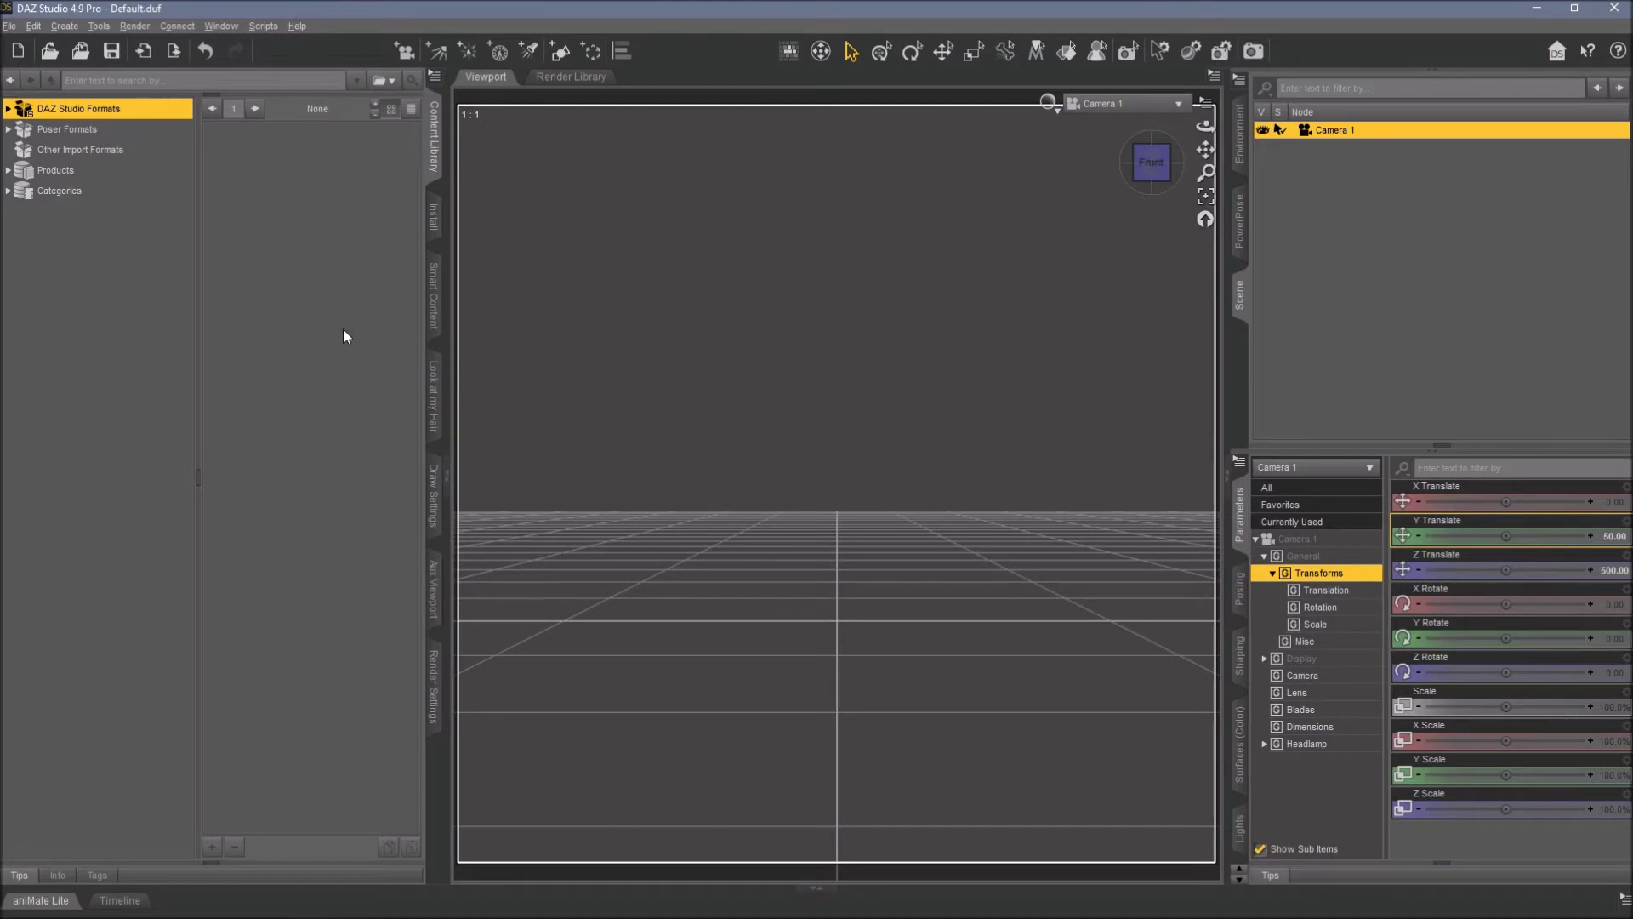
Try out the Full Service [Beta] workspace layout
{"action": "left_click", "coordinate": [263, 27]}
{"action": "left_click", "coordinate": [263, 27]}
{"action": "left_click", "coordinate": [220, 26]}
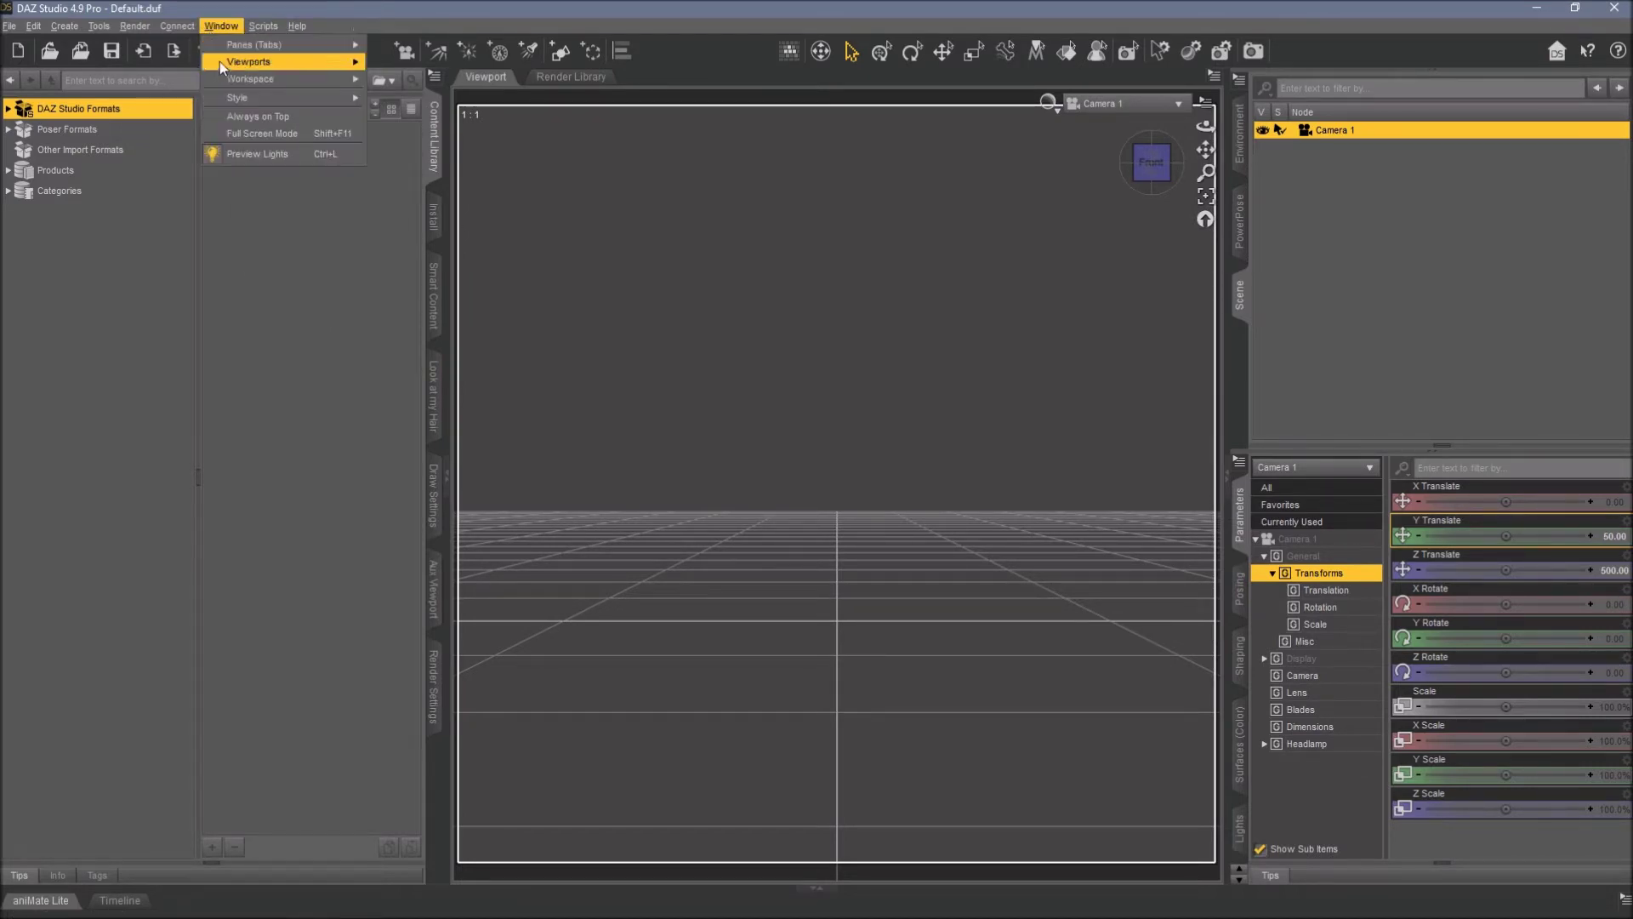
{"action": "mouse_move", "coordinate": [227, 80]}
{"action": "left_click", "coordinate": [379, 82]}
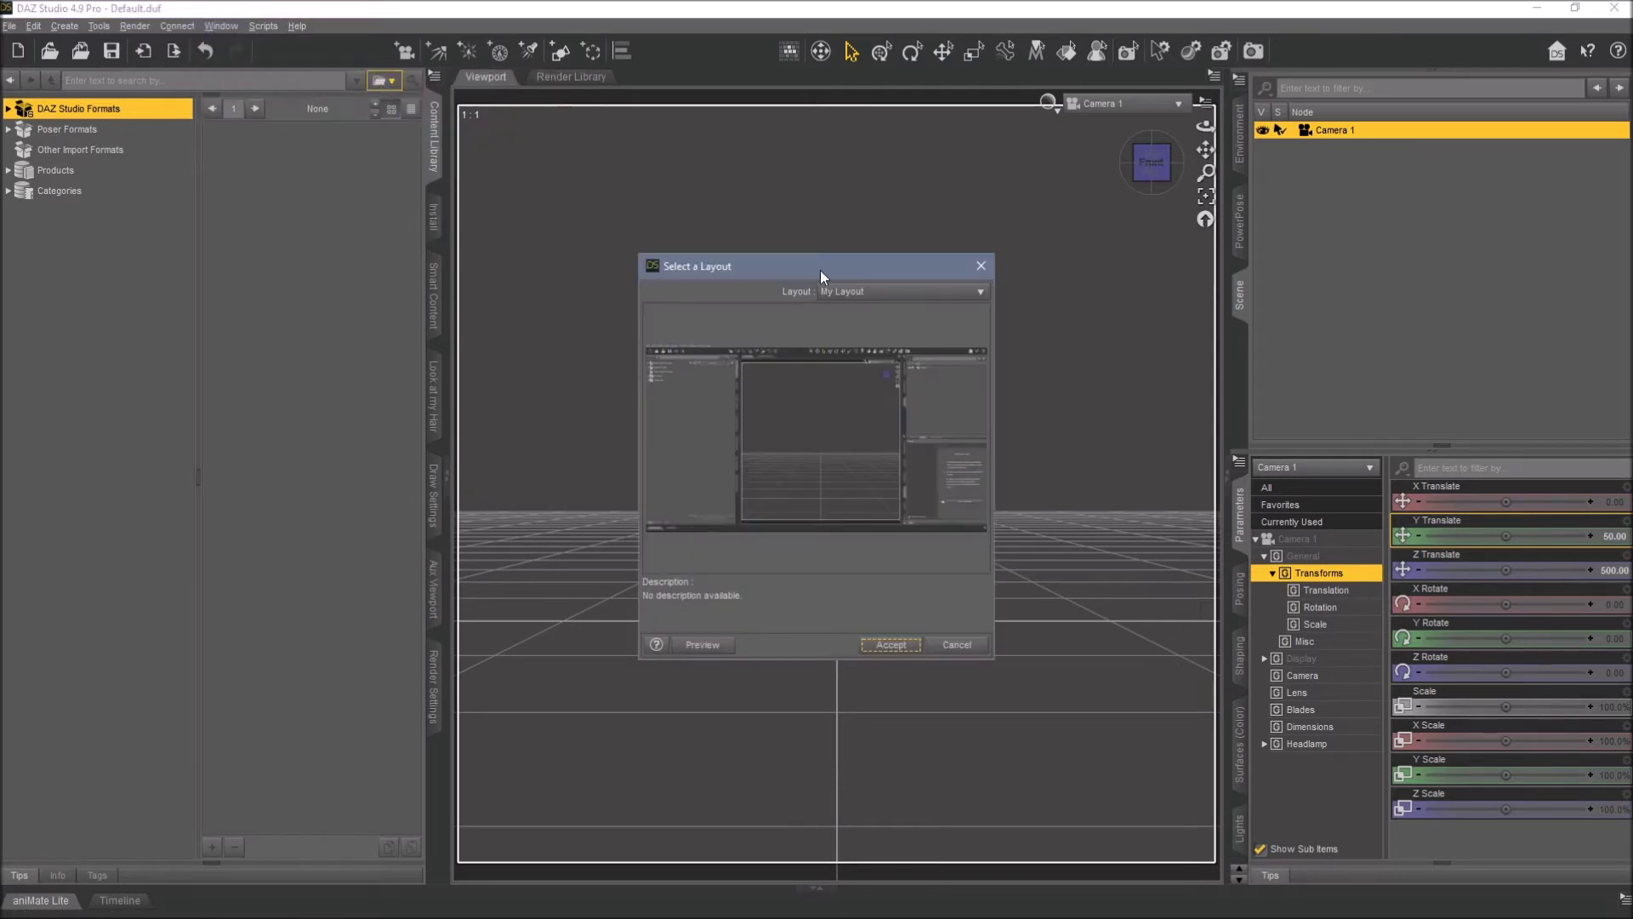
{"action": "left_click", "coordinate": [839, 288]}
{"action": "left_click", "coordinate": [858, 188]}
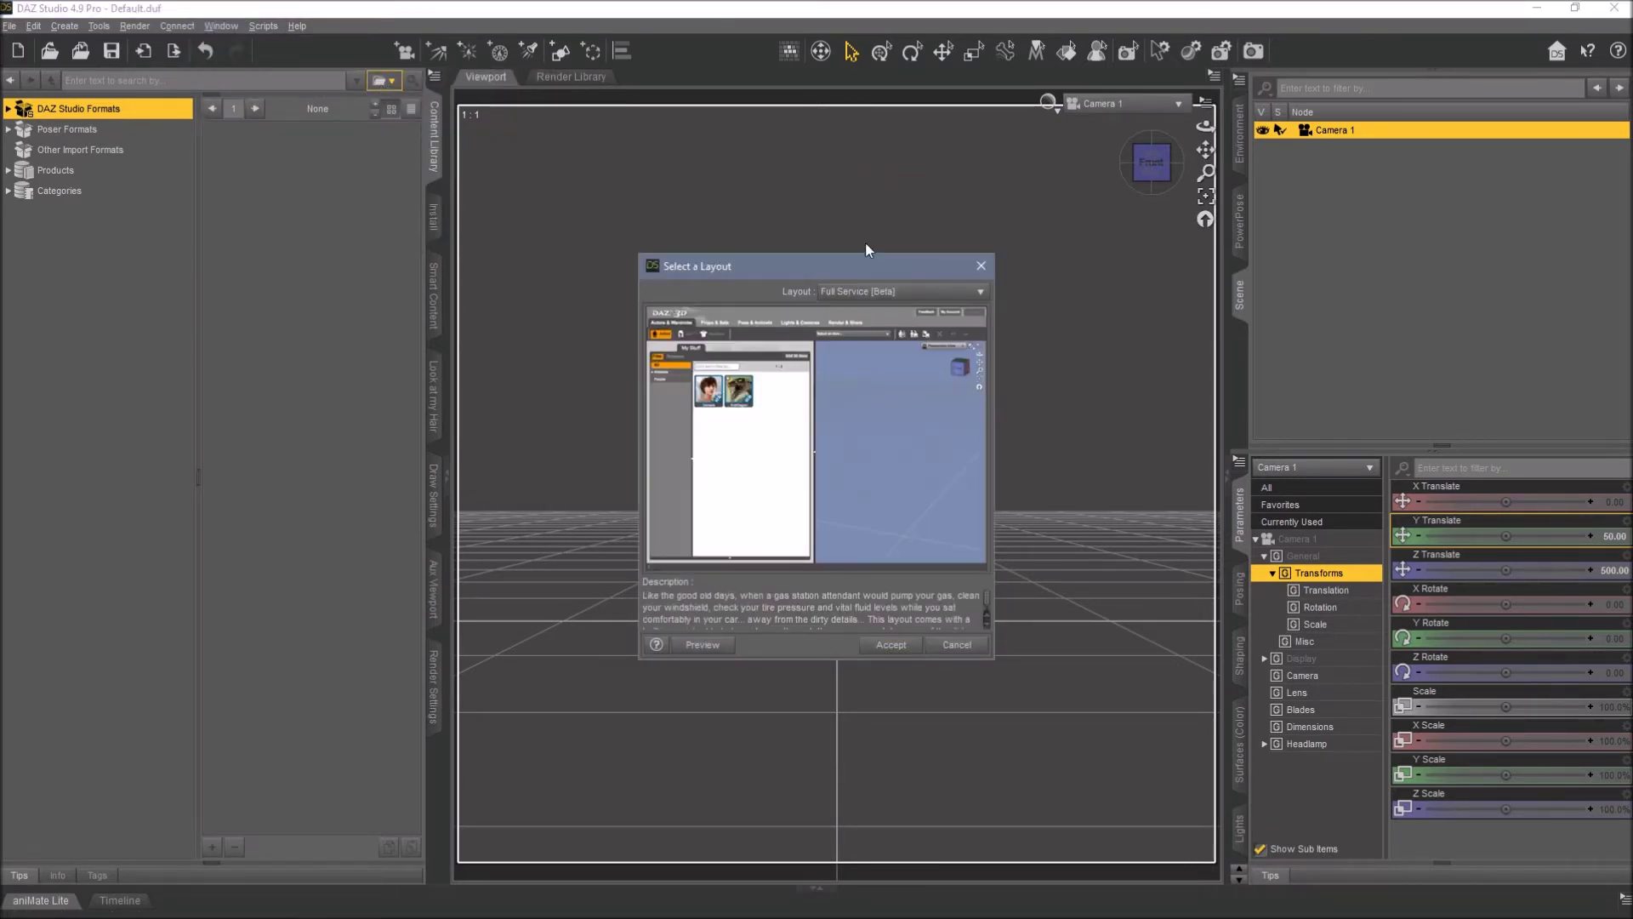
{"action": "left_click", "coordinate": [889, 645]}
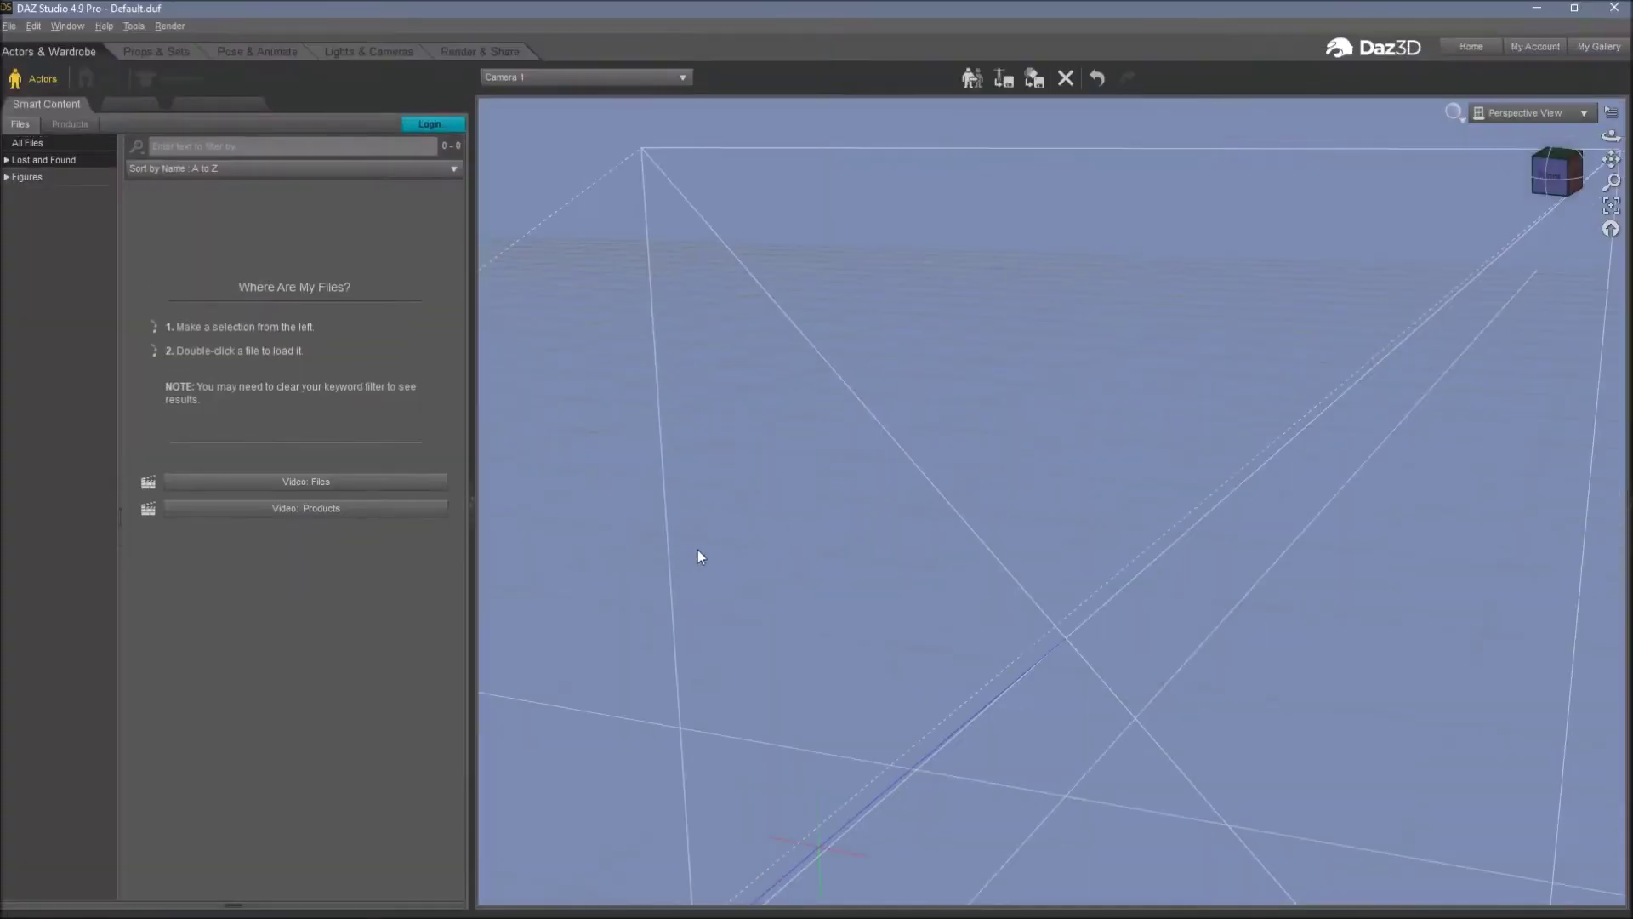
Preview the Props & Sets, Pose & Animate, Lights & Cameras and Render & Share activities
{"action": "left_click", "coordinate": [140, 53]}
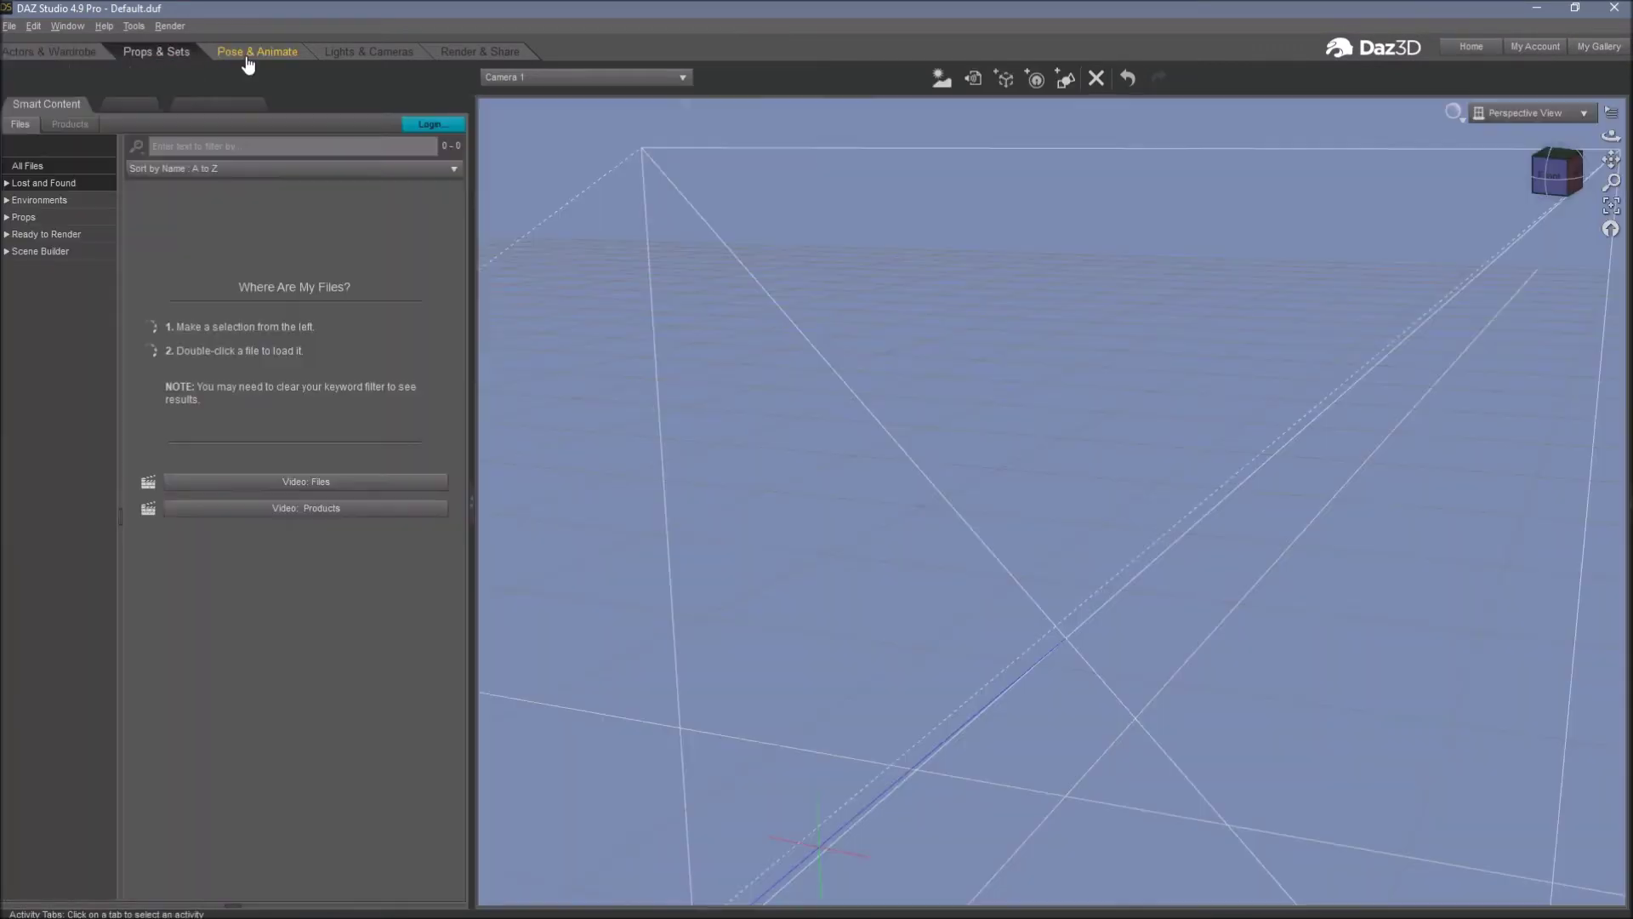
{"action": "left_click", "coordinate": [248, 54]}
{"action": "left_click", "coordinate": [362, 52]}
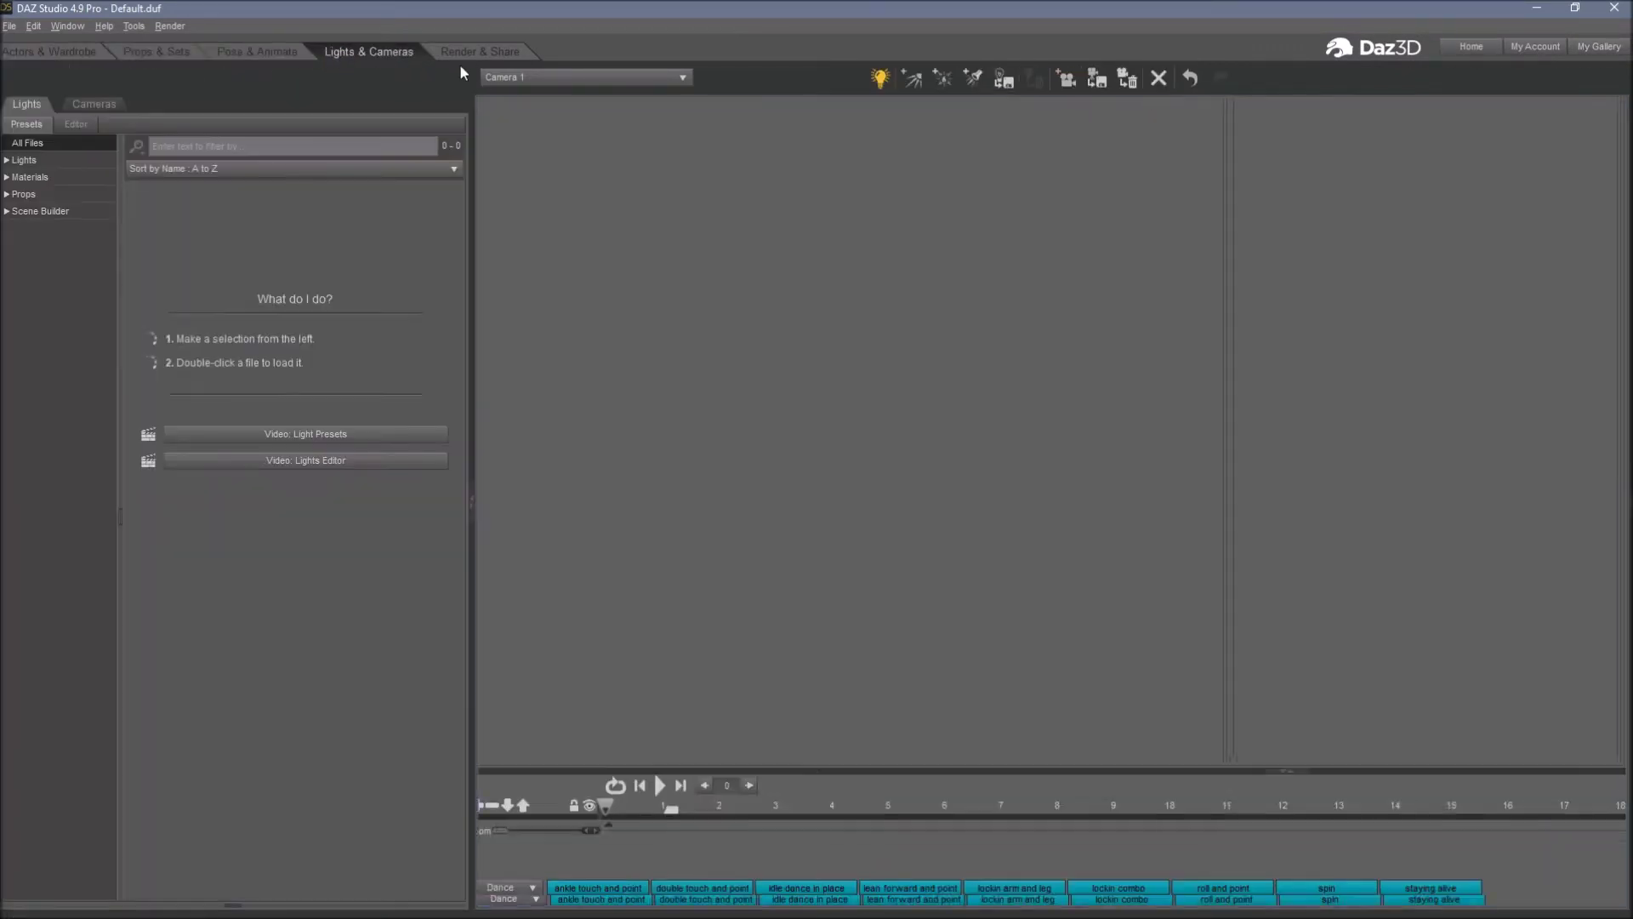
{"action": "left_click", "coordinate": [476, 53]}
Switch the workspace to the Hollywood Blvd layout
{"action": "left_click", "coordinate": [67, 27]}
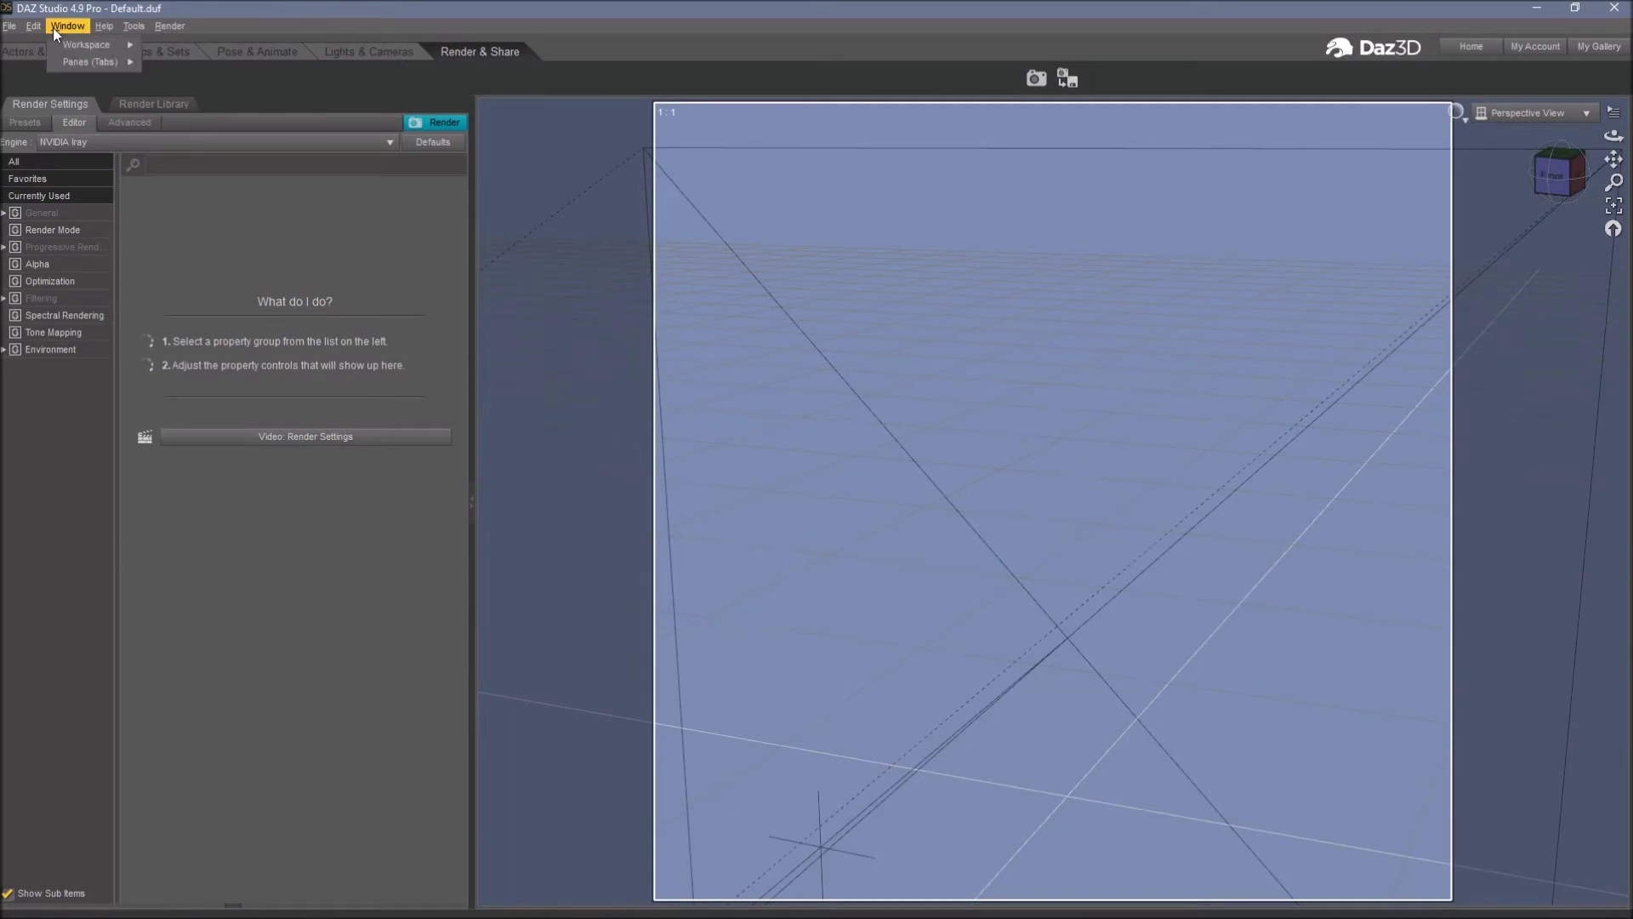
{"action": "mouse_move", "coordinate": [79, 45]}
{"action": "left_click", "coordinate": [174, 48]}
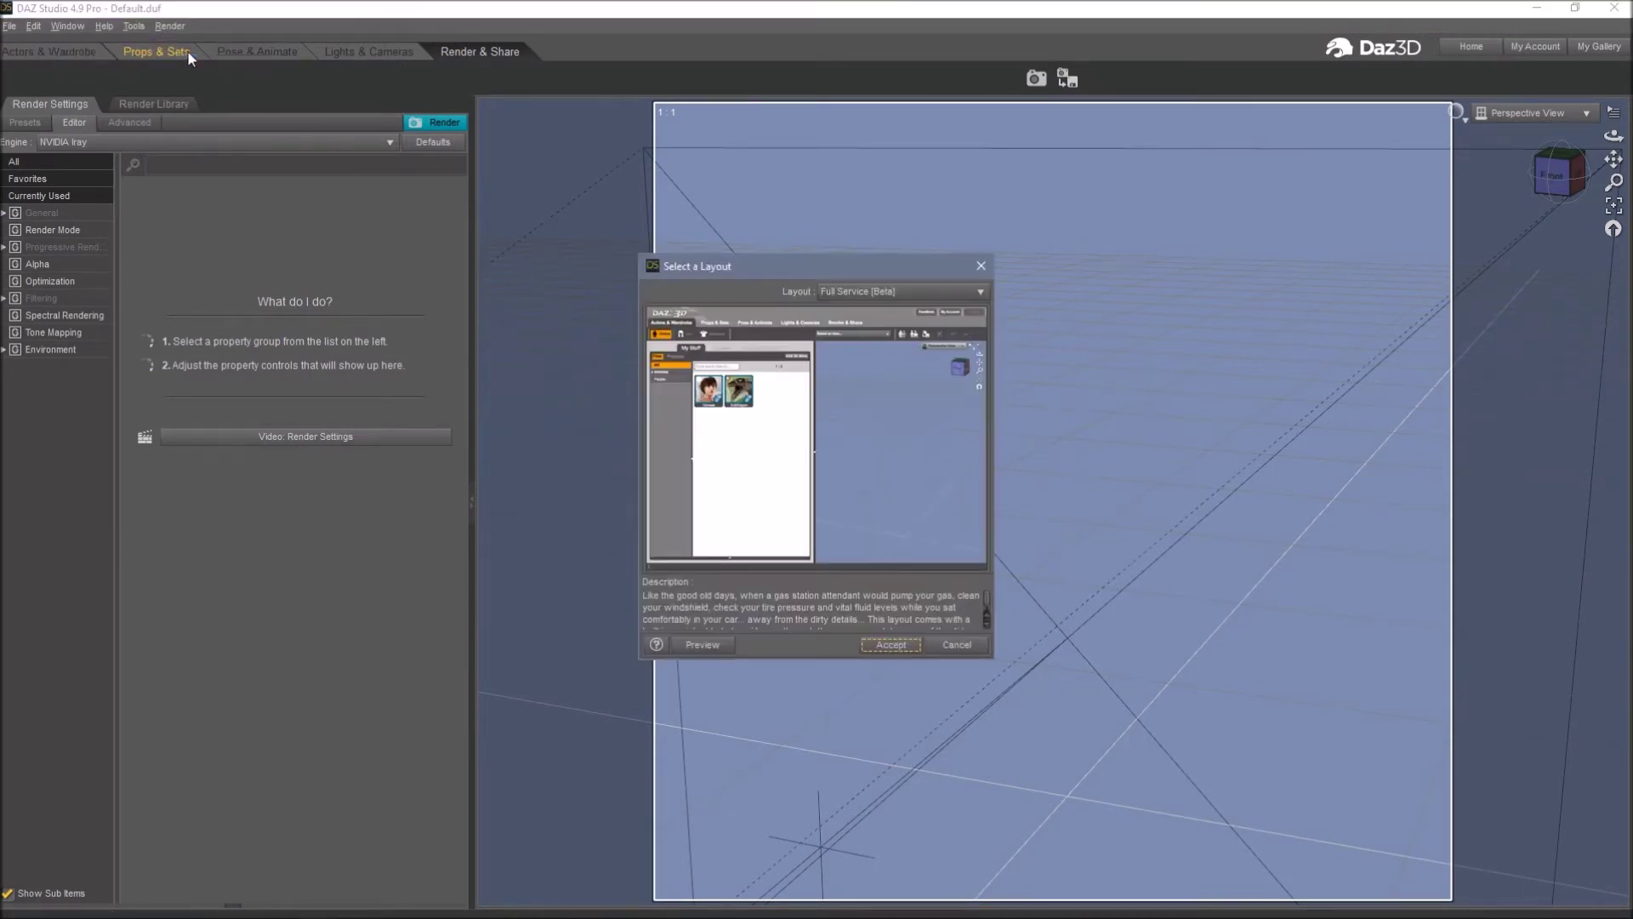
{"action": "left_click", "coordinate": [844, 291]}
{"action": "left_click", "coordinate": [901, 312]}
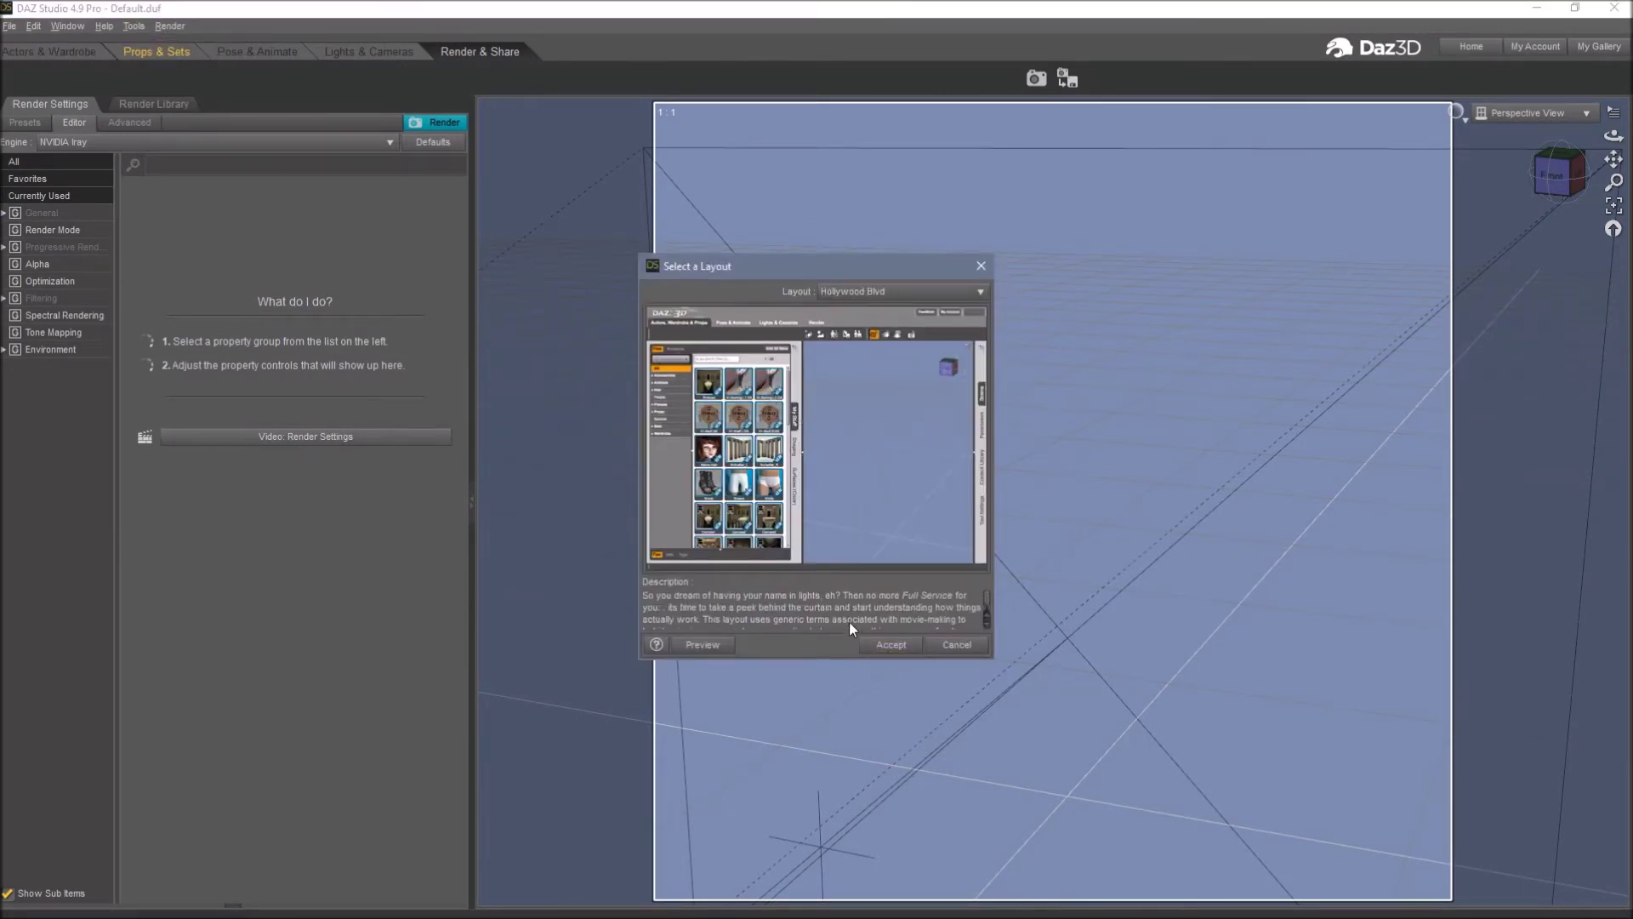
{"action": "left_click", "coordinate": [892, 646]}
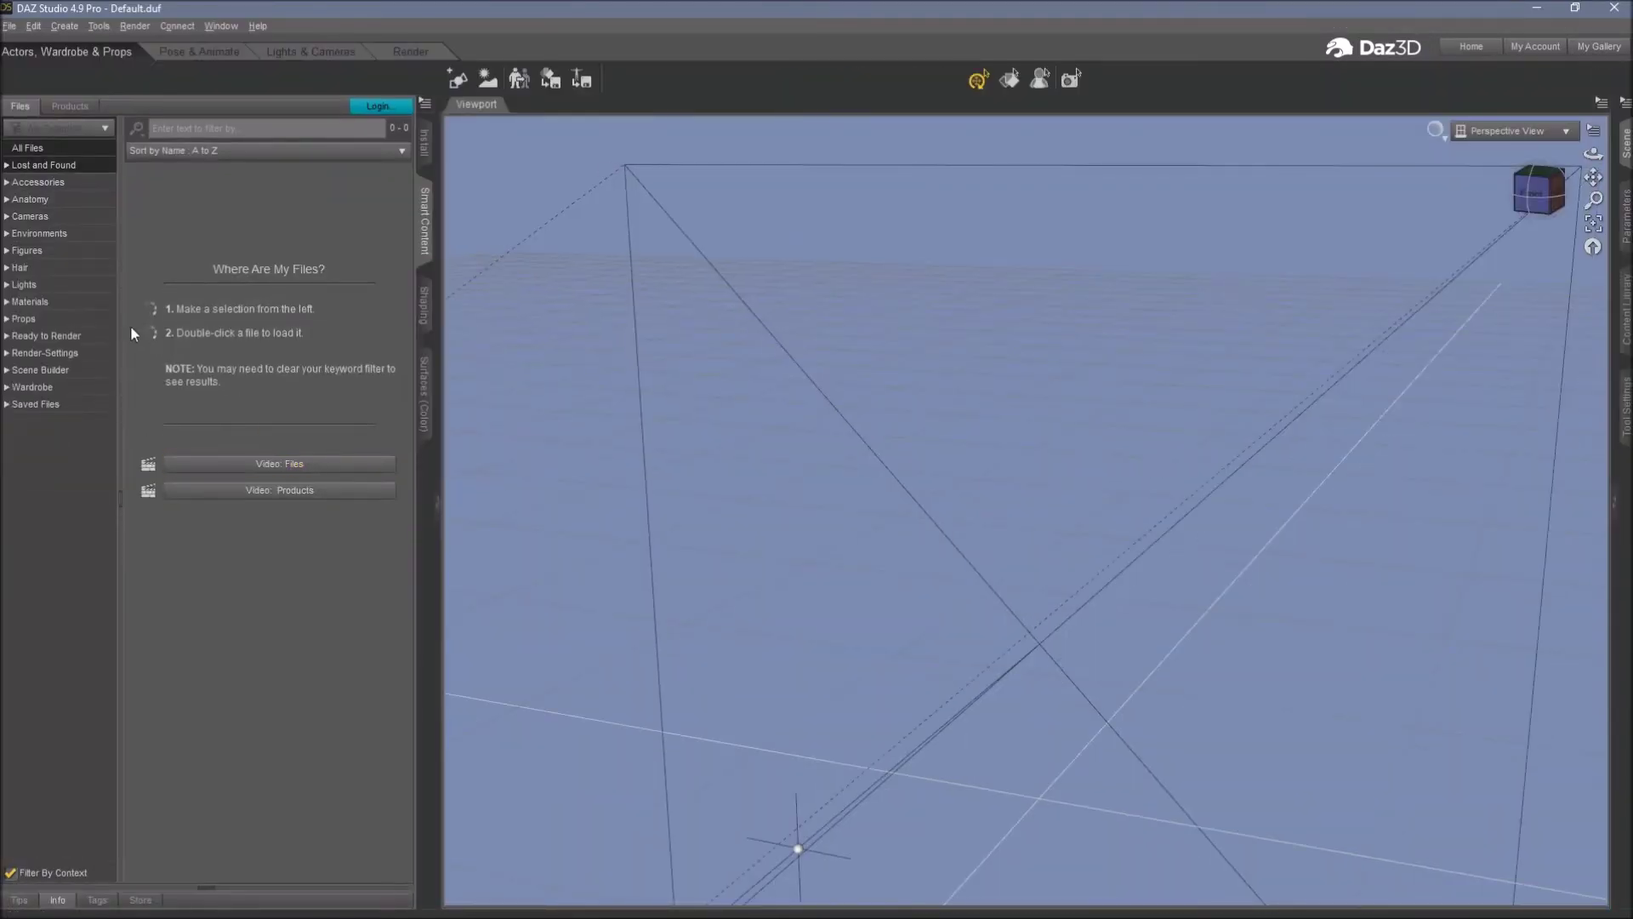
Browse Accessories, Figures, Environments and Materials content, ending on the 47 Props items
{"action": "left_click", "coordinate": [61, 184]}
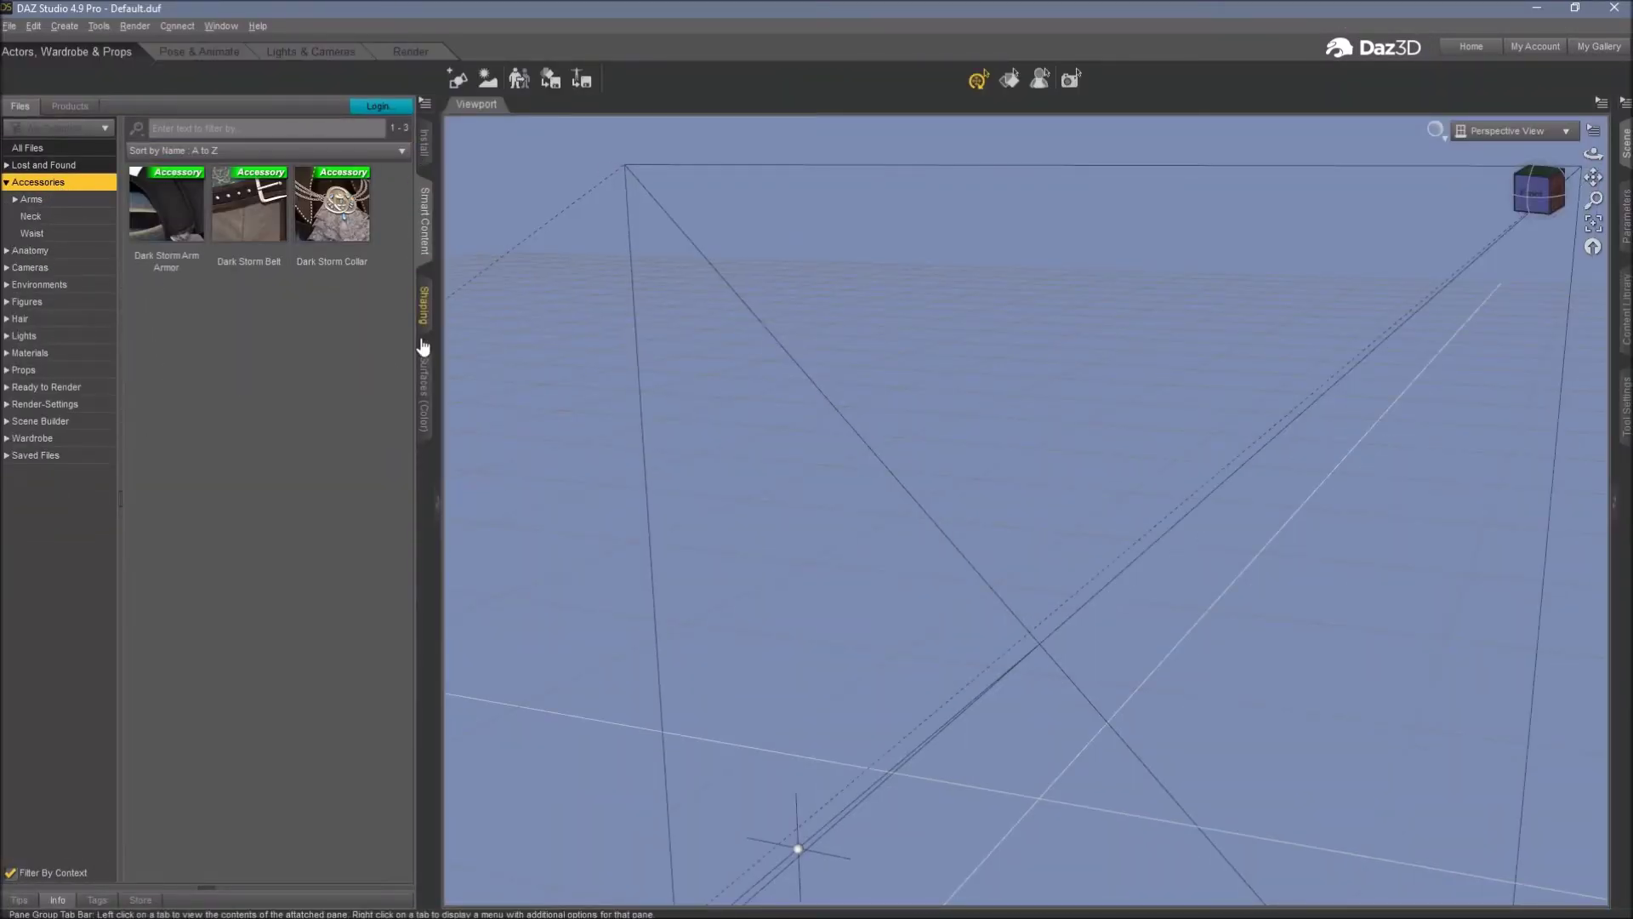
{"action": "left_click", "coordinate": [43, 302]}
{"action": "left_click", "coordinate": [34, 285]}
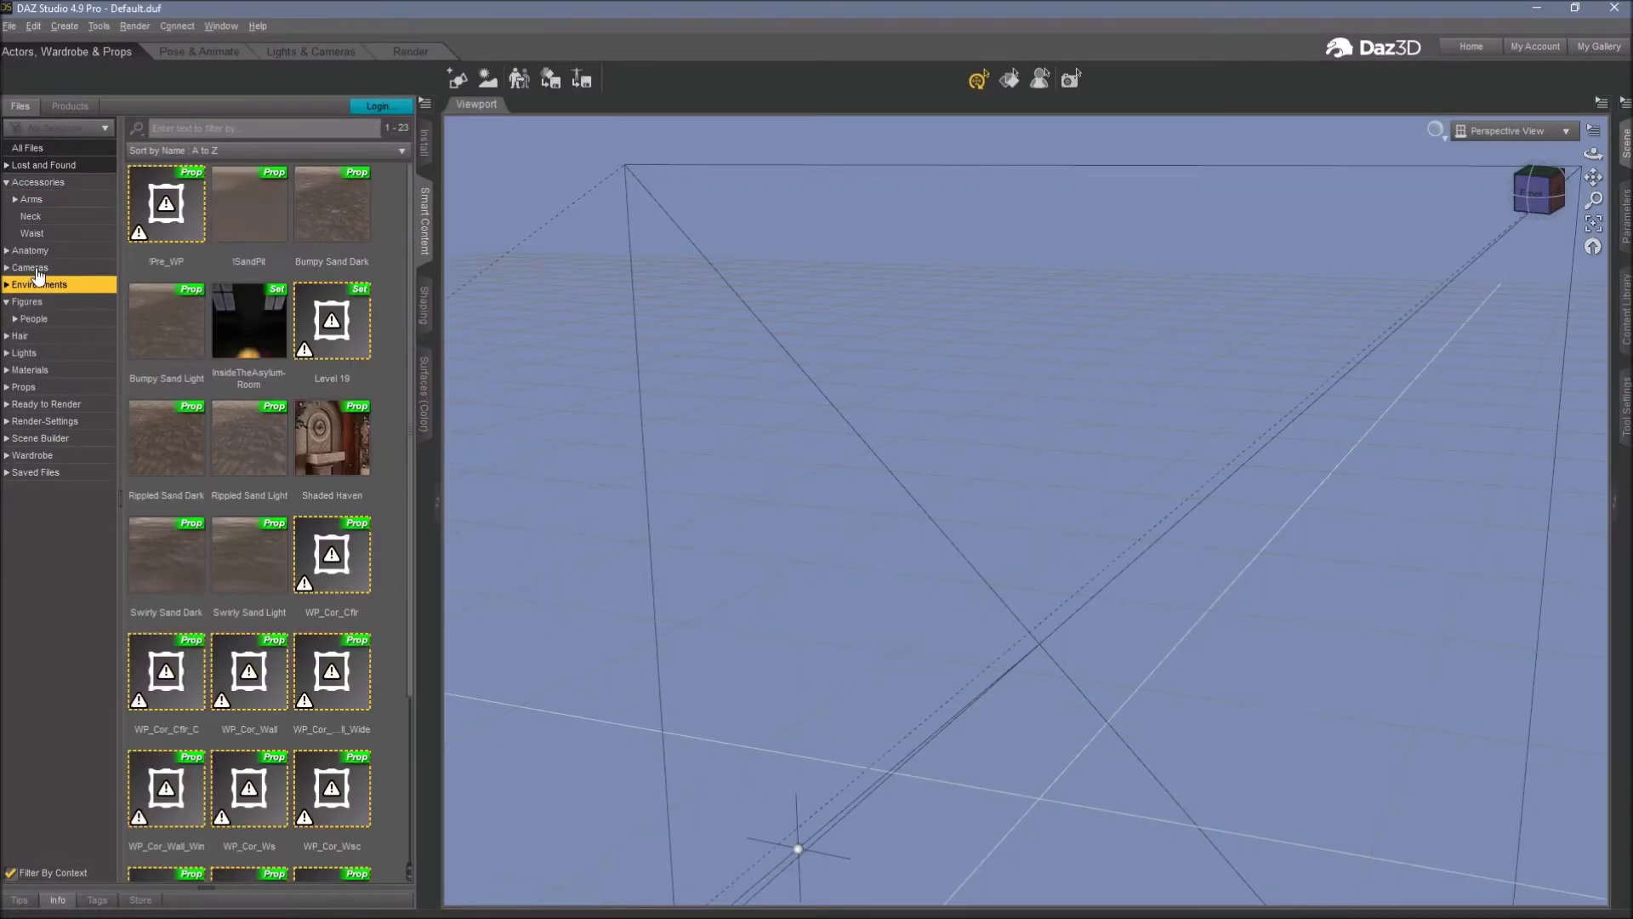
{"action": "left_click", "coordinate": [42, 372]}
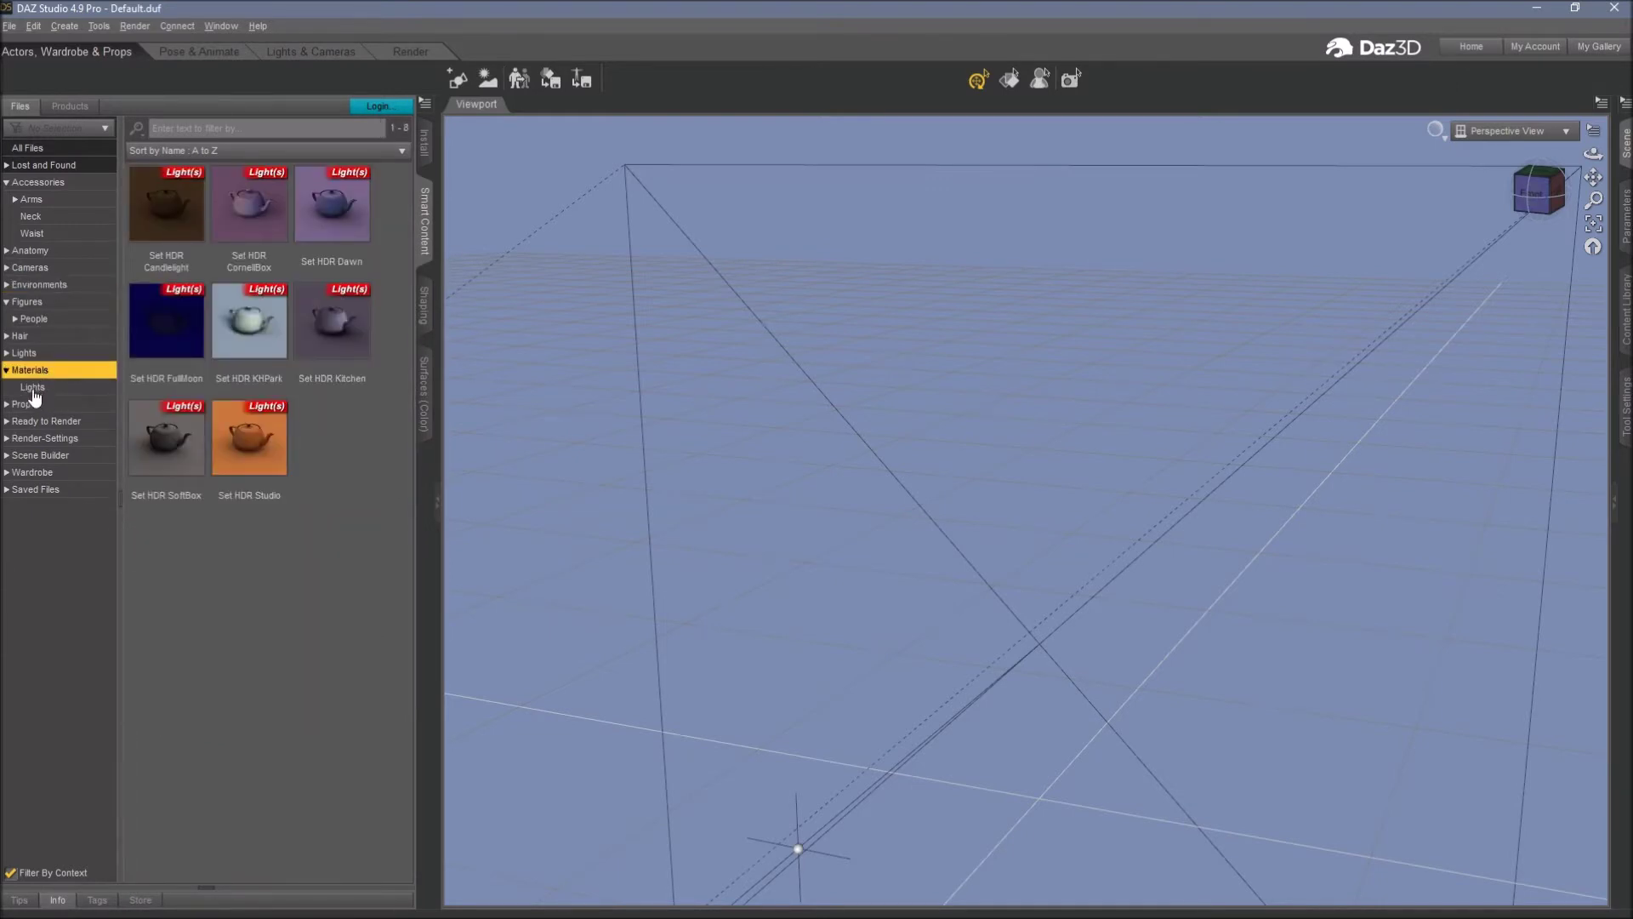
{"action": "left_click", "coordinate": [34, 404]}
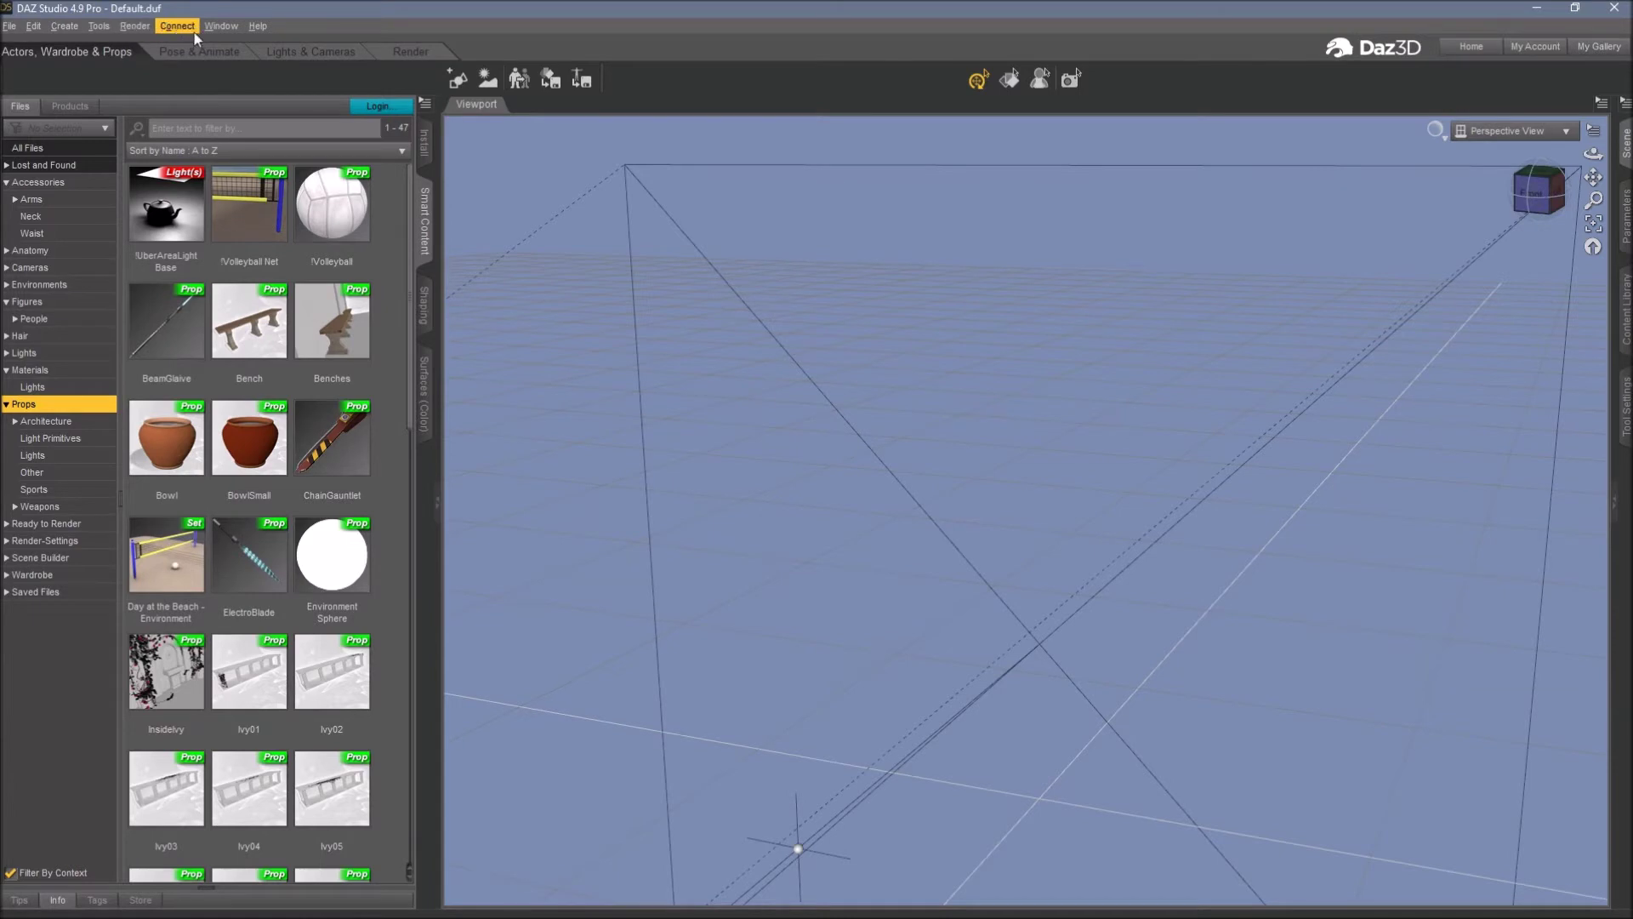
{"action": "left_click", "coordinate": [216, 28]}
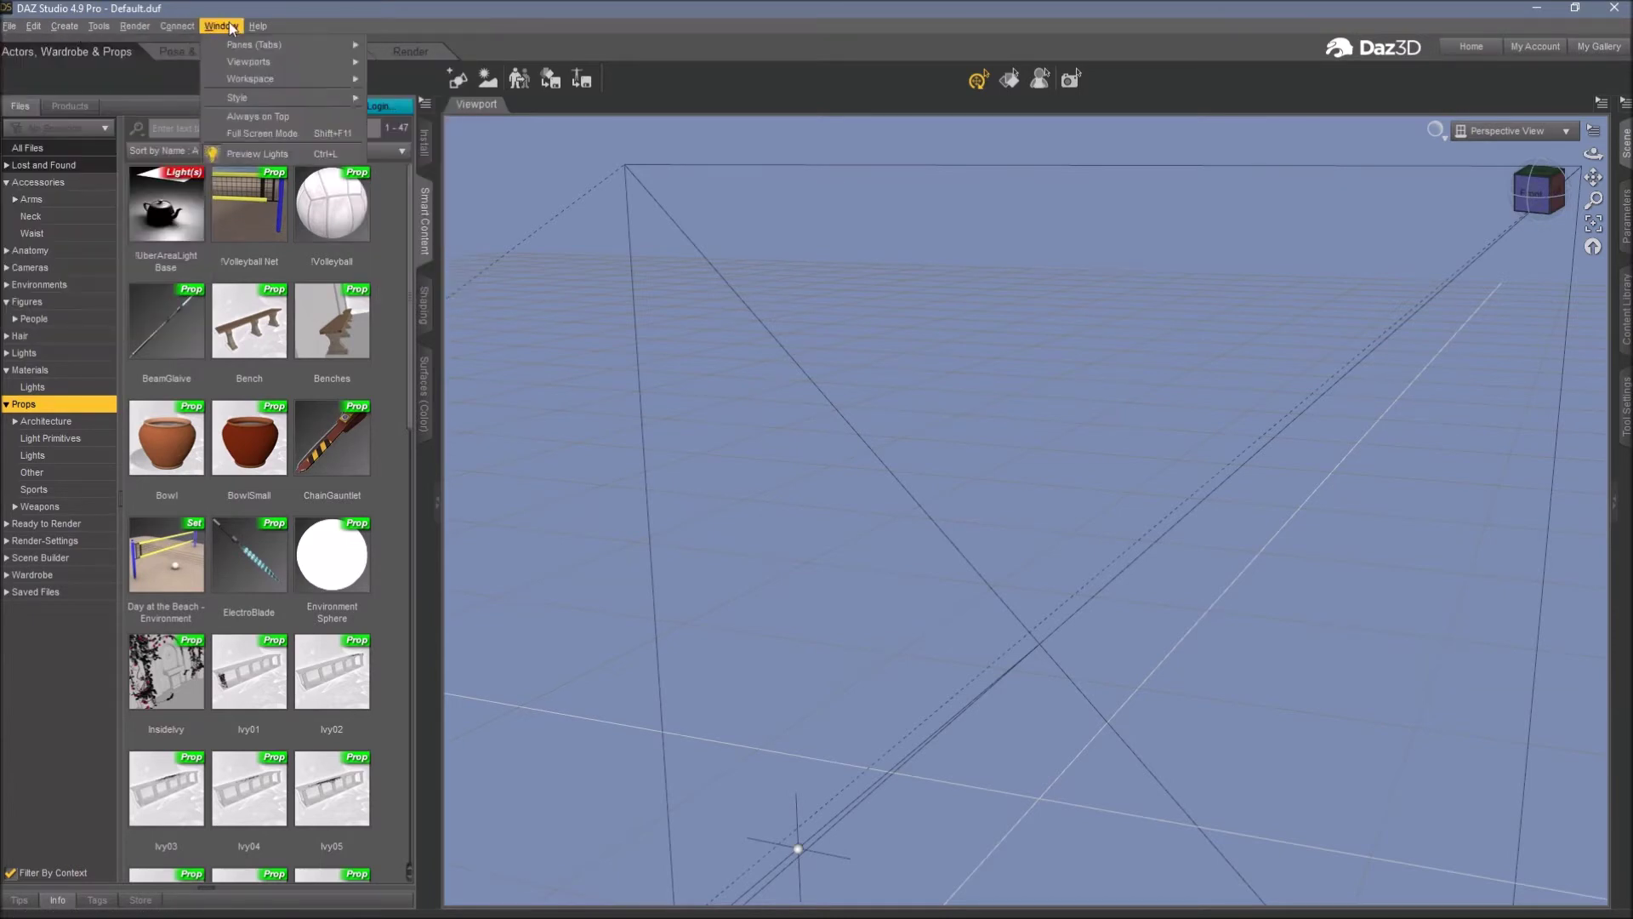
Choose City Limits Lite in the Select Layout dialog and accept it
{"action": "mouse_move", "coordinate": [251, 79]}
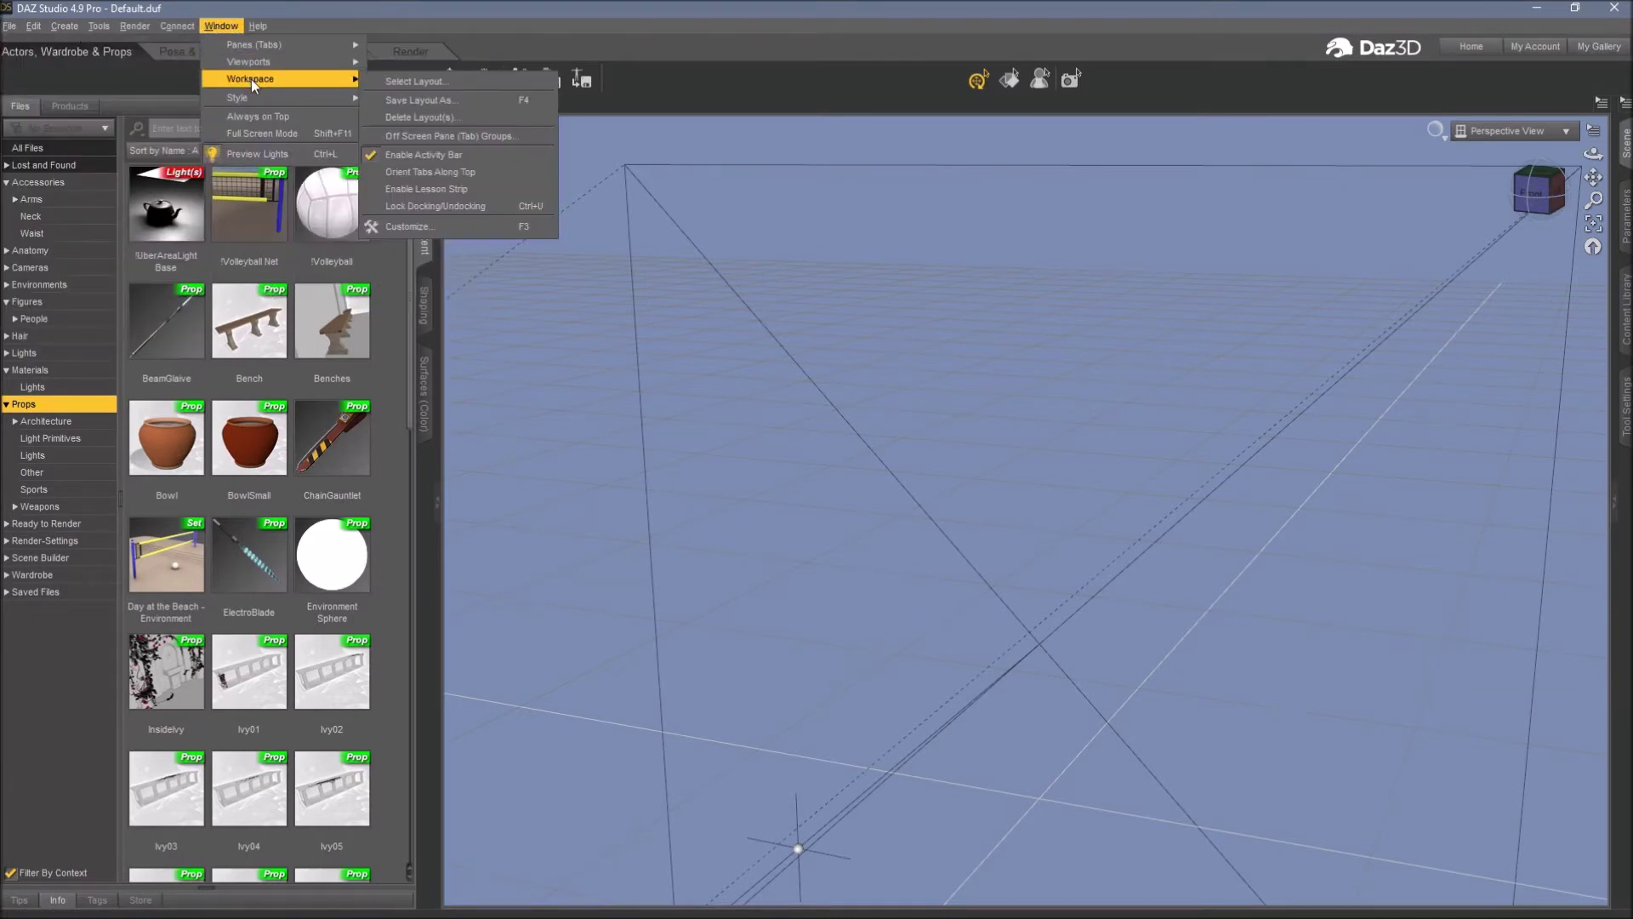
{"action": "left_click", "coordinate": [380, 83]}
{"action": "left_click", "coordinate": [873, 292]}
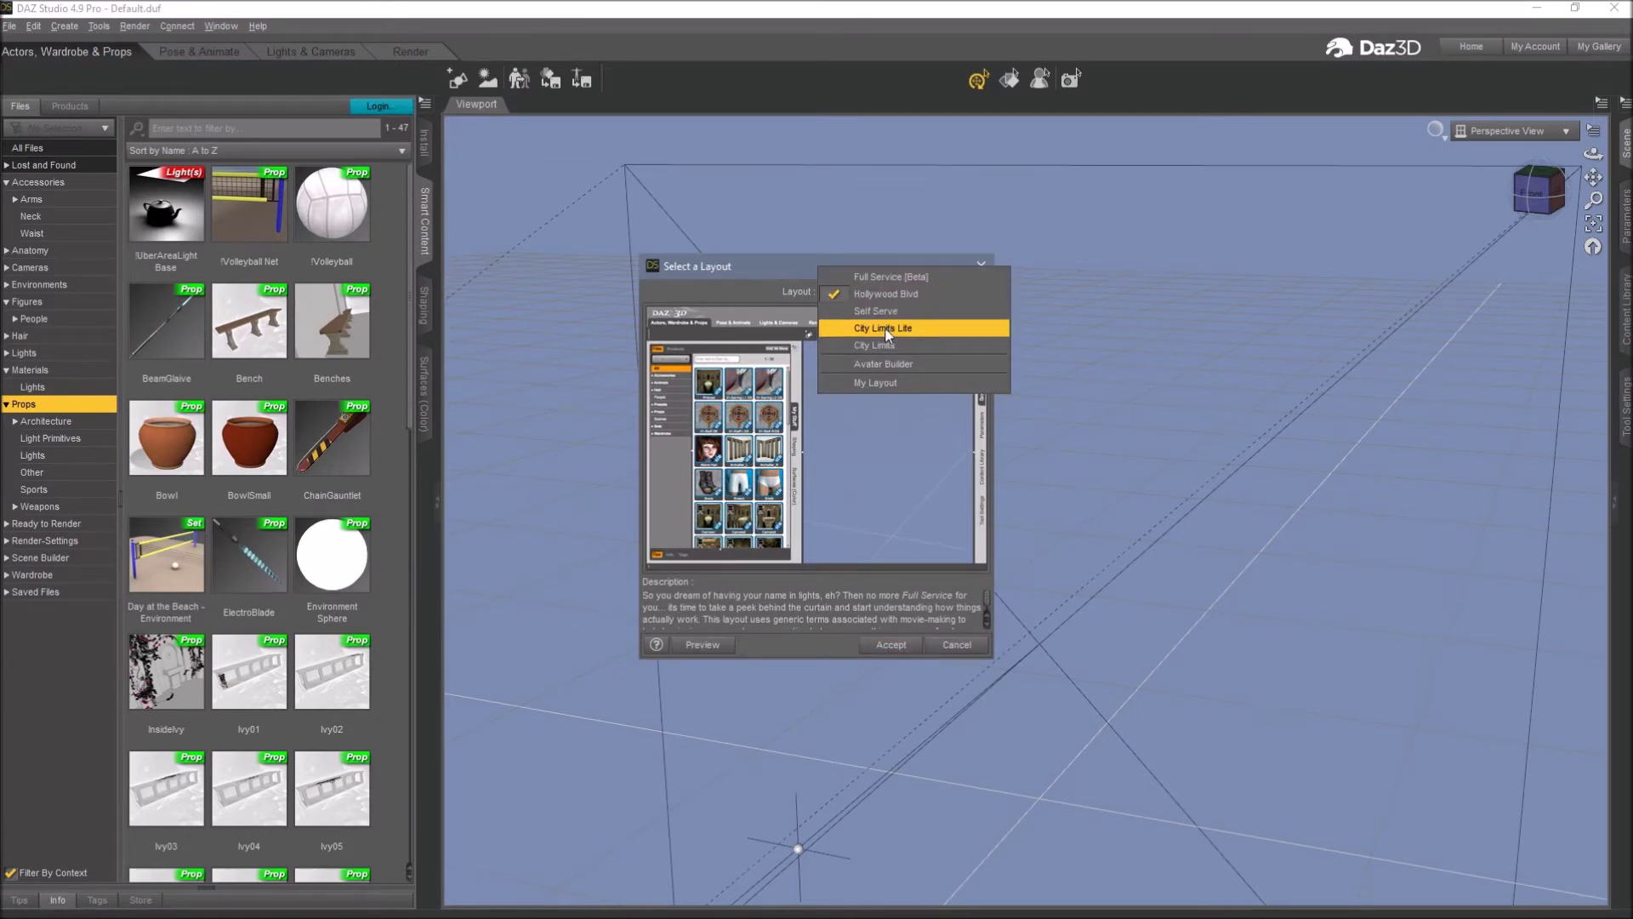
{"action": "left_click", "coordinate": [887, 331]}
{"action": "left_click", "coordinate": [891, 644]}
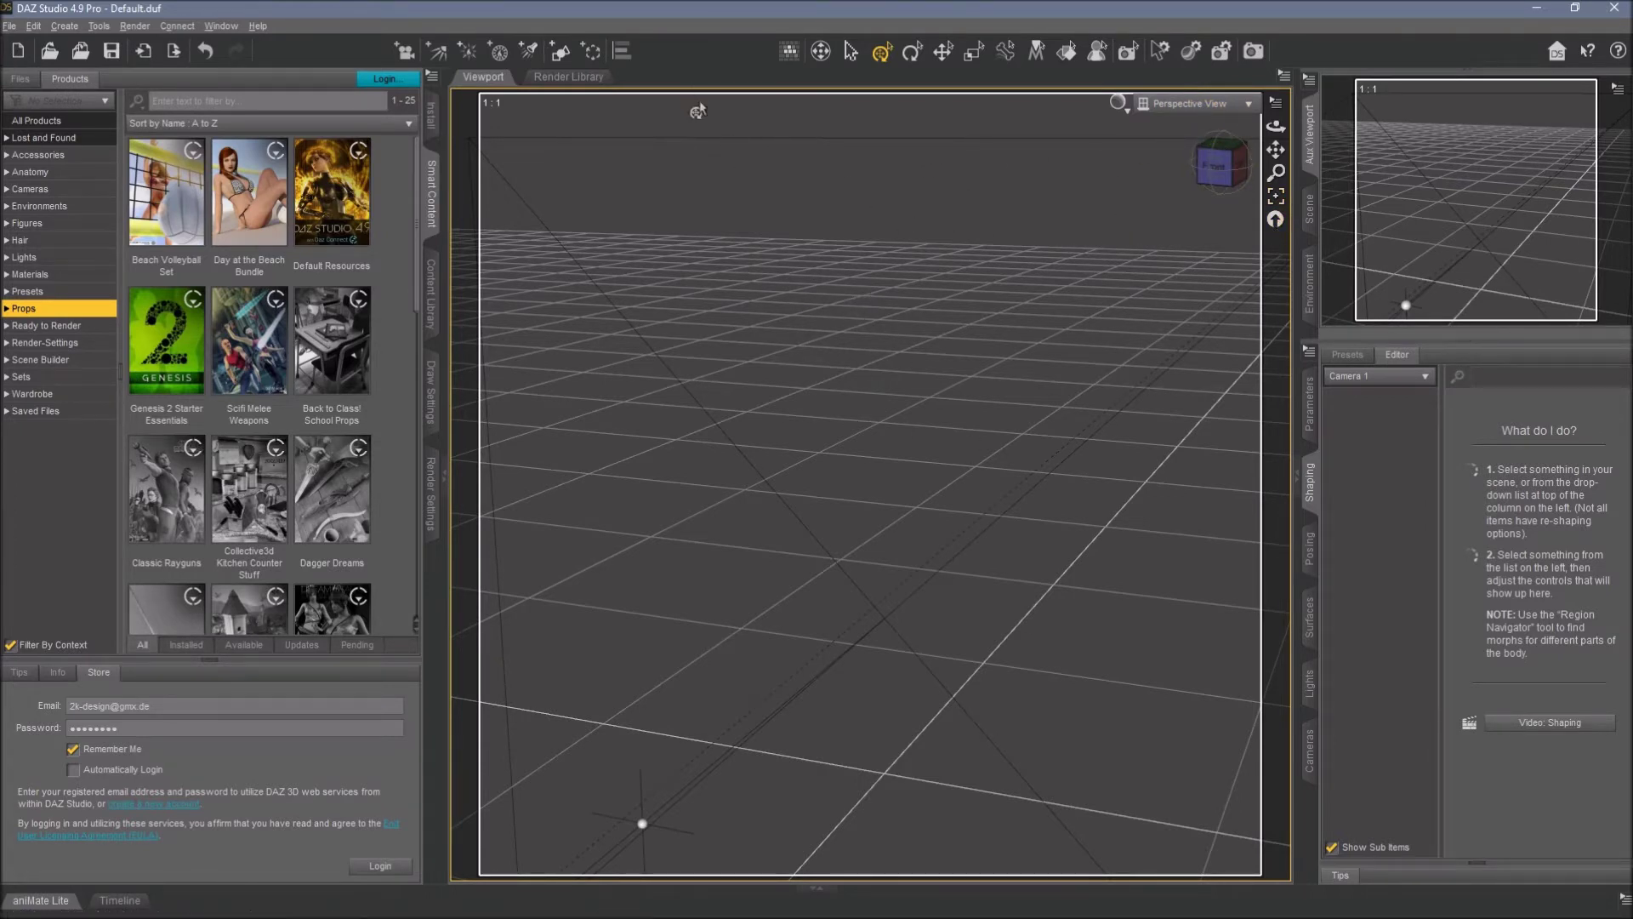
Try Docked View Controls in the viewport, then revert to Cube View Controls
{"action": "left_click", "coordinate": [1276, 104]}
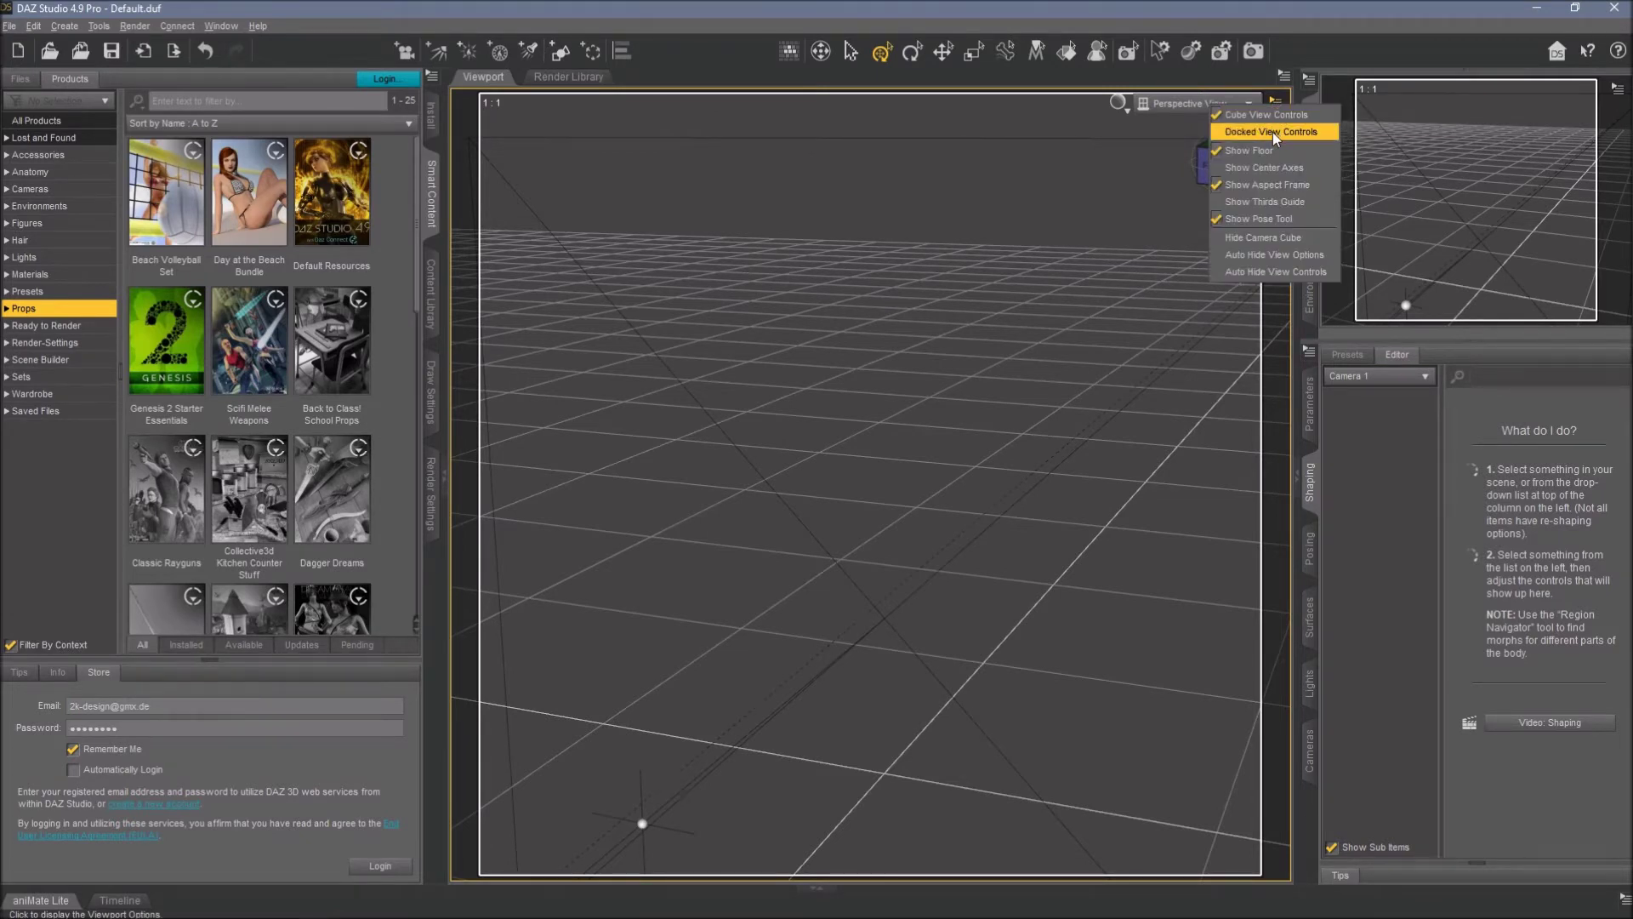
{"action": "left_click", "coordinate": [1272, 131]}
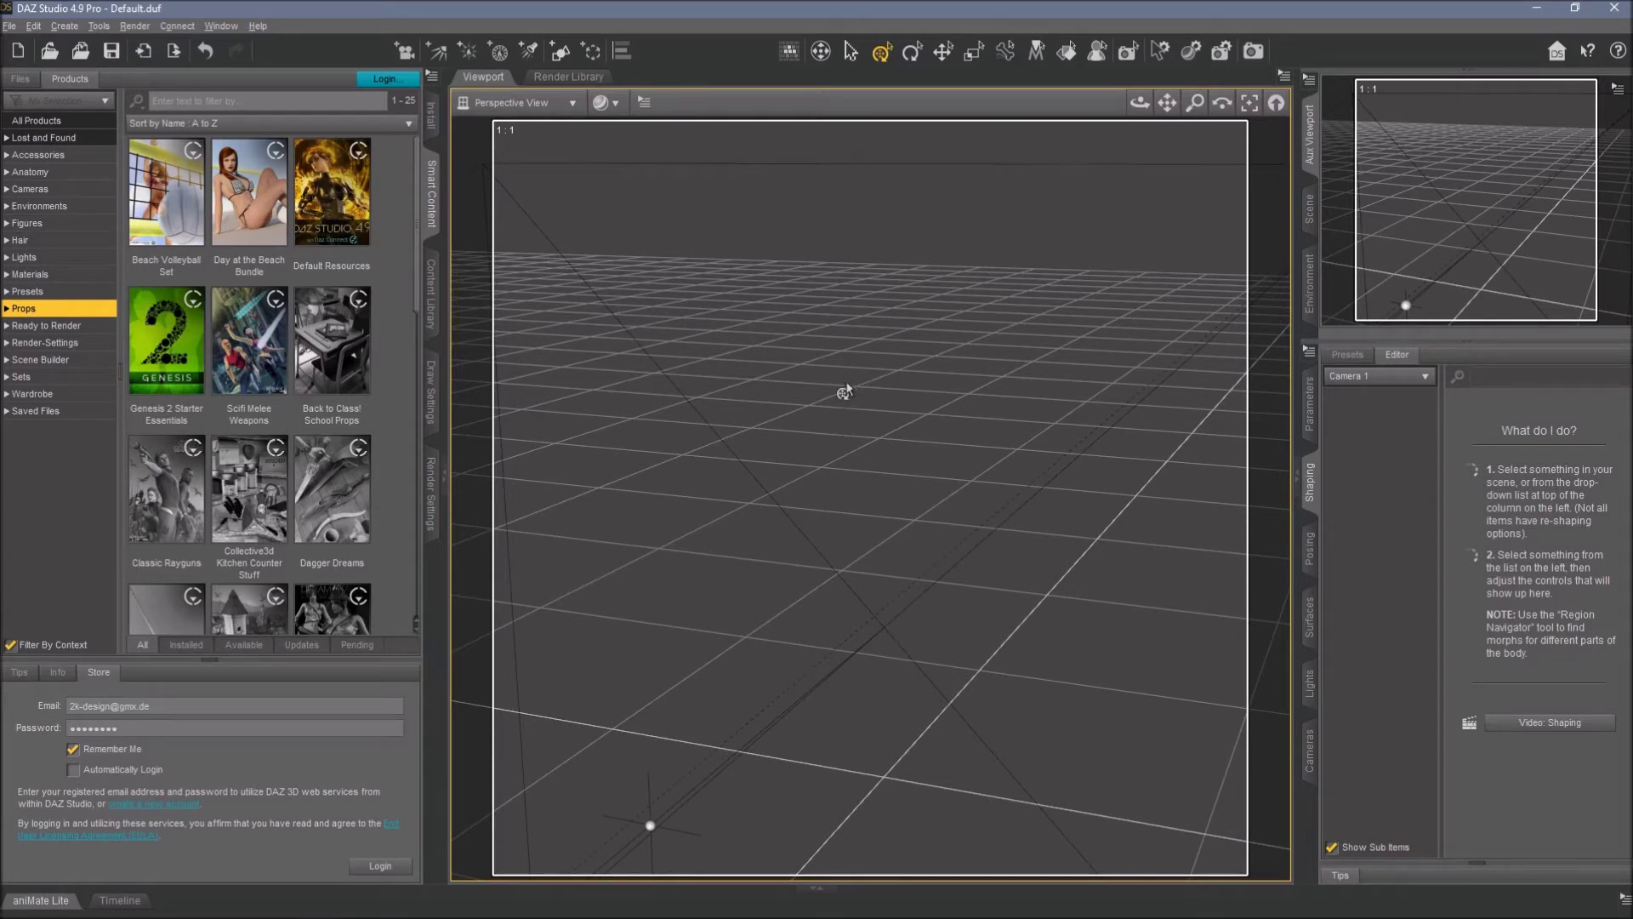
{"action": "left_click", "coordinate": [644, 102]}
{"action": "left_click", "coordinate": [691, 127]}
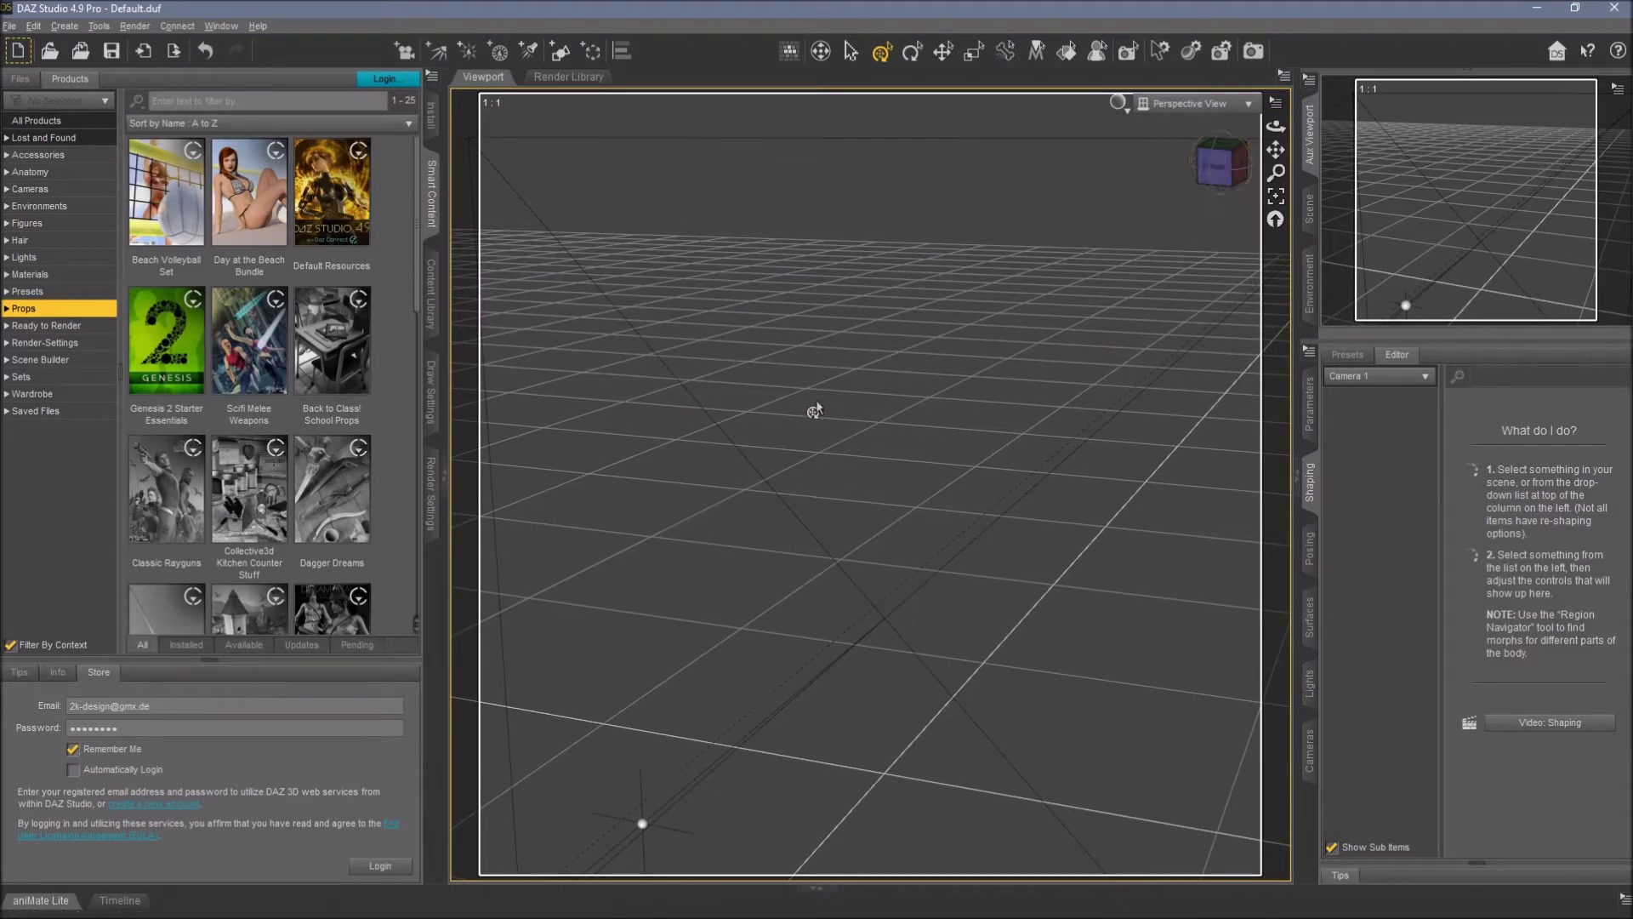
Switch to node selection and set the viewport back to Docked View Controls
{"action": "left_click", "coordinate": [853, 60]}
{"action": "left_click", "coordinate": [1276, 102]}
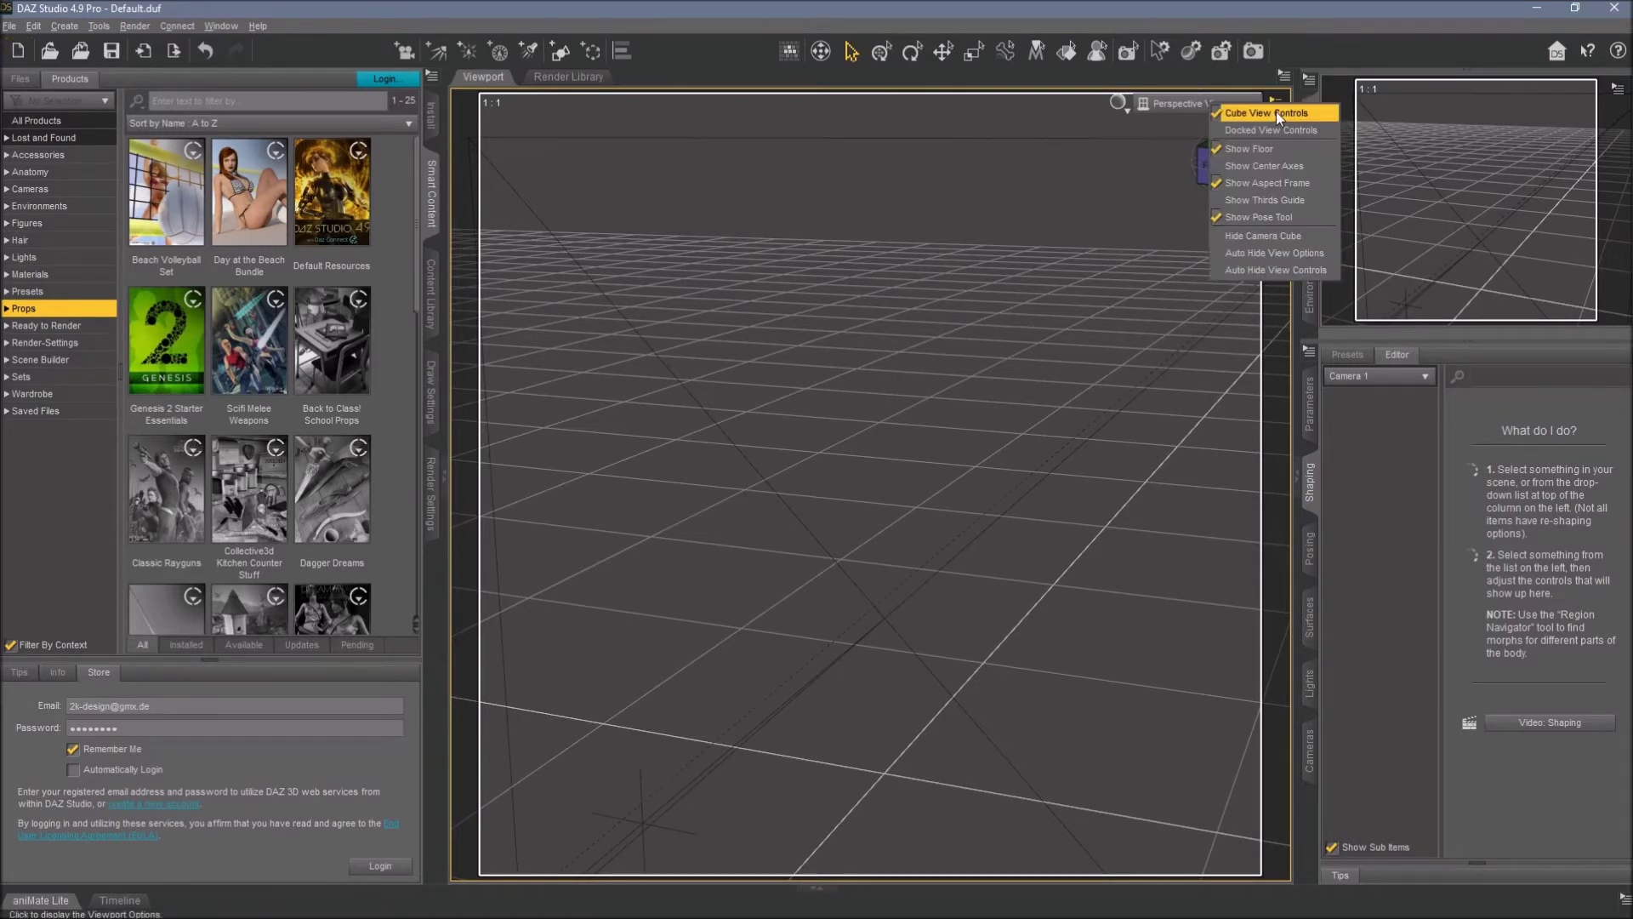
{"action": "left_click", "coordinate": [1249, 131]}
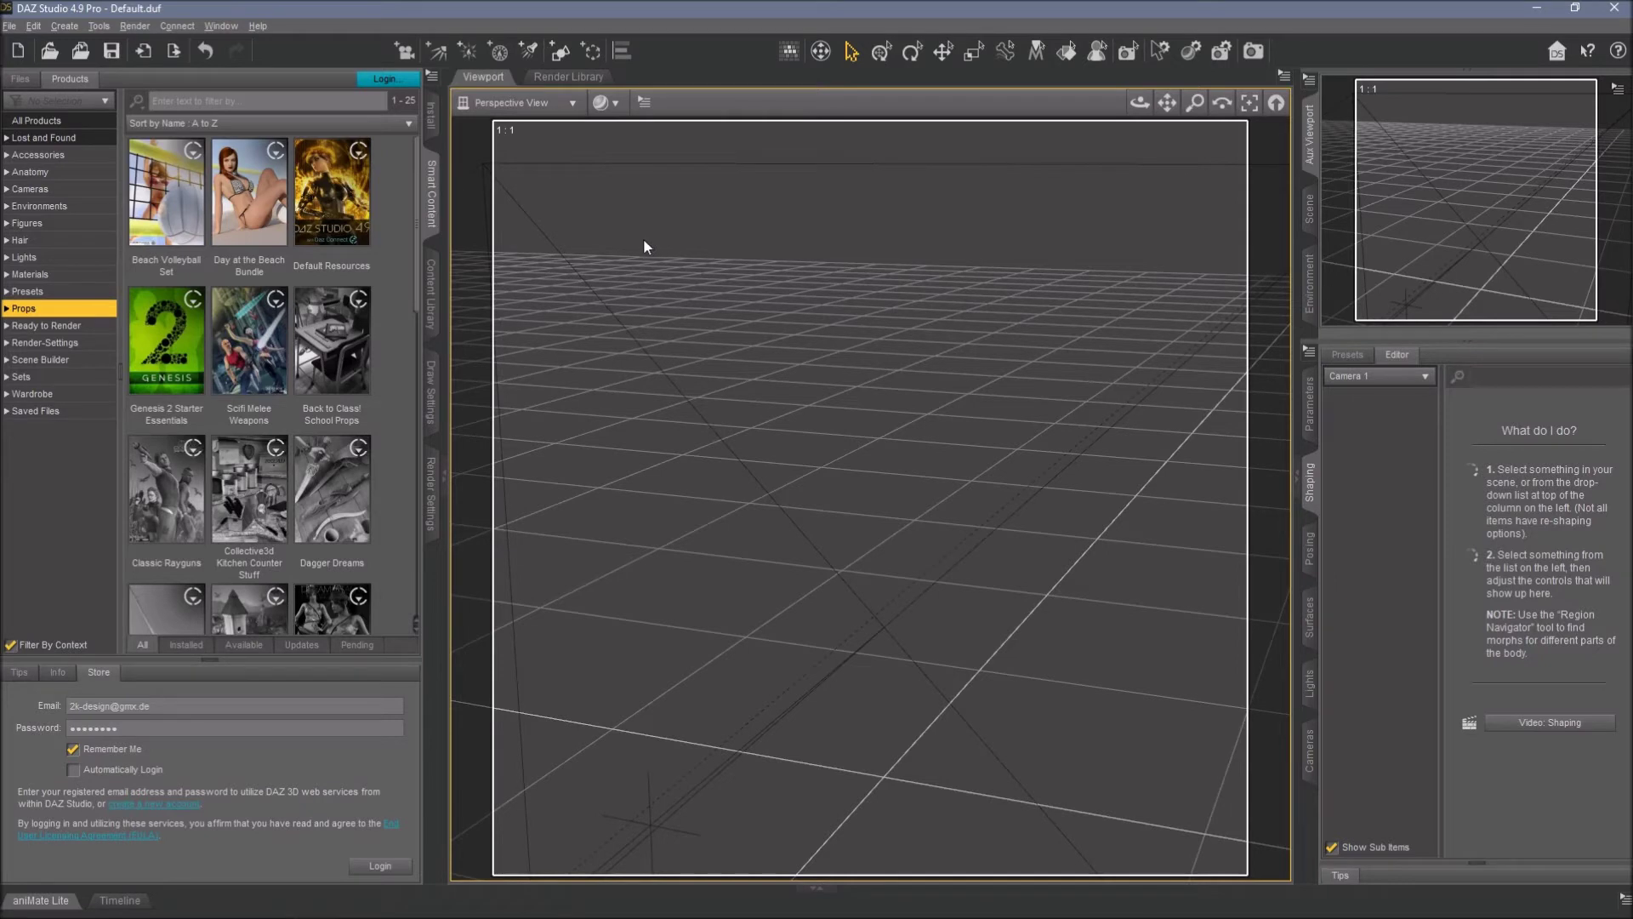
{"action": "left_click", "coordinate": [226, 28]}
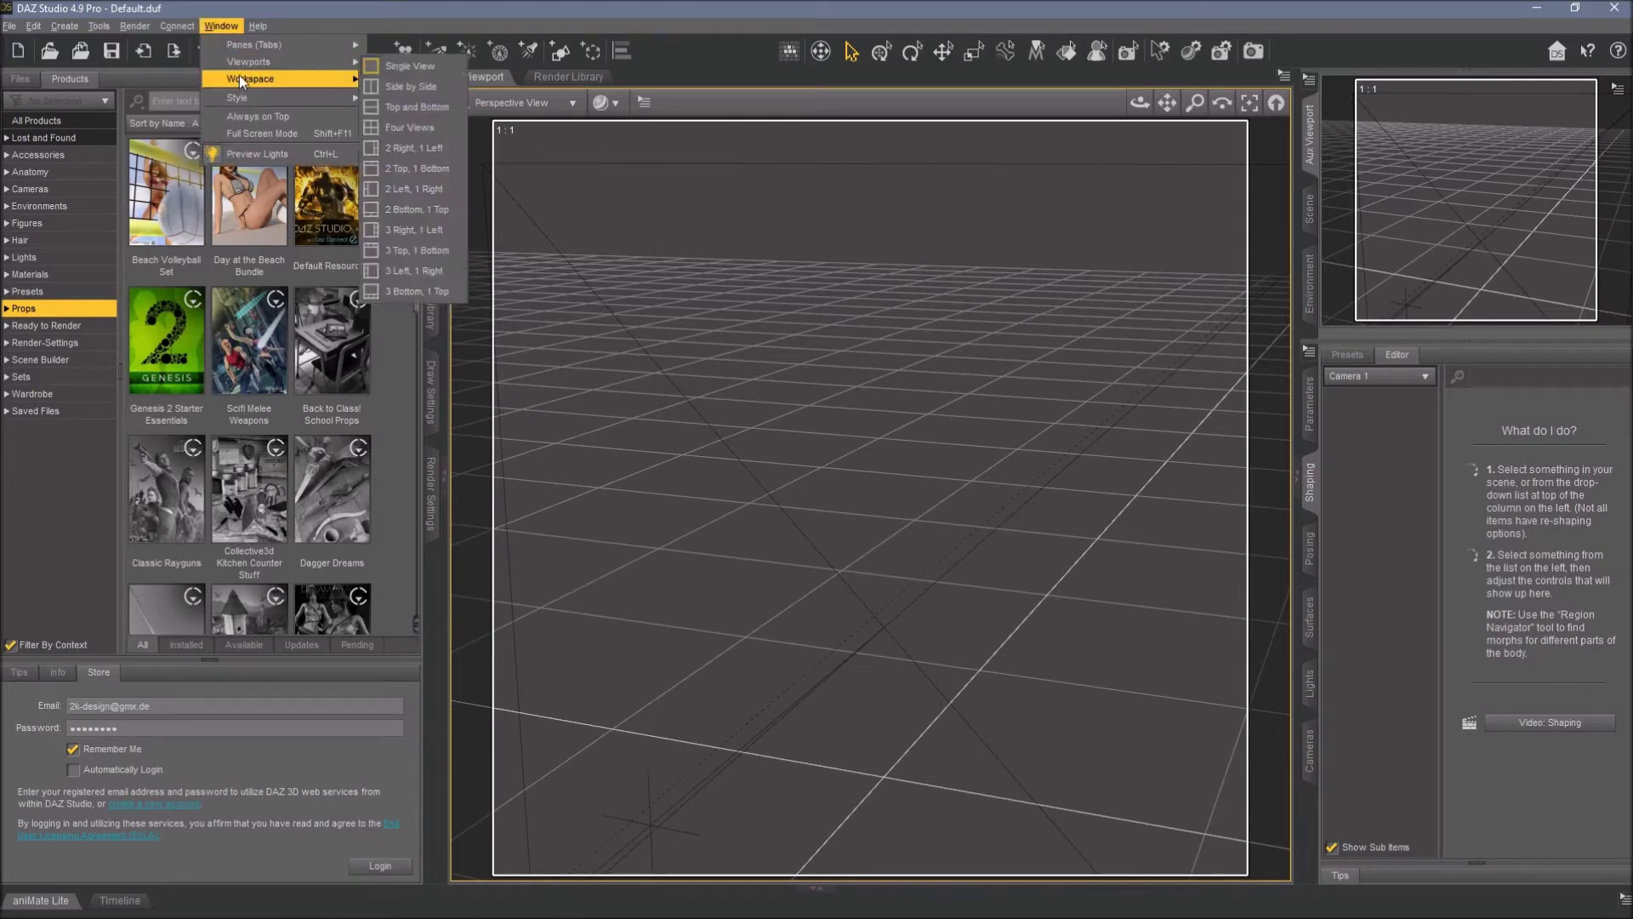
Apply My Layout to the workspace and enable Docked View Controls on the viewport
{"action": "mouse_move", "coordinate": [238, 77]}
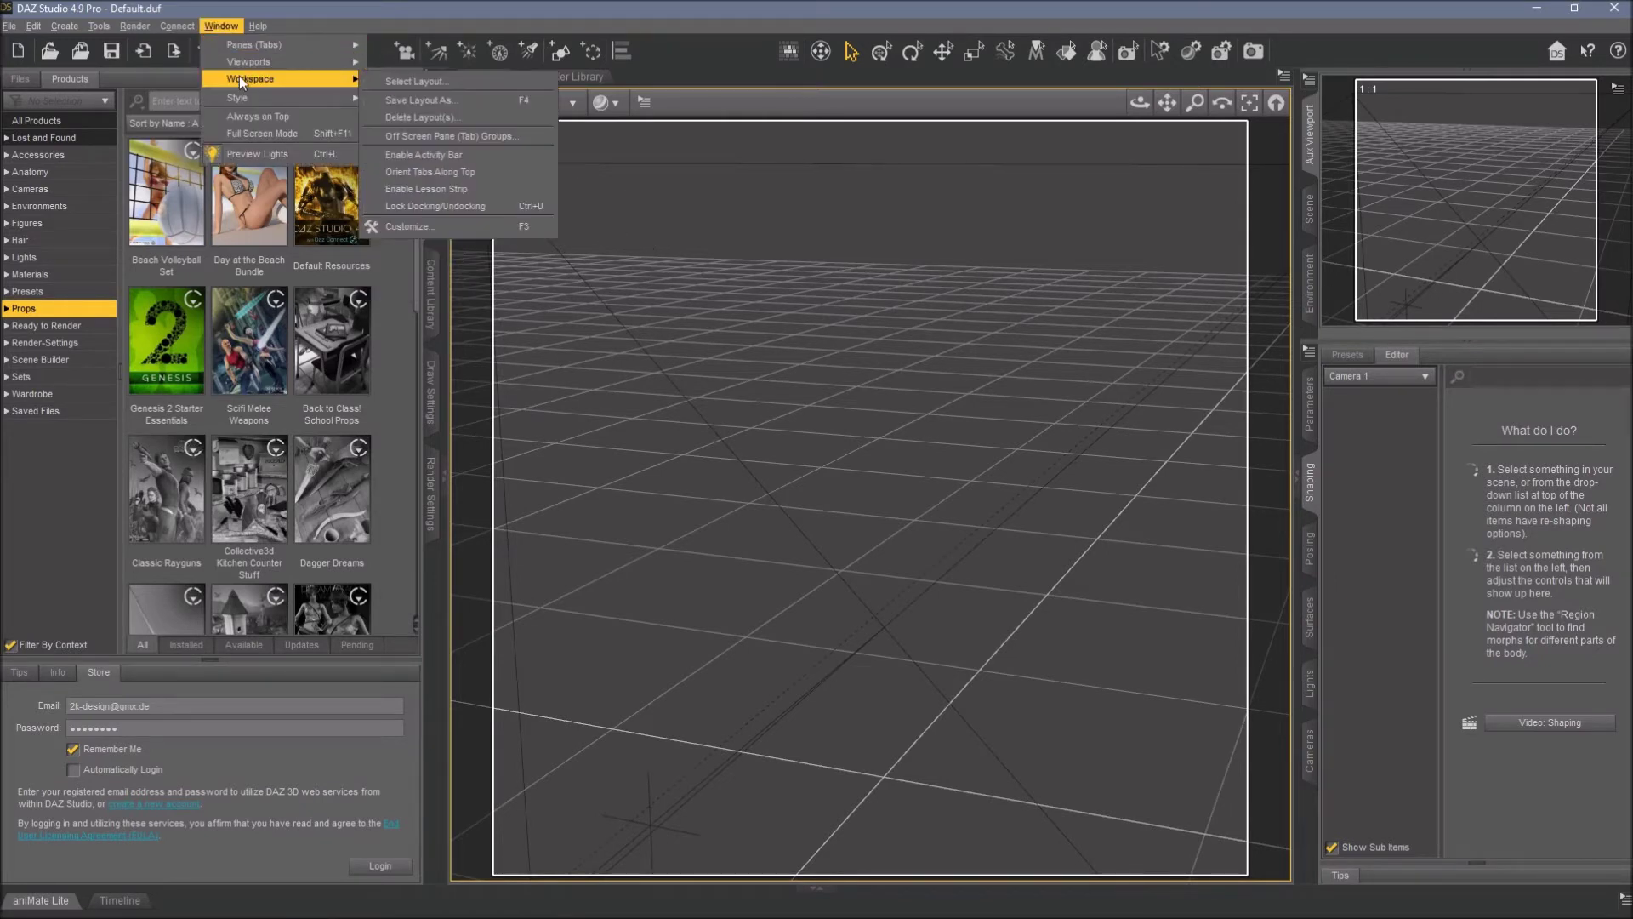
{"action": "left_click", "coordinate": [417, 82]}
{"action": "left_click", "coordinate": [842, 294]}
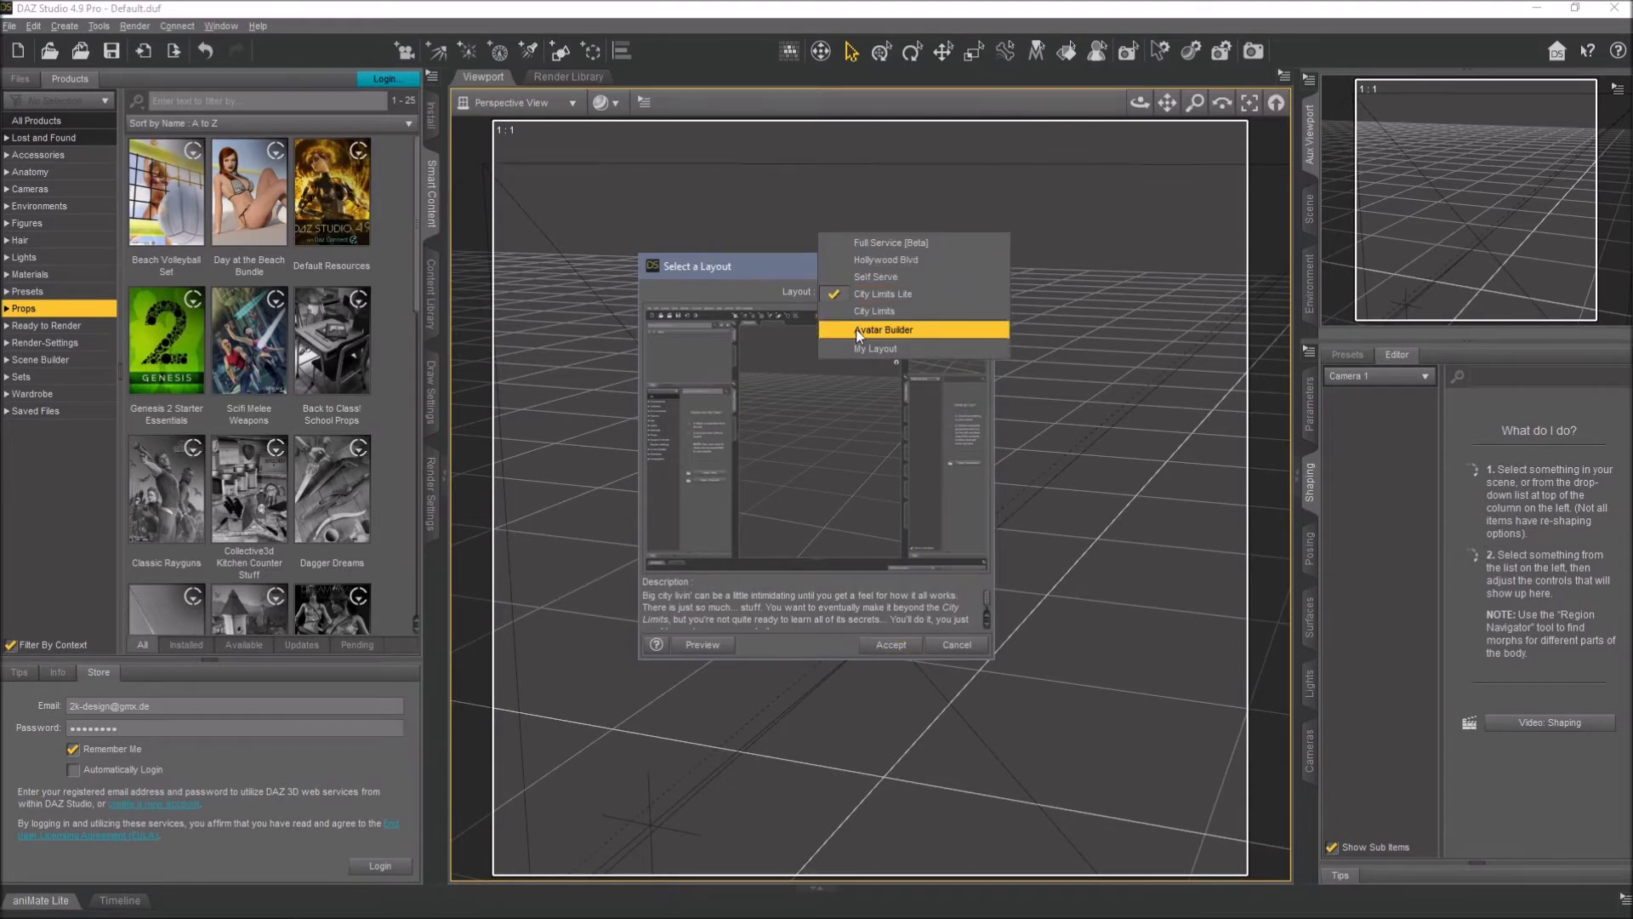
{"action": "left_click", "coordinate": [845, 349]}
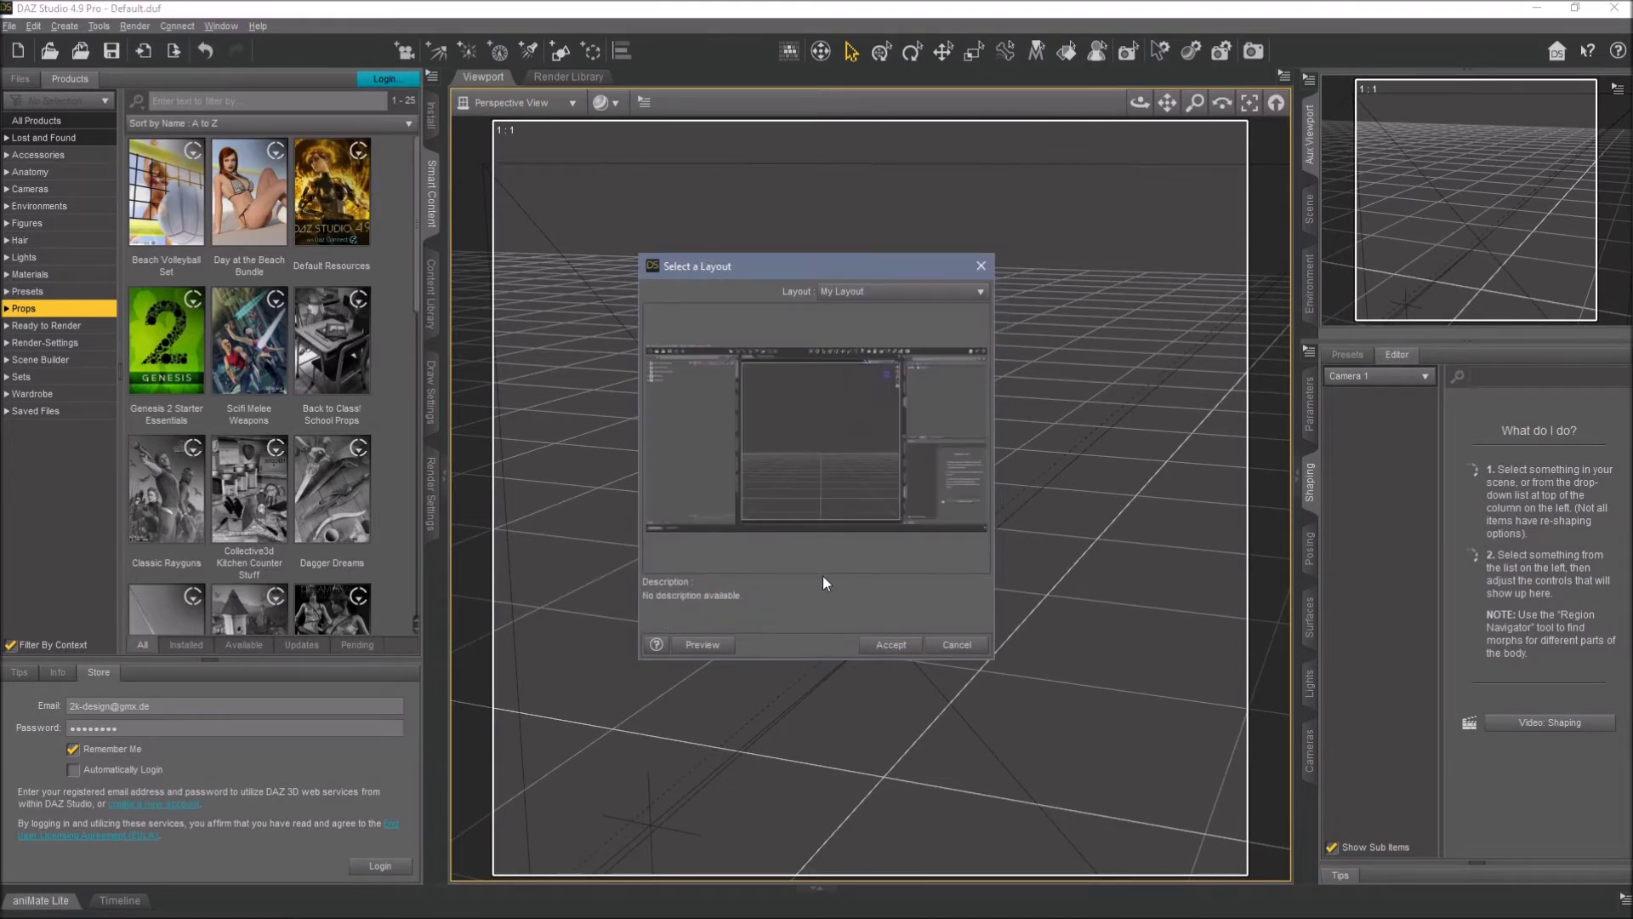
{"action": "left_click", "coordinate": [890, 649]}
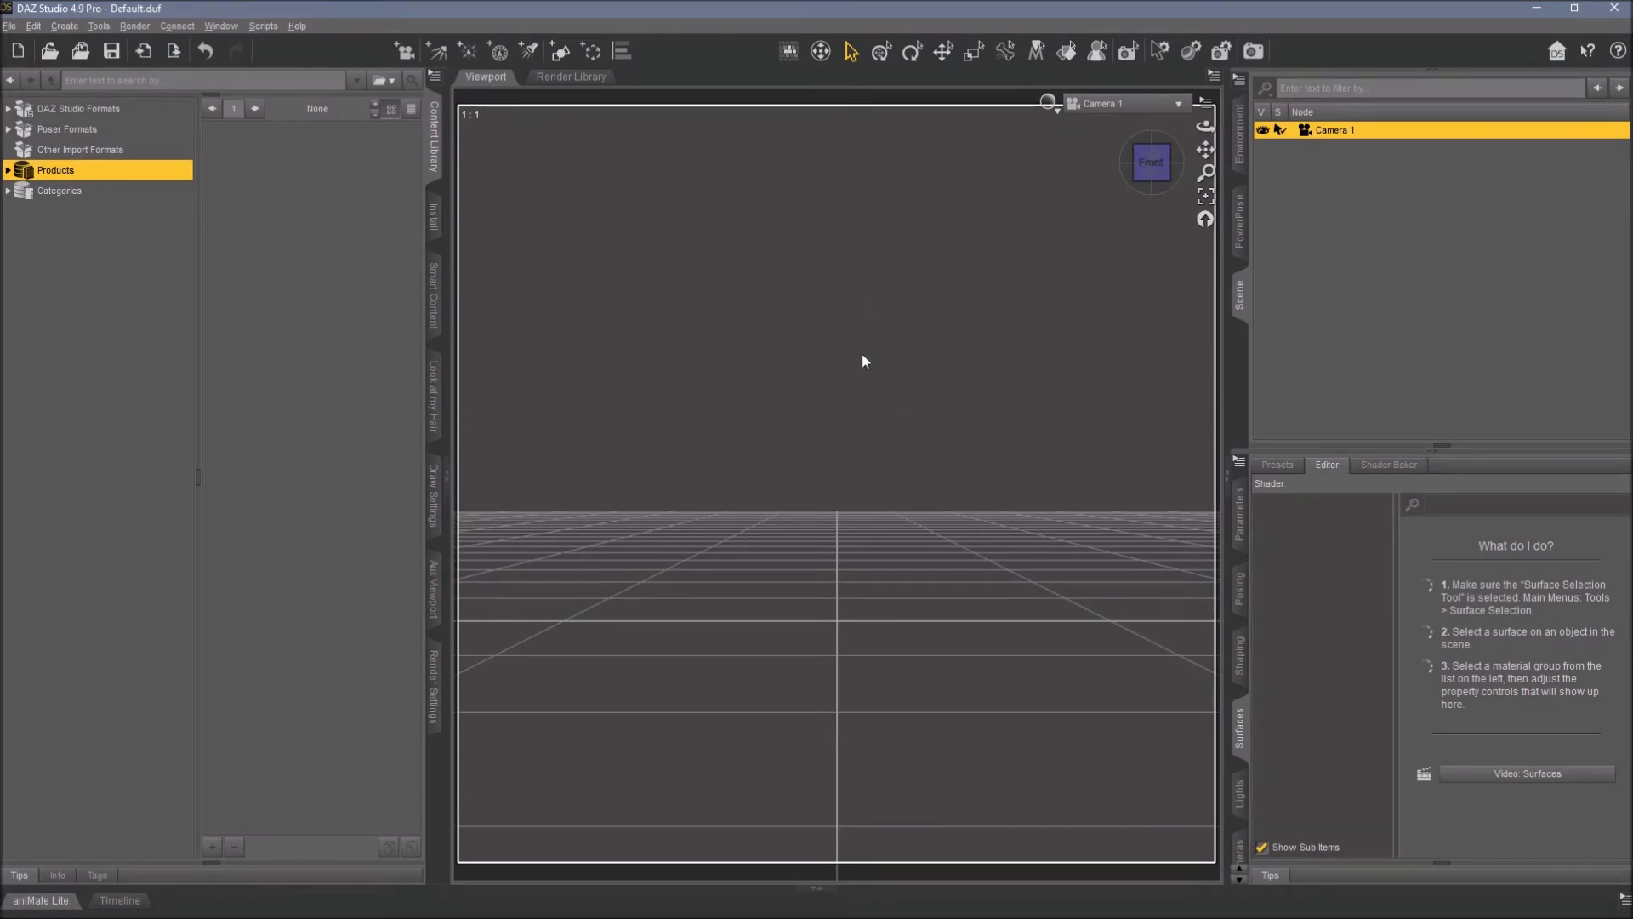
{"action": "left_click", "coordinate": [1205, 101]}
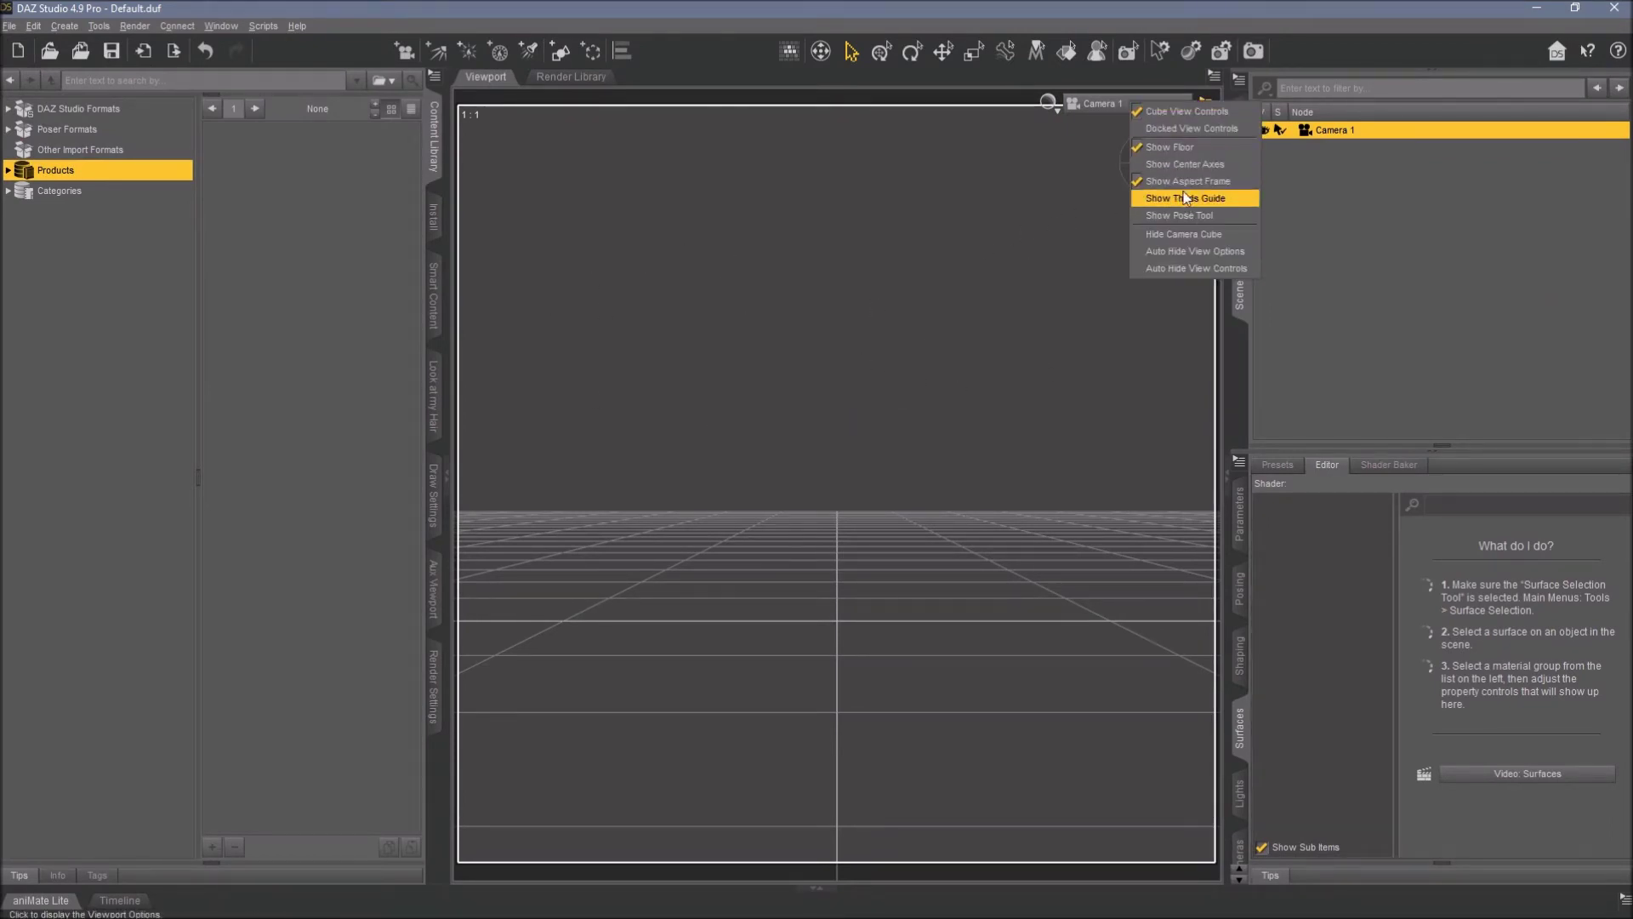
{"action": "left_click", "coordinate": [1170, 131]}
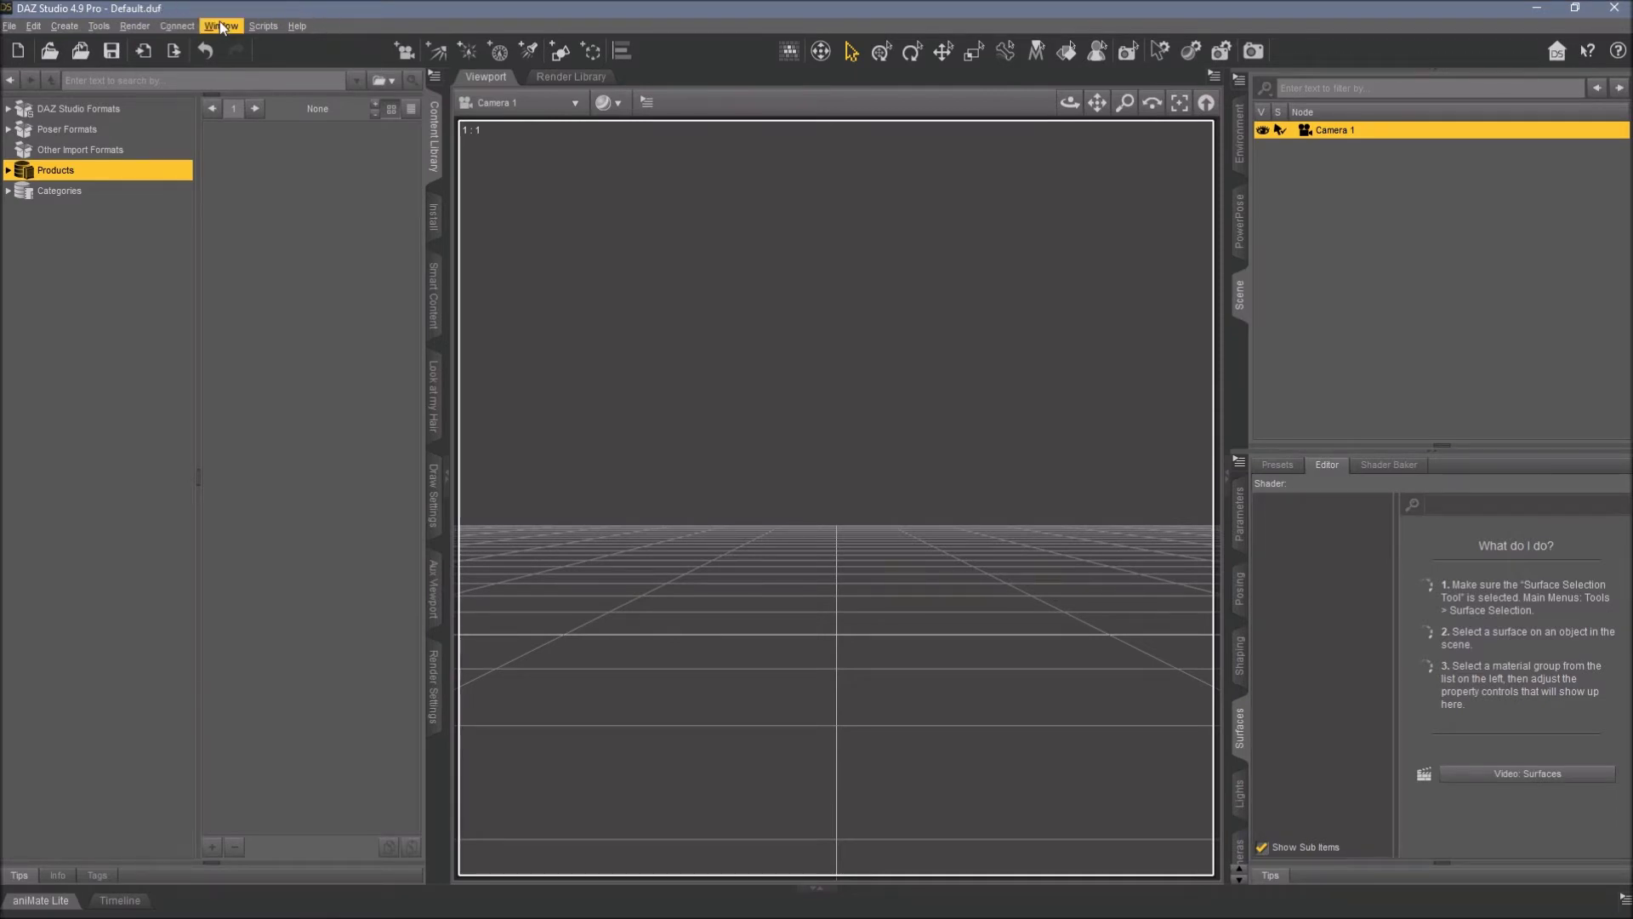
{"action": "left_click", "coordinate": [34, 27]}
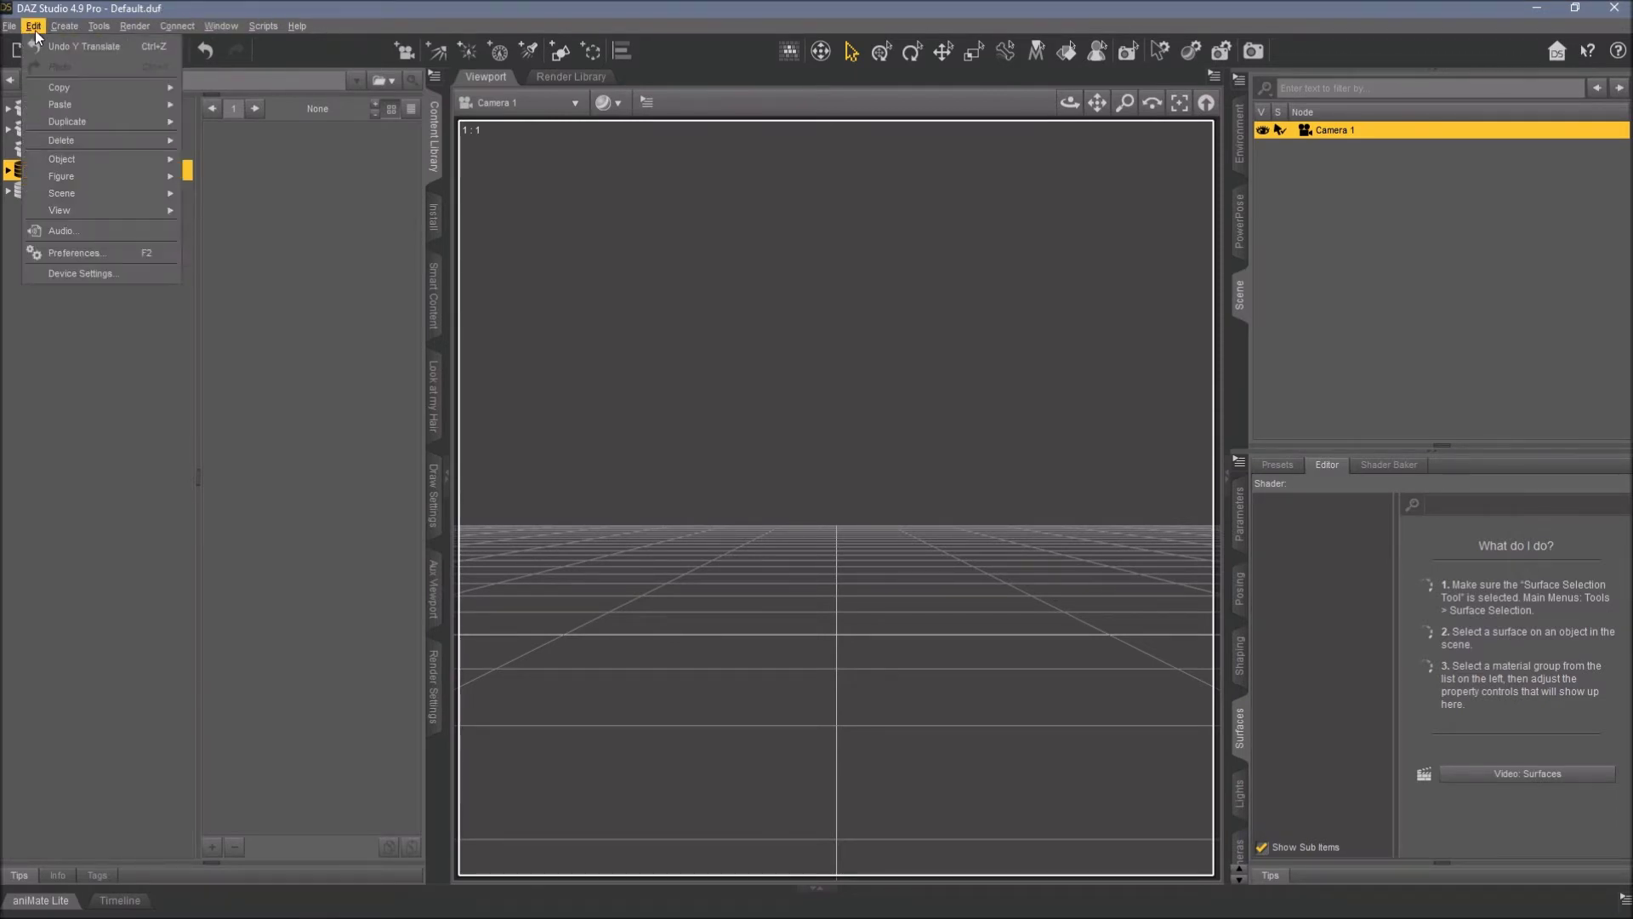
{"action": "left_click", "coordinate": [65, 259]}
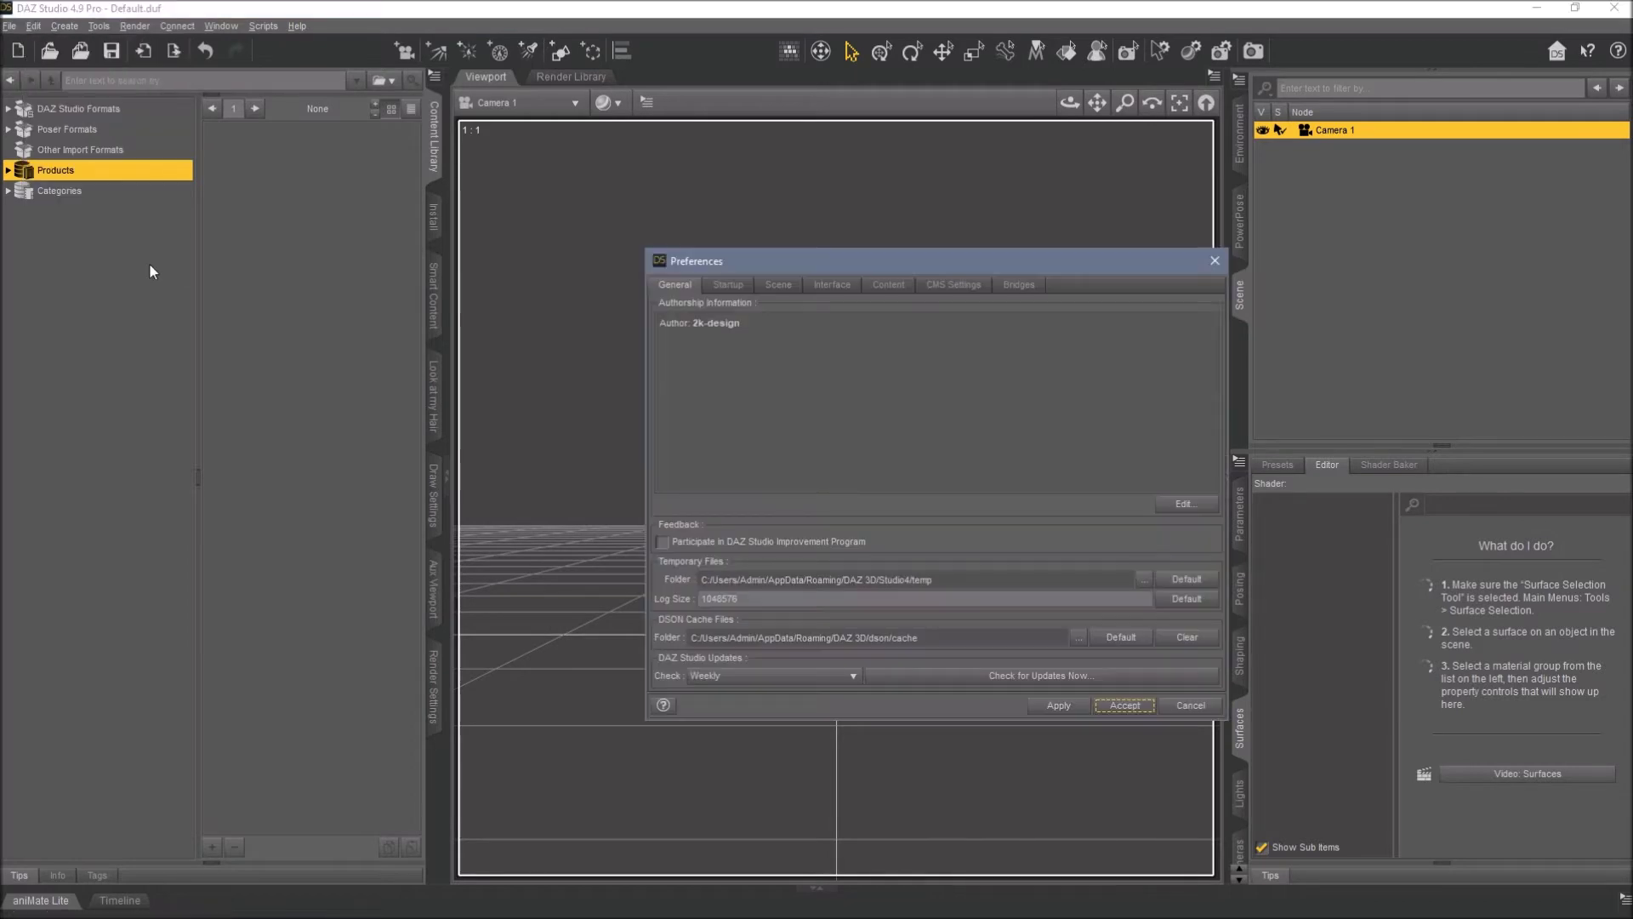
{"action": "left_click", "coordinate": [779, 287]}
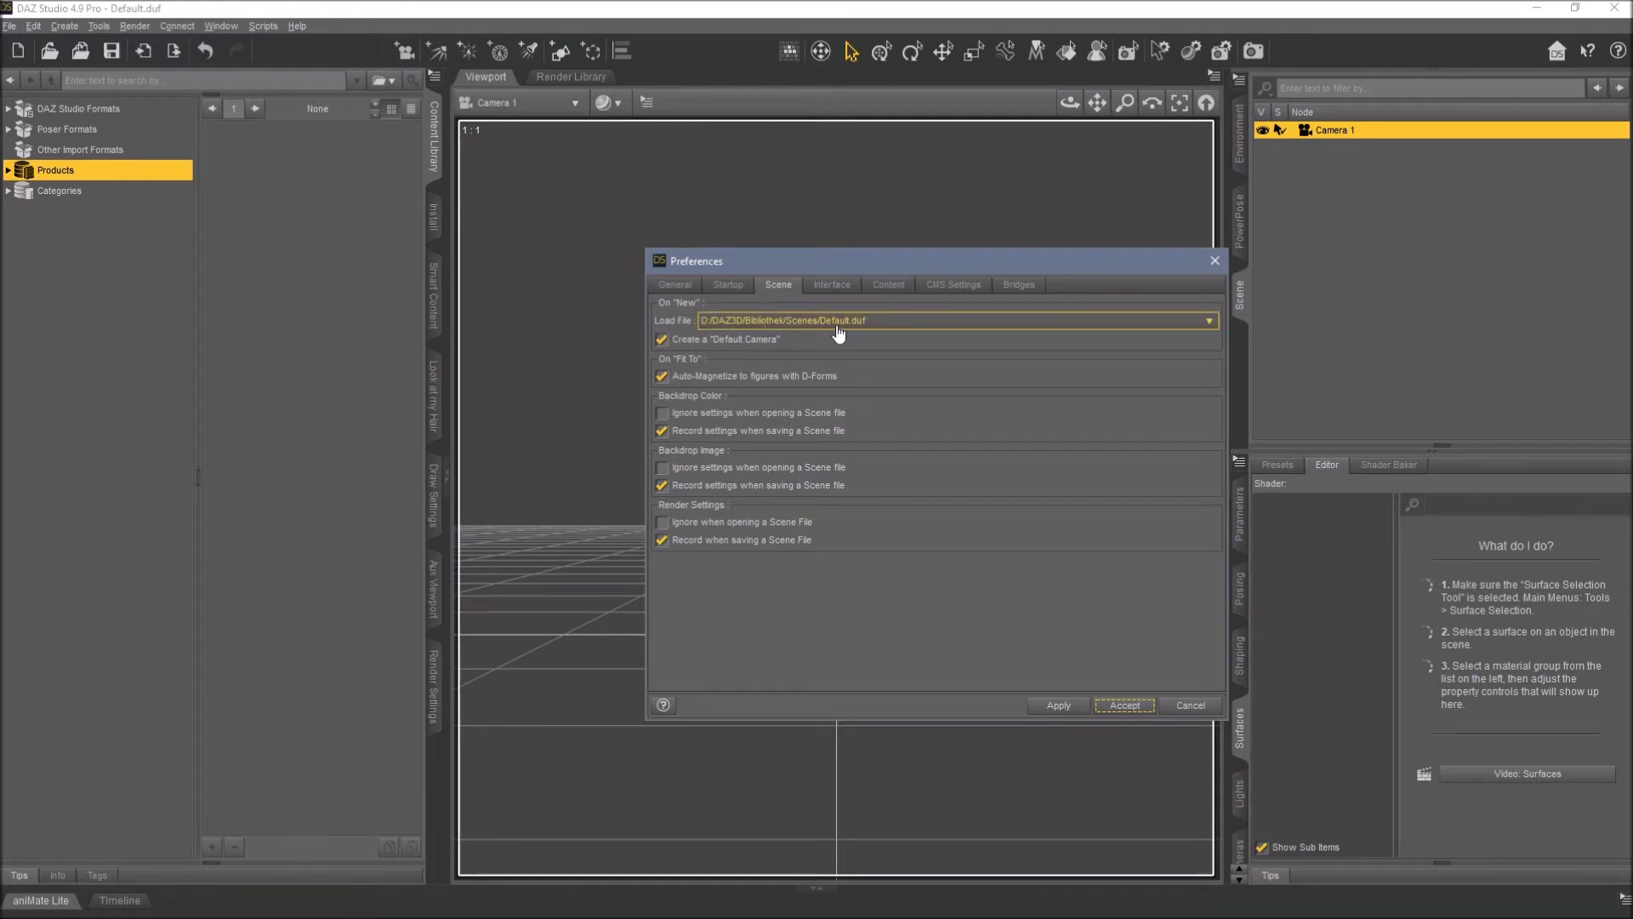
{"action": "left_click", "coordinate": [729, 286]}
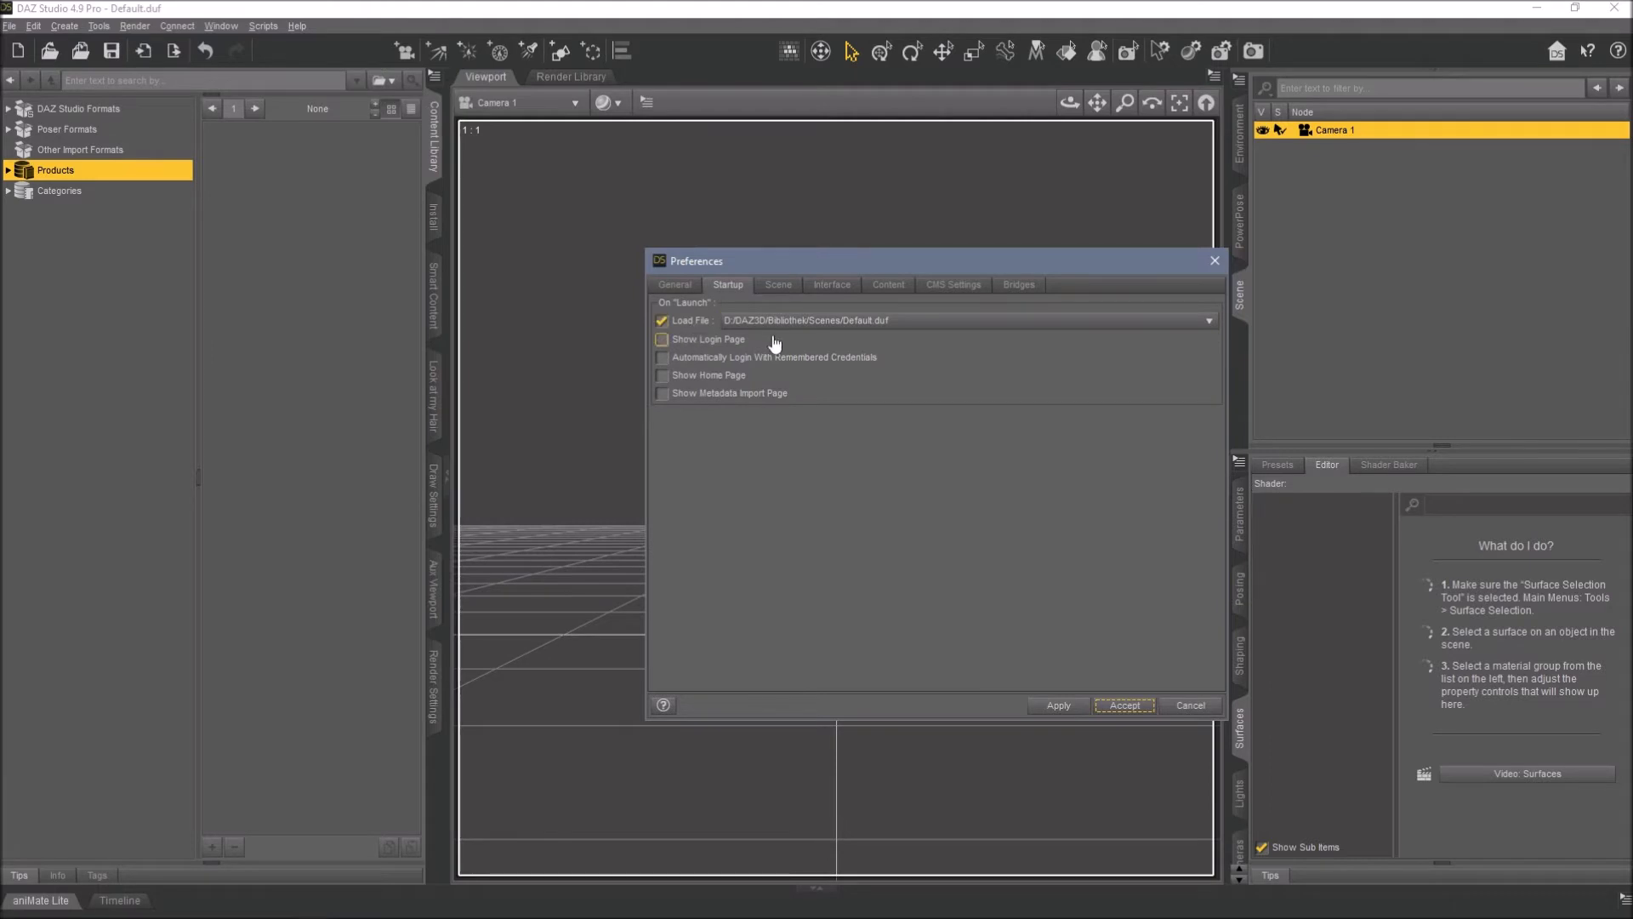
{"action": "left_click", "coordinate": [1180, 713]}
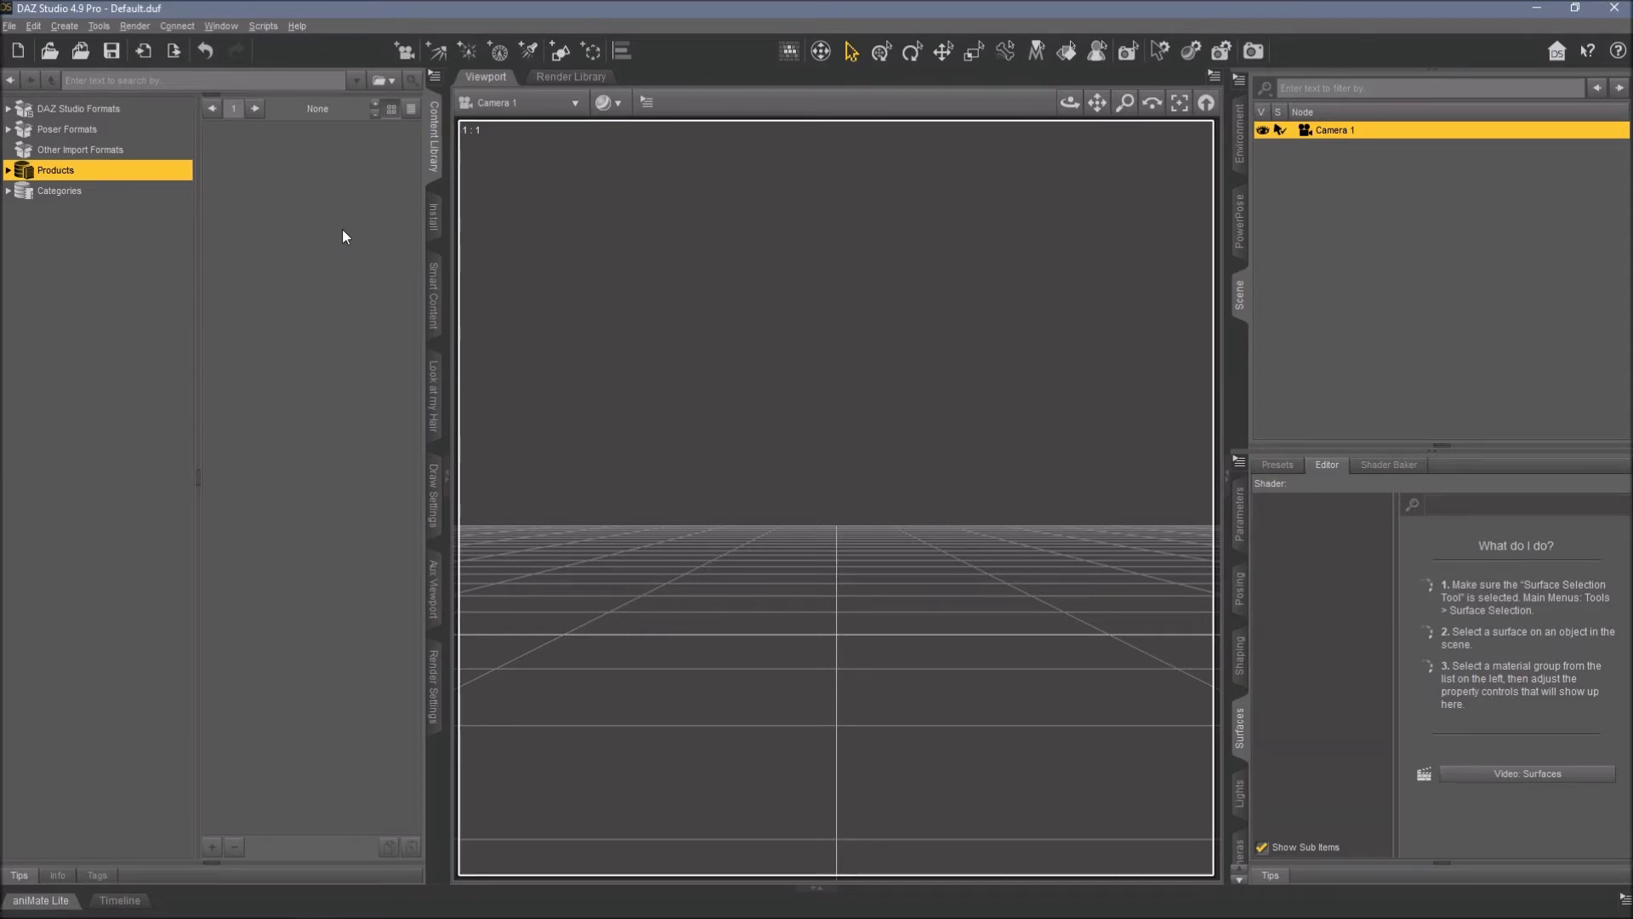
{"action": "left_click", "coordinate": [1615, 8]}
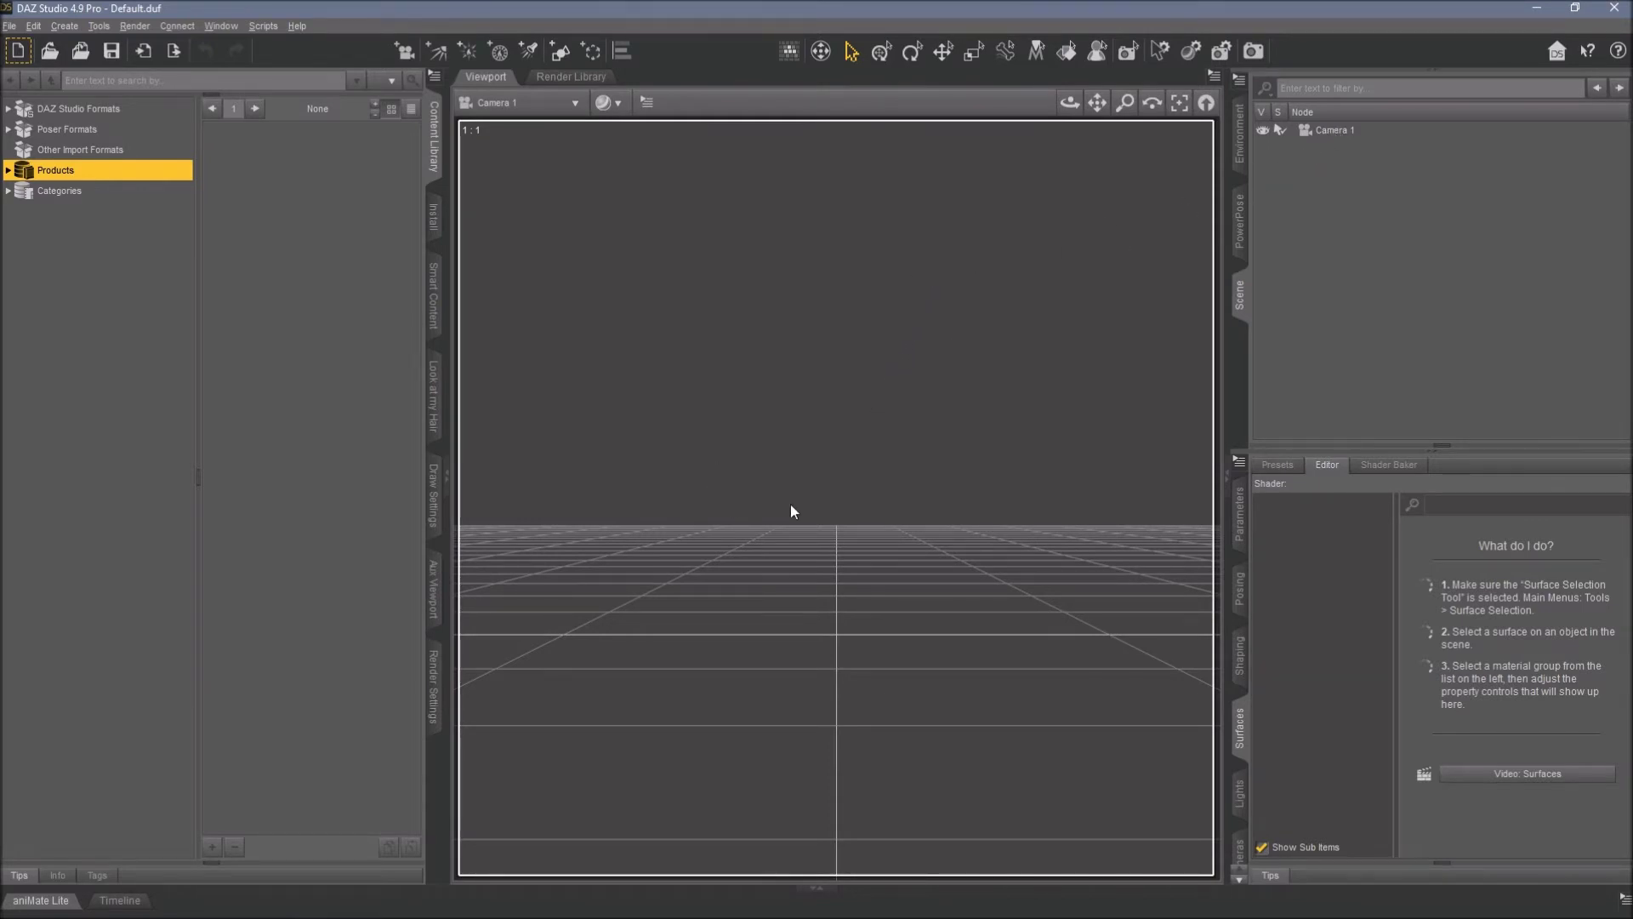
Show Camera 1's Parameters, then load and frame a Genesis 8 Basic Female figure
{"action": "left_click", "coordinate": [1240, 512]}
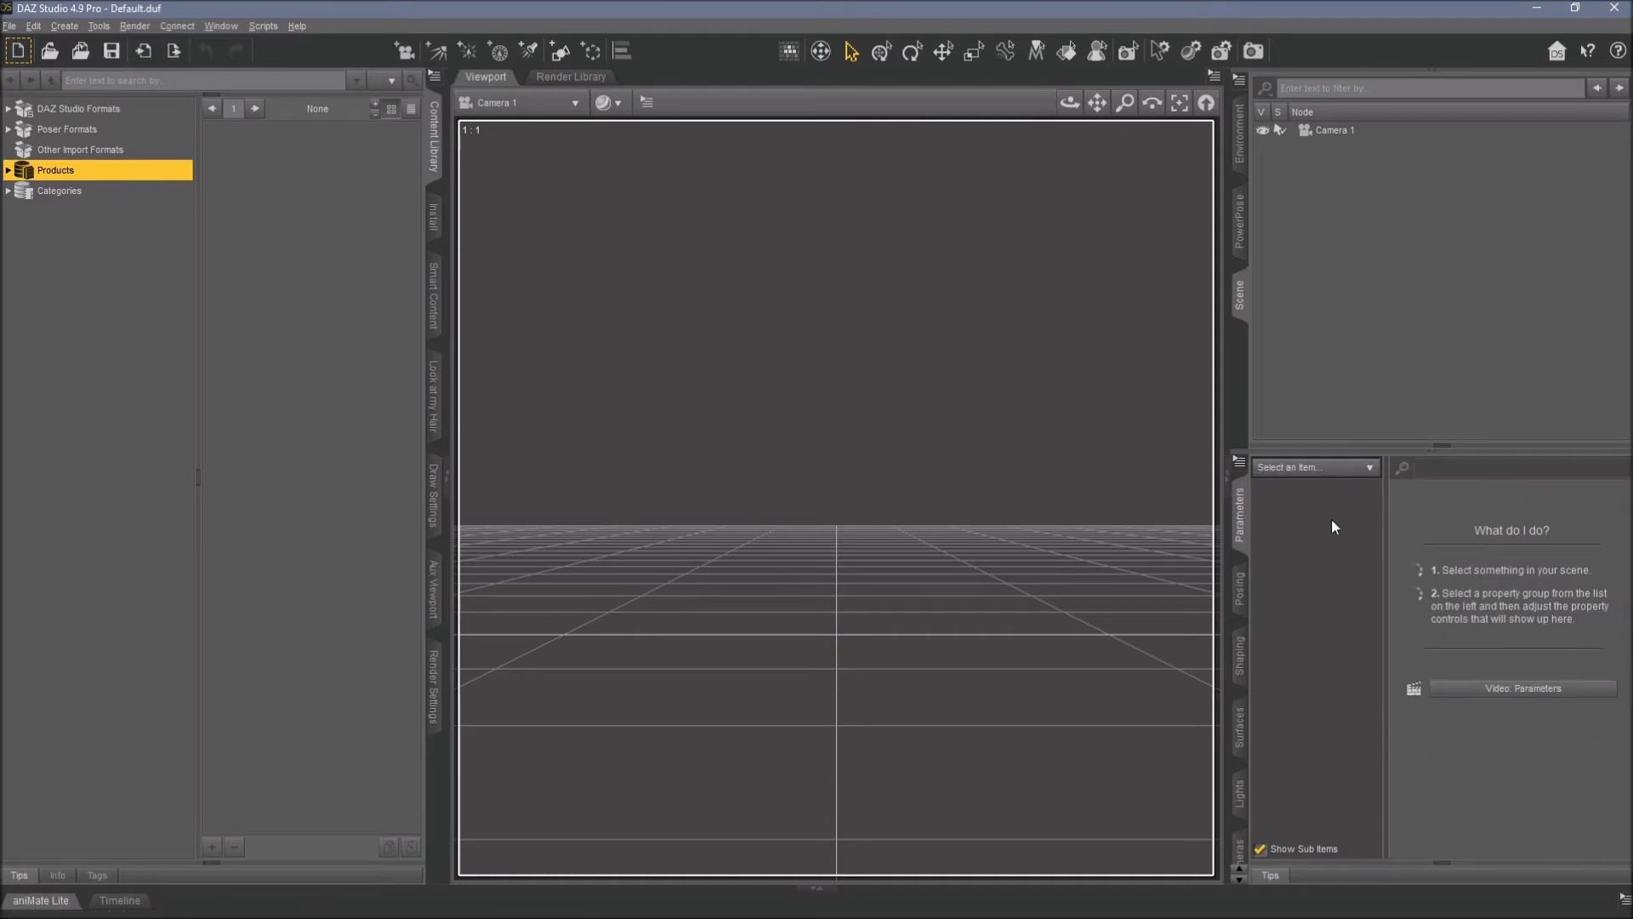
{"action": "left_click", "coordinate": [1335, 130]}
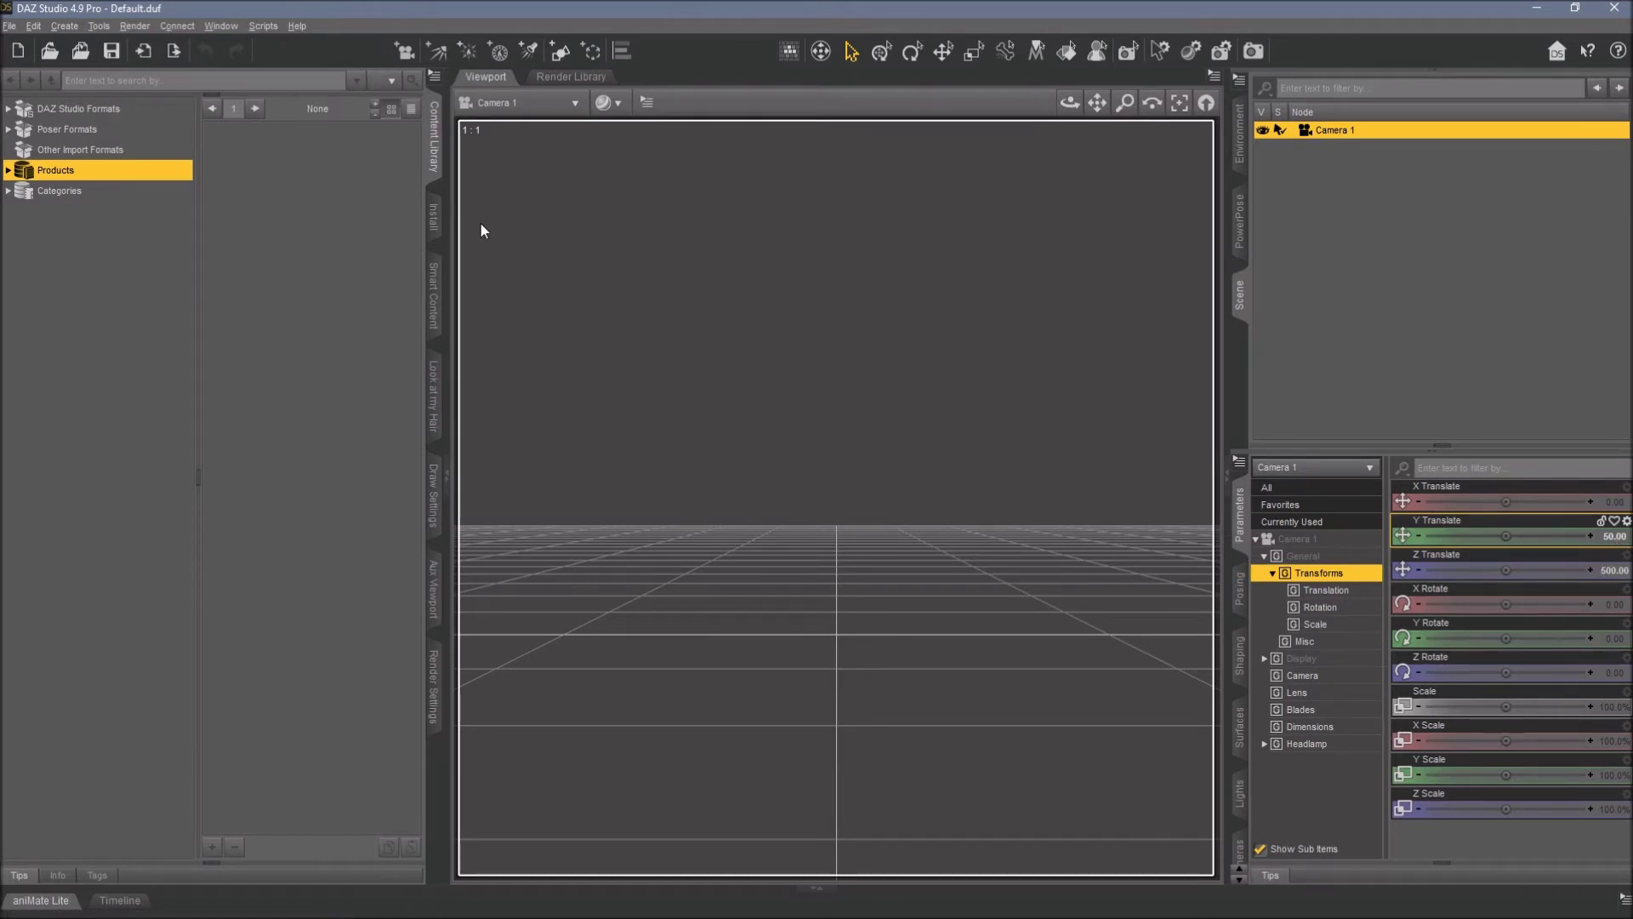
{"action": "left_click", "coordinate": [260, 26]}
{"action": "left_click", "coordinate": [296, 248]}
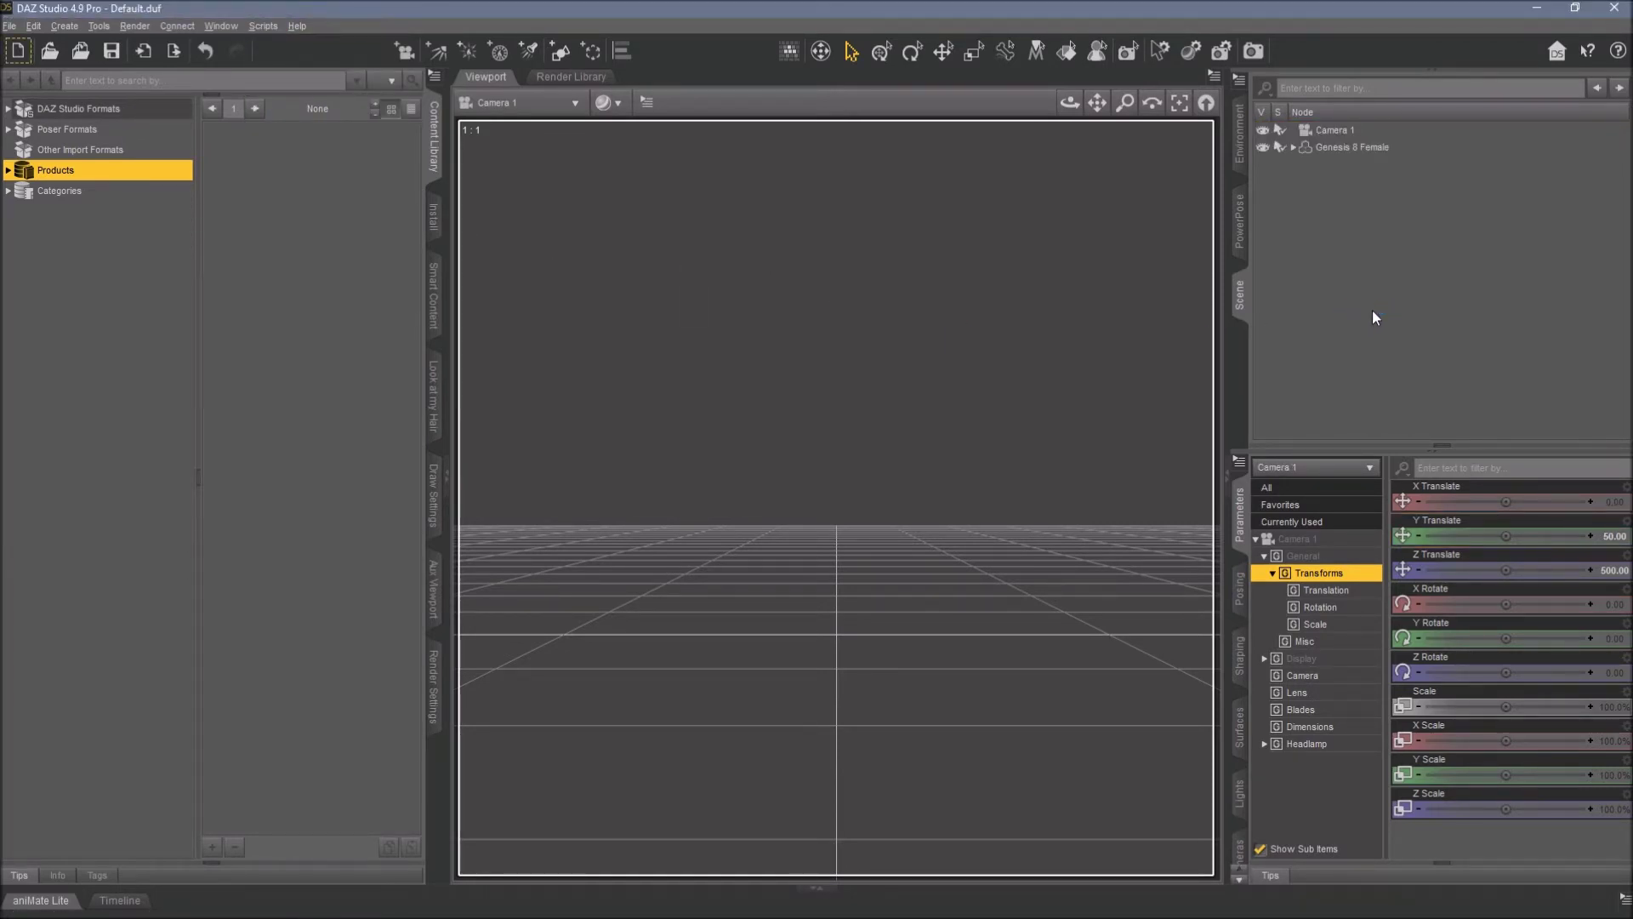
{"action": "left_click", "coordinate": [1339, 147]}
{"action": "left_click", "coordinate": [1179, 103]}
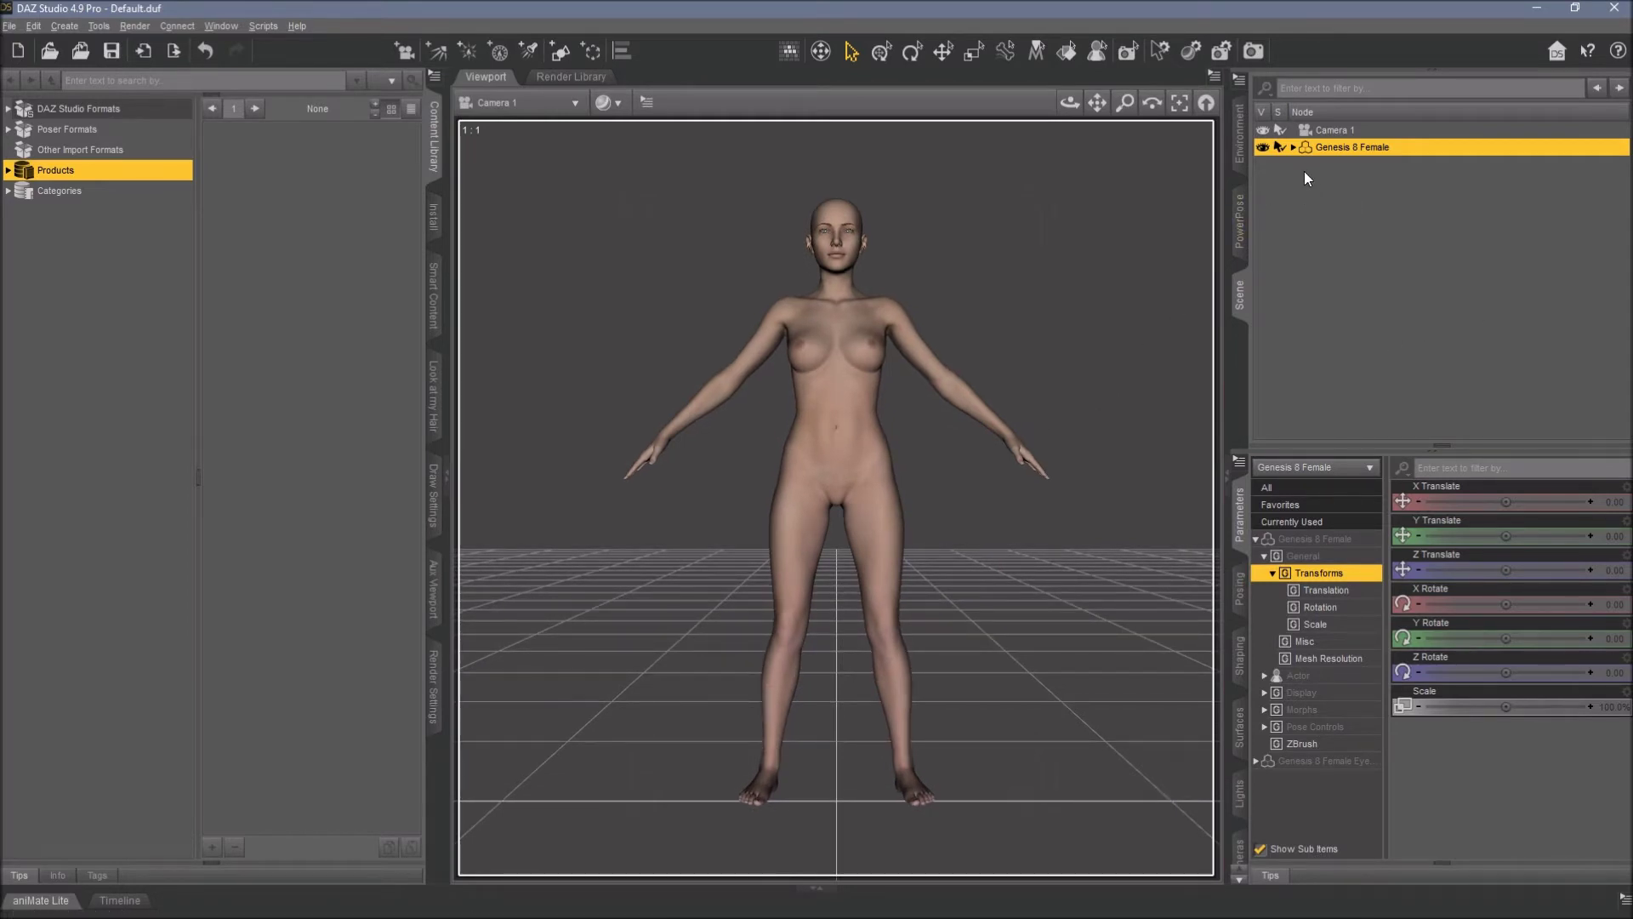
Delete the figure, reload Genesis 8 Basic Female, then delete it again
{"action": "key", "text": "Delete"}
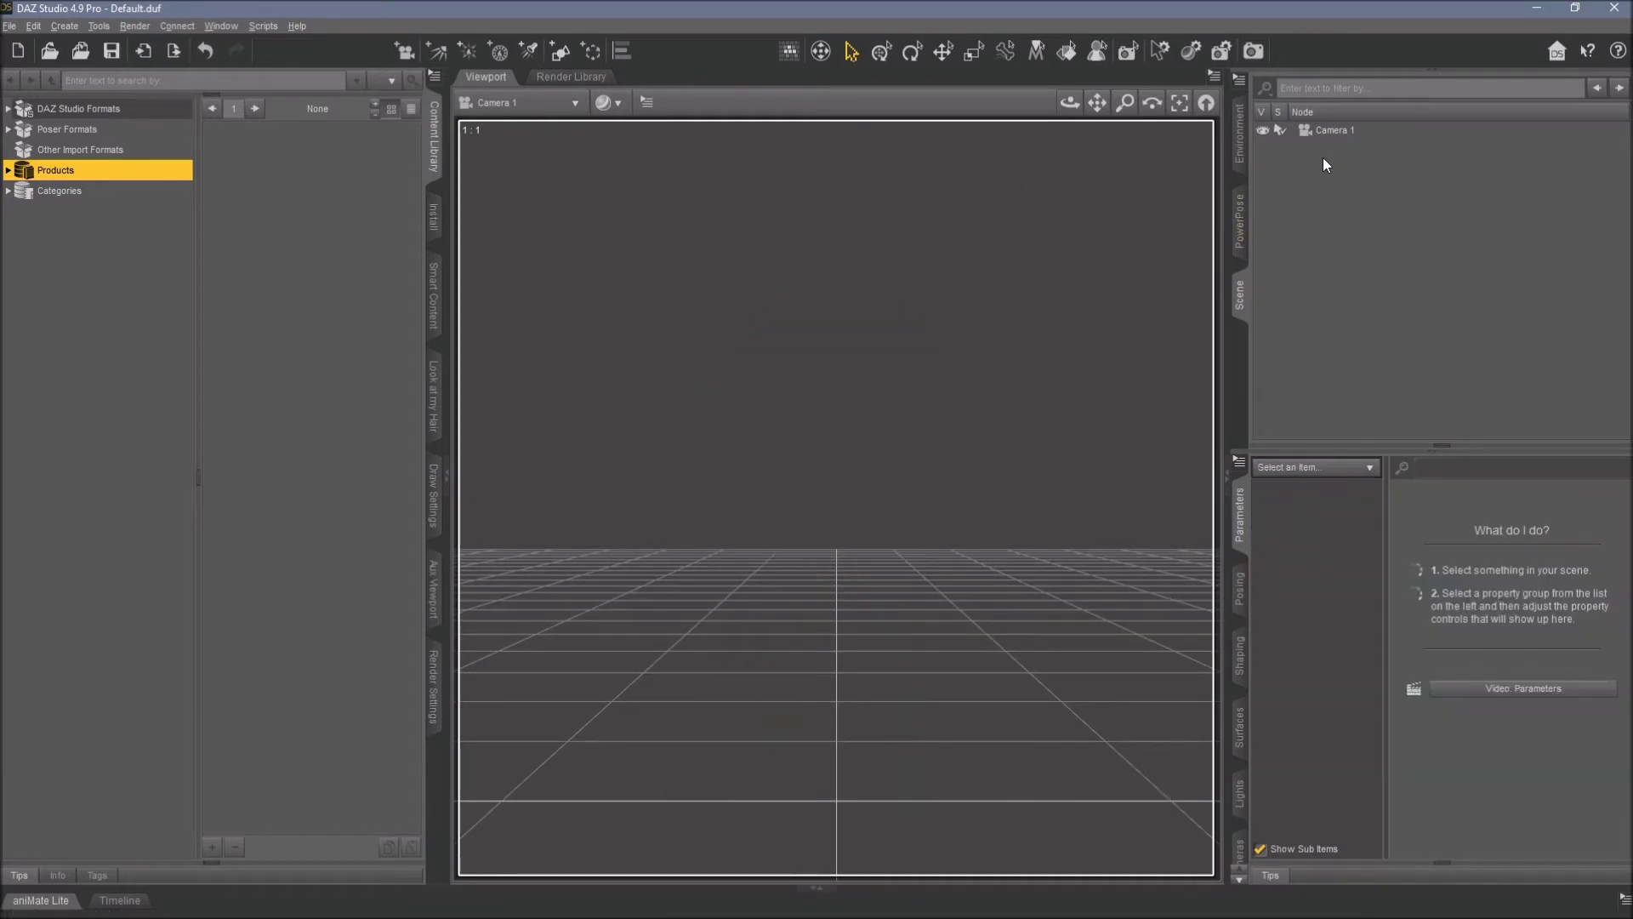
{"action": "left_click", "coordinate": [1334, 132]}
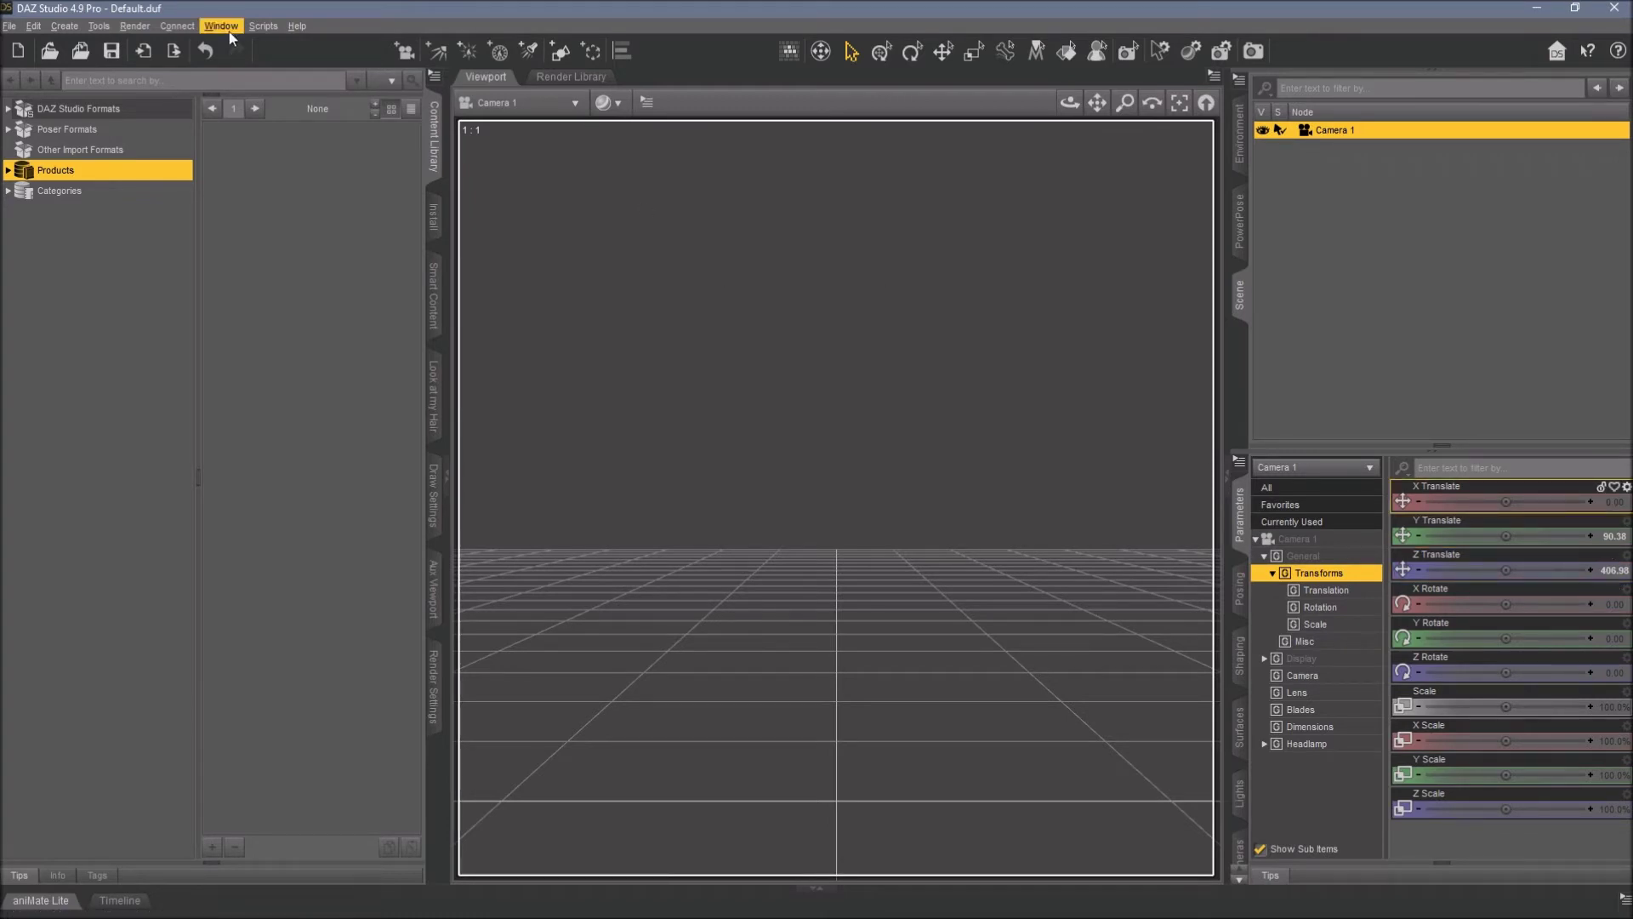
{"action": "left_click", "coordinate": [263, 26]}
{"action": "left_click", "coordinate": [277, 247]}
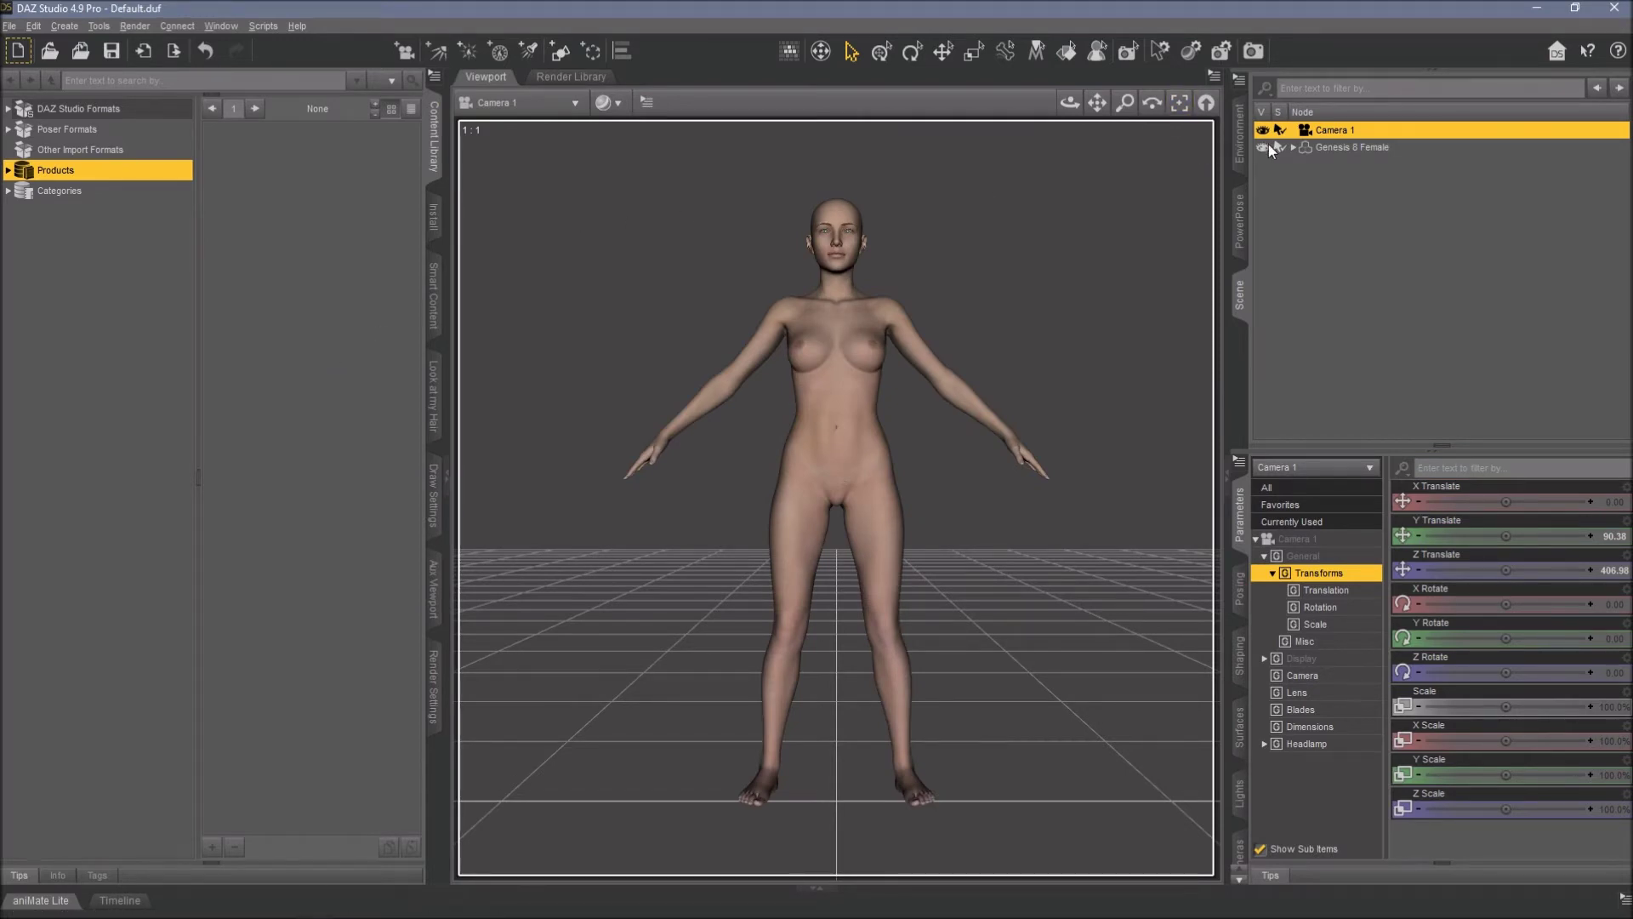
{"action": "left_click", "coordinate": [1337, 149]}
{"action": "key", "text": "Delete"}
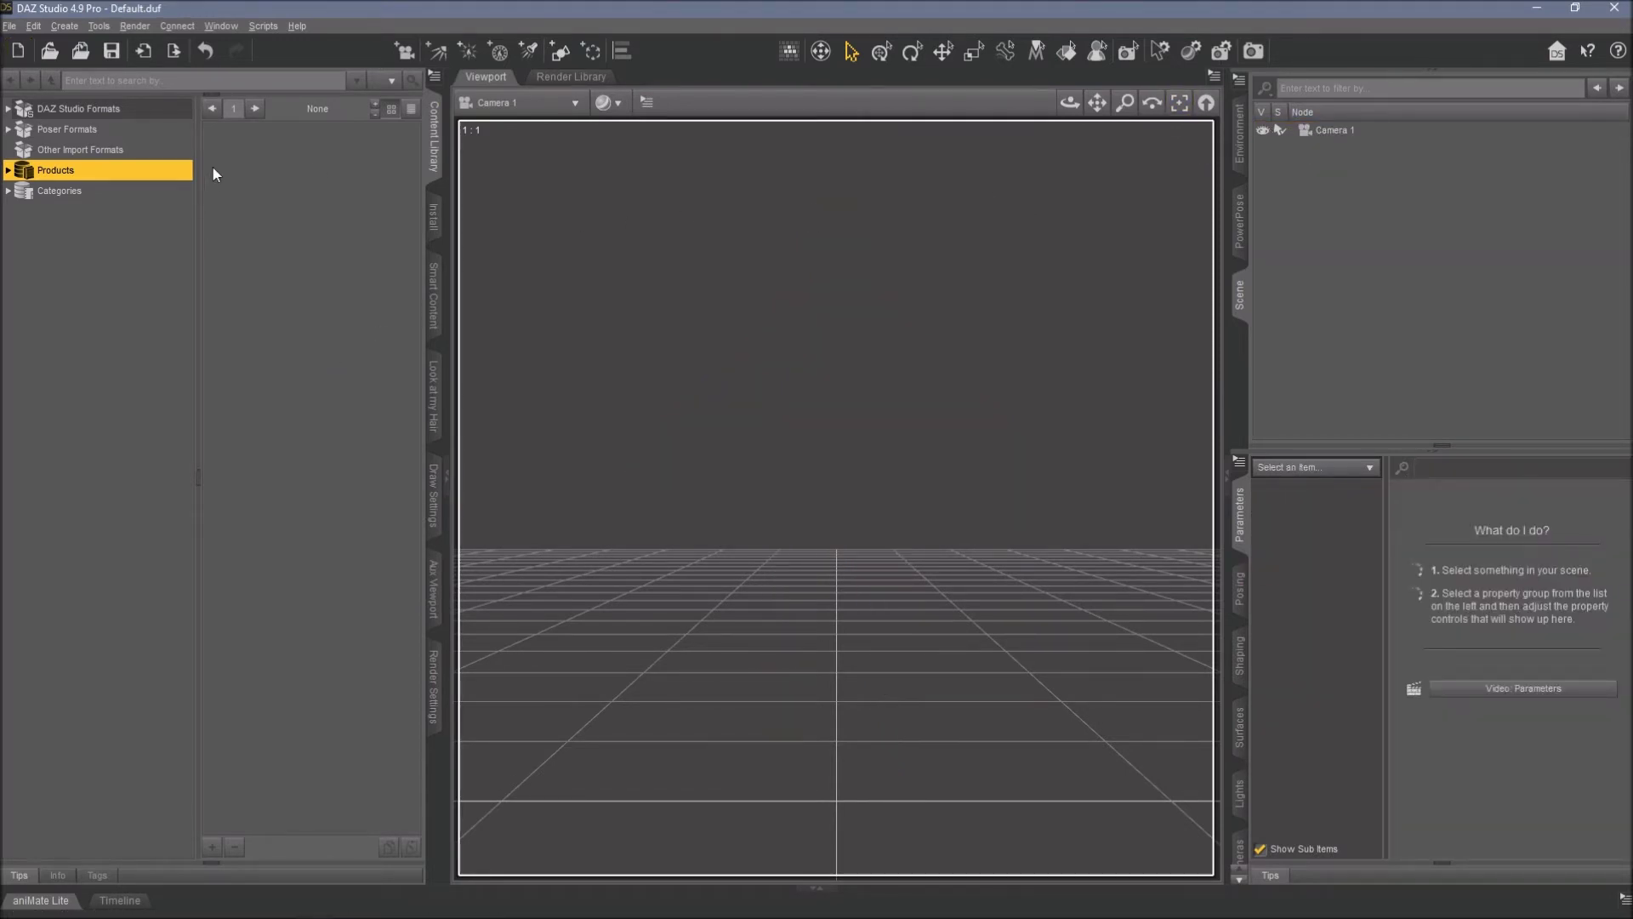
Save the empty Default.duf, start a new scene, and load a fresh Genesis 8 Basic Female
{"action": "left_click", "coordinate": [112, 52]}
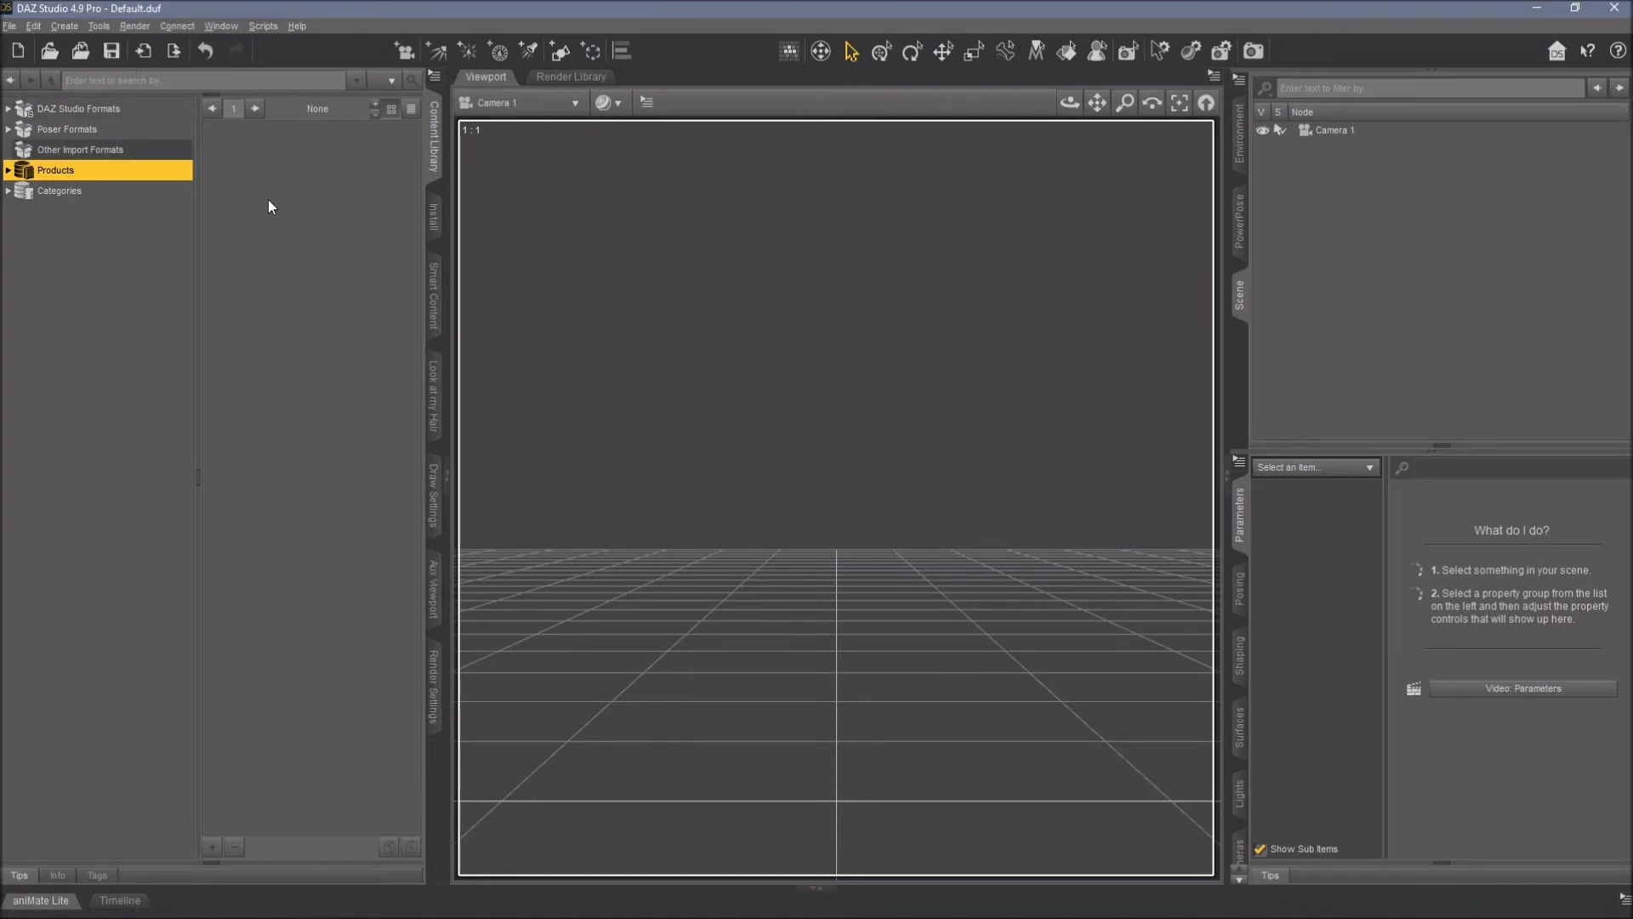
{"action": "left_click", "coordinate": [17, 50]}
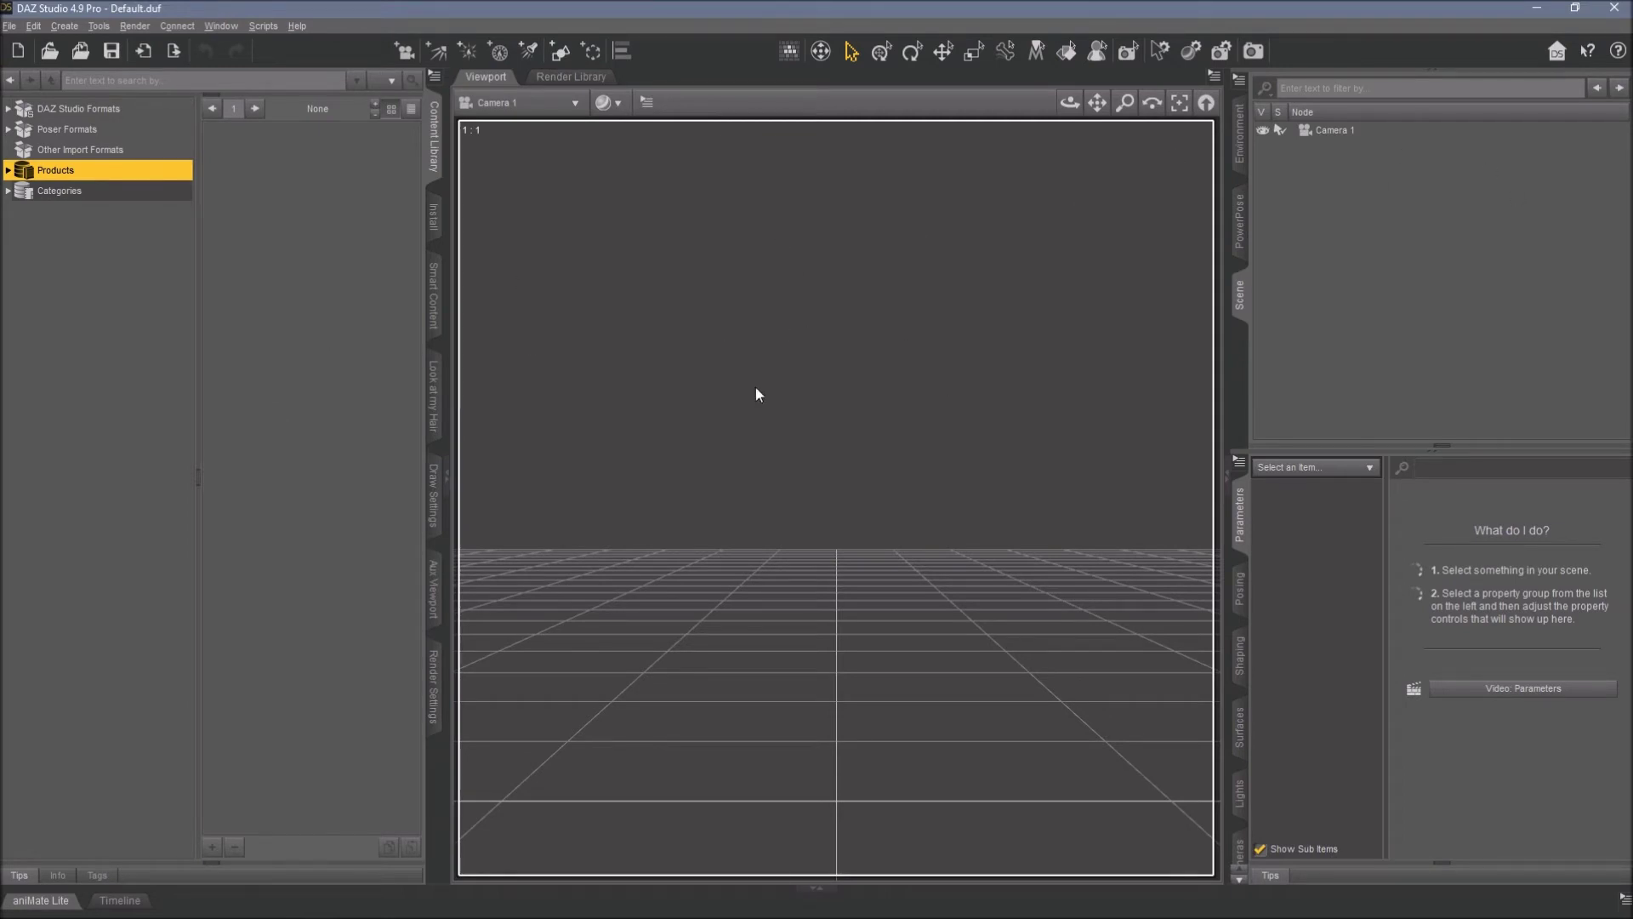
{"action": "left_click", "coordinate": [265, 29]}
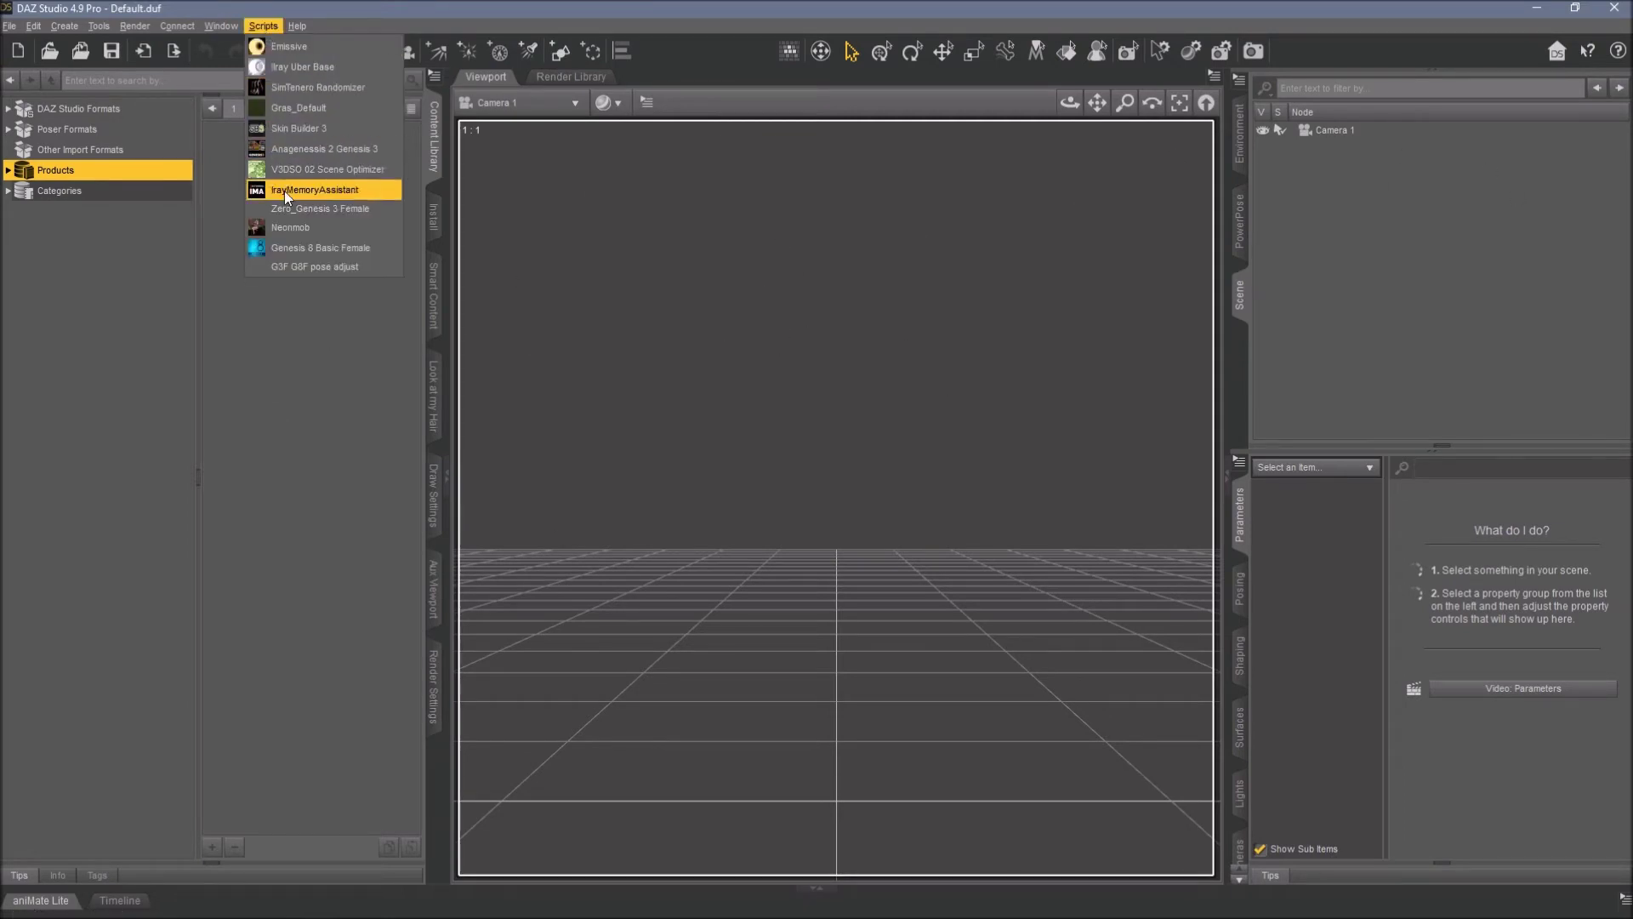
{"action": "left_click", "coordinate": [293, 250]}
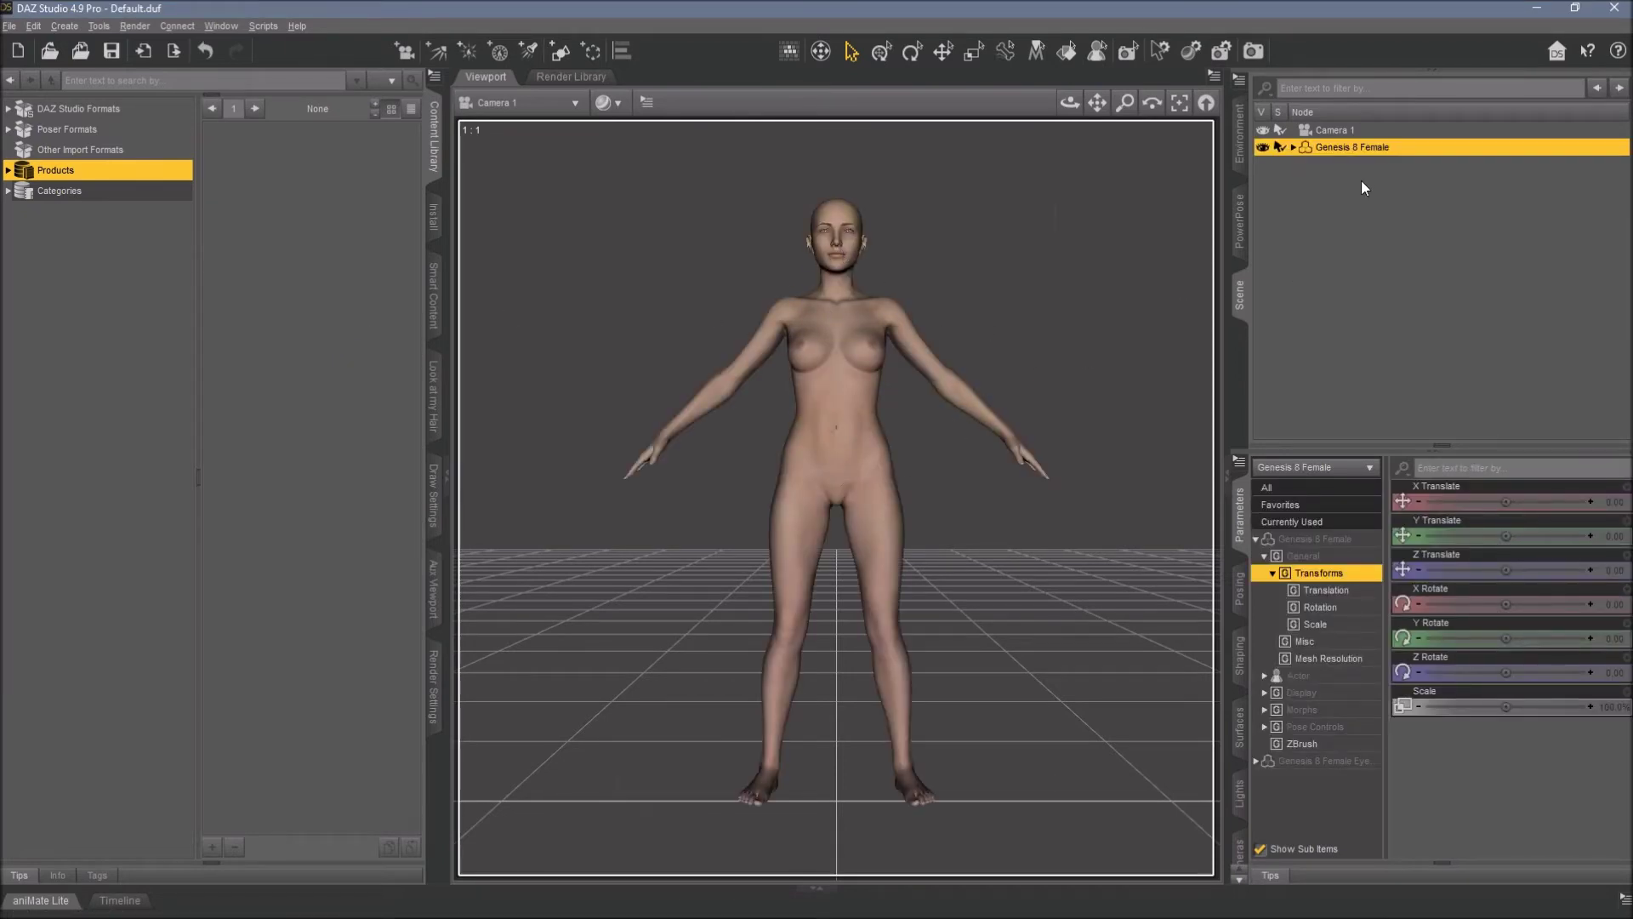
Replace the figure with a sphere primitive, framed and viewed from above
{"action": "key", "text": "Delete"}
{"action": "left_click", "coordinate": [60, 28]}
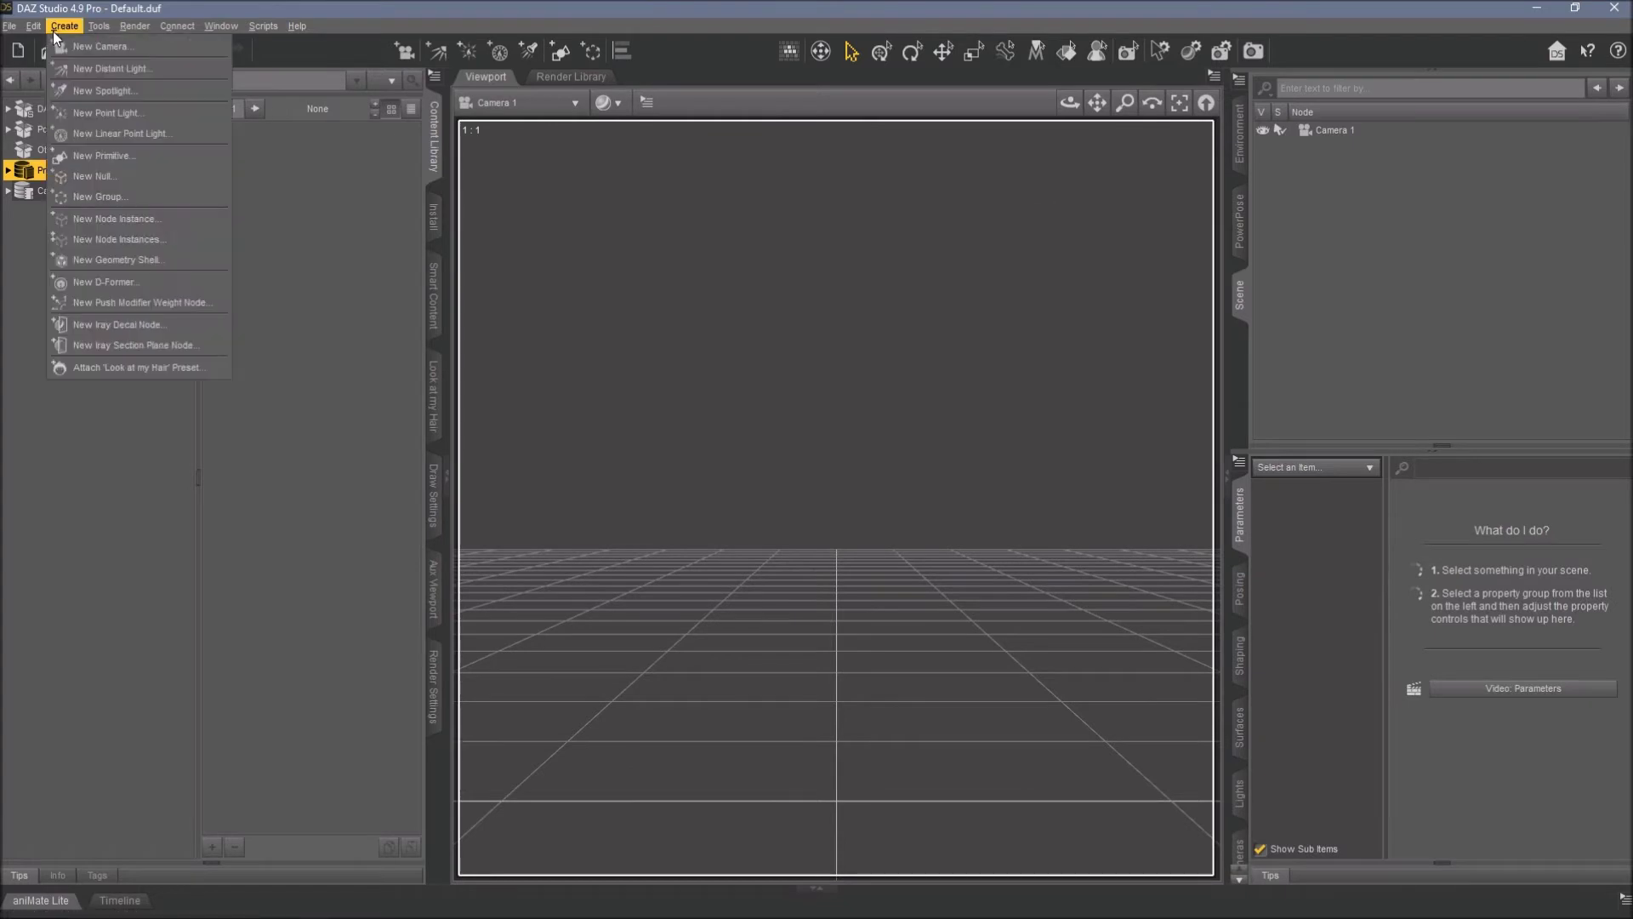
{"action": "left_click", "coordinate": [90, 154]}
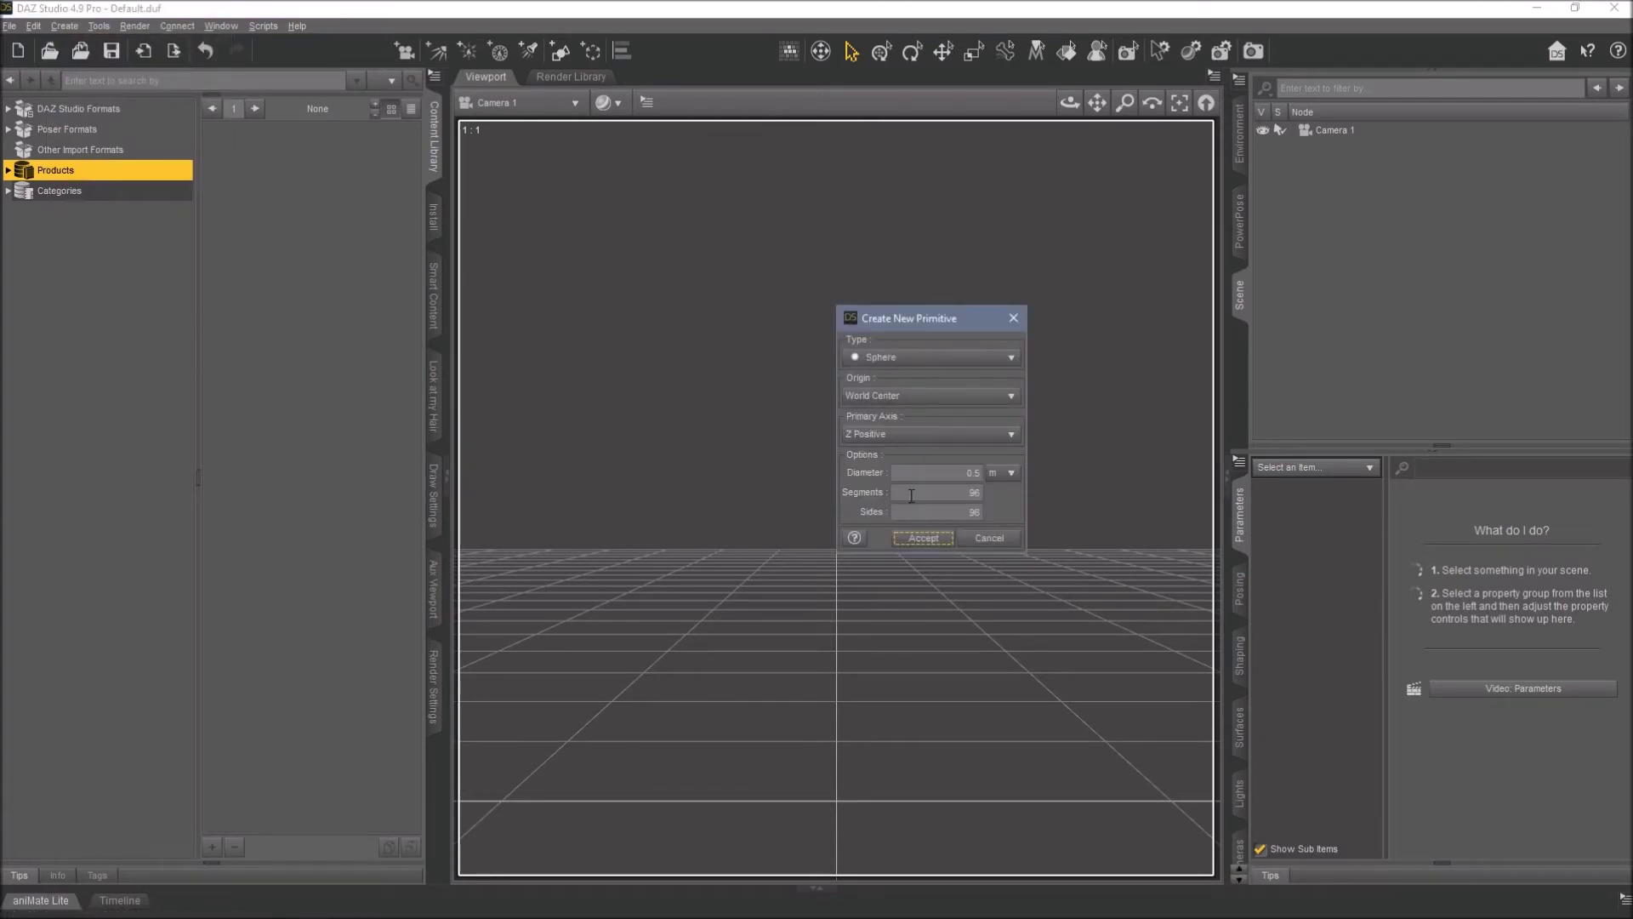
{"action": "left_click", "coordinate": [922, 538]}
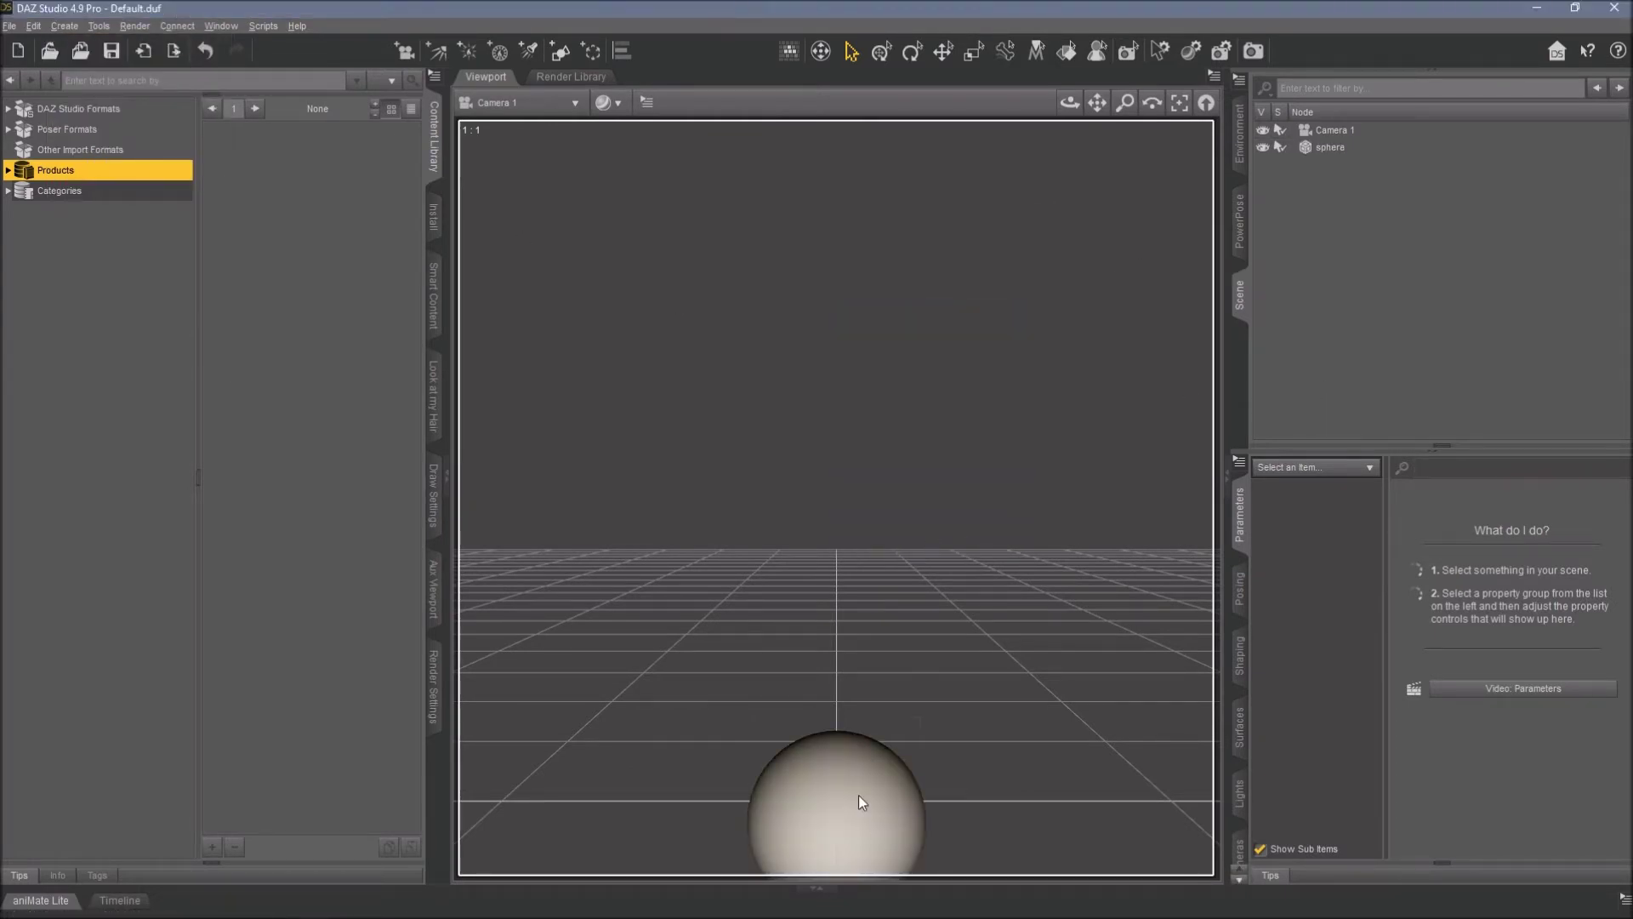
{"action": "left_click", "coordinate": [1322, 148]}
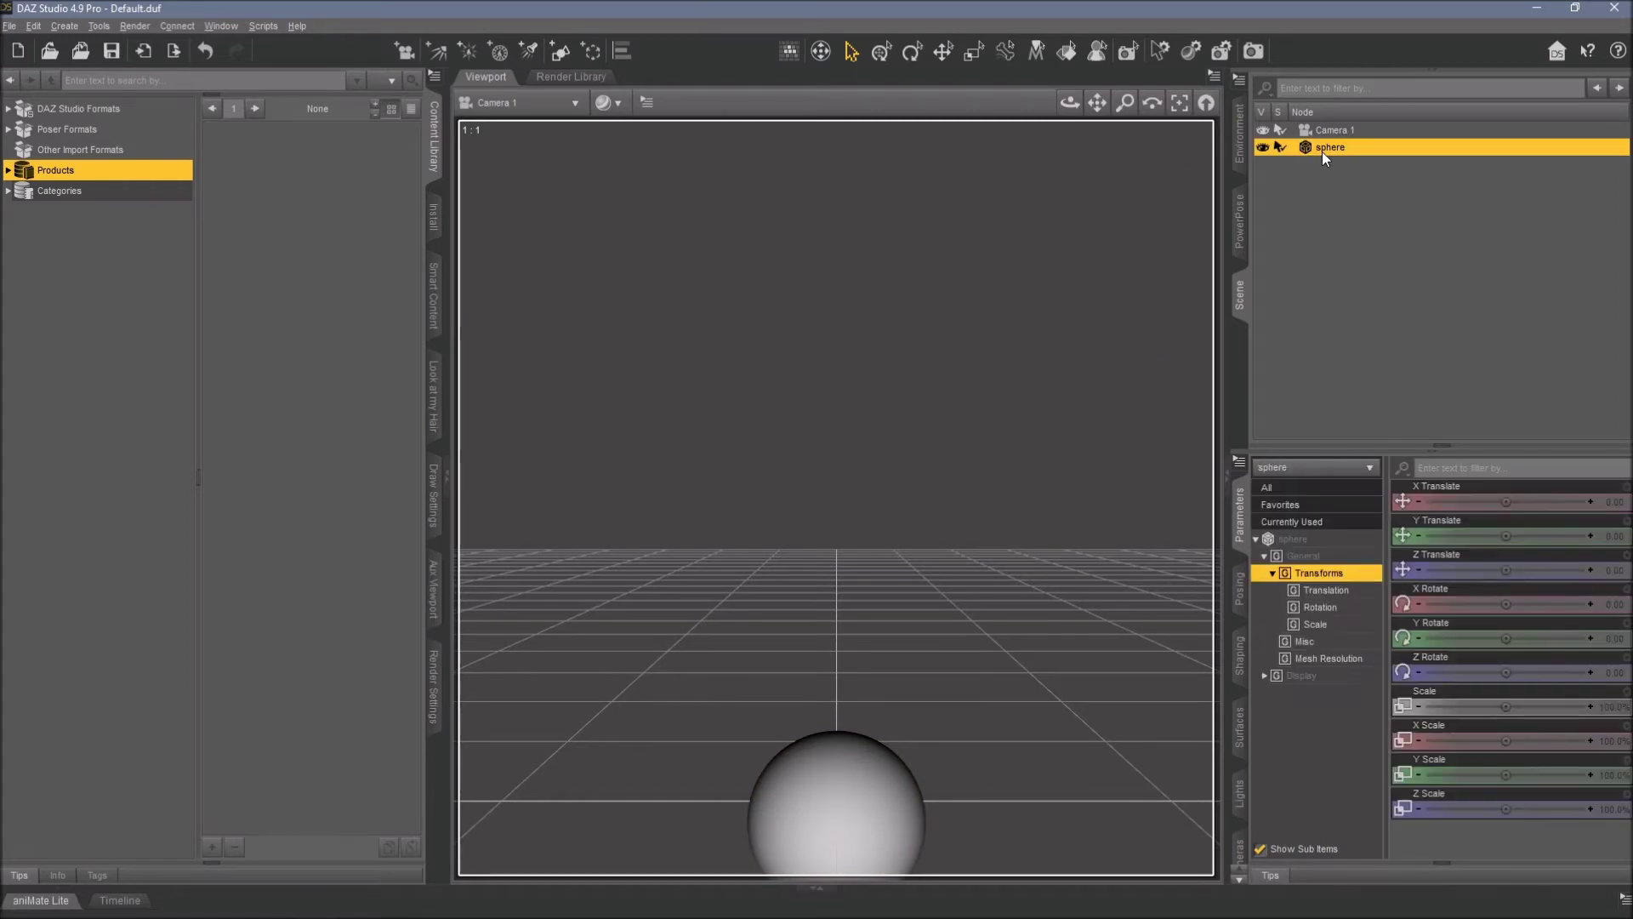
{"action": "left_click", "coordinate": [1179, 102]}
{"action": "scroll", "coordinate": [905, 412], "scroll_direction": "down", "scroll_amount": 5}
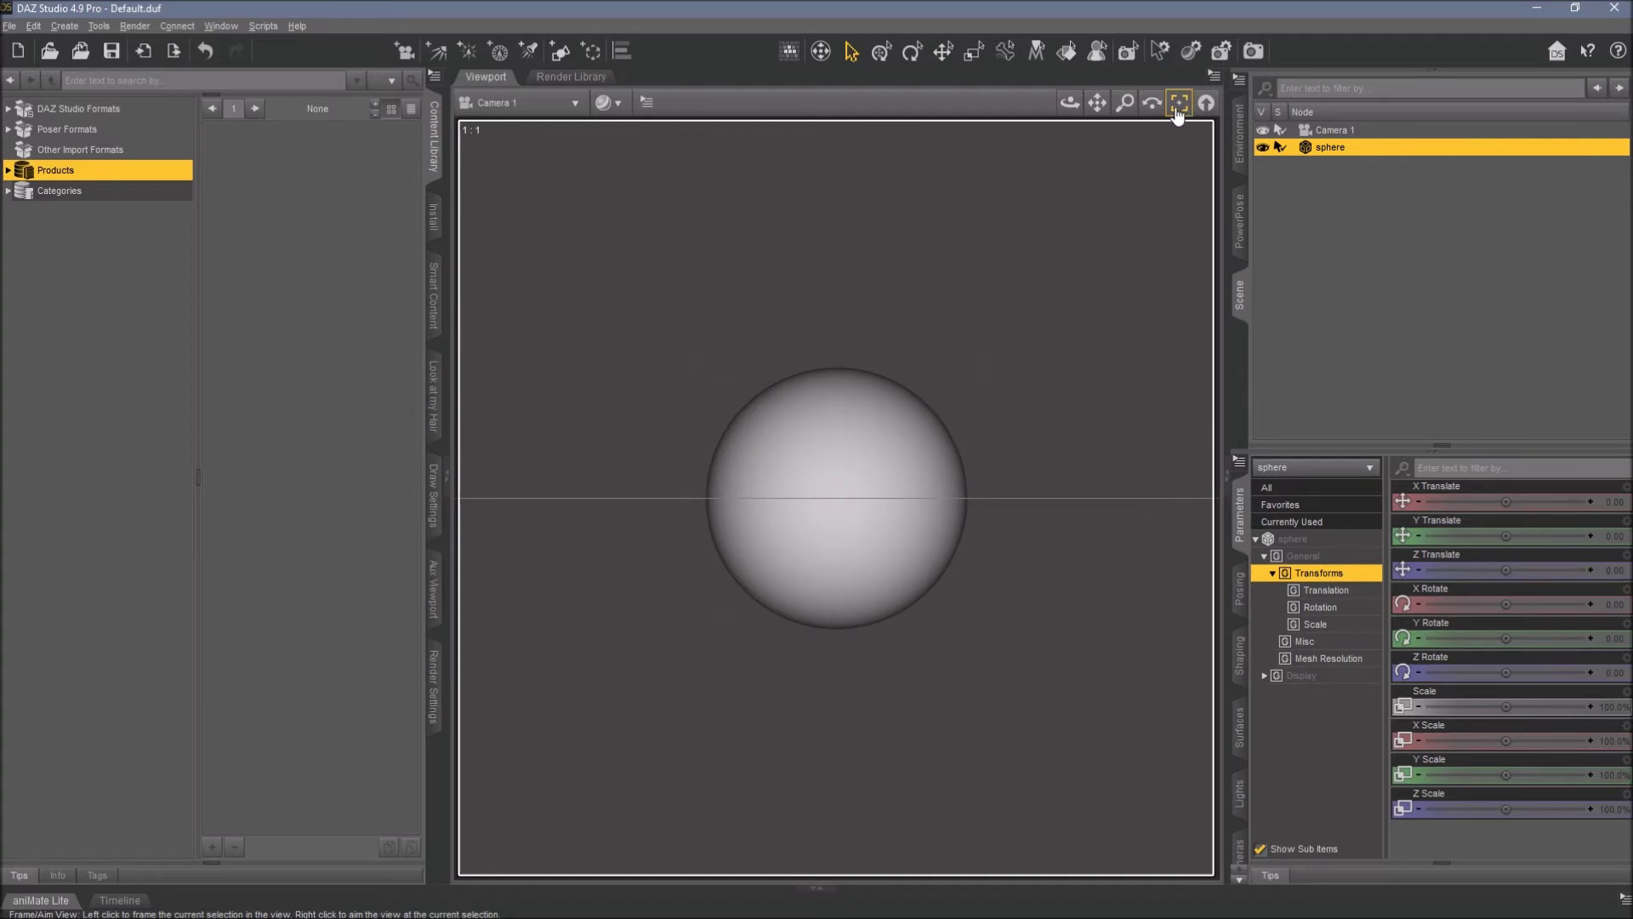
{"action": "left_click_drag", "start_coordinate": [1077, 102], "coordinate": [1106, 137]}
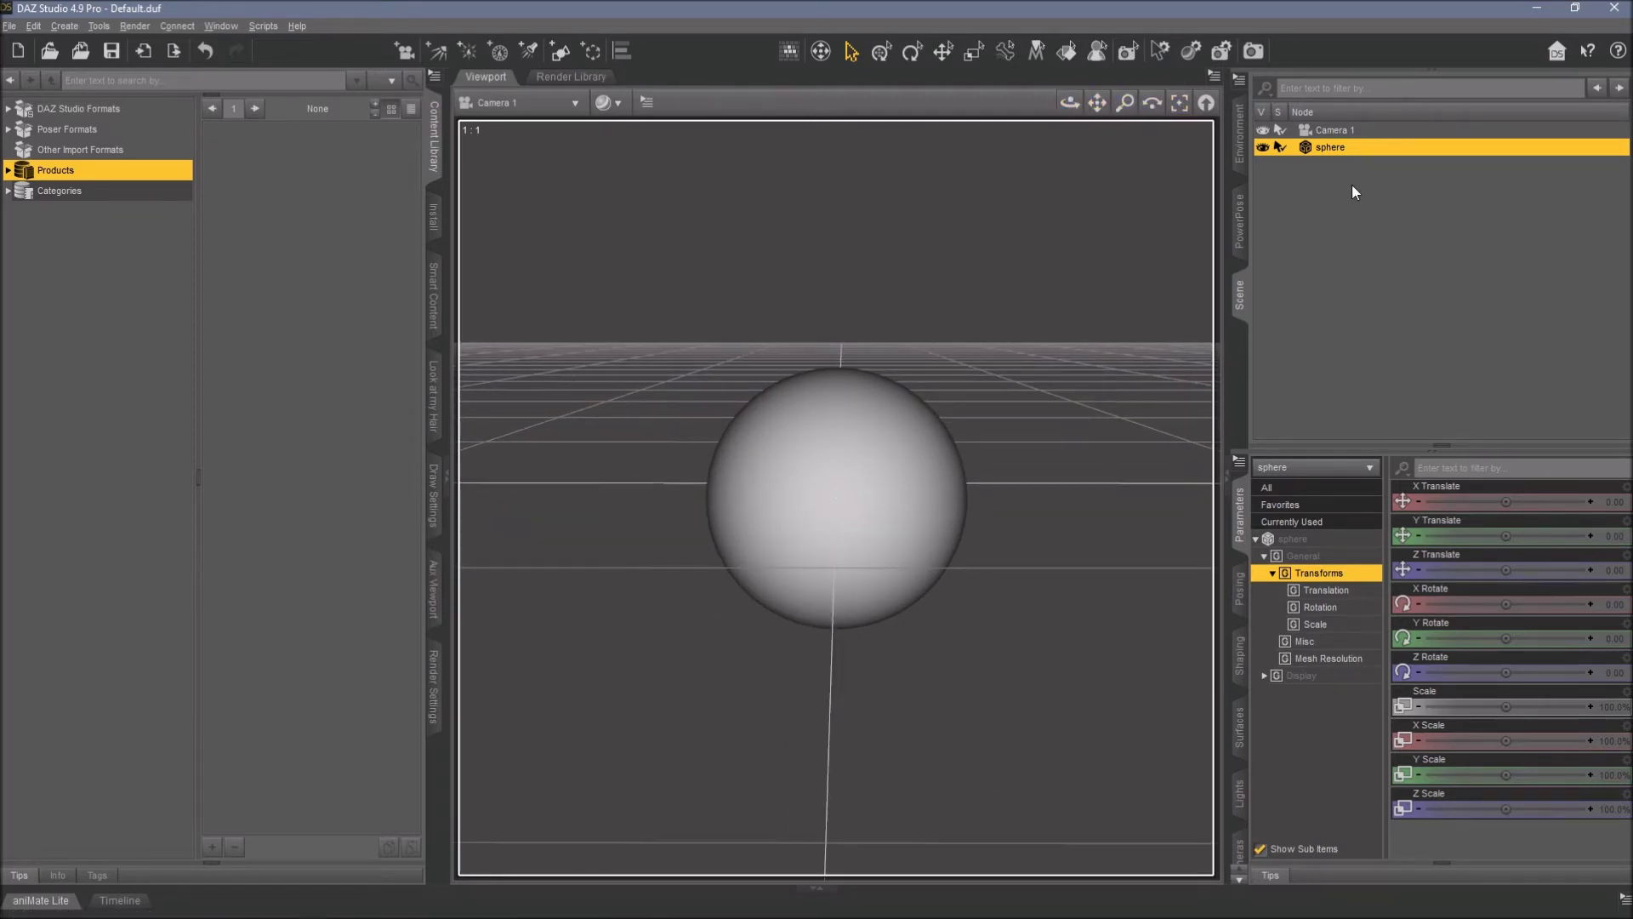
Delete the sphere and start a new scene, discarding changes
{"action": "key", "text": "Delete"}
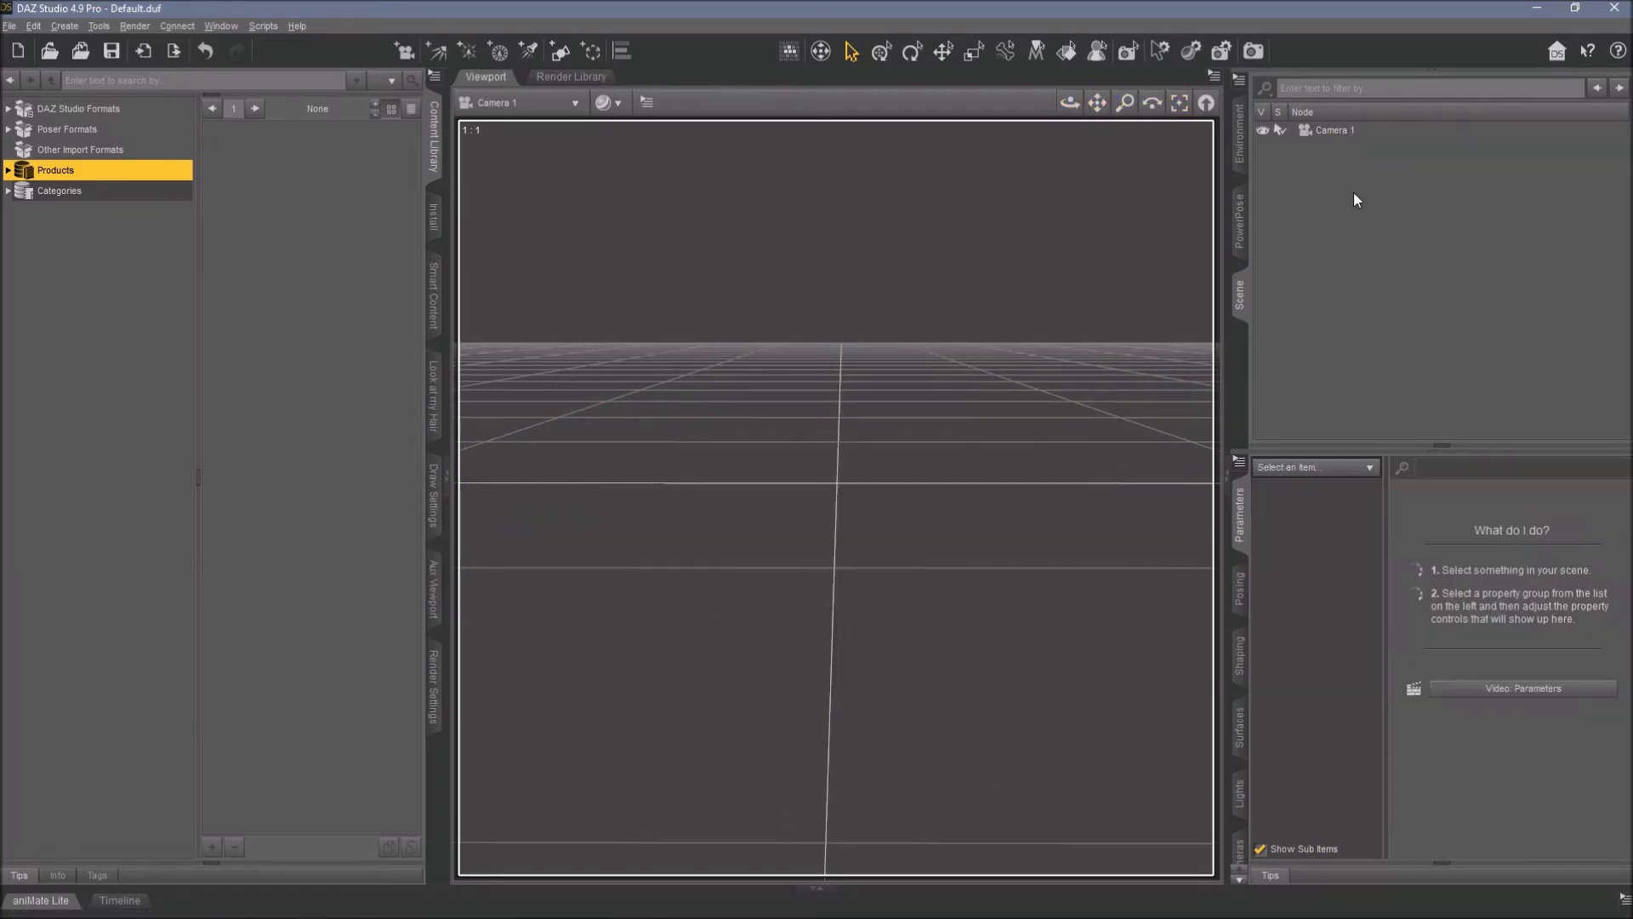
{"action": "left_click", "coordinate": [18, 57]}
{"action": "left_click", "coordinate": [788, 478]}
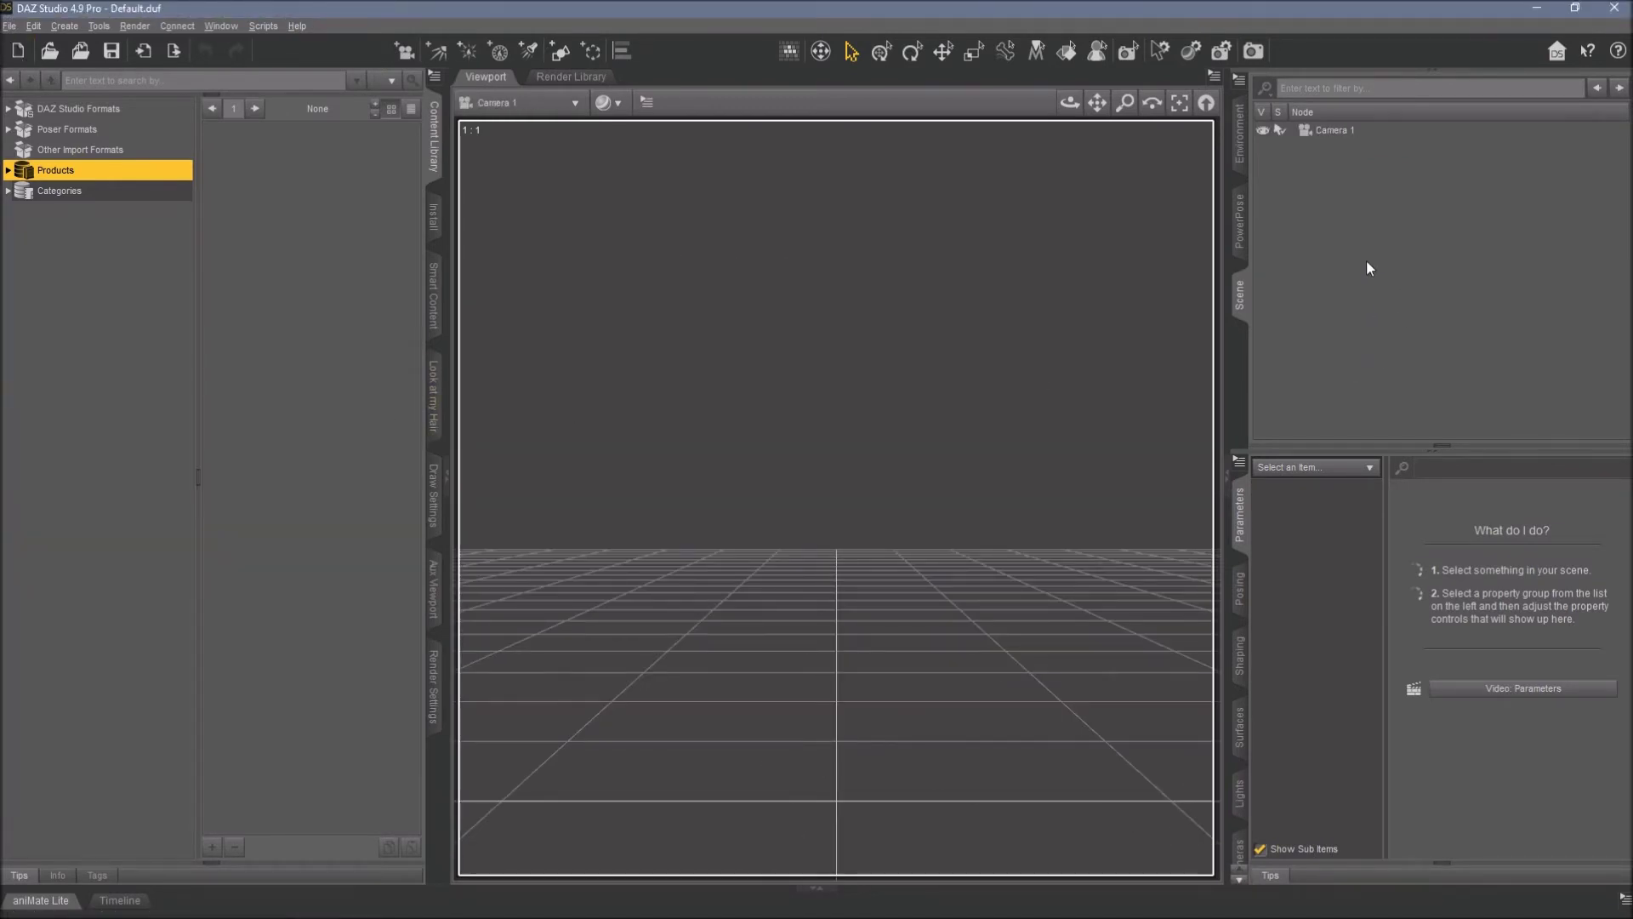
Flip between the Environment, PowerPose and Scene panes, ending on the Scene node list
{"action": "left_click", "coordinate": [1239, 134]}
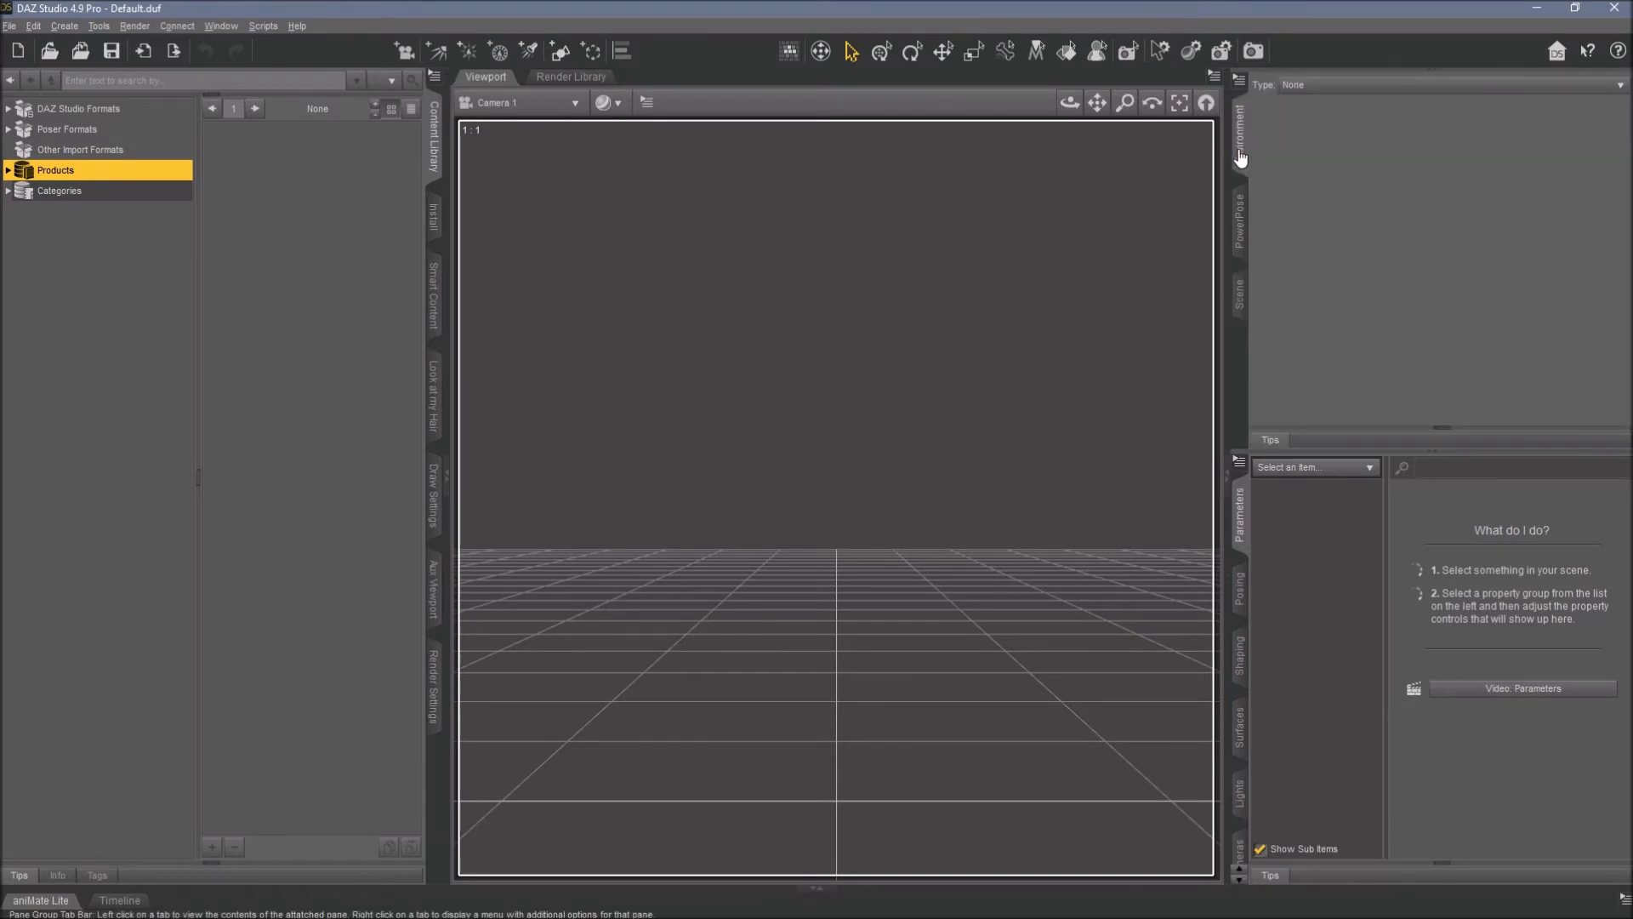
{"action": "left_click", "coordinate": [1241, 223]}
{"action": "left_click", "coordinate": [1246, 297]}
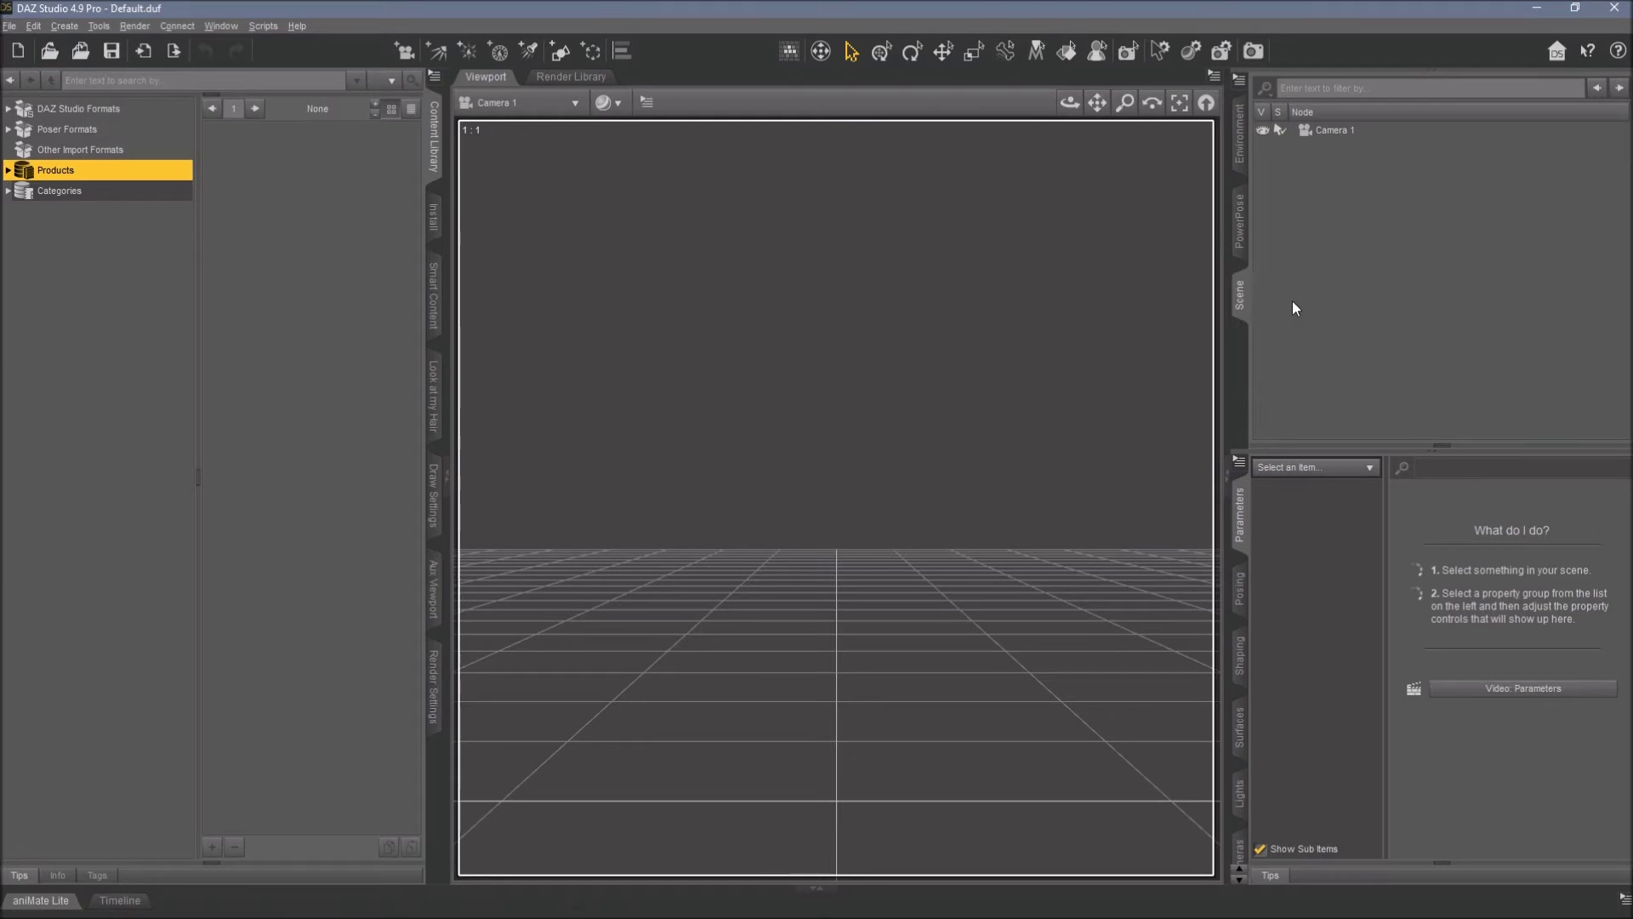
{"action": "left_click", "coordinate": [1241, 247]}
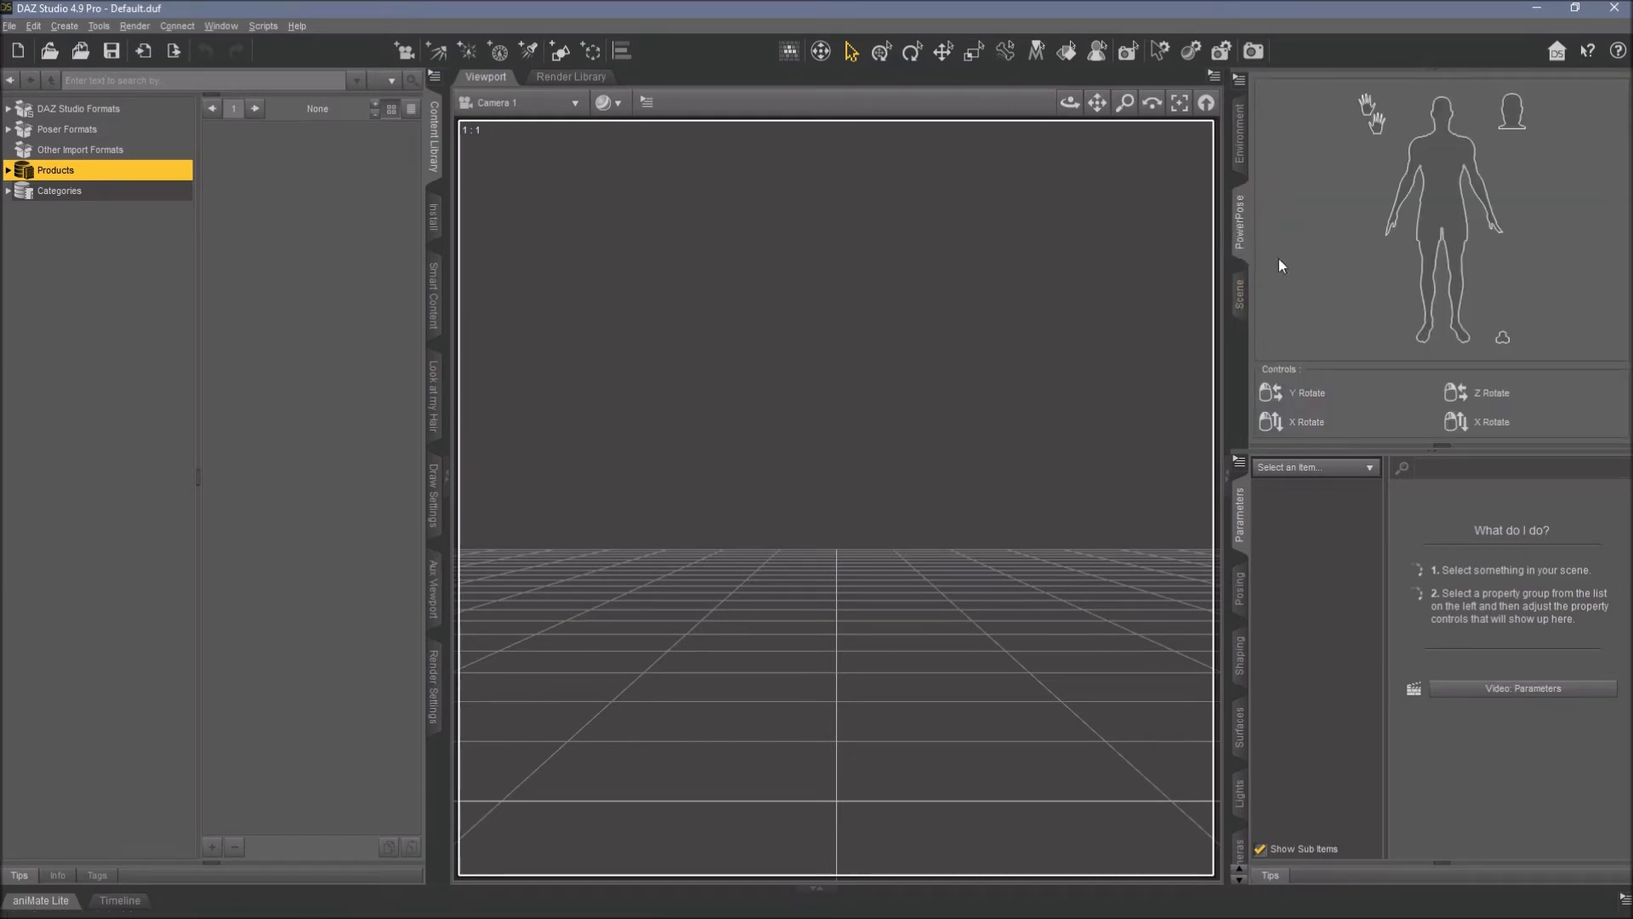
{"action": "left_click", "coordinate": [1244, 293]}
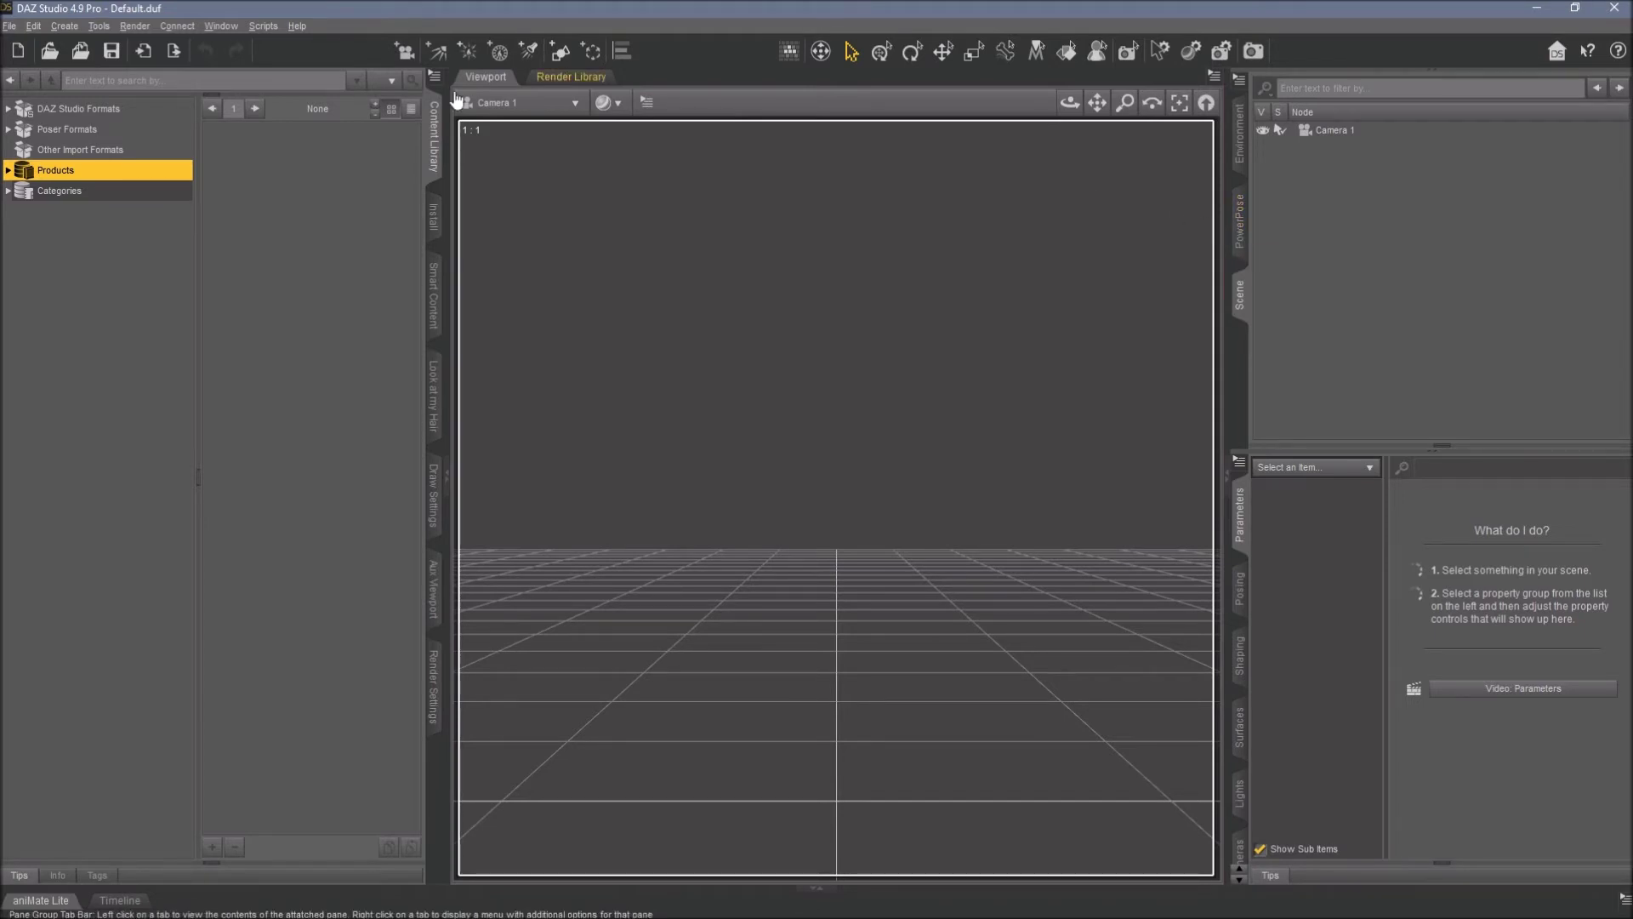
Load Genesis 8 Basic Female, frame her head, and show PowerPose's detailed face map
{"action": "left_click", "coordinate": [255, 26]}
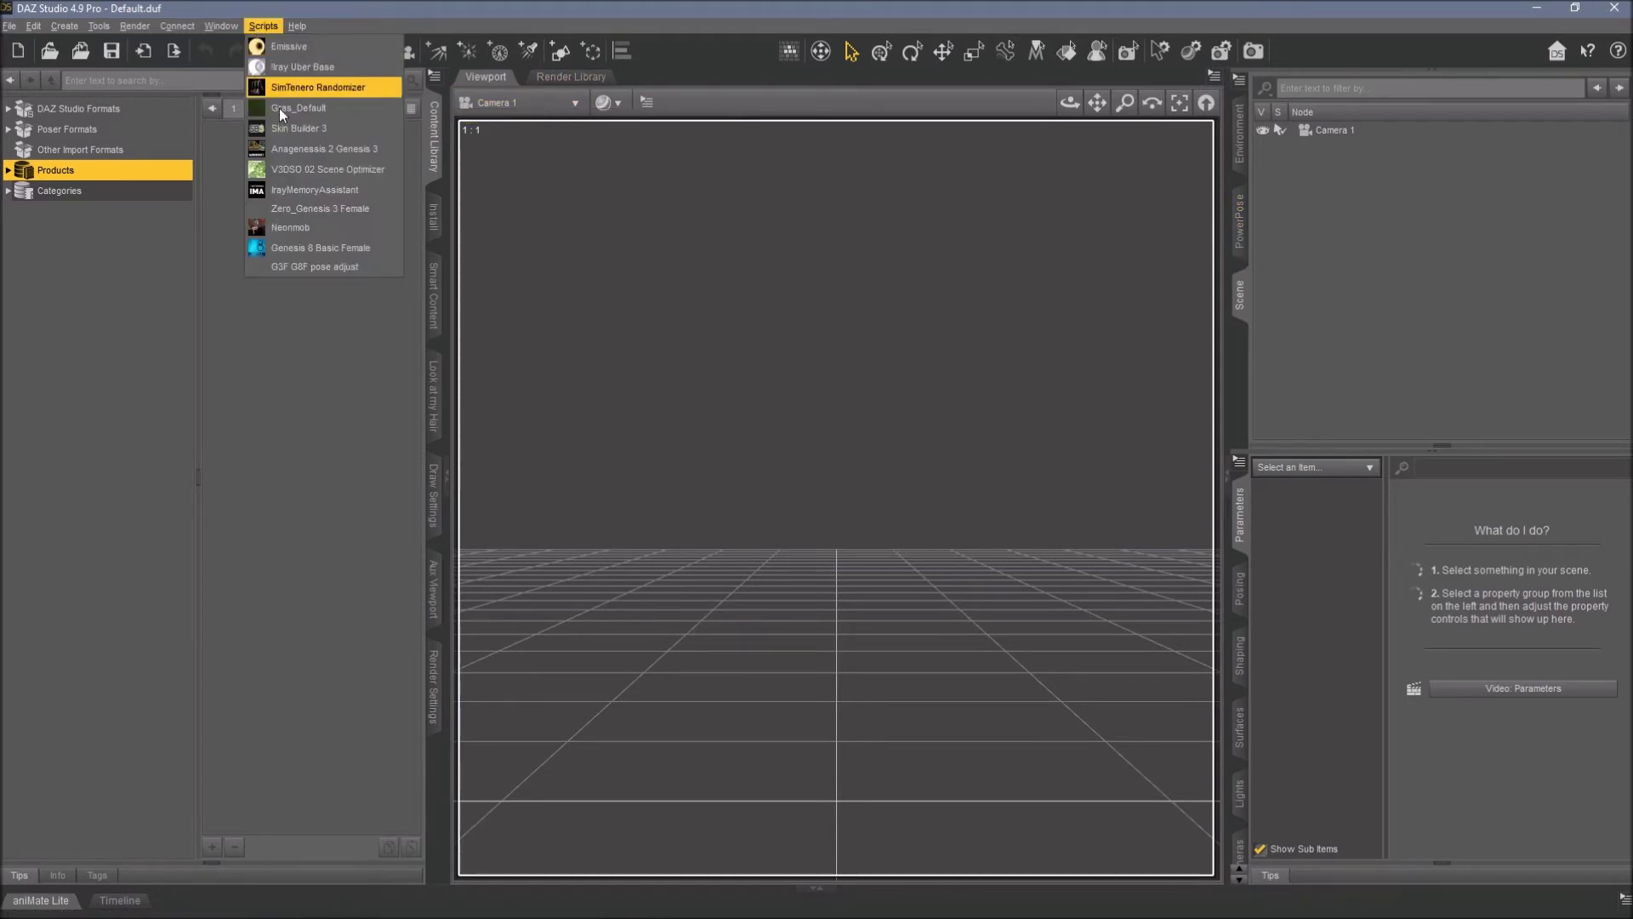
{"action": "left_click", "coordinate": [279, 247]}
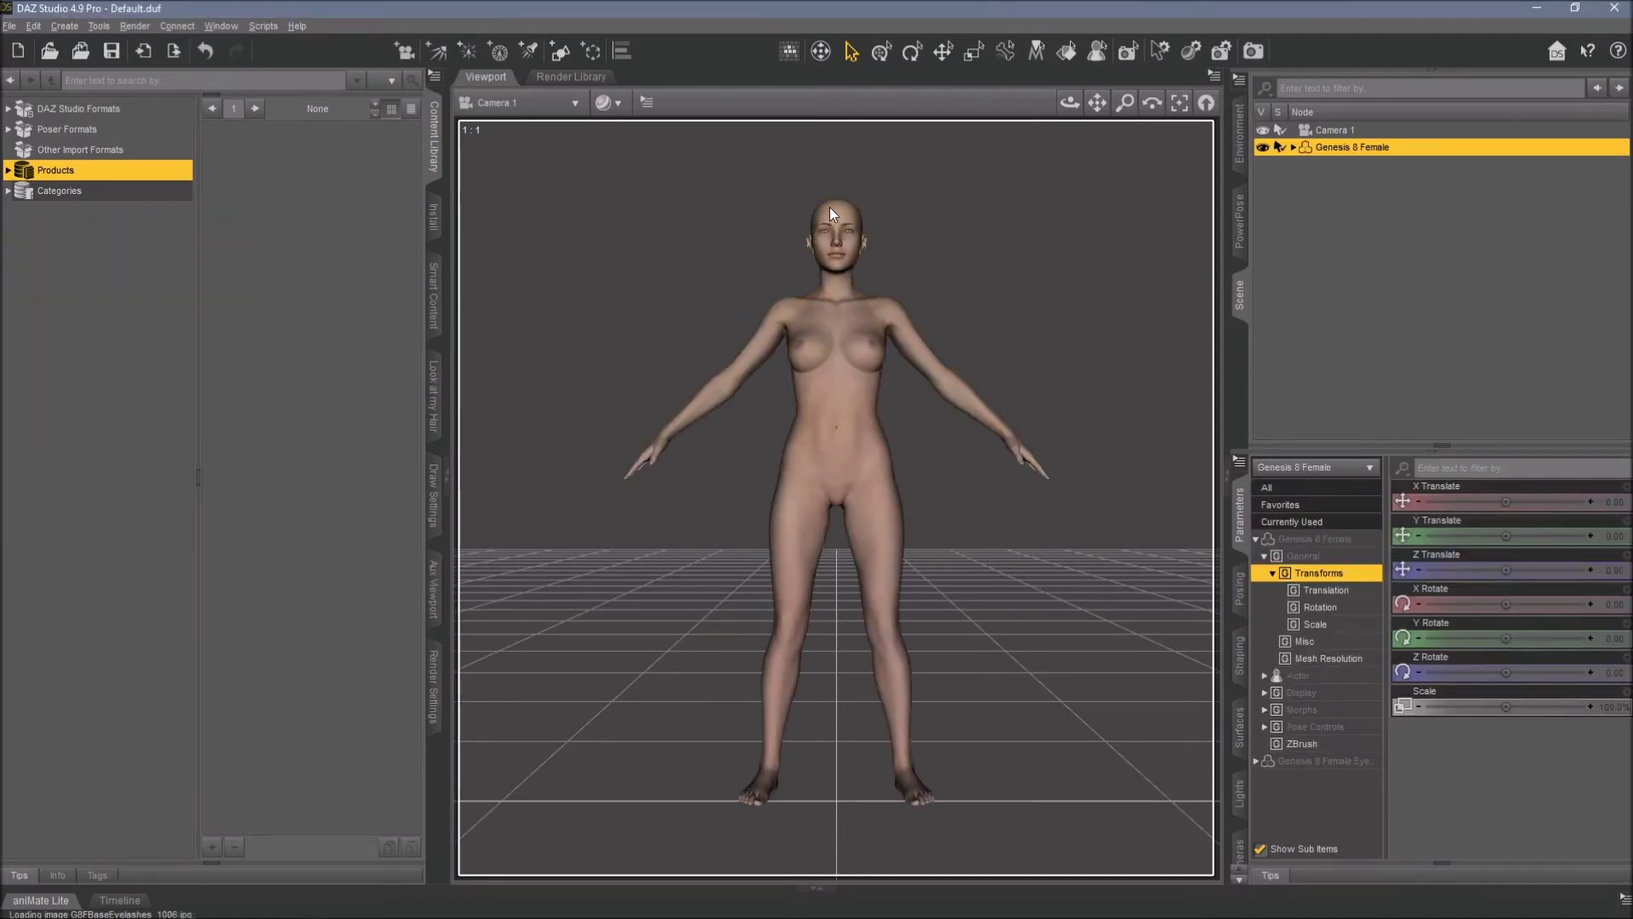
{"action": "left_click", "coordinate": [829, 213]}
{"action": "left_click", "coordinate": [1178, 102]}
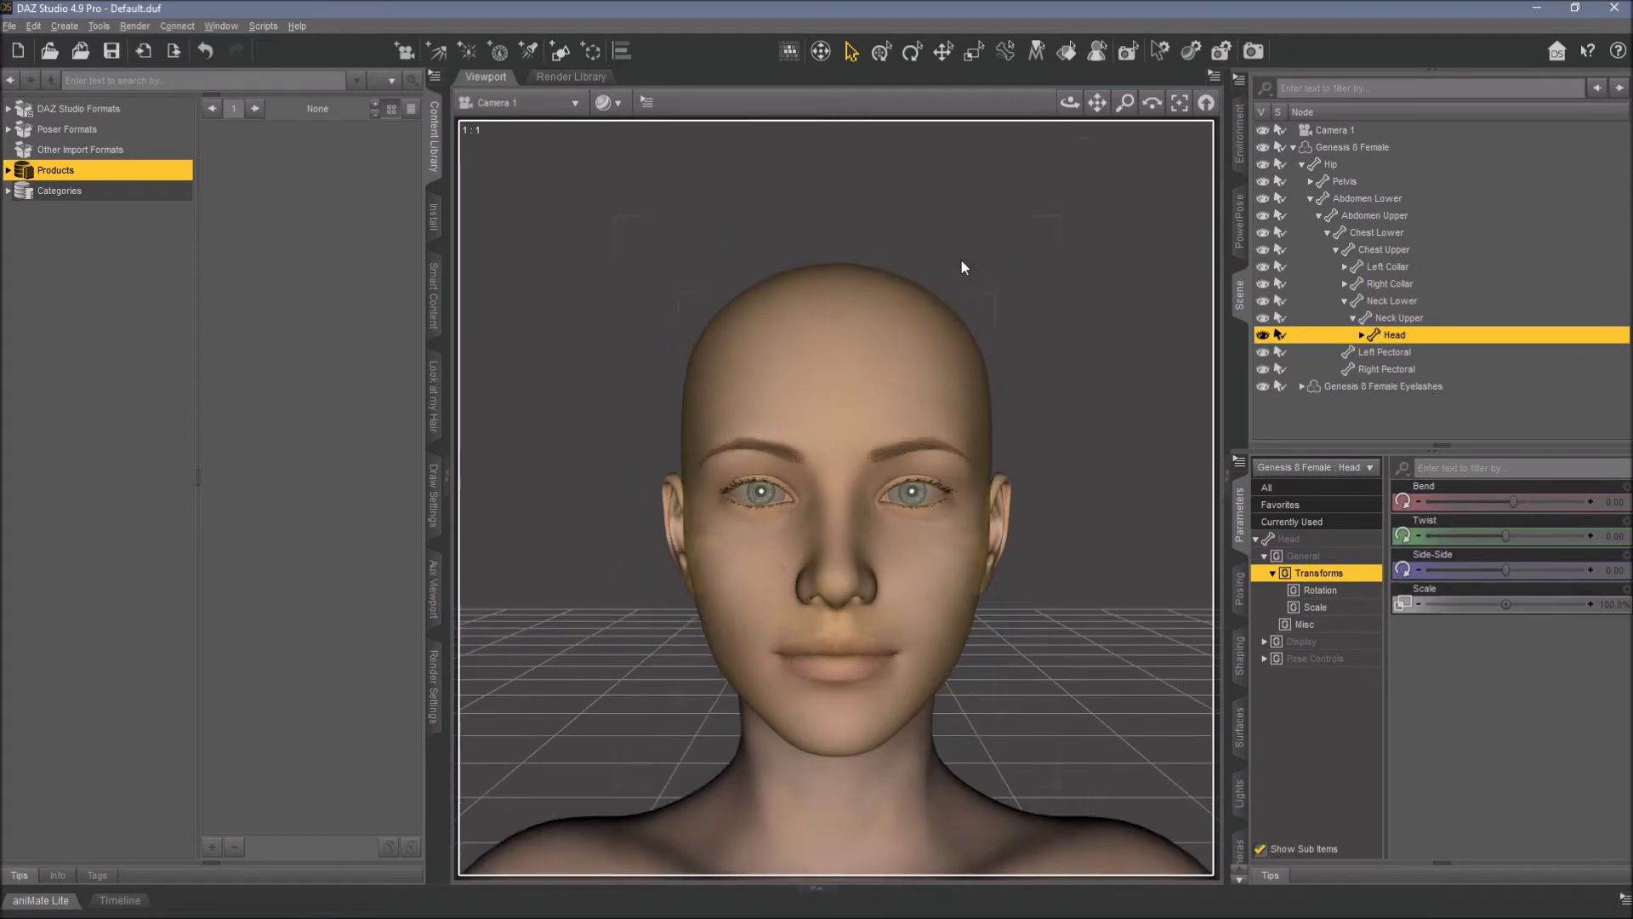
{"action": "left_click", "coordinate": [1239, 221]}
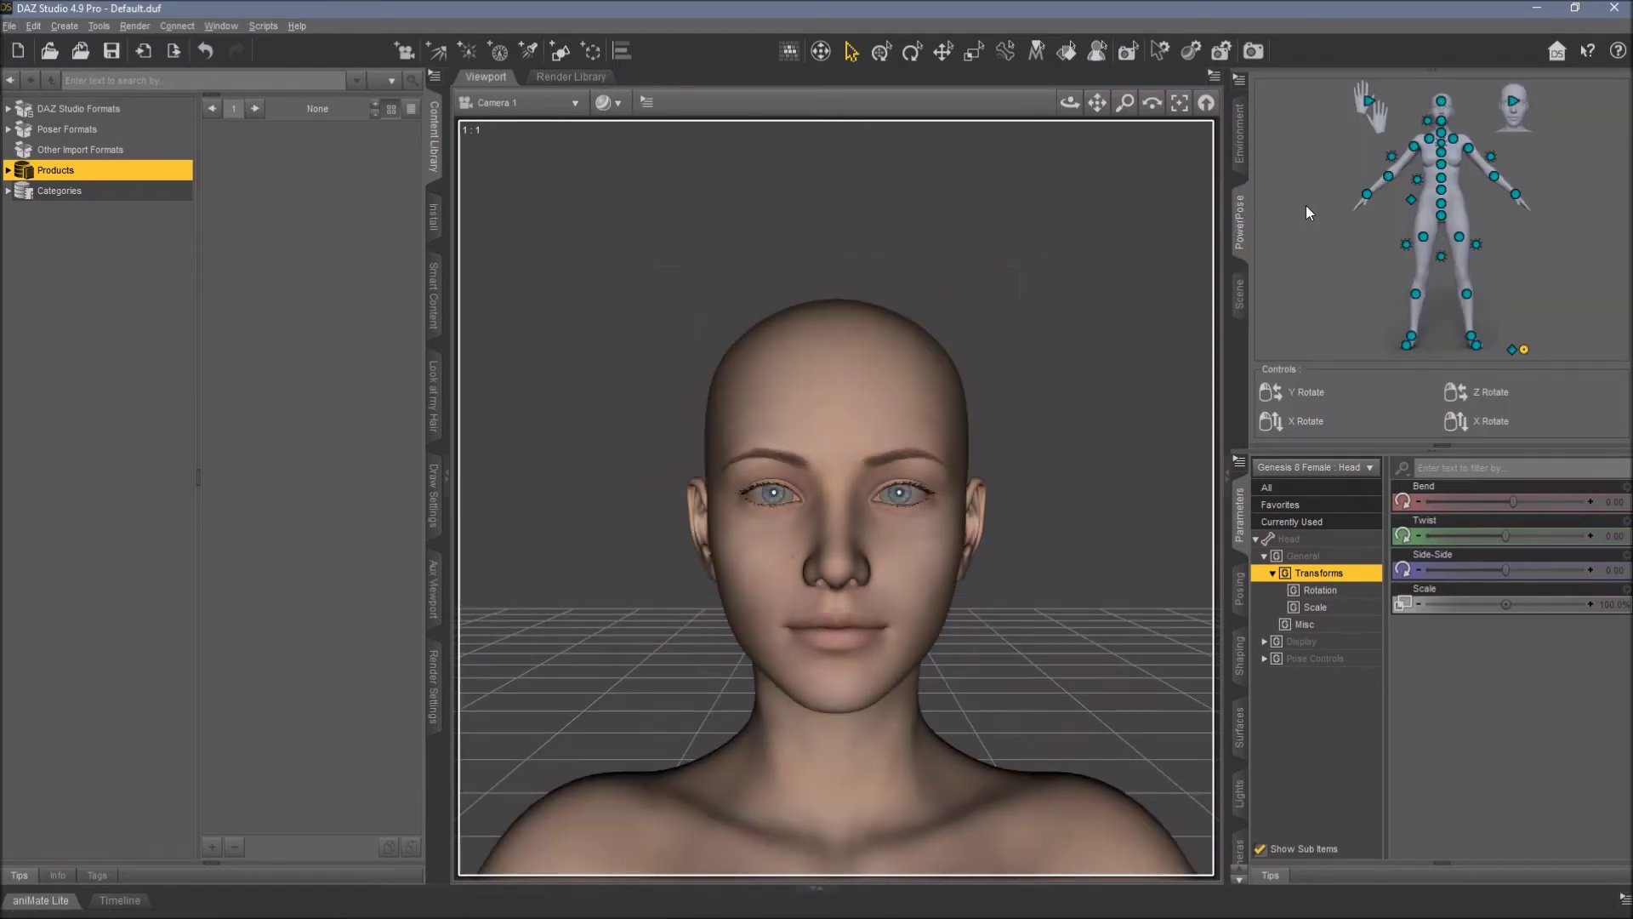
{"action": "left_click", "coordinate": [1514, 102]}
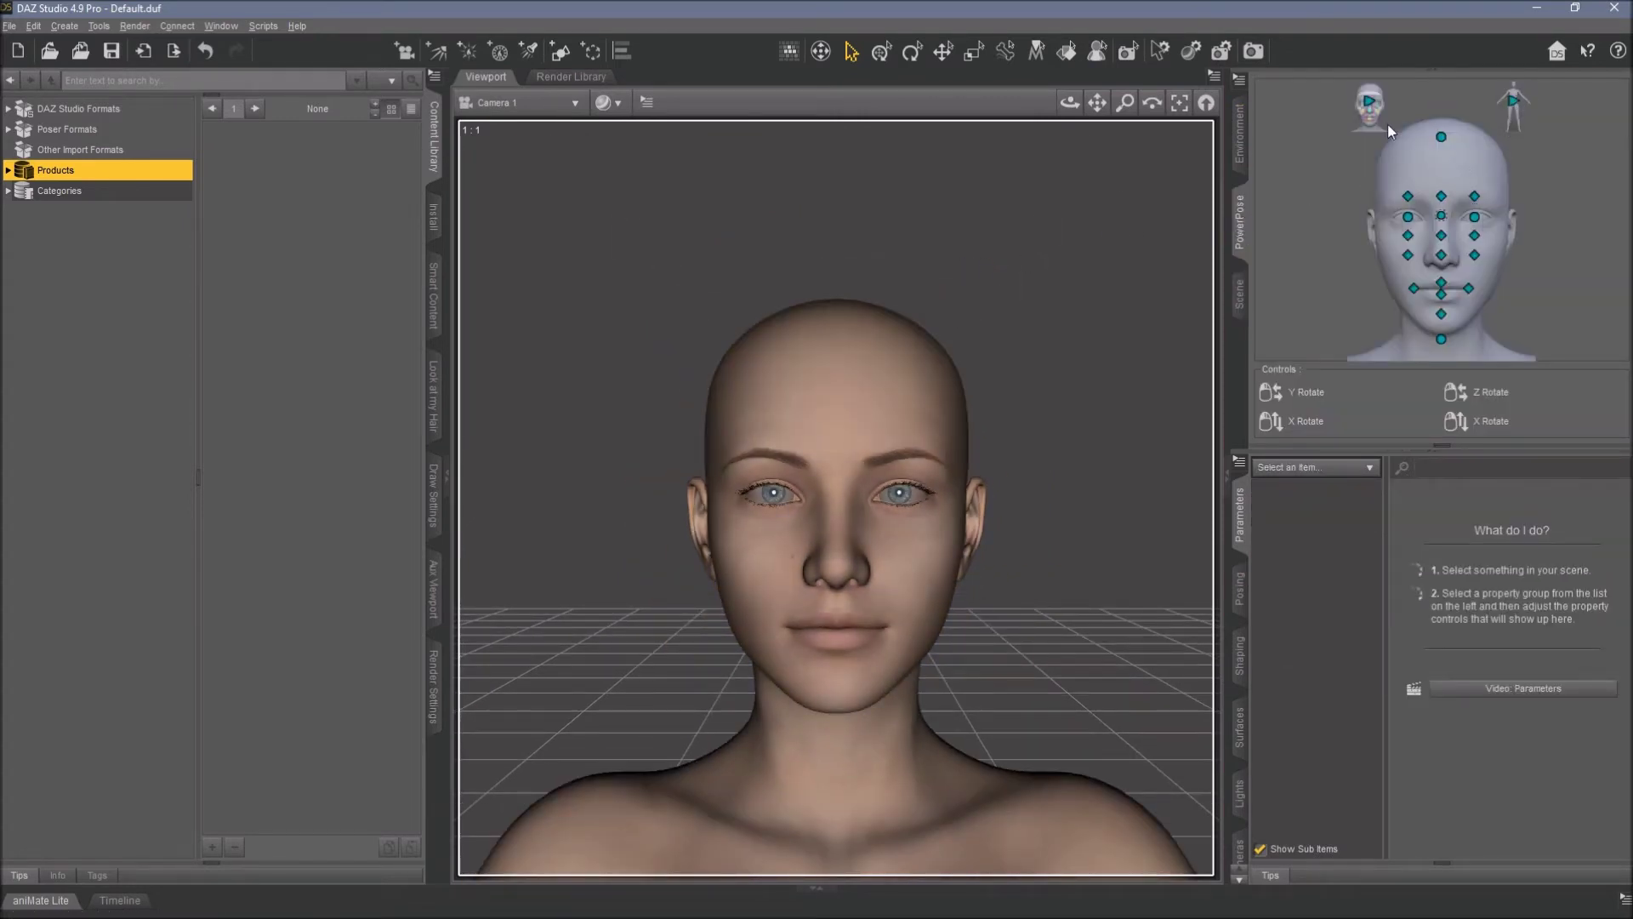
{"action": "left_click", "coordinate": [1367, 104]}
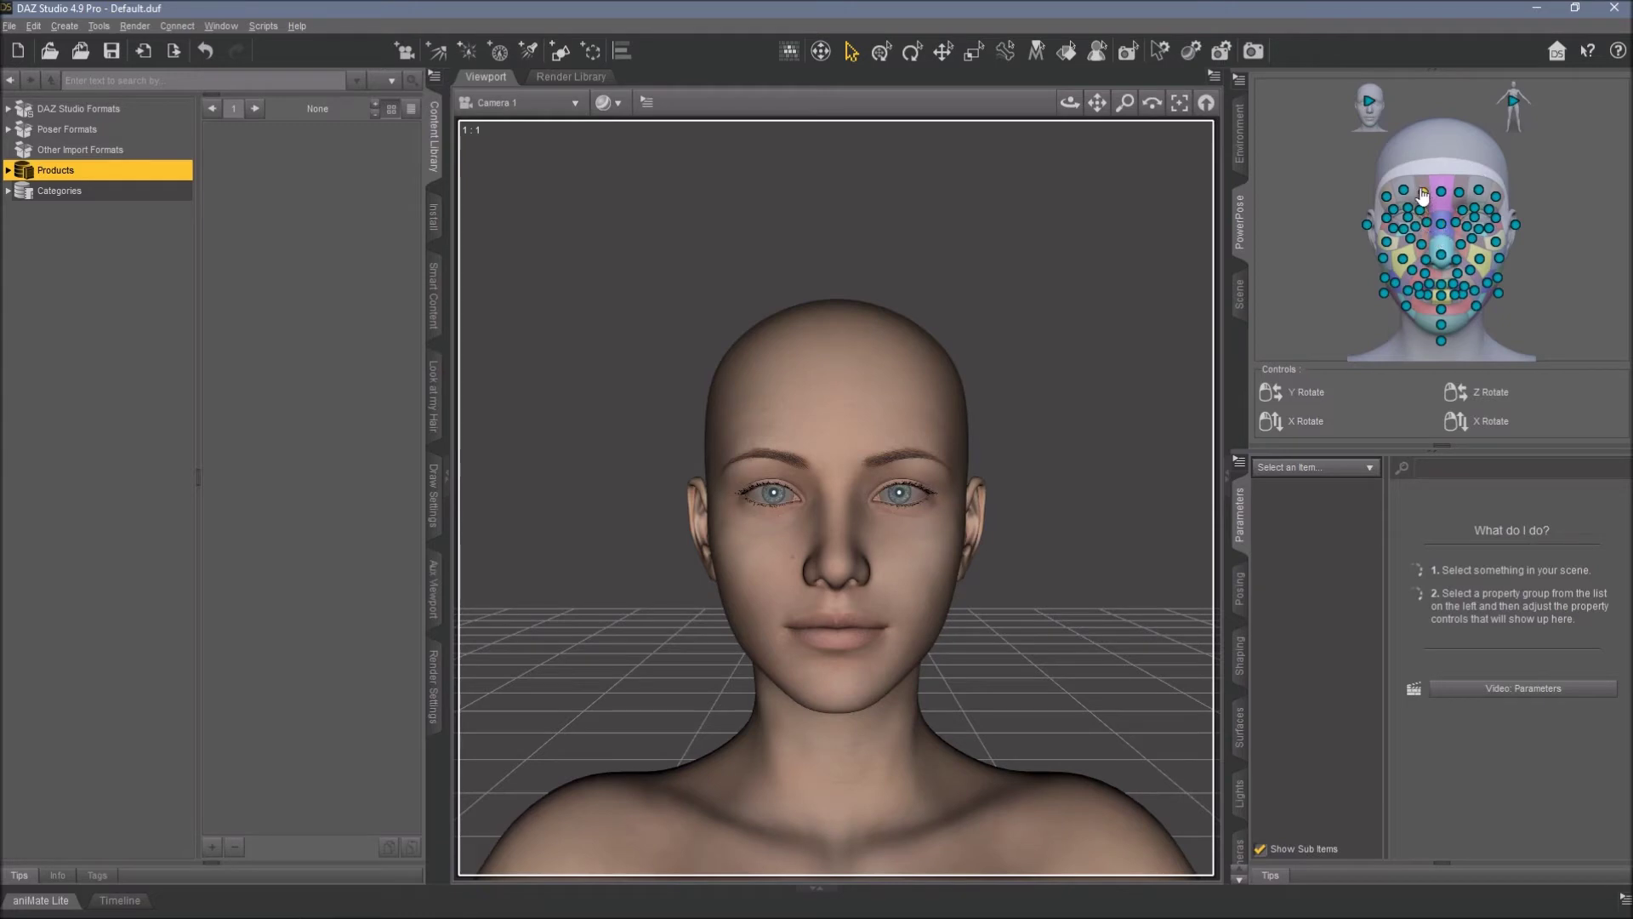
Adjust the right inner brow, right nasolabial area, nose and left ear in PowerPose
{"action": "mouse_move", "coordinate": [1423, 196]}
{"action": "left_mouse_down"}
{"action": "mouse_move", "coordinate": [1442, 176]}
{"action": "mouse_move", "coordinate": [1427, 180]}
{"action": "left_mouse_up"}
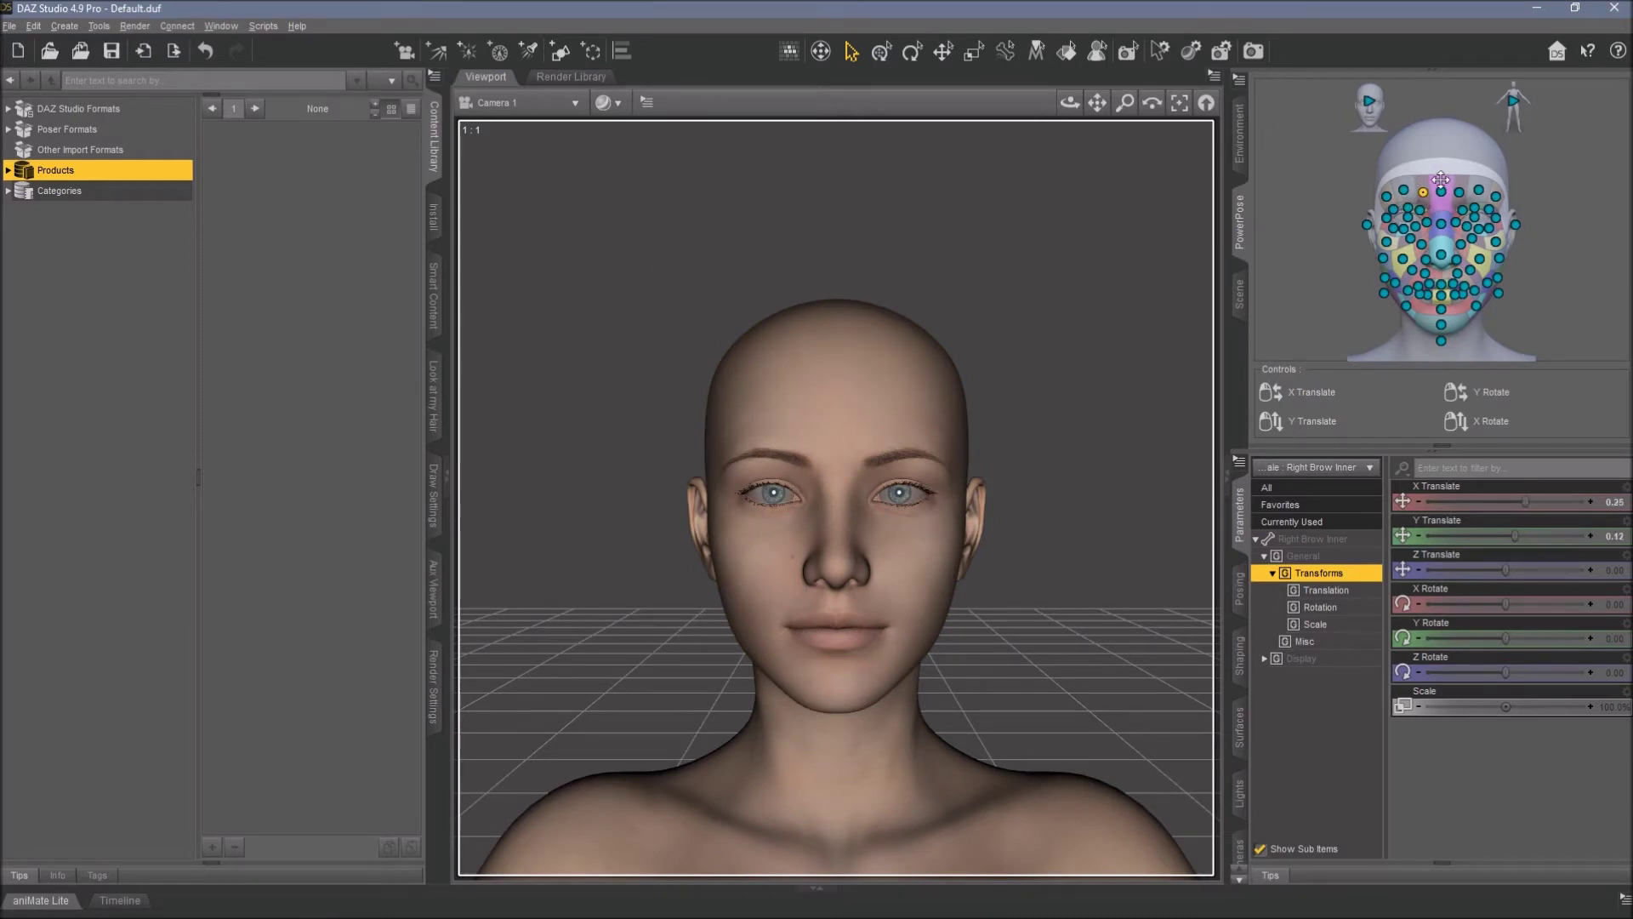
{"action": "left_click_drag", "start_coordinate": [1421, 244], "coordinate": [1404, 187]}
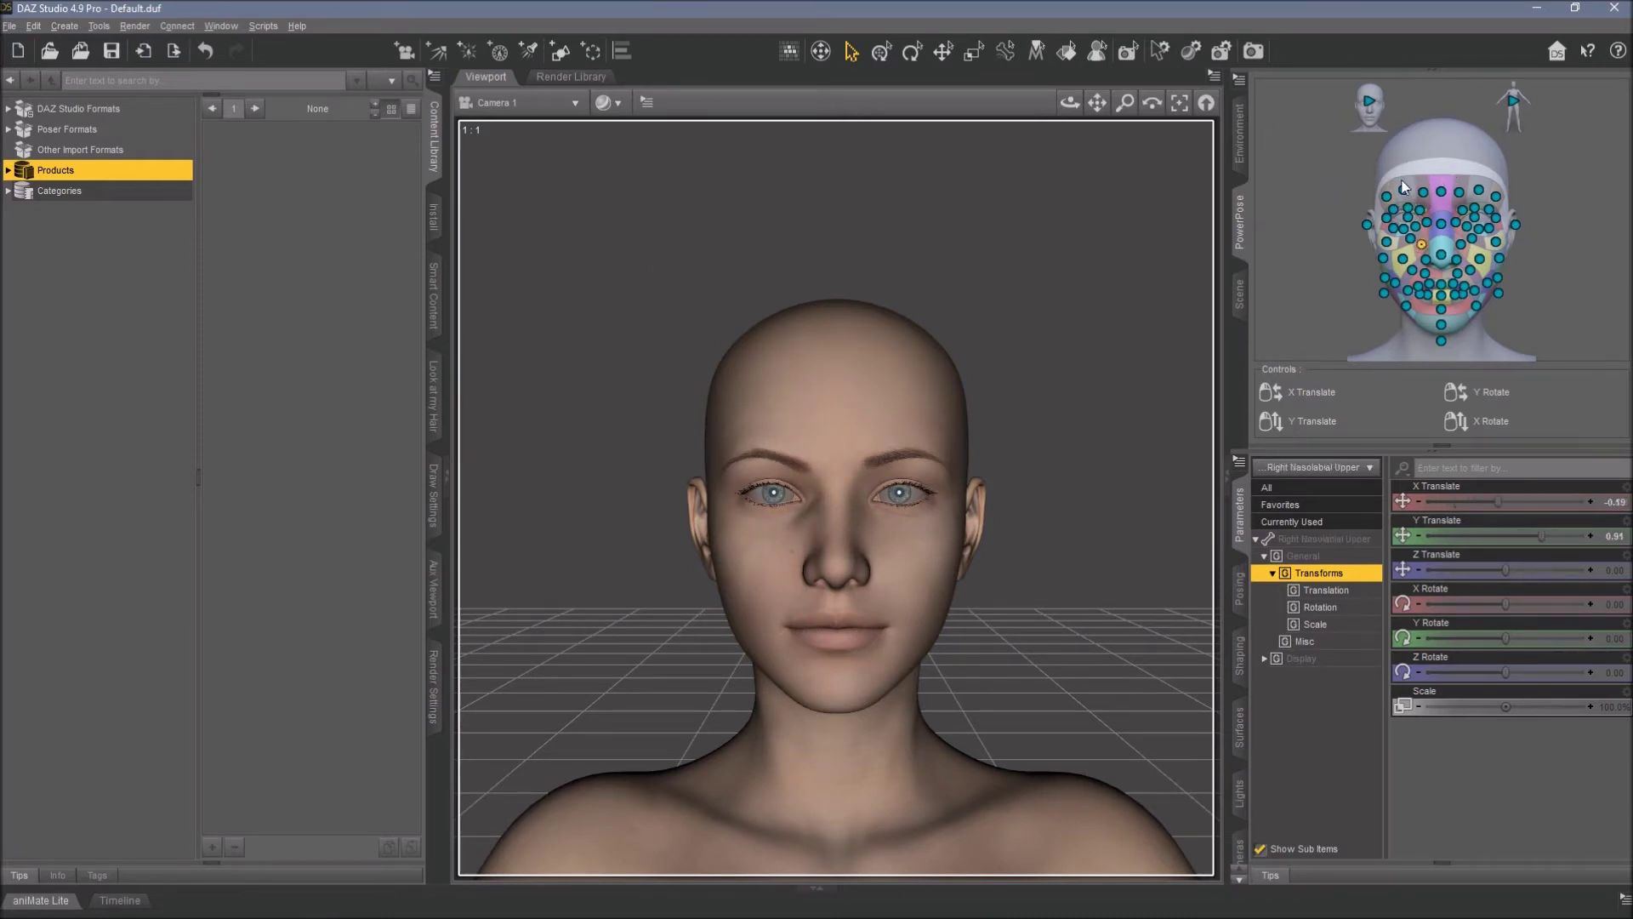
{"action": "left_click_drag", "start_coordinate": [1422, 249], "coordinate": [1433, 334]}
{"action": "left_click_drag", "start_coordinate": [1441, 260], "coordinate": [1441, 334]}
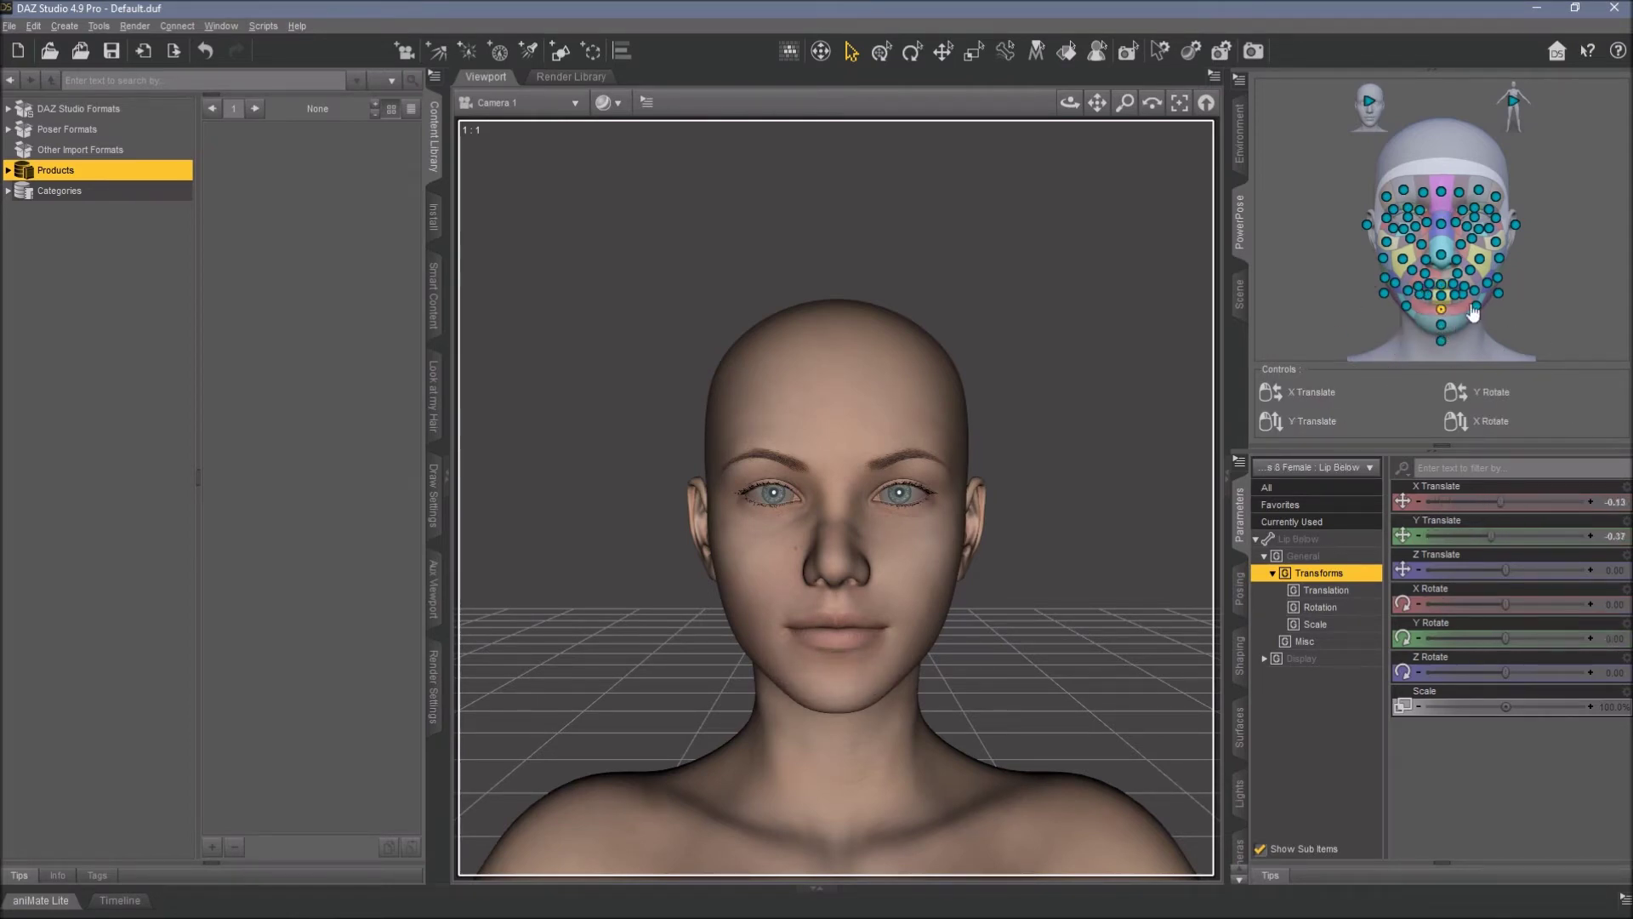
{"action": "left_click", "coordinate": [1517, 227]}
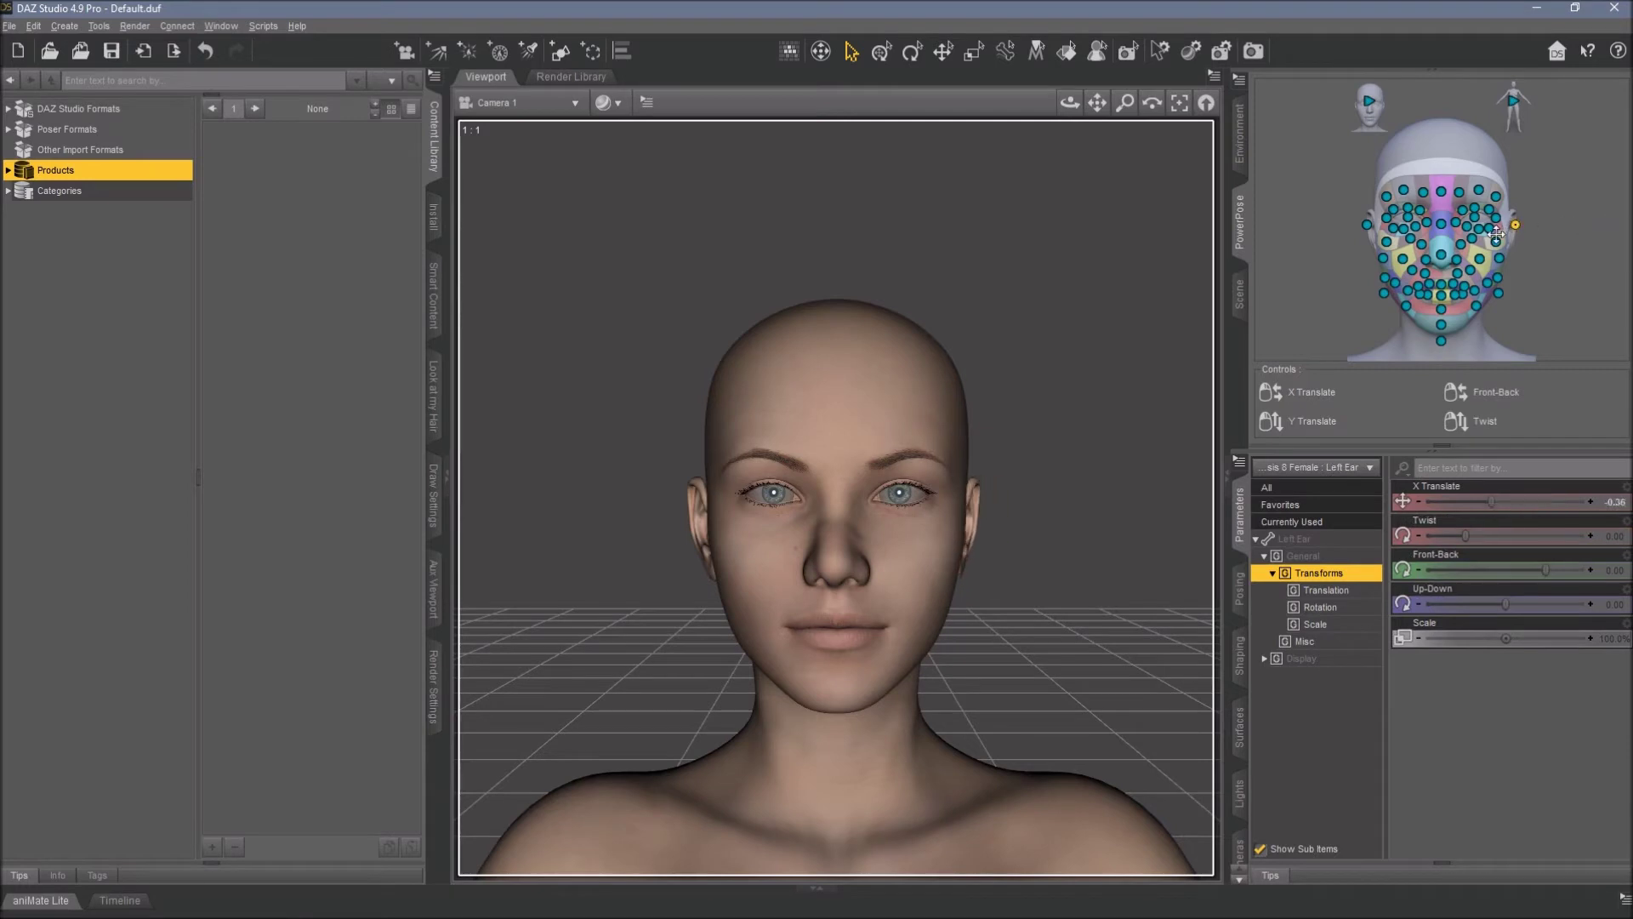
{"action": "left_click_drag", "start_coordinate": [1517, 235], "coordinate": [1515, 236]}
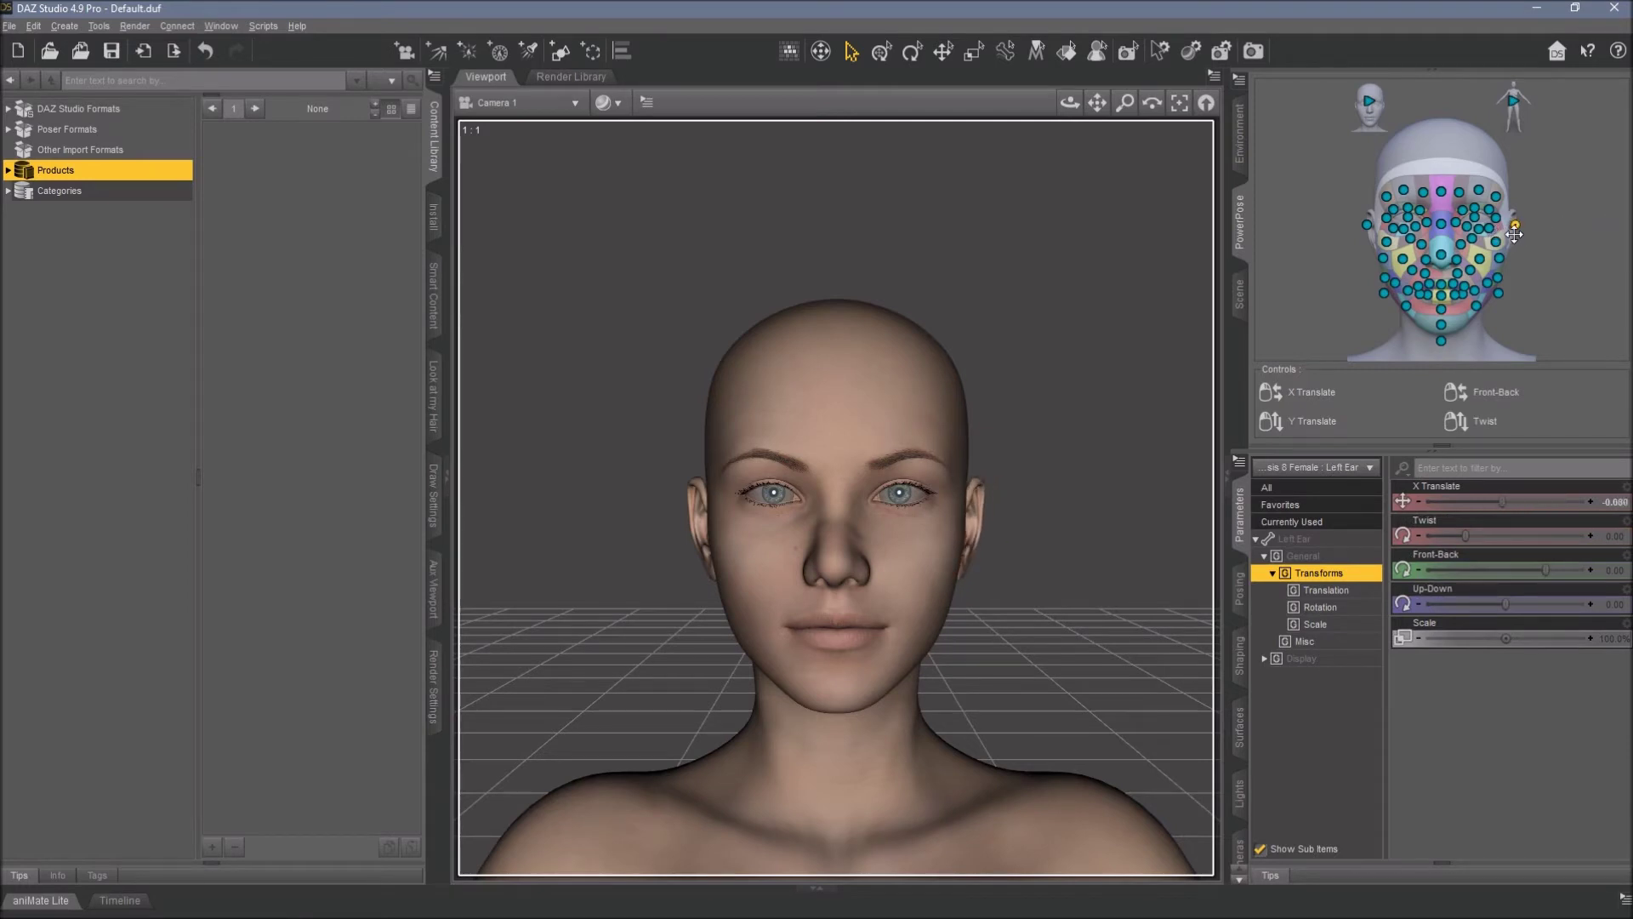
{"action": "left_click", "coordinate": [1369, 106]}
{"action": "left_click", "coordinate": [1442, 233]}
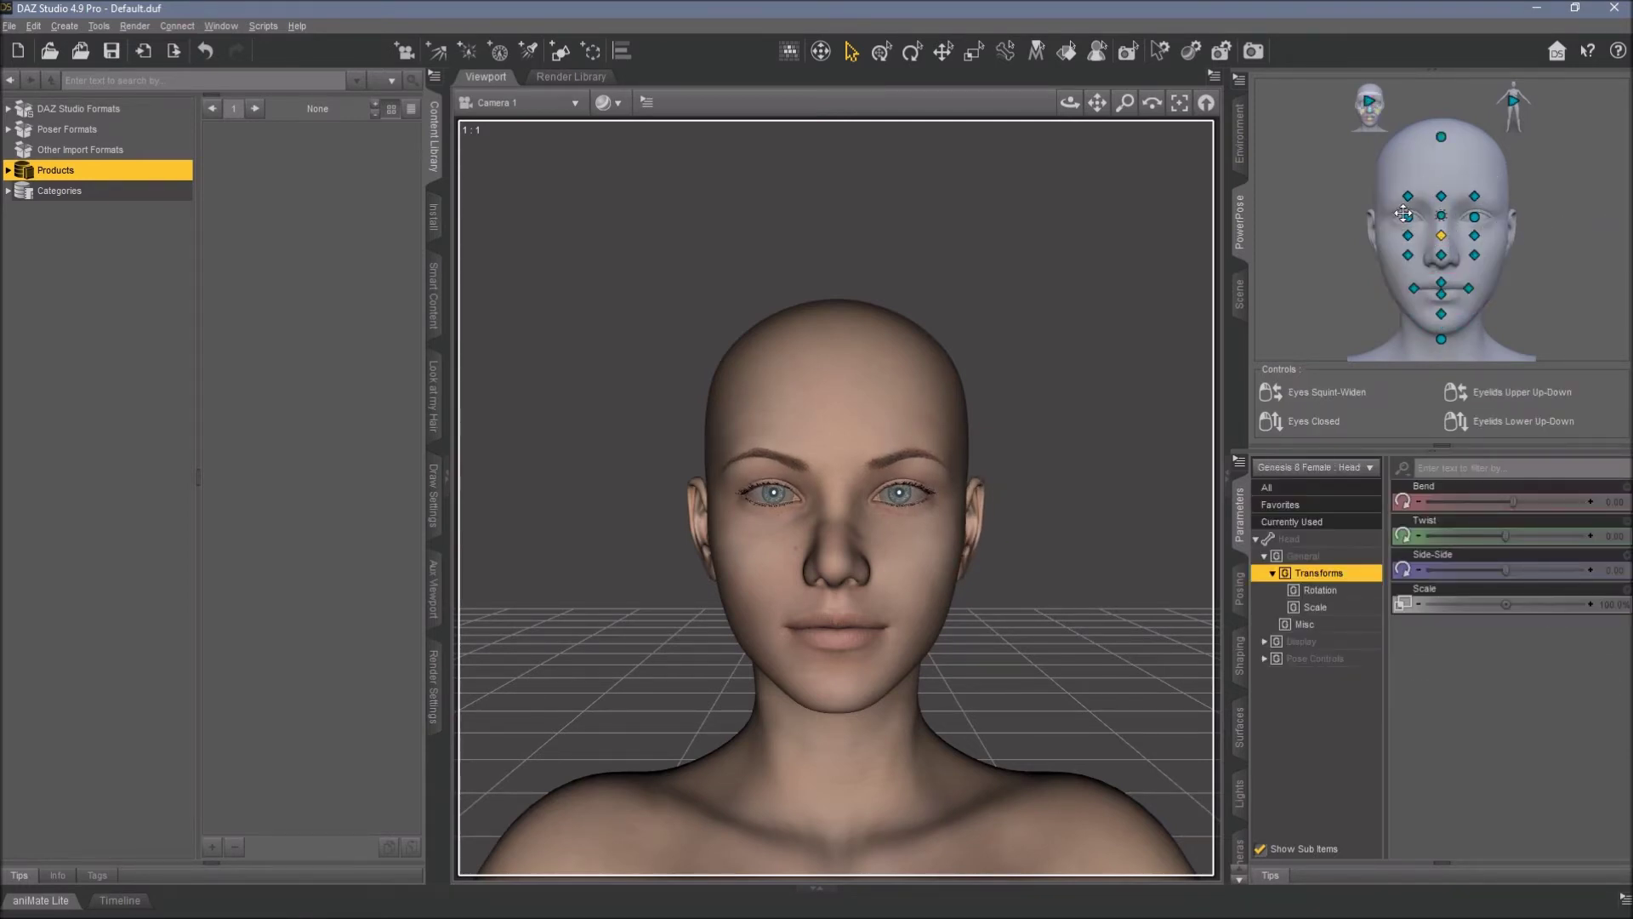
Drag the eye, head-top, jaw and left mouth-corner nodes to shift gaze, tilt the head and part the lips
{"action": "left_click_drag", "start_coordinate": [1427, 214], "coordinate": [1479, 241]}
{"action": "left_click_drag", "start_coordinate": [1441, 137], "coordinate": [1456, 255]}
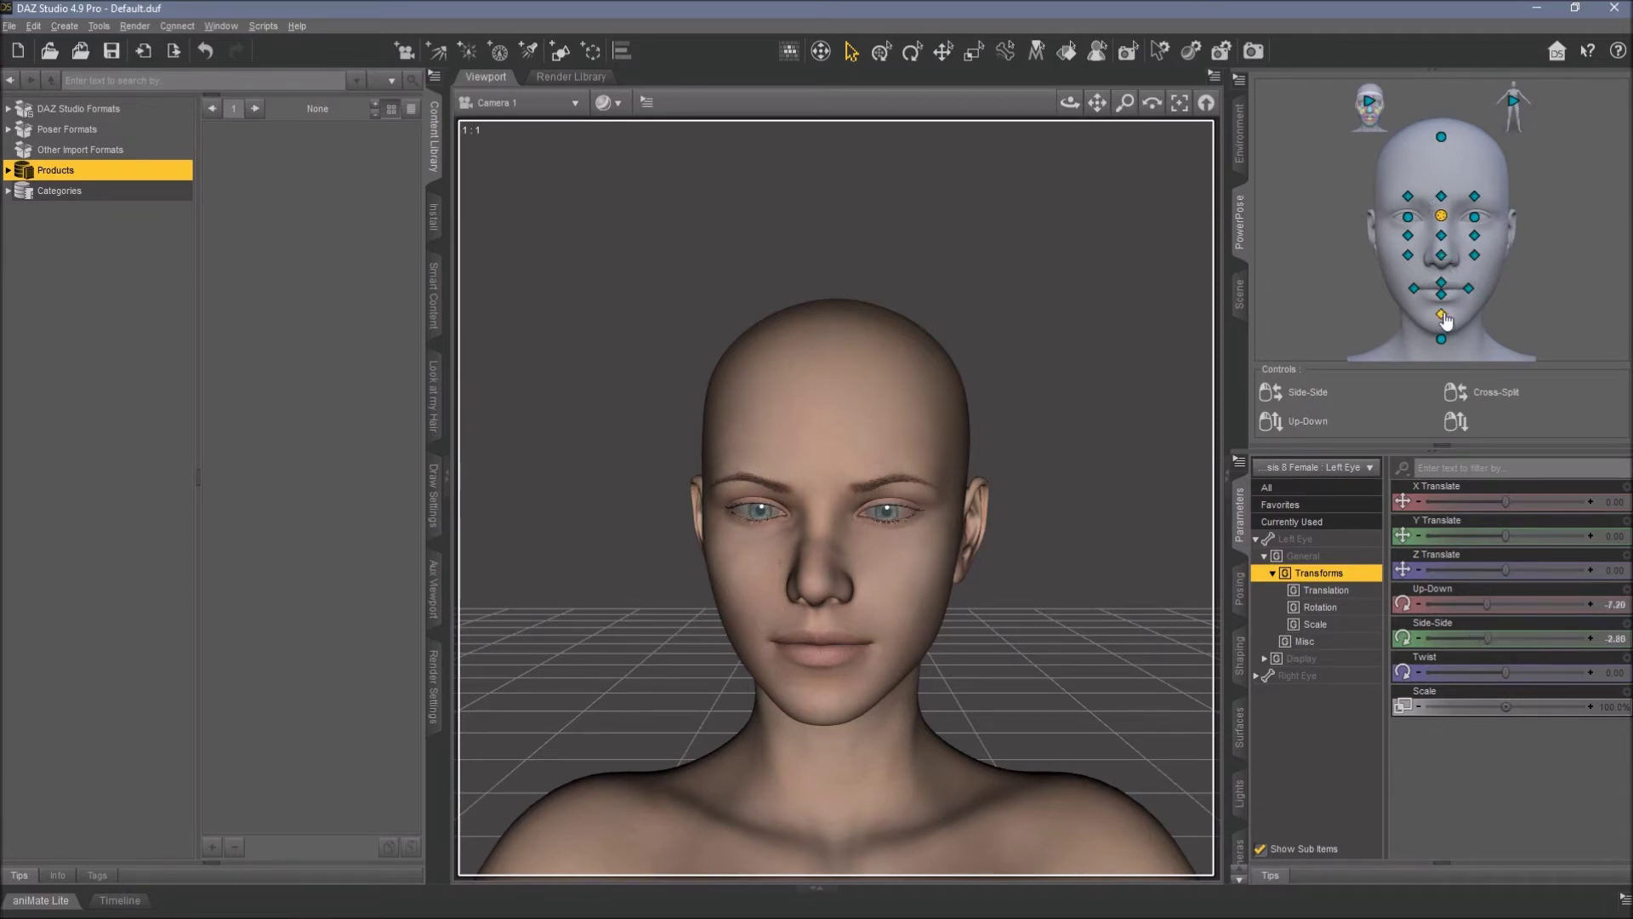
{"action": "left_click_drag", "start_coordinate": [1441, 315], "coordinate": [1449, 395]}
{"action": "mouse_move", "coordinate": [1468, 288]}
{"action": "left_mouse_down"}
{"action": "mouse_move", "coordinate": [1498, 205]}
{"action": "mouse_move", "coordinate": [1473, 290]}
{"action": "mouse_move", "coordinate": [1506, 256]}
{"action": "mouse_move", "coordinate": [1480, 273]}
{"action": "left_mouse_up"}
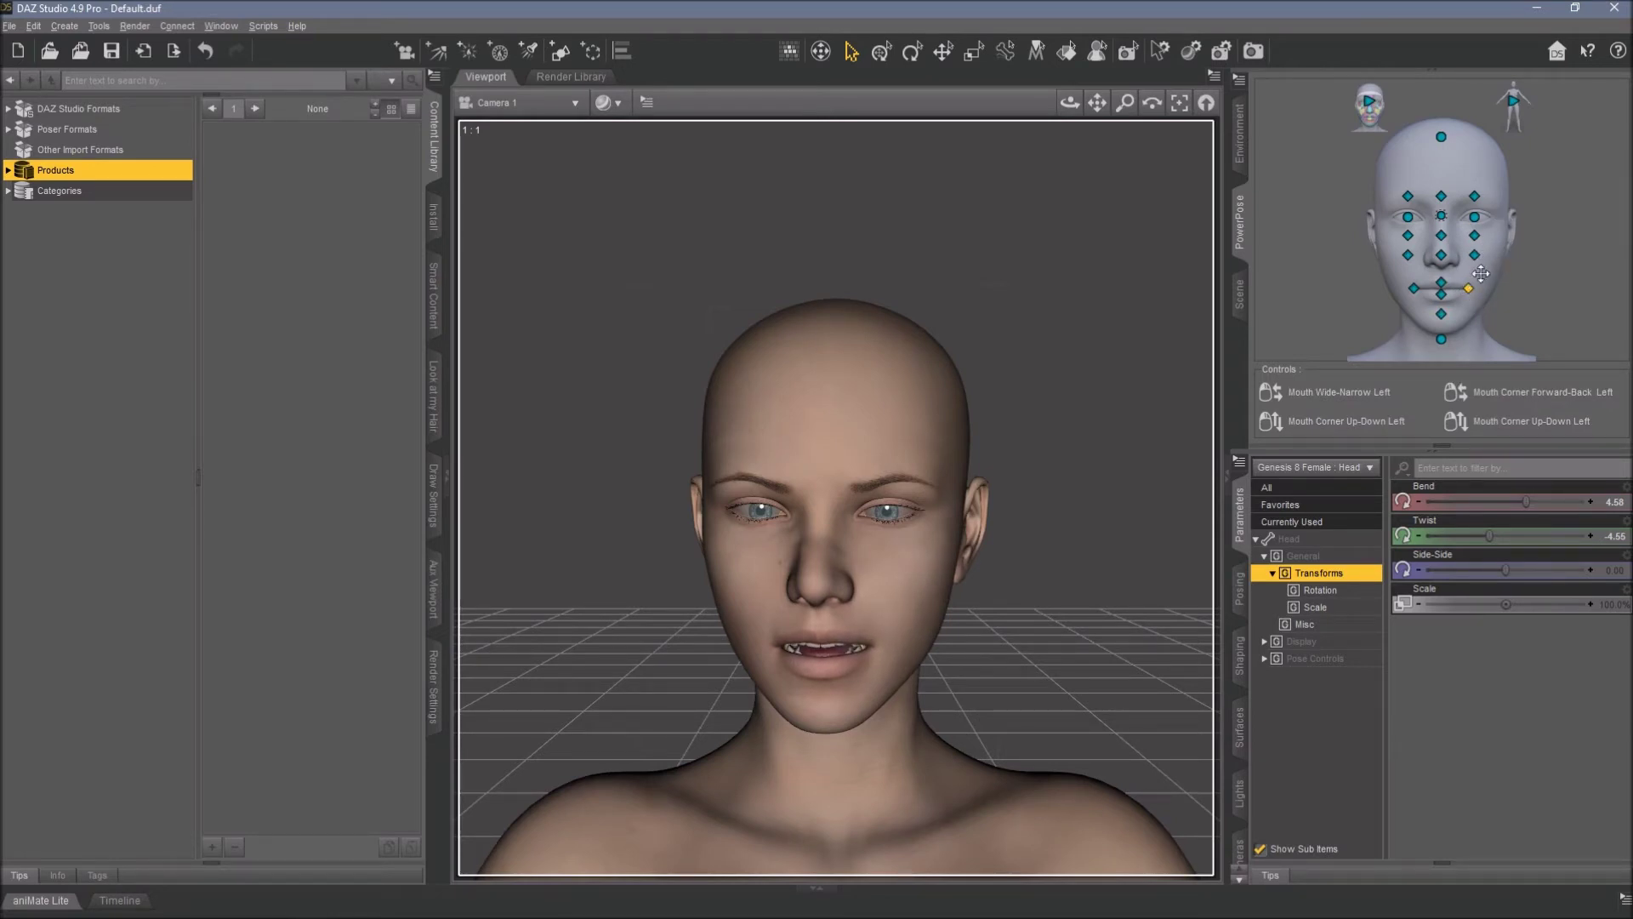
{"action": "left_click", "coordinate": [1369, 102]}
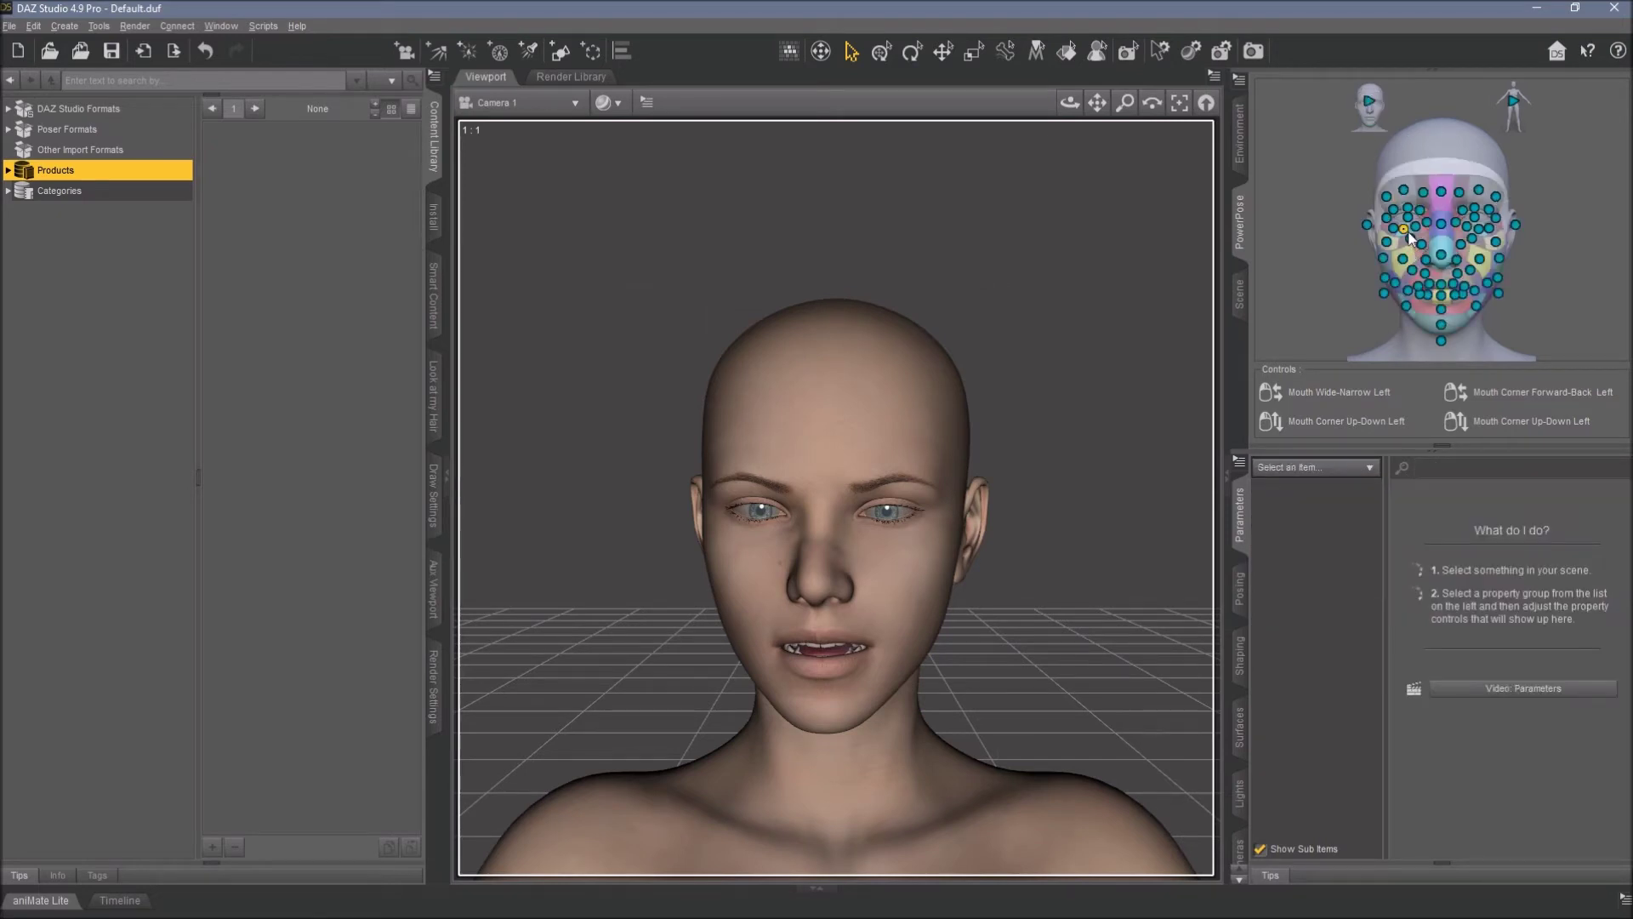
Nudge the right lower eyelid, right nasolabial and left cheek, then expand DAZ Studio Formats
{"action": "left_click_drag", "start_coordinate": [1393, 229], "coordinate": [1505, 236]}
{"action": "left_click_drag", "start_coordinate": [1403, 259], "coordinate": [1354, 234]}
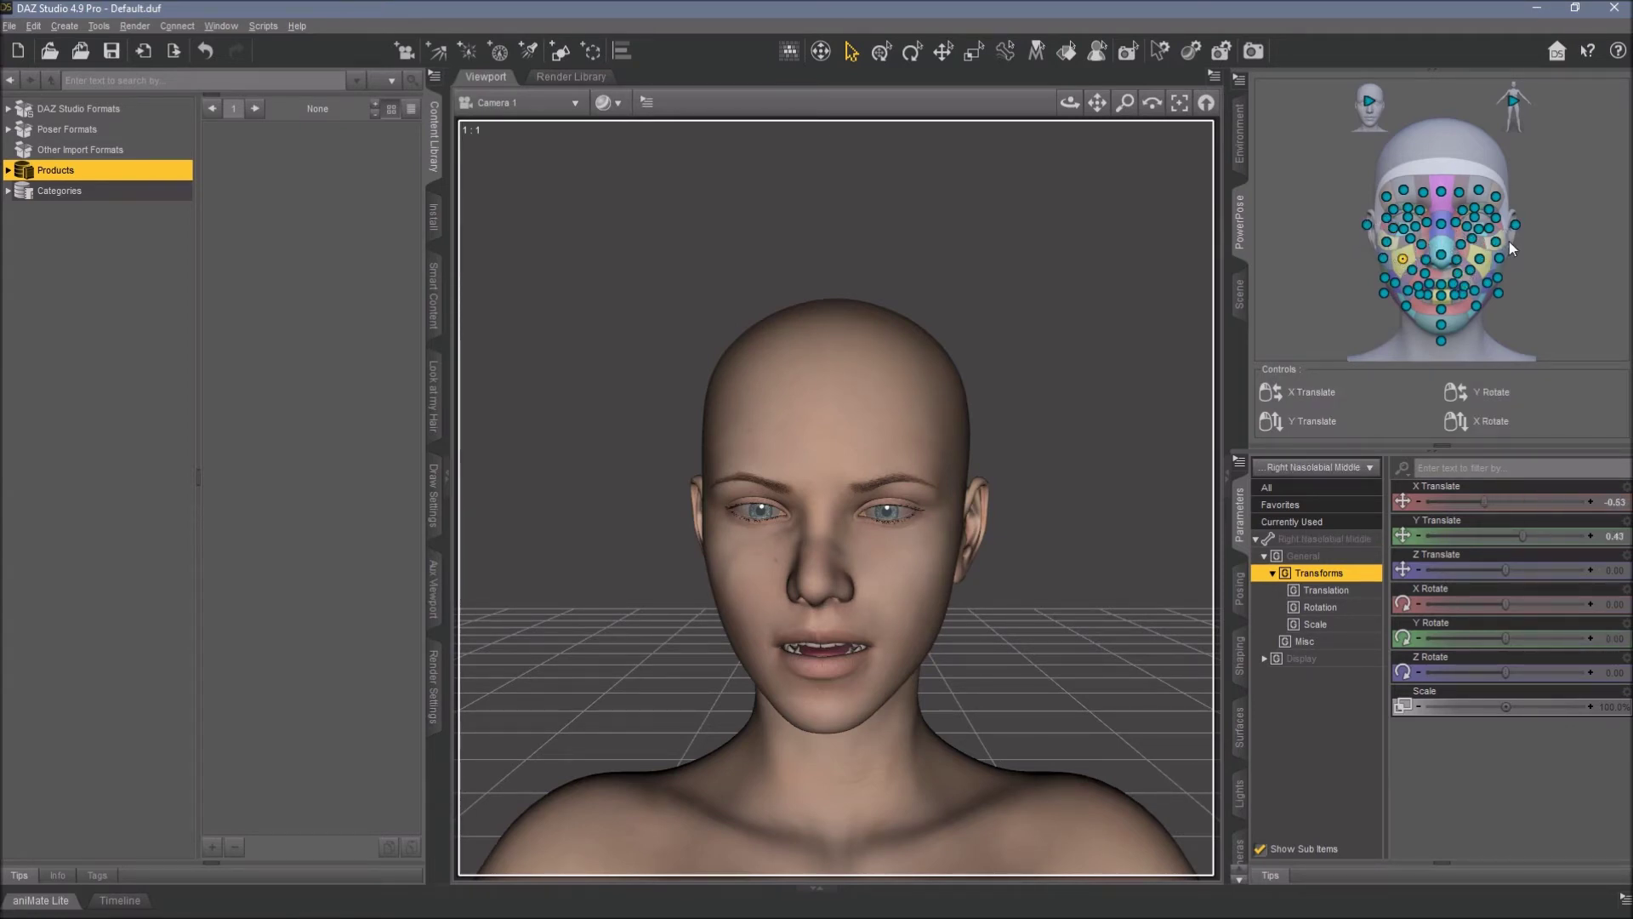
{"action": "left_click_drag", "start_coordinate": [1497, 241], "coordinate": [1520, 277]}
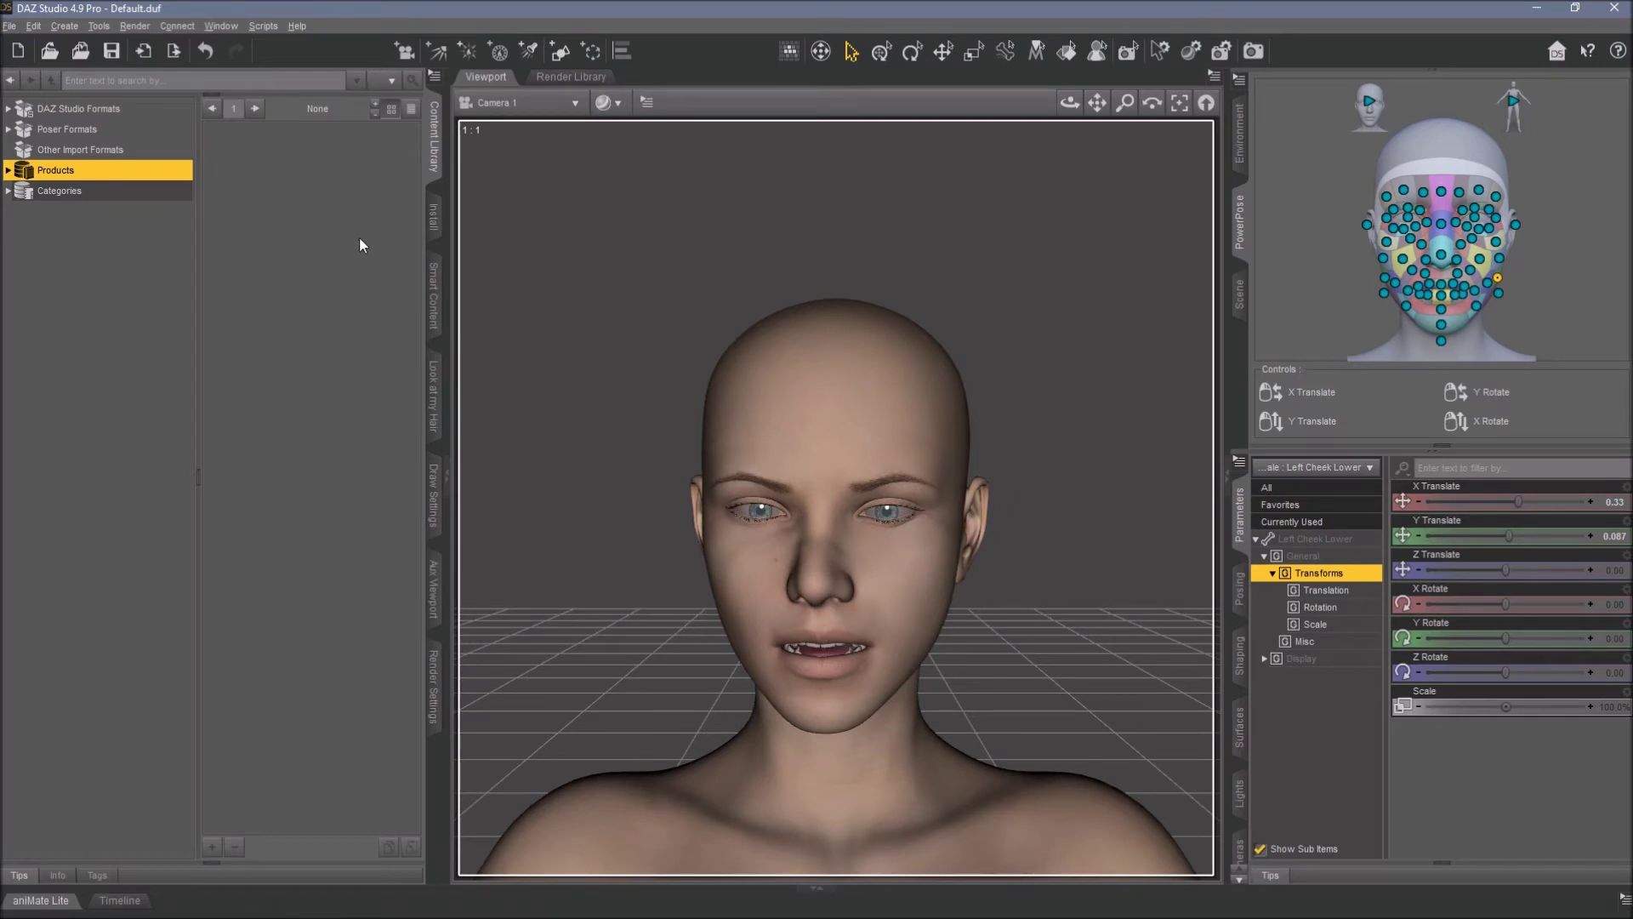
{"action": "left_click", "coordinate": [49, 113]}
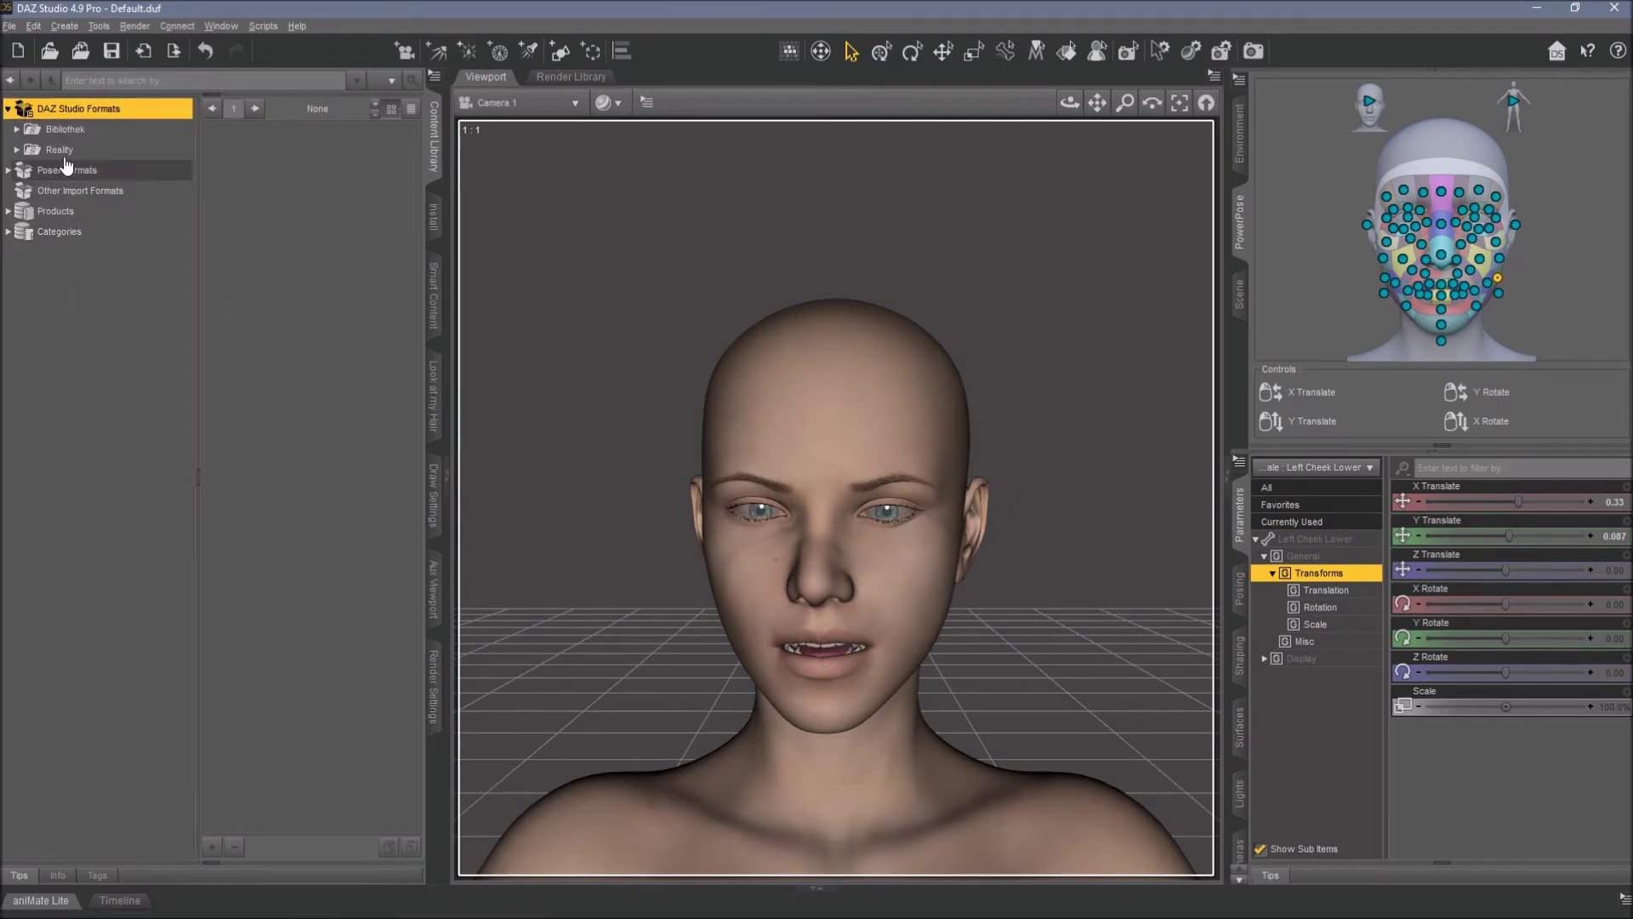
Apply Z DW 03 G8F from Bibliothek > People > Genesis 8 Female > Poses > Z Deadly Weapon, then frame the figure
{"action": "left_click", "coordinate": [58, 129]}
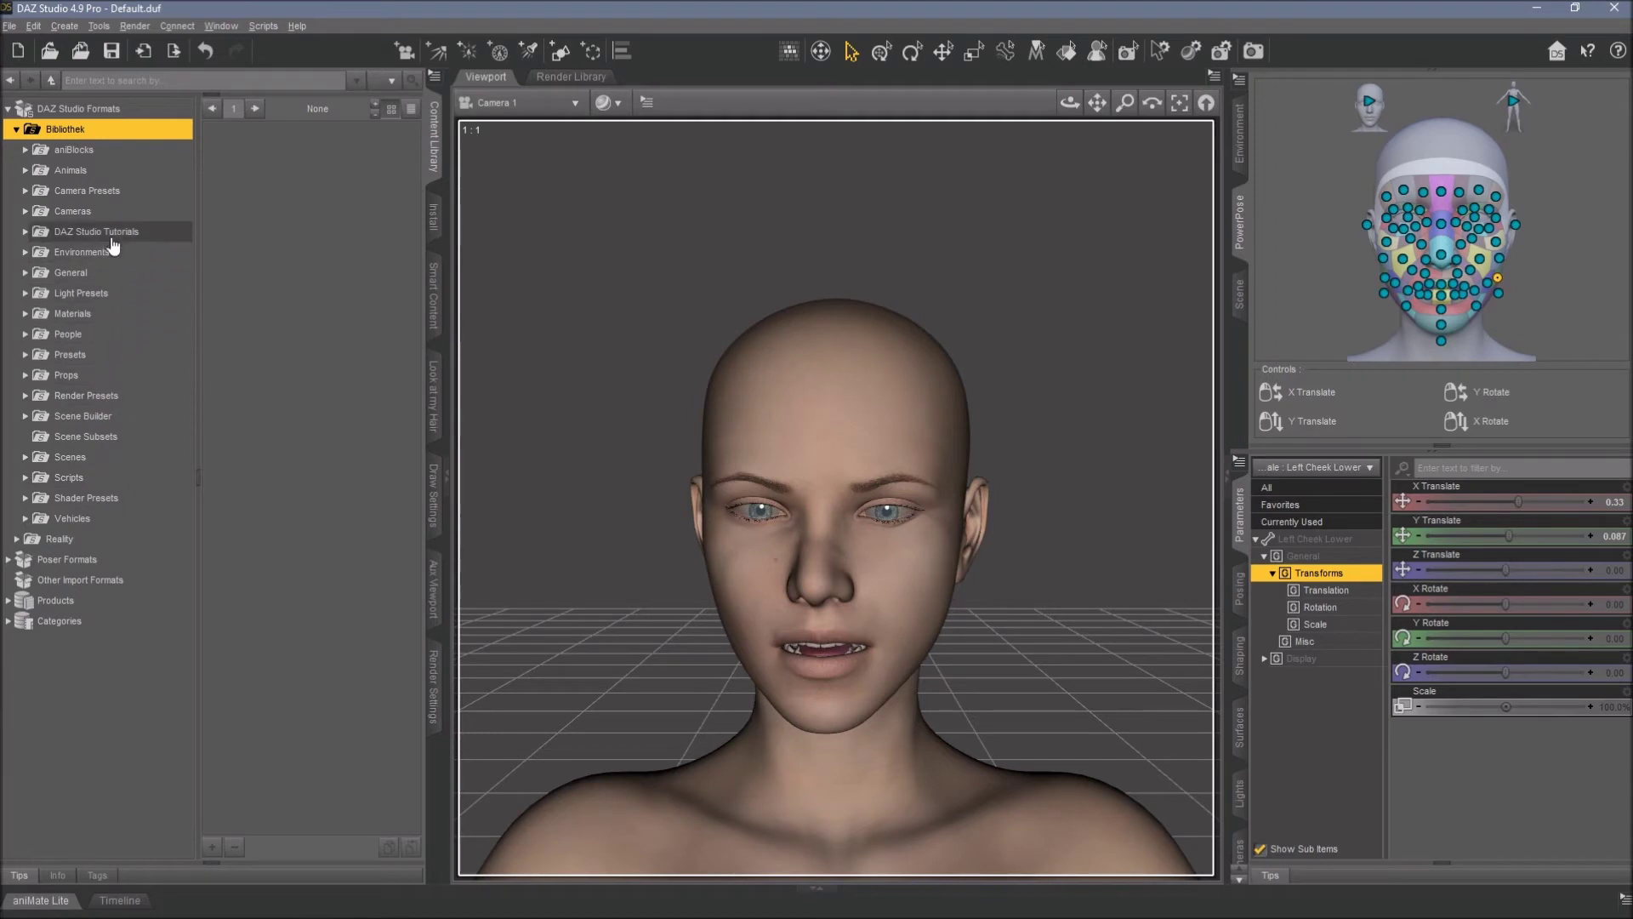
{"action": "left_click", "coordinate": [114, 335]}
{"action": "left_click", "coordinate": [110, 518]}
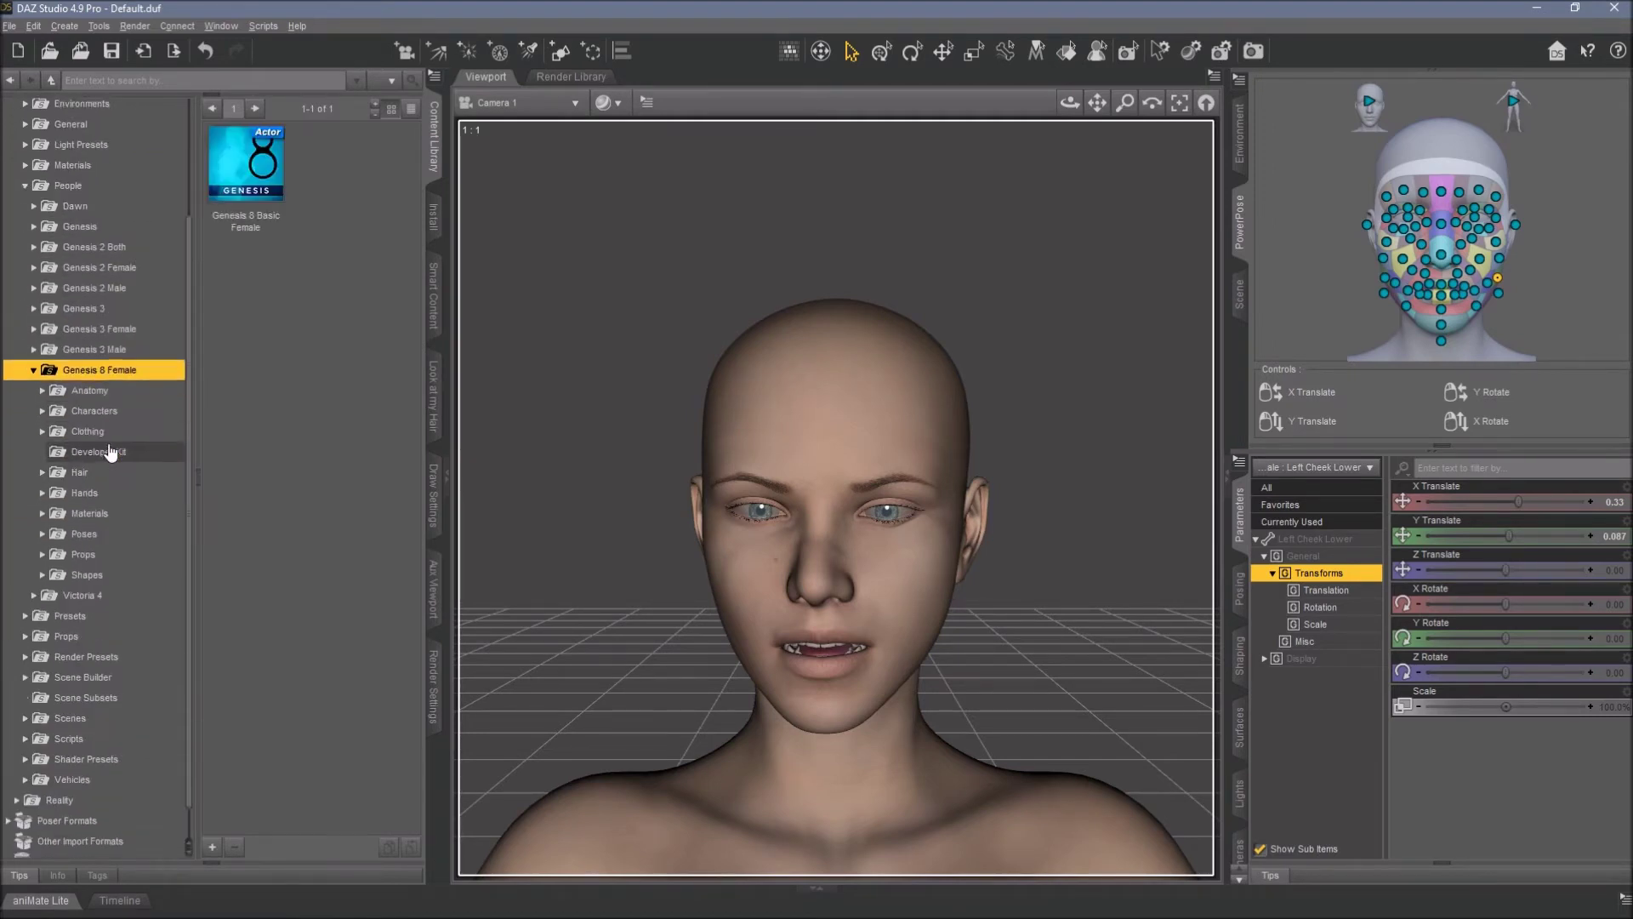
{"action": "left_click", "coordinate": [120, 507]}
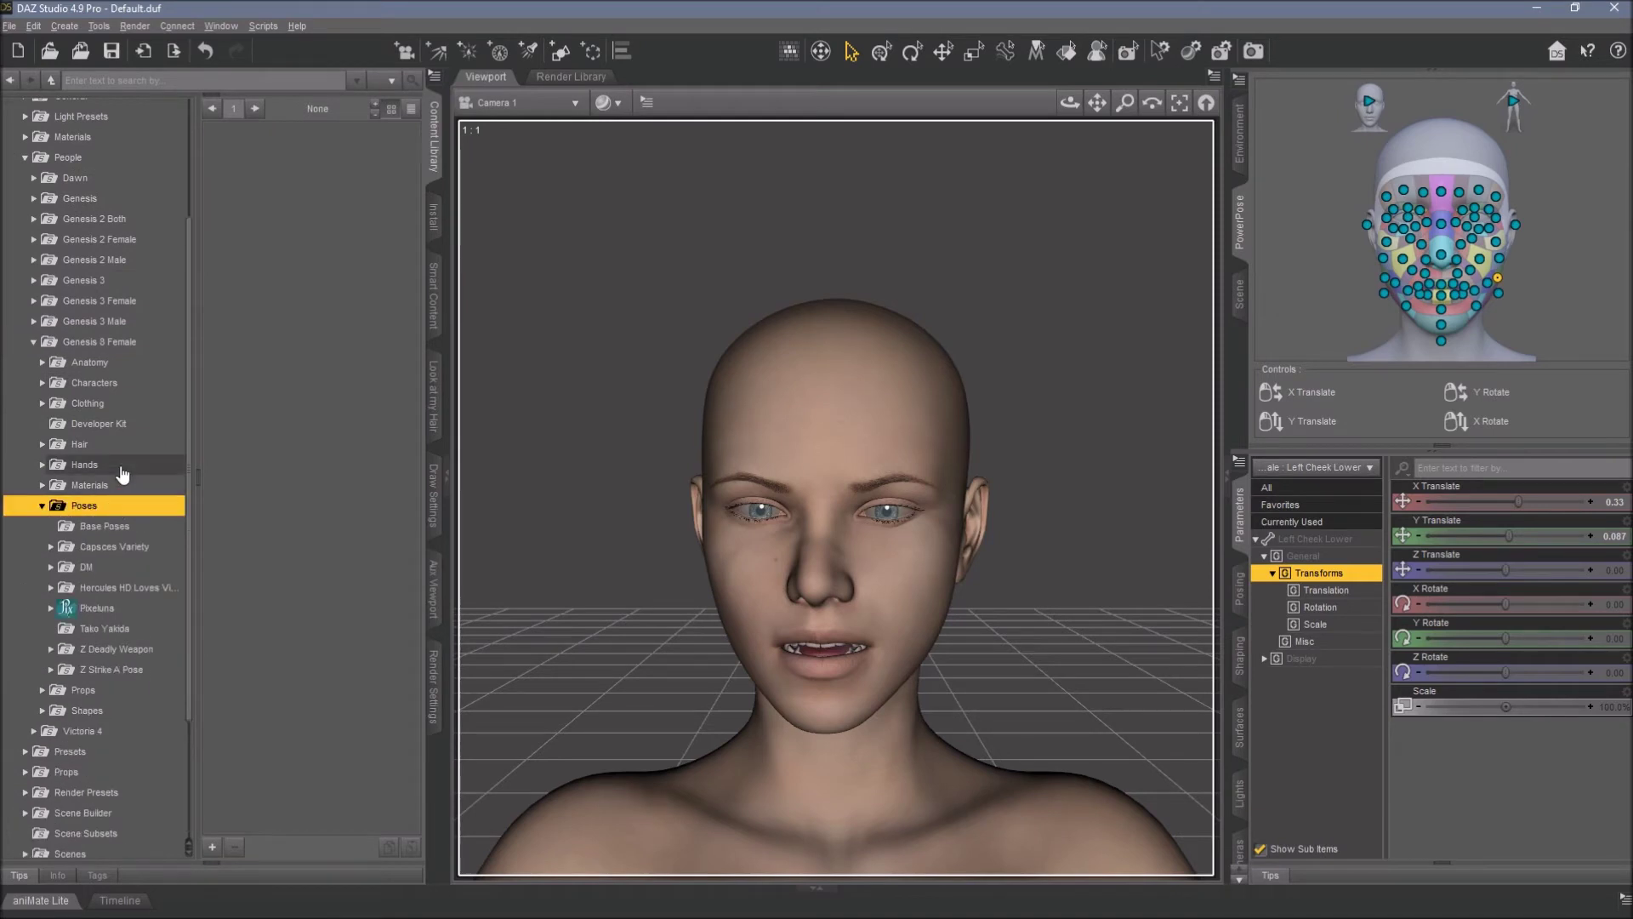
{"action": "scroll", "coordinate": [123, 474], "scroll_direction": "down", "scroll_amount": 2}
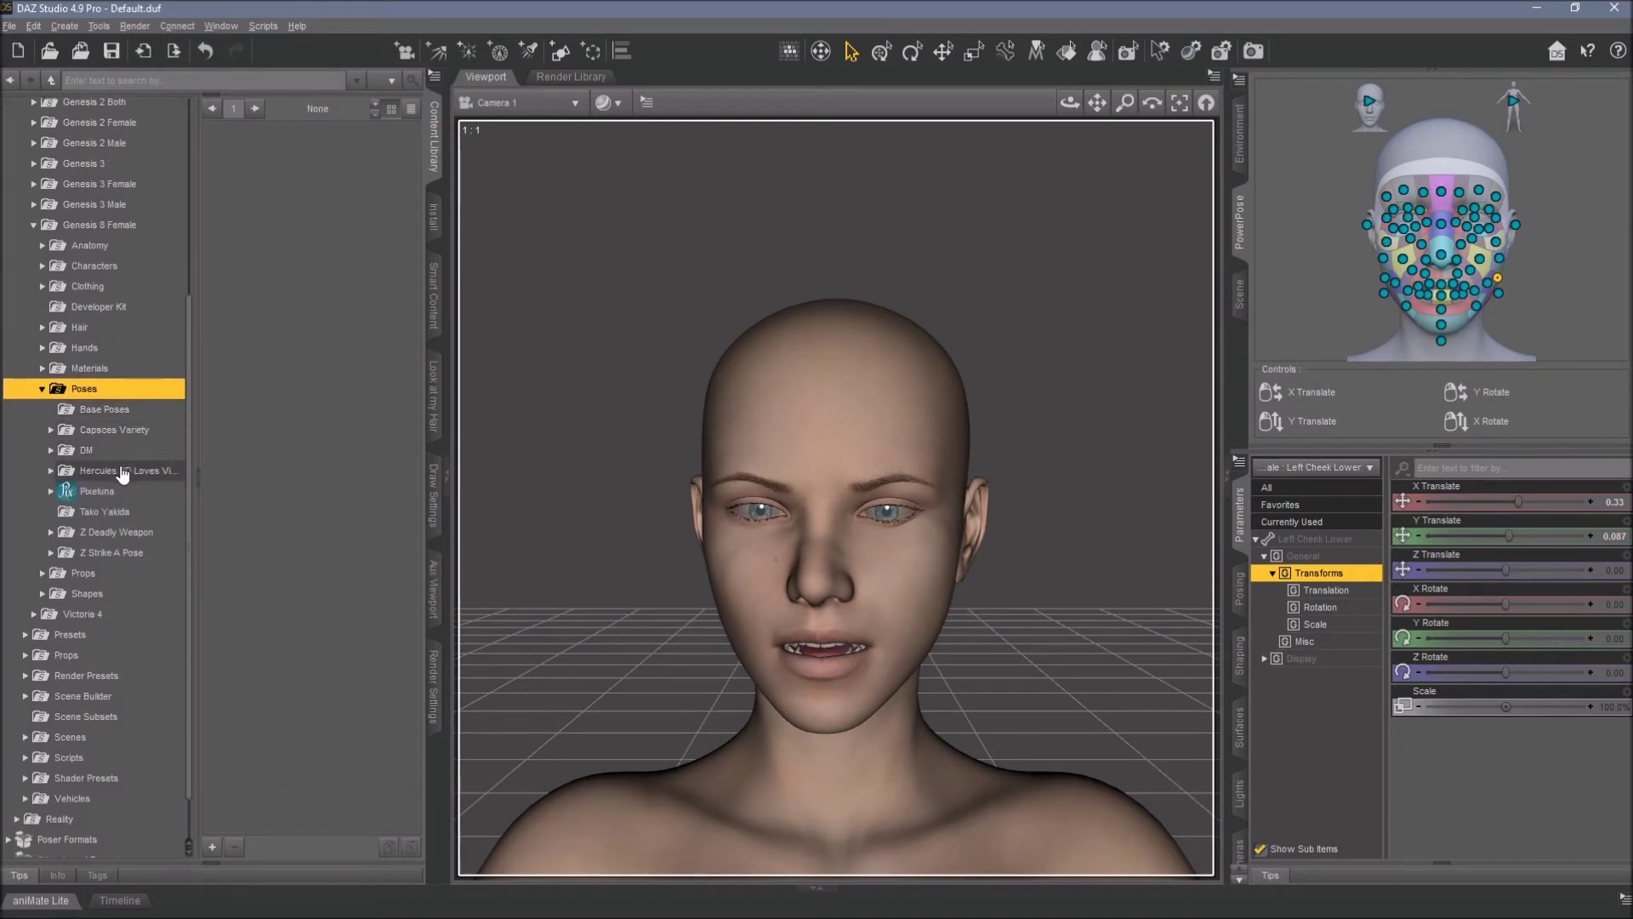
{"action": "left_click", "coordinate": [128, 532]}
{"action": "left_click", "coordinate": [158, 553]}
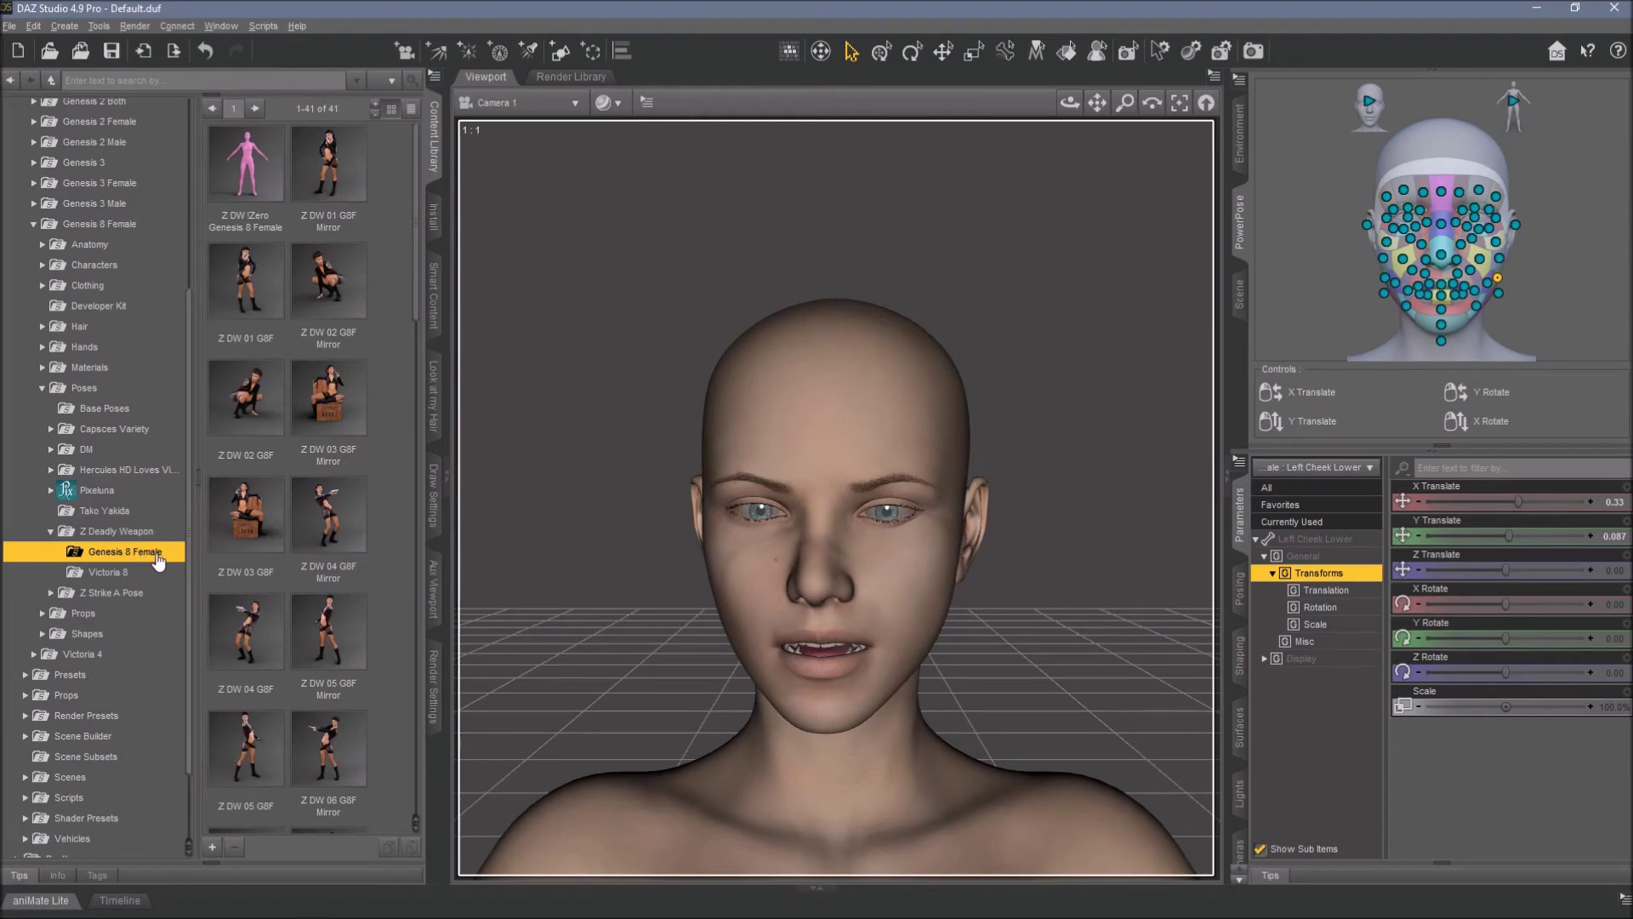
{"action": "double_click", "coordinate": [247, 515]}
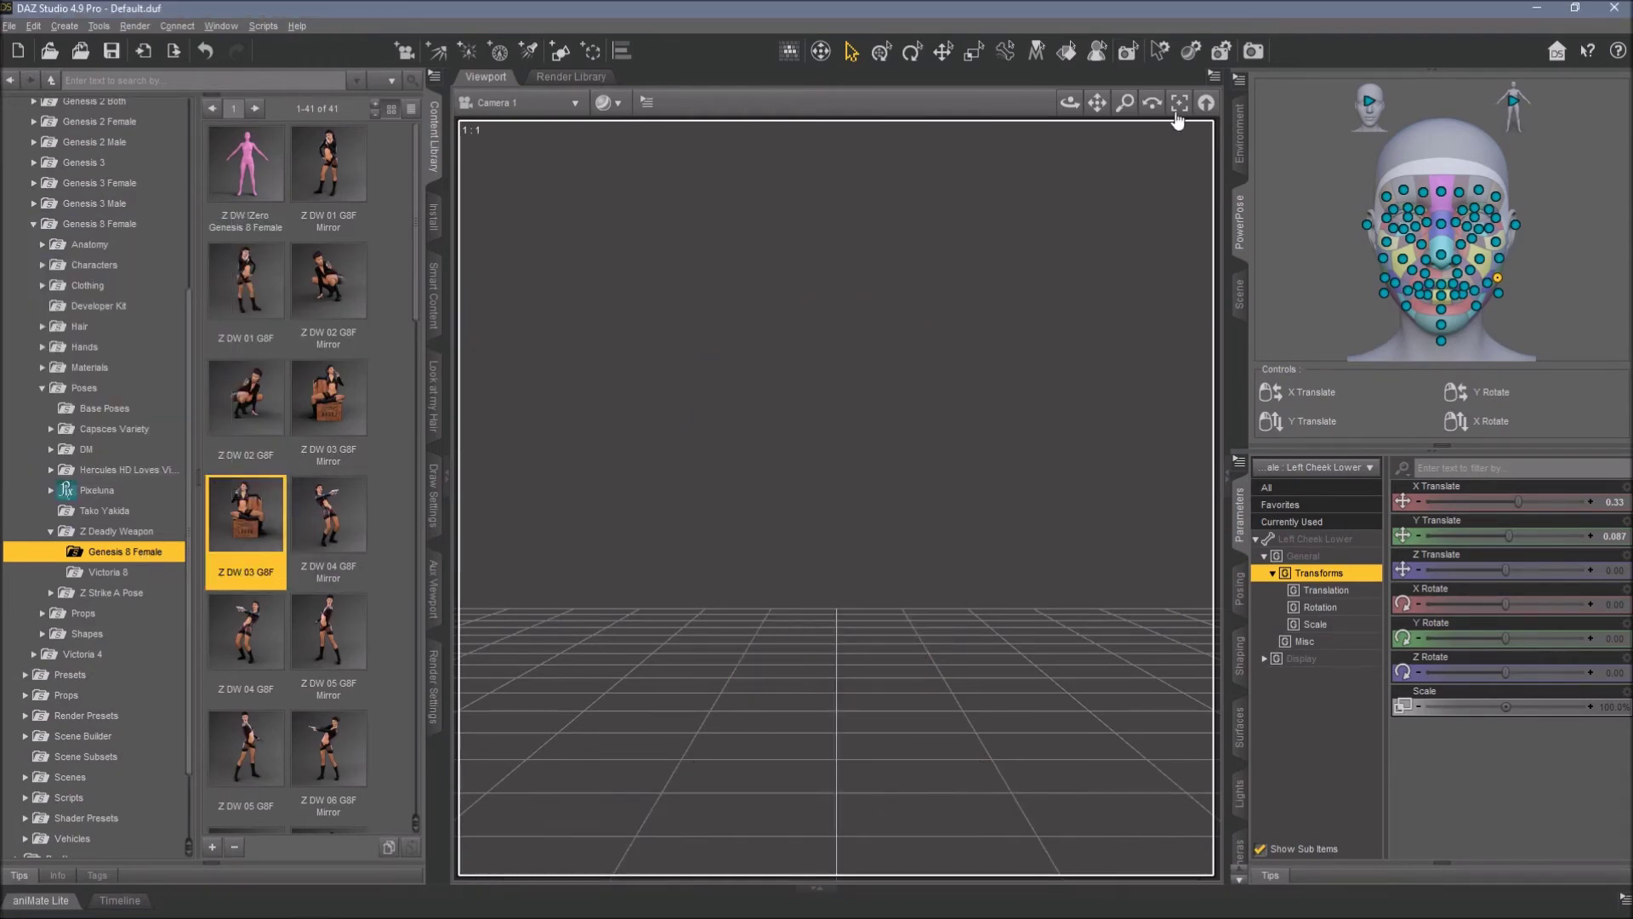
{"action": "left_click", "coordinate": [1178, 109]}
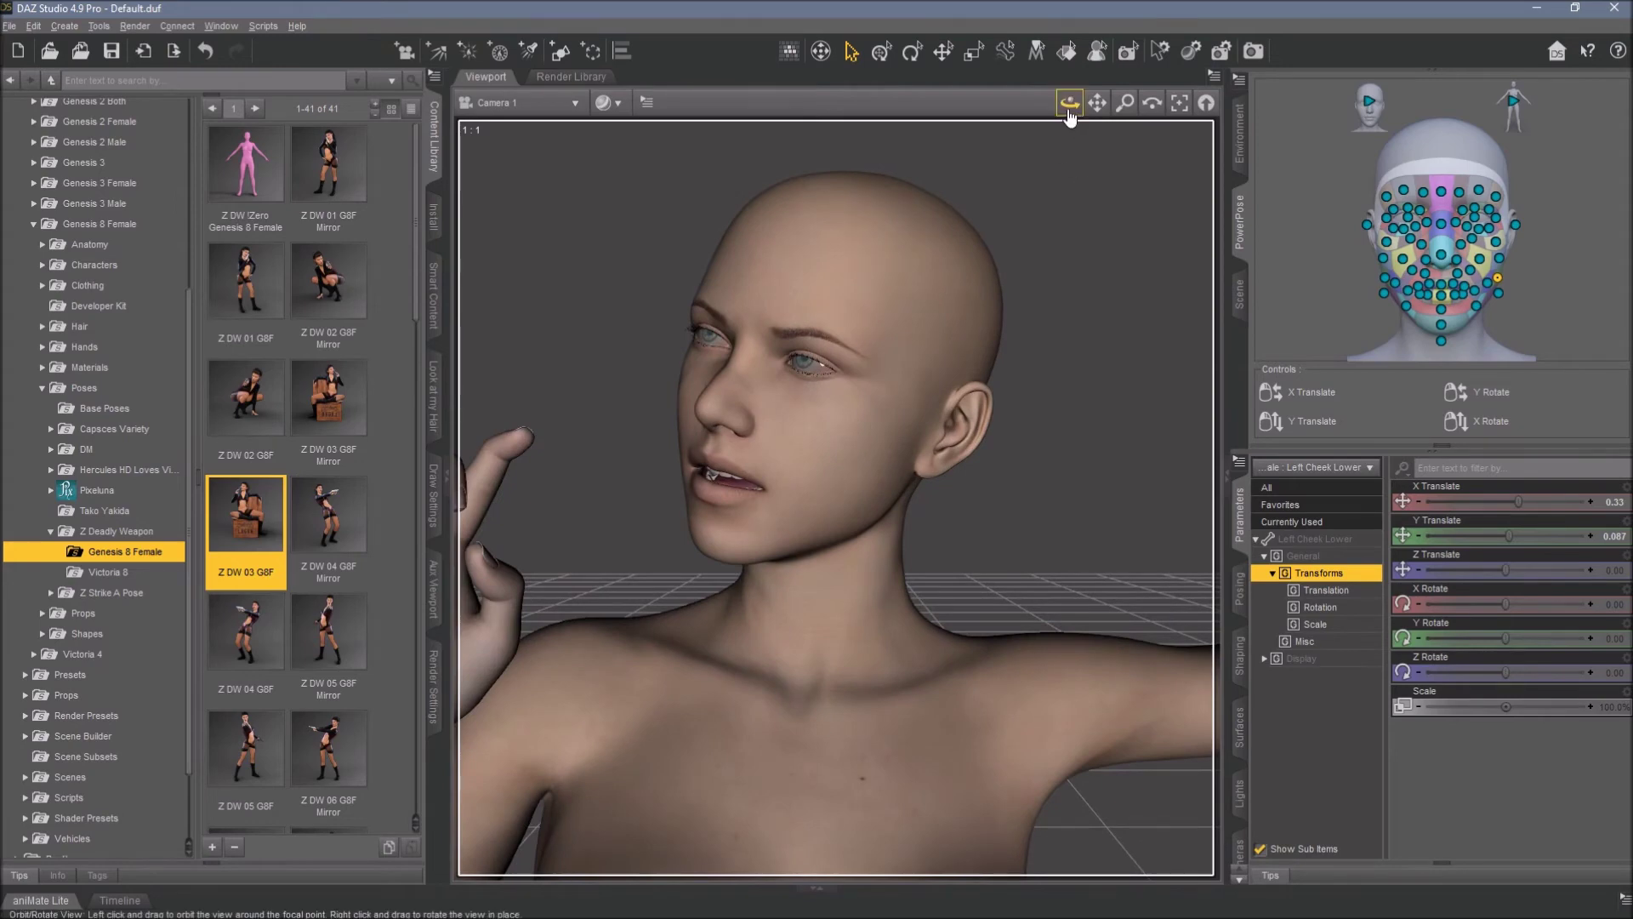
Move the left nostril, raise the left lip corner, lower the right outer brow and rotate the left upper eyelid
{"action": "mouse_move", "coordinate": [1069, 103]}
{"action": "left_mouse_down"}
{"action": "mouse_move", "coordinate": [1032, 108]}
{"action": "mouse_move", "coordinate": [1064, 115]}
{"action": "left_mouse_up"}
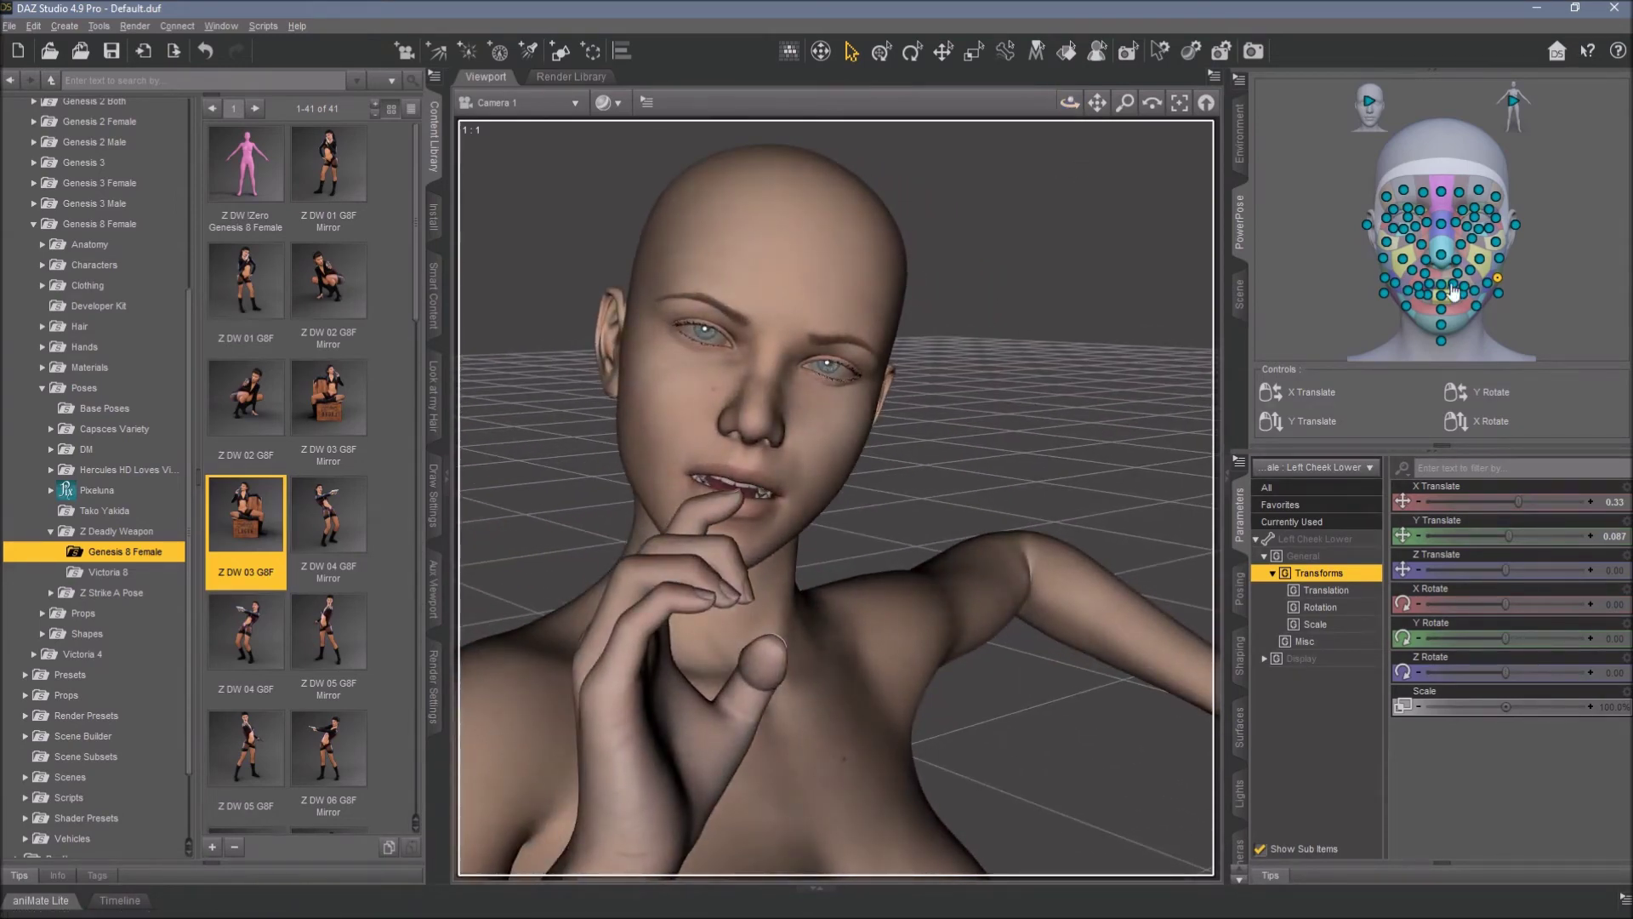
{"action": "mouse_move", "coordinate": [1457, 261]}
{"action": "left_mouse_down"}
{"action": "mouse_move", "coordinate": [1487, 248]}
{"action": "mouse_move", "coordinate": [1471, 255]}
{"action": "left_mouse_up"}
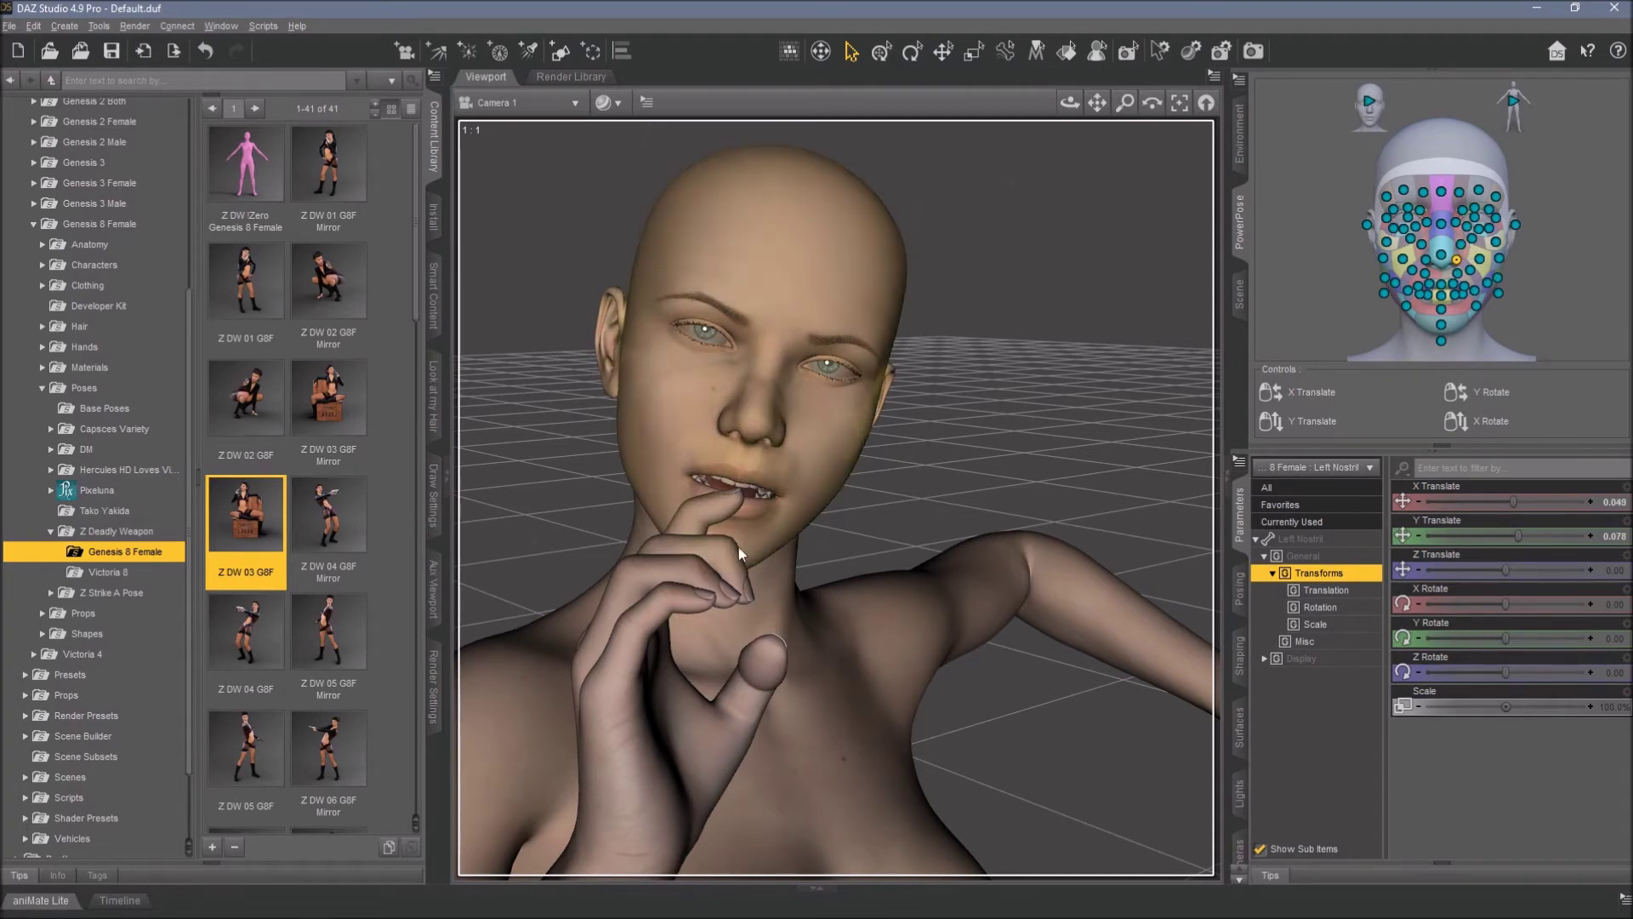
{"action": "left_click", "coordinate": [1441, 255]}
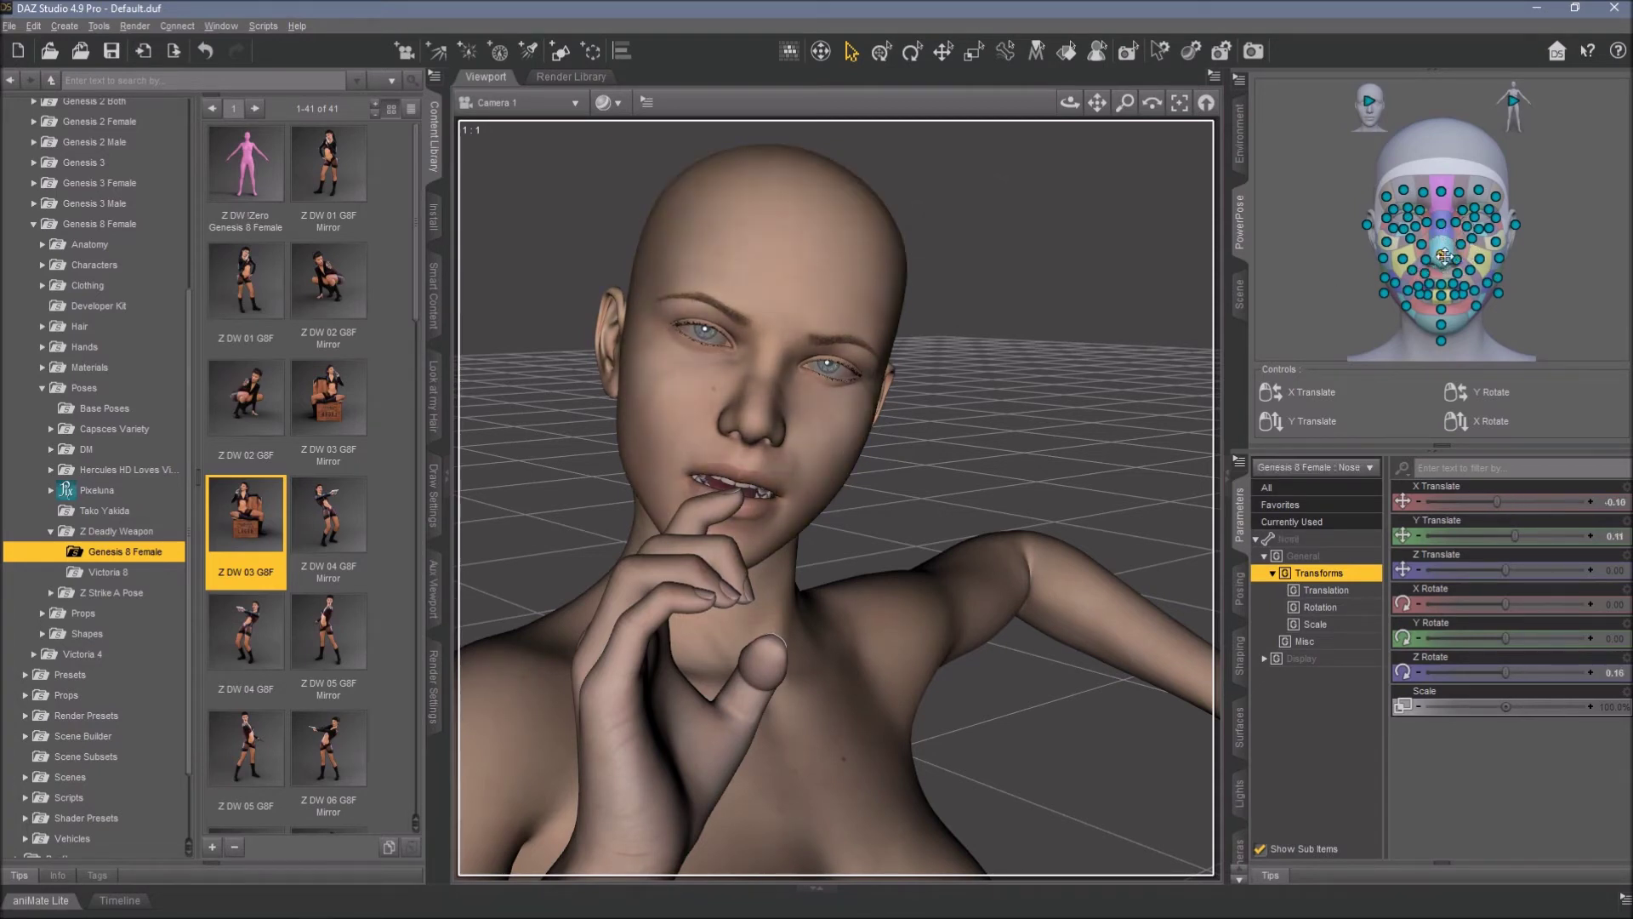
{"action": "left_click_drag", "start_coordinate": [1476, 307], "coordinate": [1499, 226]}
{"action": "left_click", "coordinate": [1495, 221]}
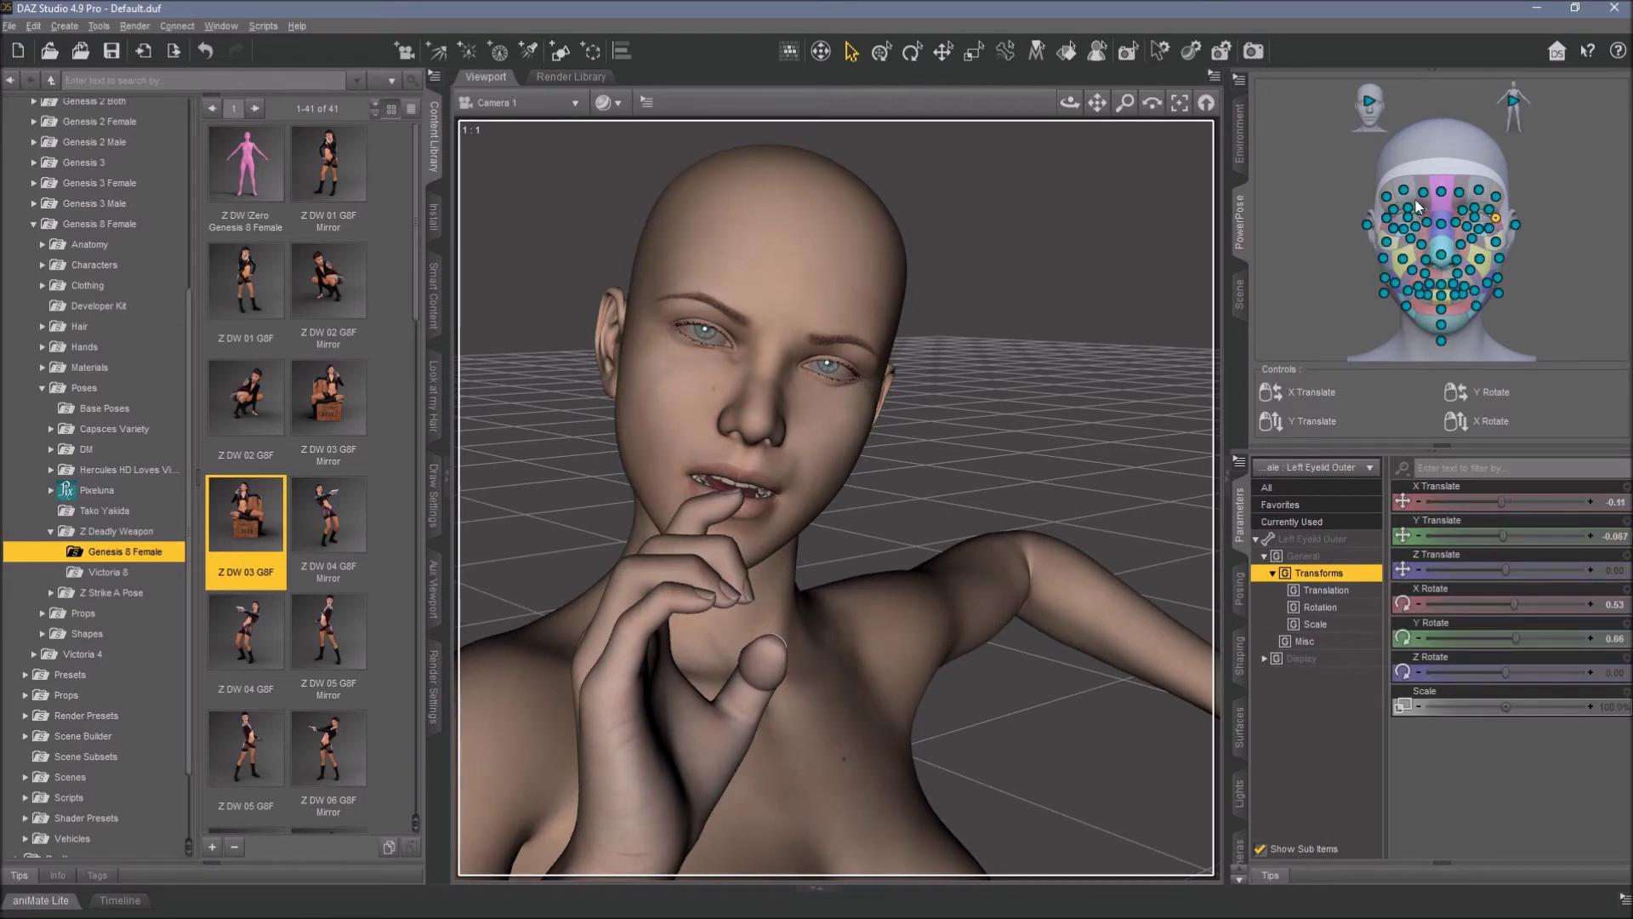
{"action": "mouse_move", "coordinate": [1388, 199]}
{"action": "left_mouse_down"}
{"action": "mouse_move", "coordinate": [1376, 182]}
{"action": "mouse_move", "coordinate": [1398, 182]}
{"action": "mouse_move", "coordinate": [1353, 194]}
{"action": "mouse_move", "coordinate": [1377, 191]}
{"action": "left_mouse_up"}
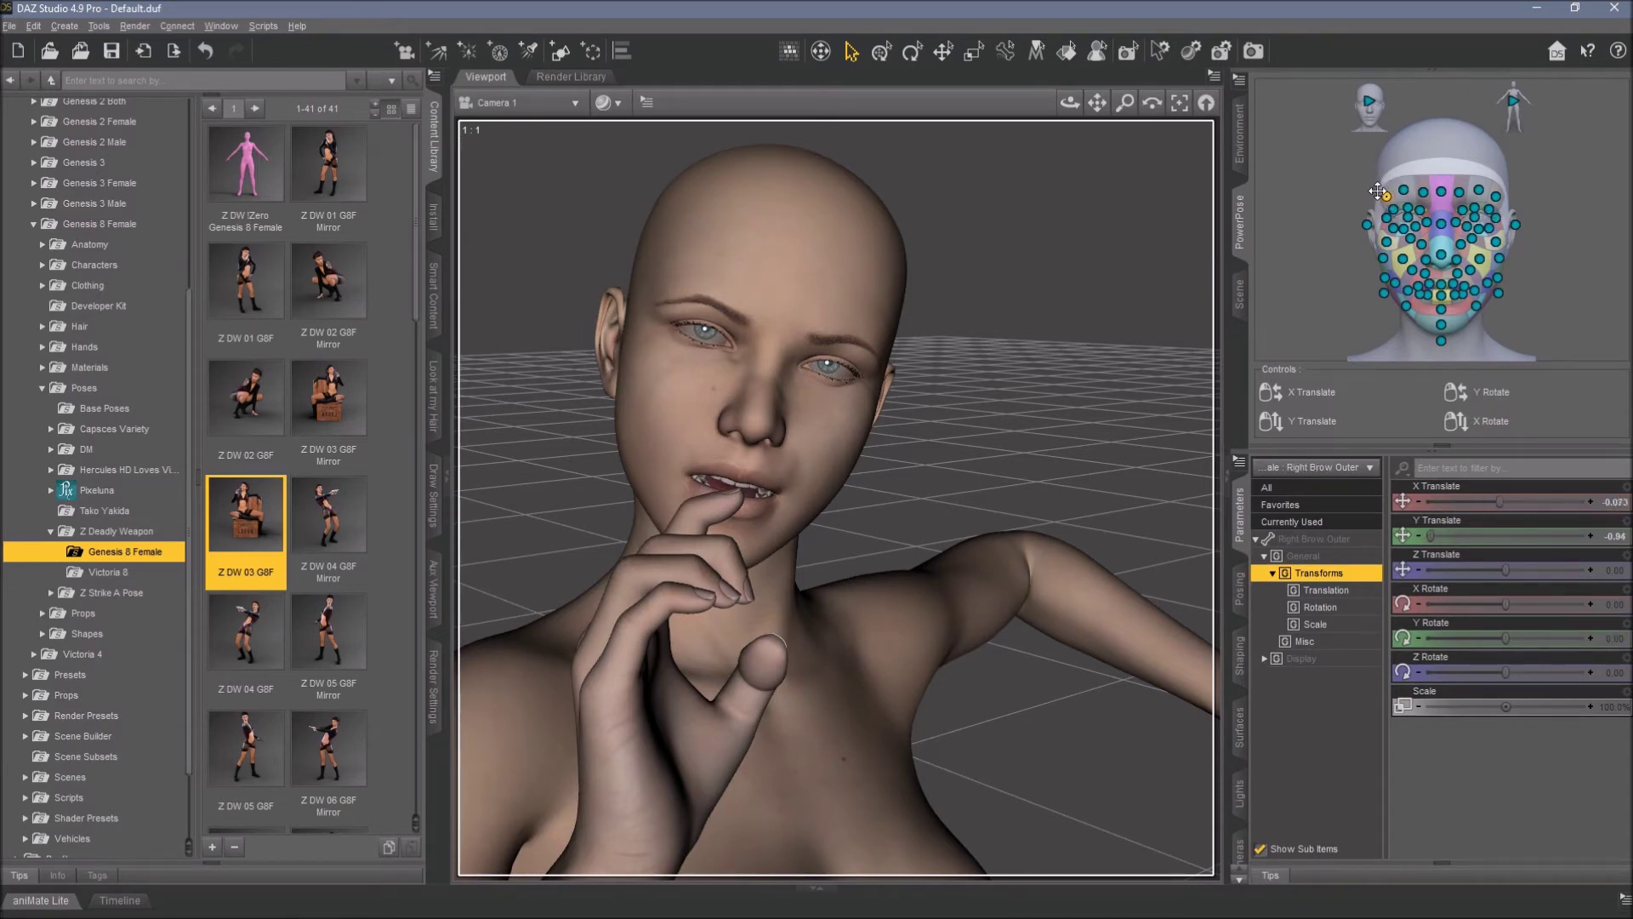
{"action": "left_click_drag", "start_coordinate": [1491, 210], "coordinate": [1408, 249]}
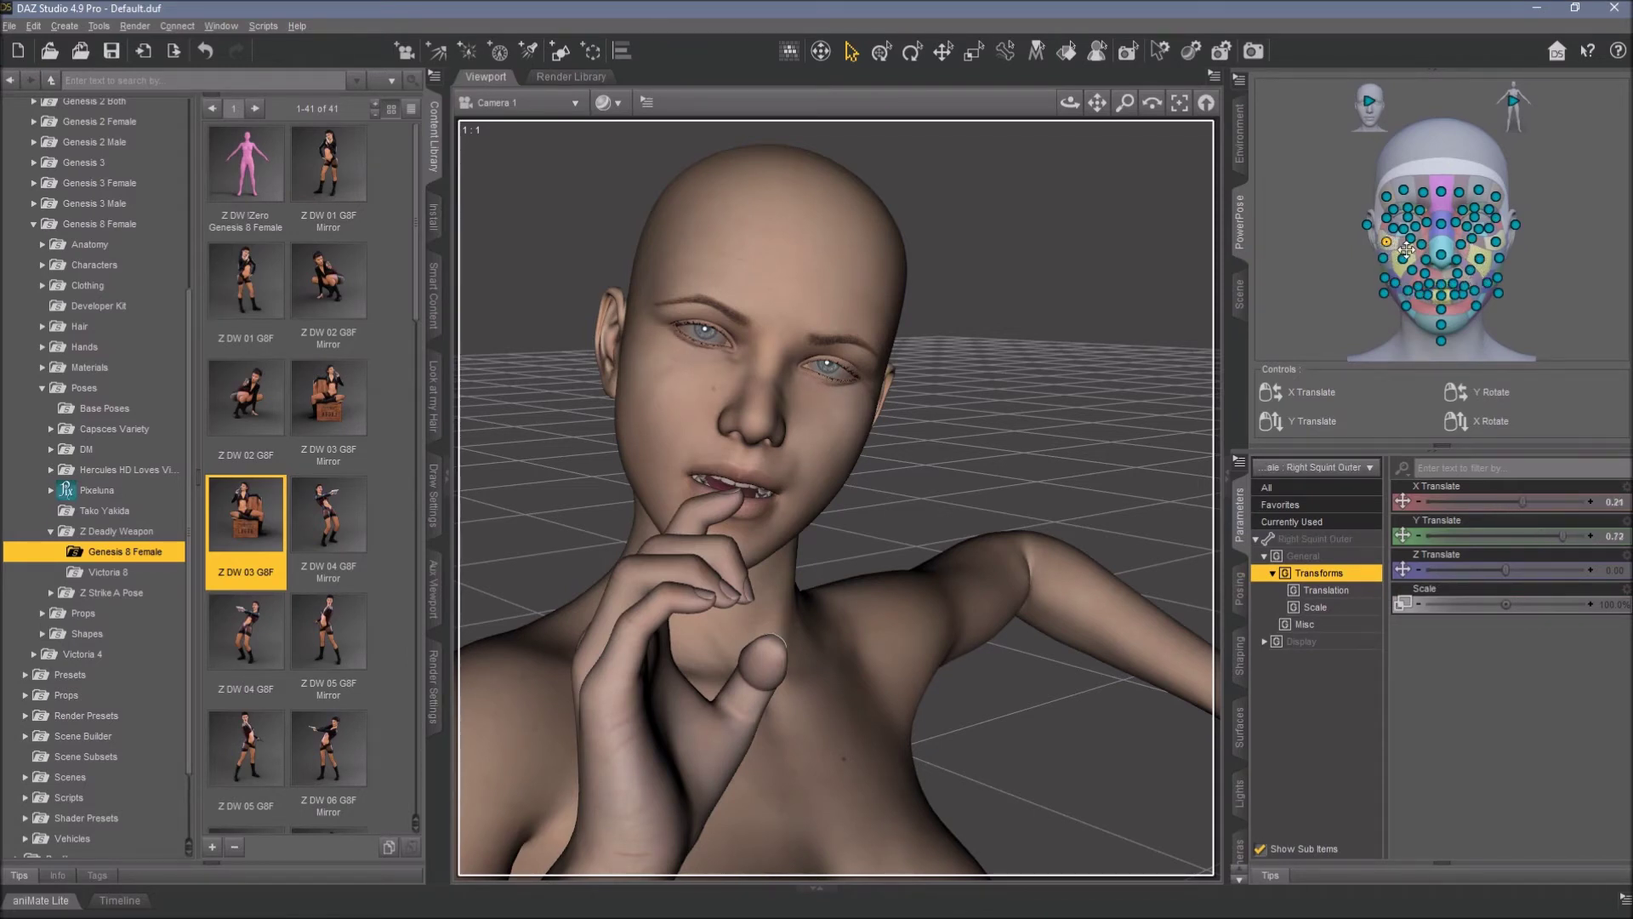
Shift both ears and reshape the left nasolabial corner, left nasolabial middle and lip crease
{"action": "left_click_drag", "start_coordinate": [1487, 283], "coordinate": [1461, 289]}
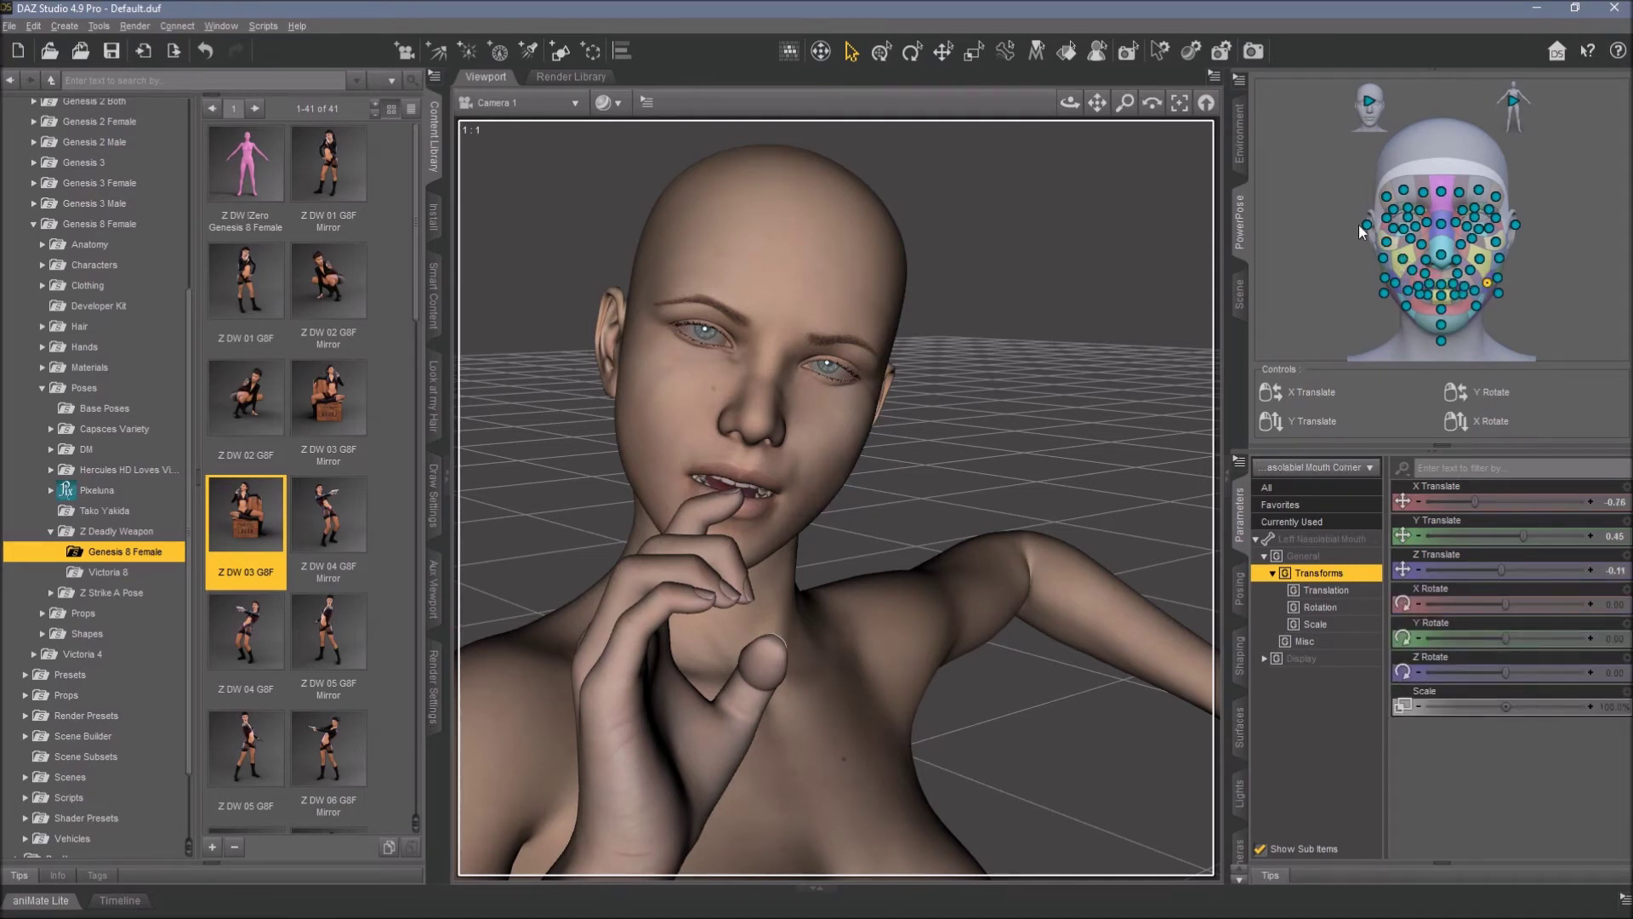
{"action": "left_click_drag", "start_coordinate": [1360, 228], "coordinate": [1350, 231]}
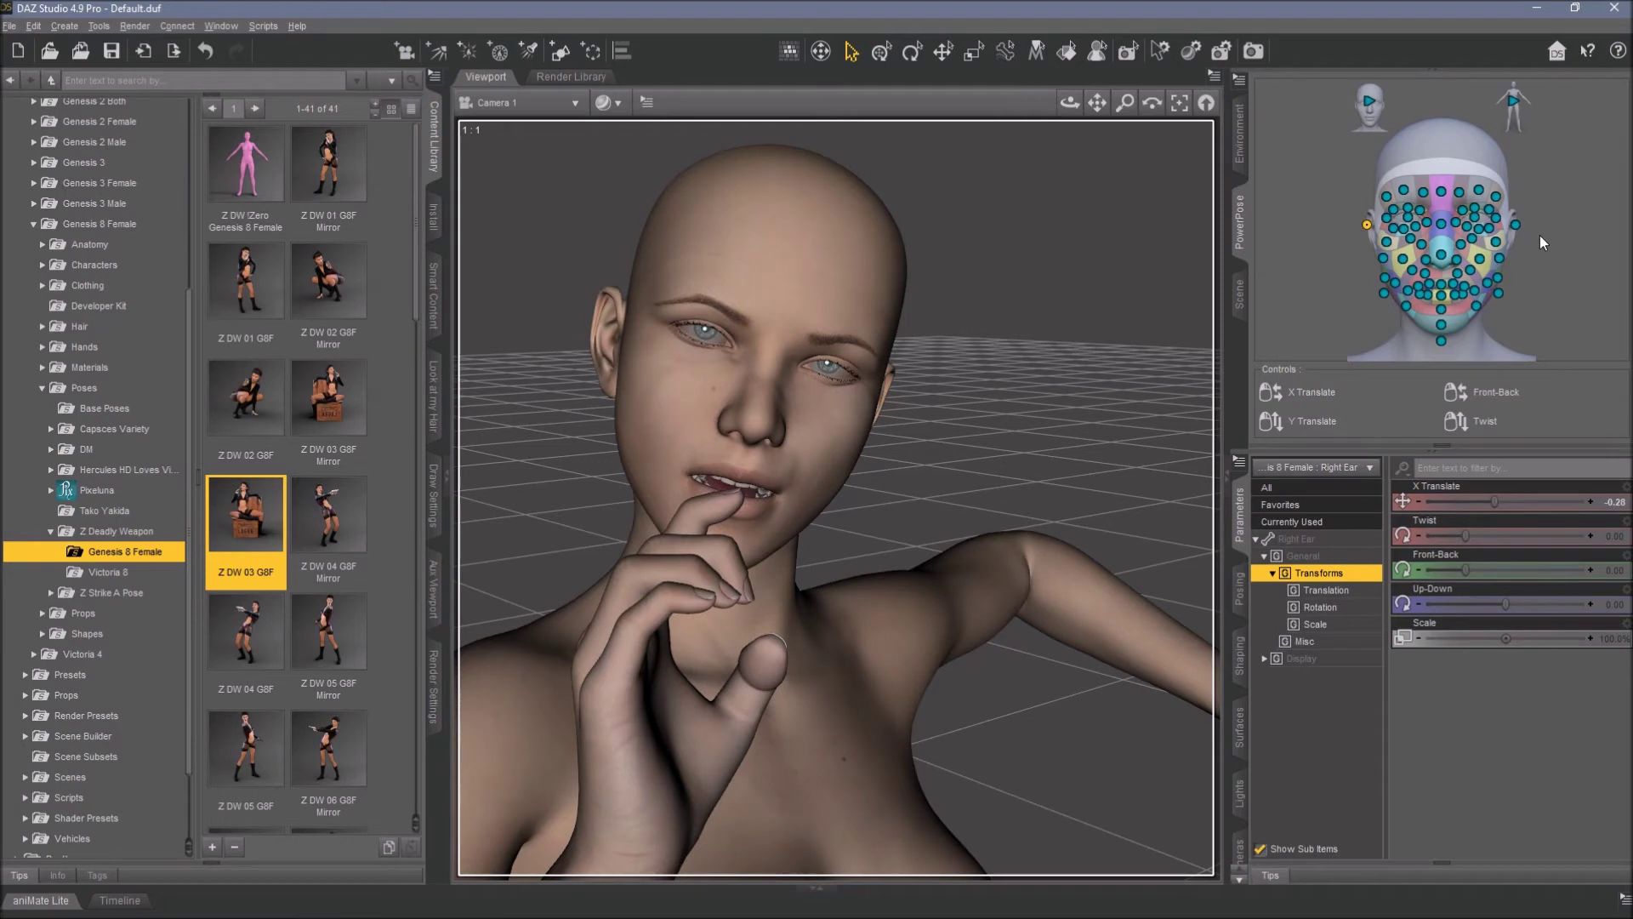
{"action": "left_click_drag", "start_coordinate": [1515, 225], "coordinate": [1529, 228]}
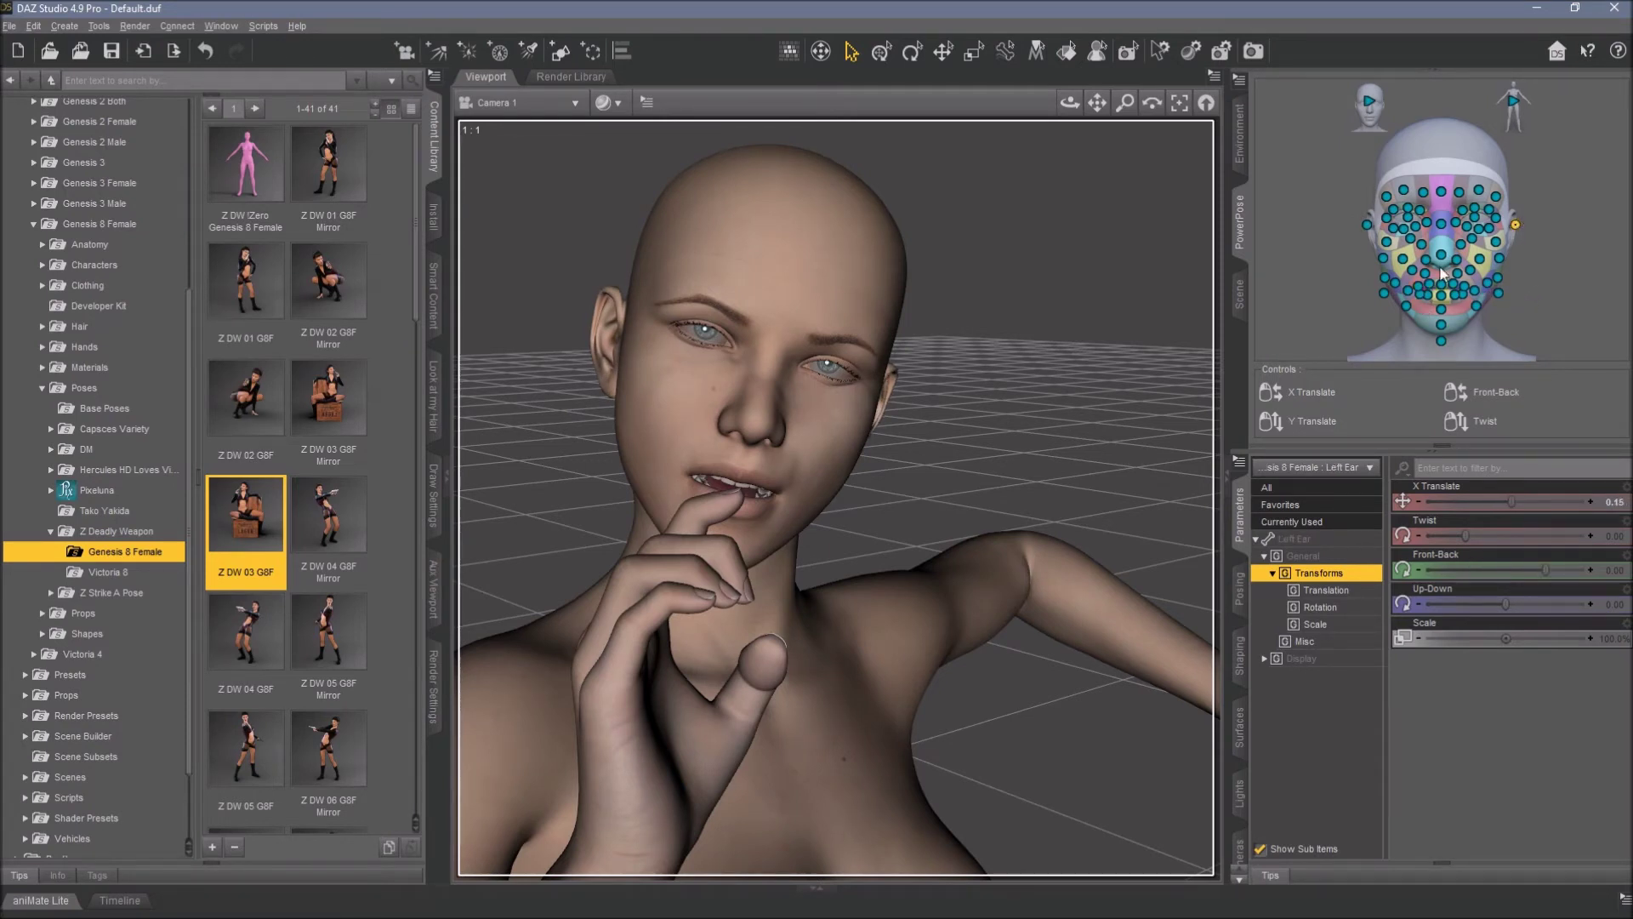
{"action": "left_click_drag", "start_coordinate": [1480, 260], "coordinate": [1444, 259]}
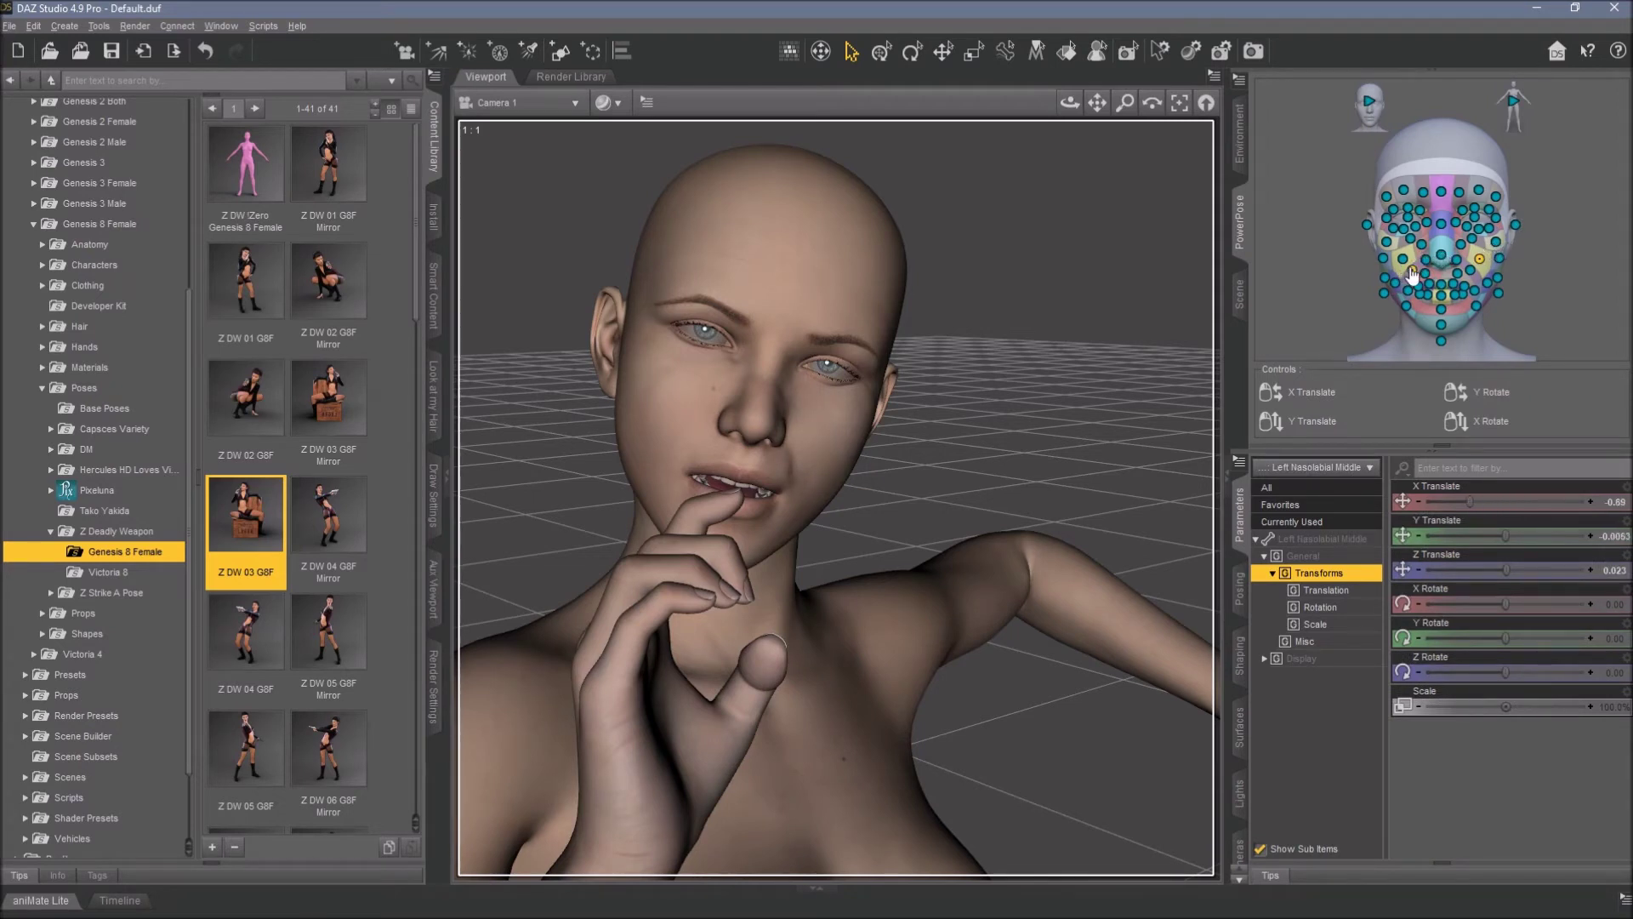
{"action": "left_click_drag", "start_coordinate": [1411, 274], "coordinate": [1460, 262]}
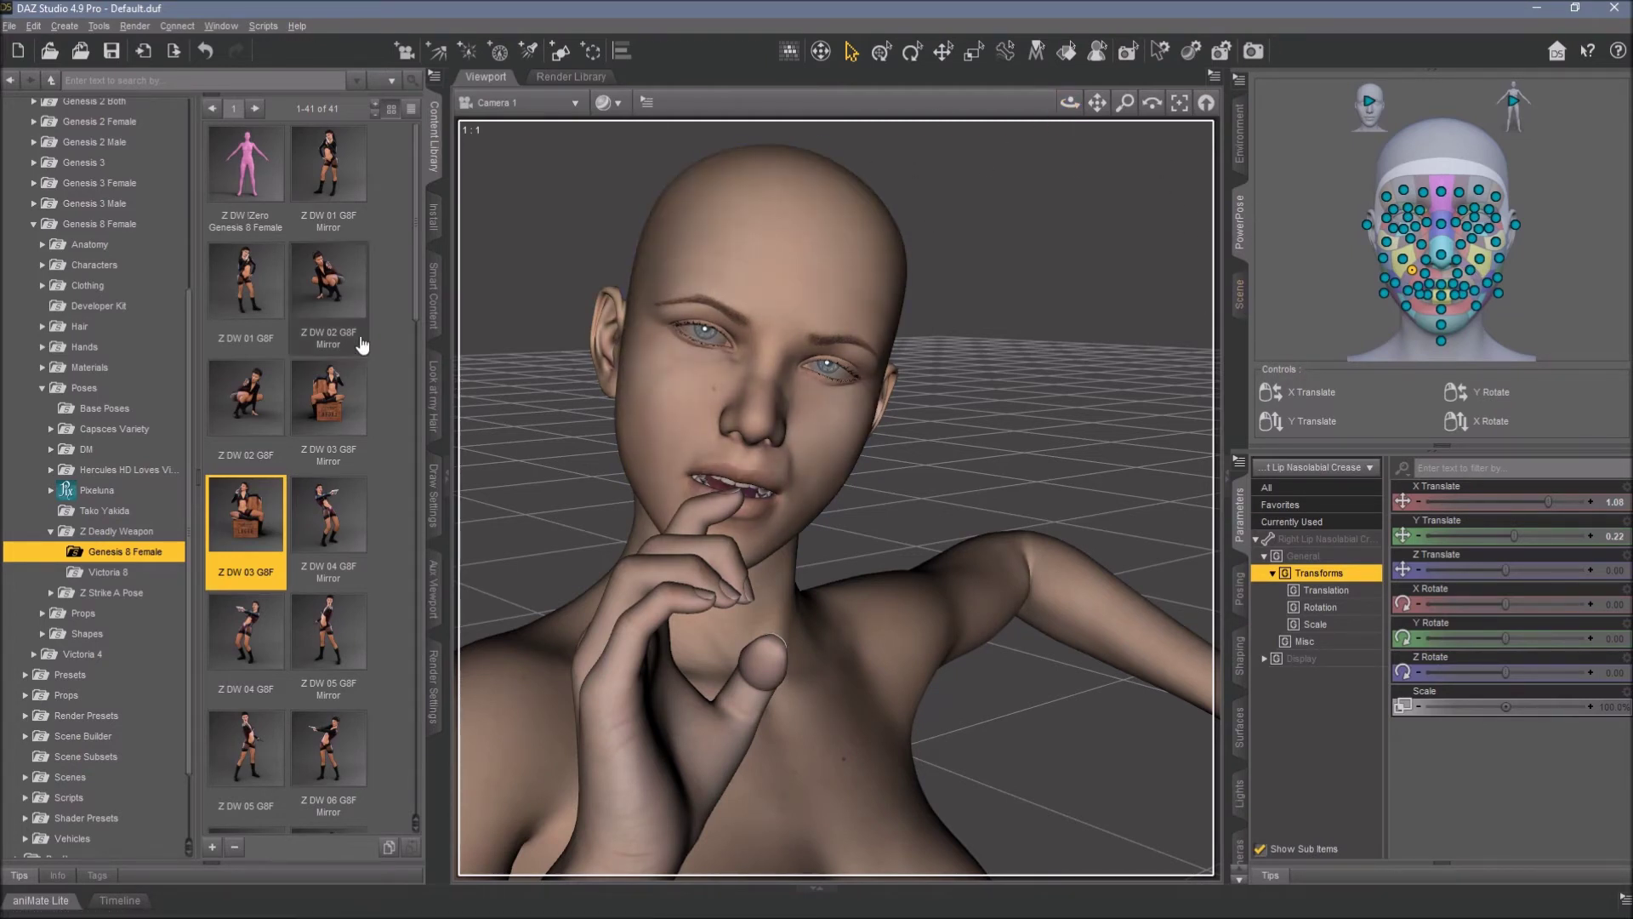
{"action": "scroll", "coordinate": [85, 153], "scroll_direction": "up", "scroll_amount": 5}
Collapse the Bibliothek and DAZ Studio Formats folders in the Content Library tree
{"action": "left_click", "coordinate": [85, 132]}
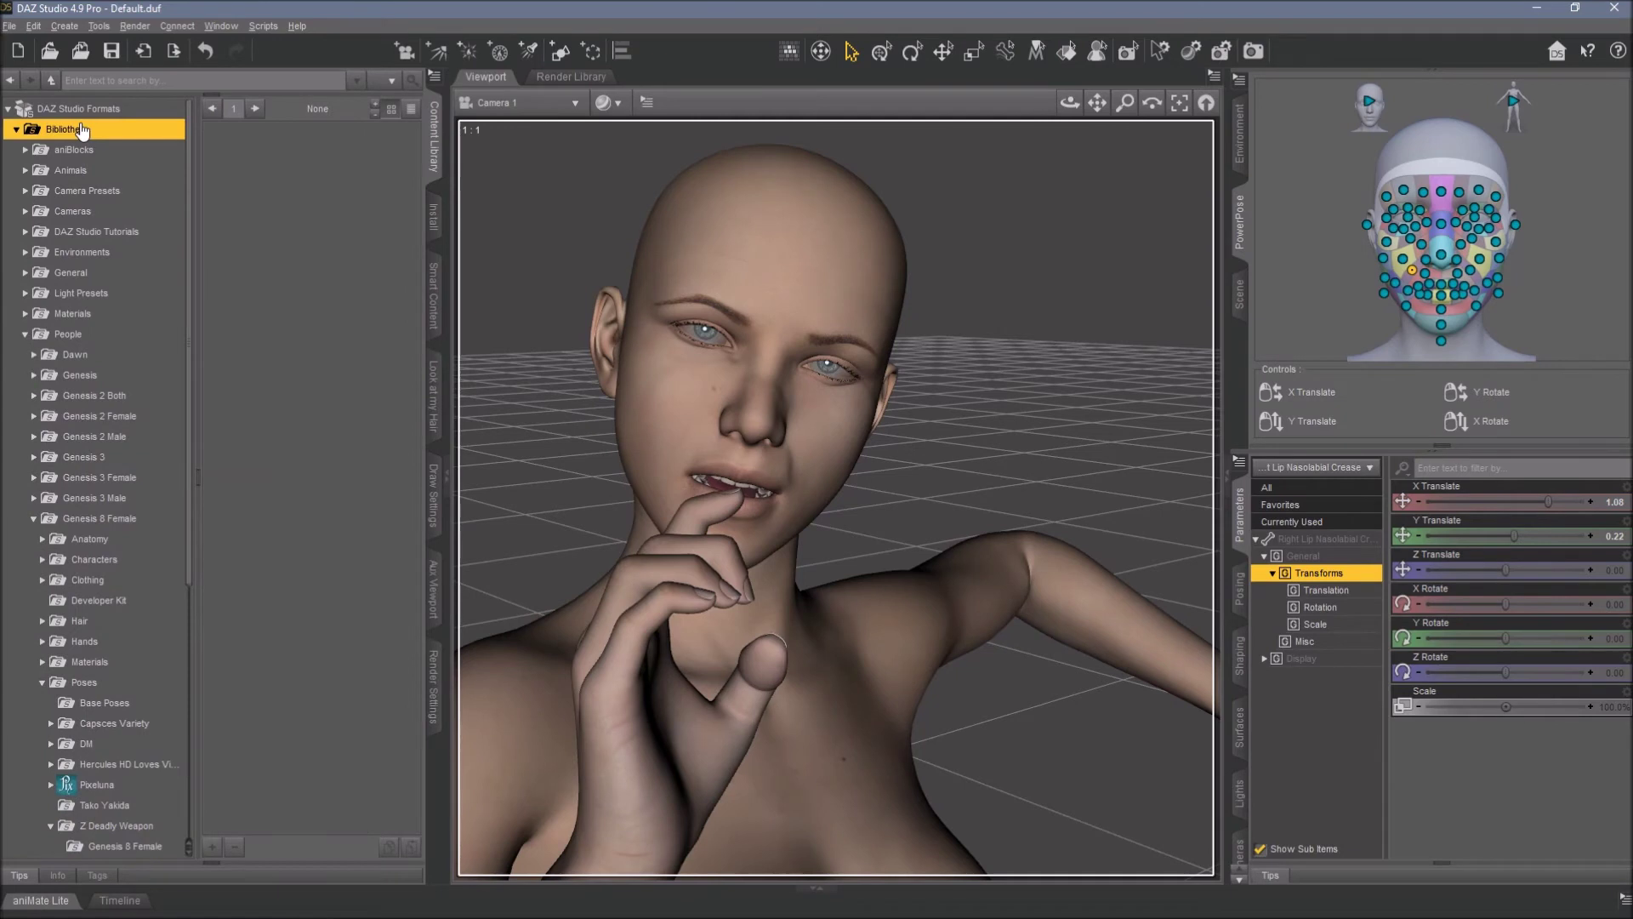
{"action": "double_click", "coordinate": [75, 129]}
{"action": "left_click", "coordinate": [67, 117]}
{"action": "double_click", "coordinate": [66, 116]}
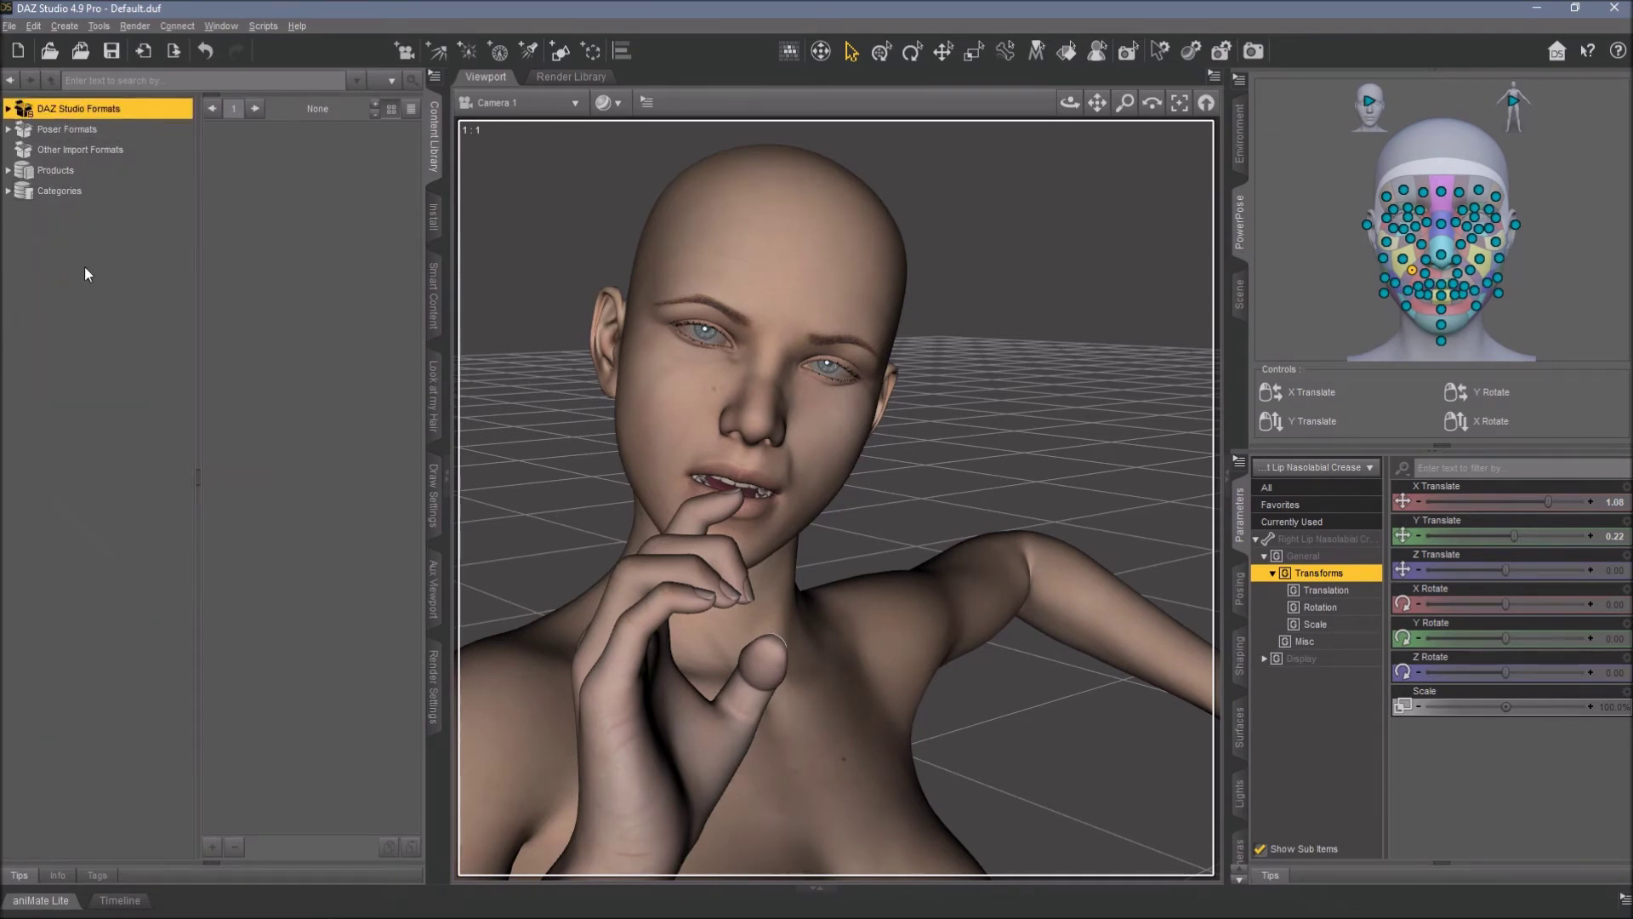
Set the environment to a black (0 0 0) Backdrop and preview the viewport in NVIDIA Iray
{"action": "left_click", "coordinate": [1242, 308]}
{"action": "left_click", "coordinate": [1240, 223]}
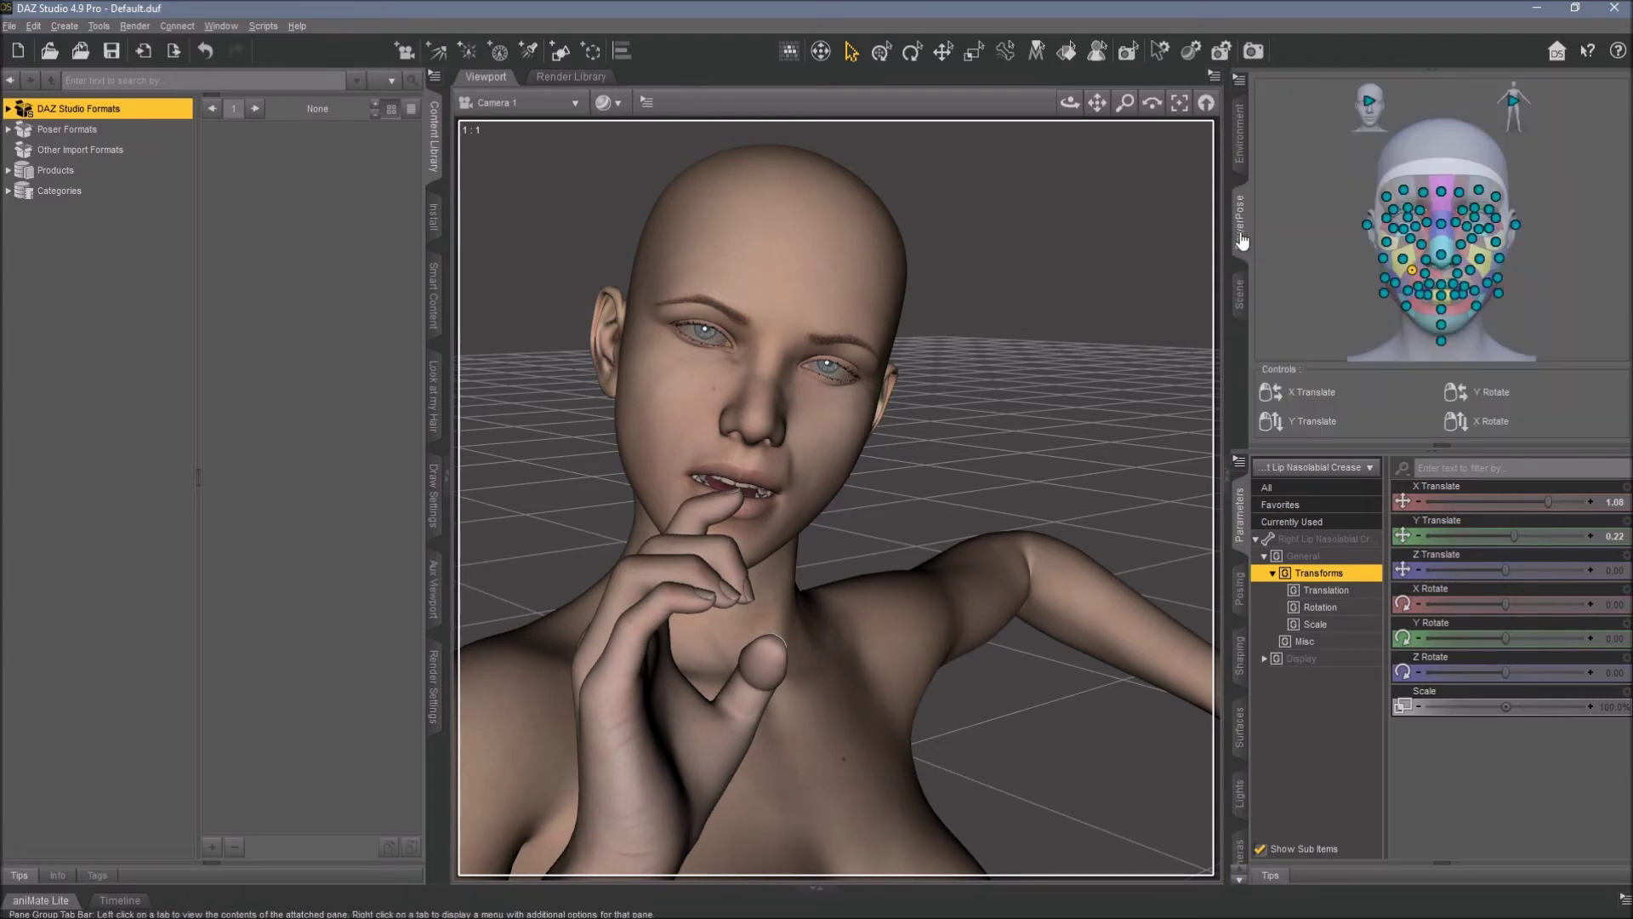
{"action": "left_click", "coordinate": [1240, 153]}
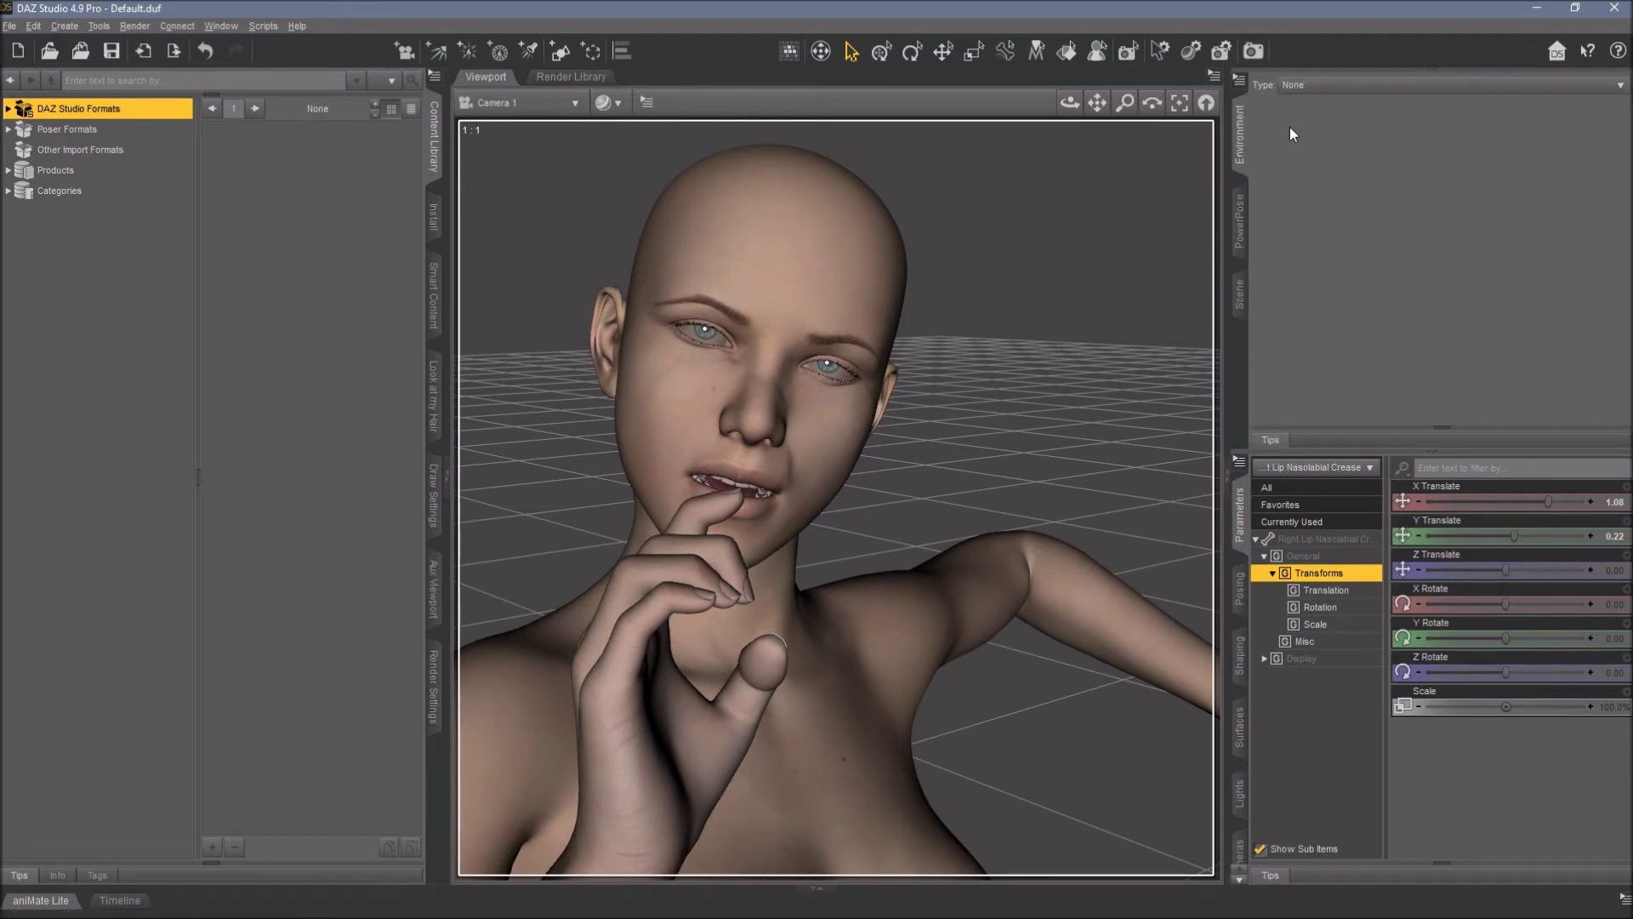
{"action": "left_click", "coordinate": [1307, 93]}
{"action": "left_click", "coordinate": [1317, 120]}
{"action": "left_click", "coordinate": [1382, 121]}
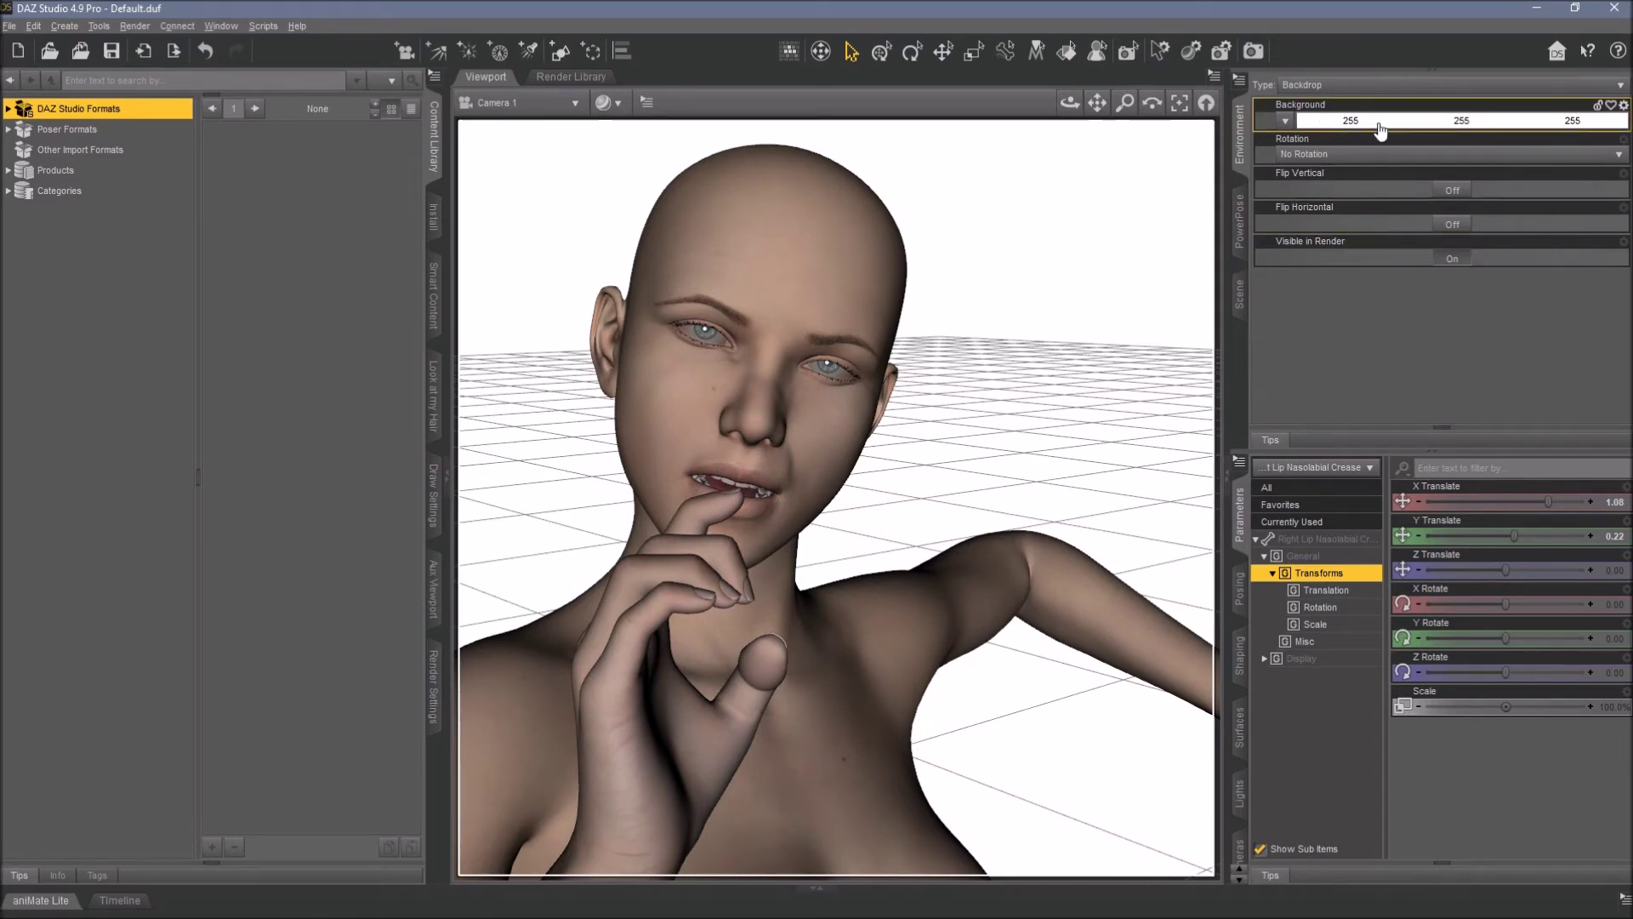
{"action": "left_click", "coordinate": [621, 462]}
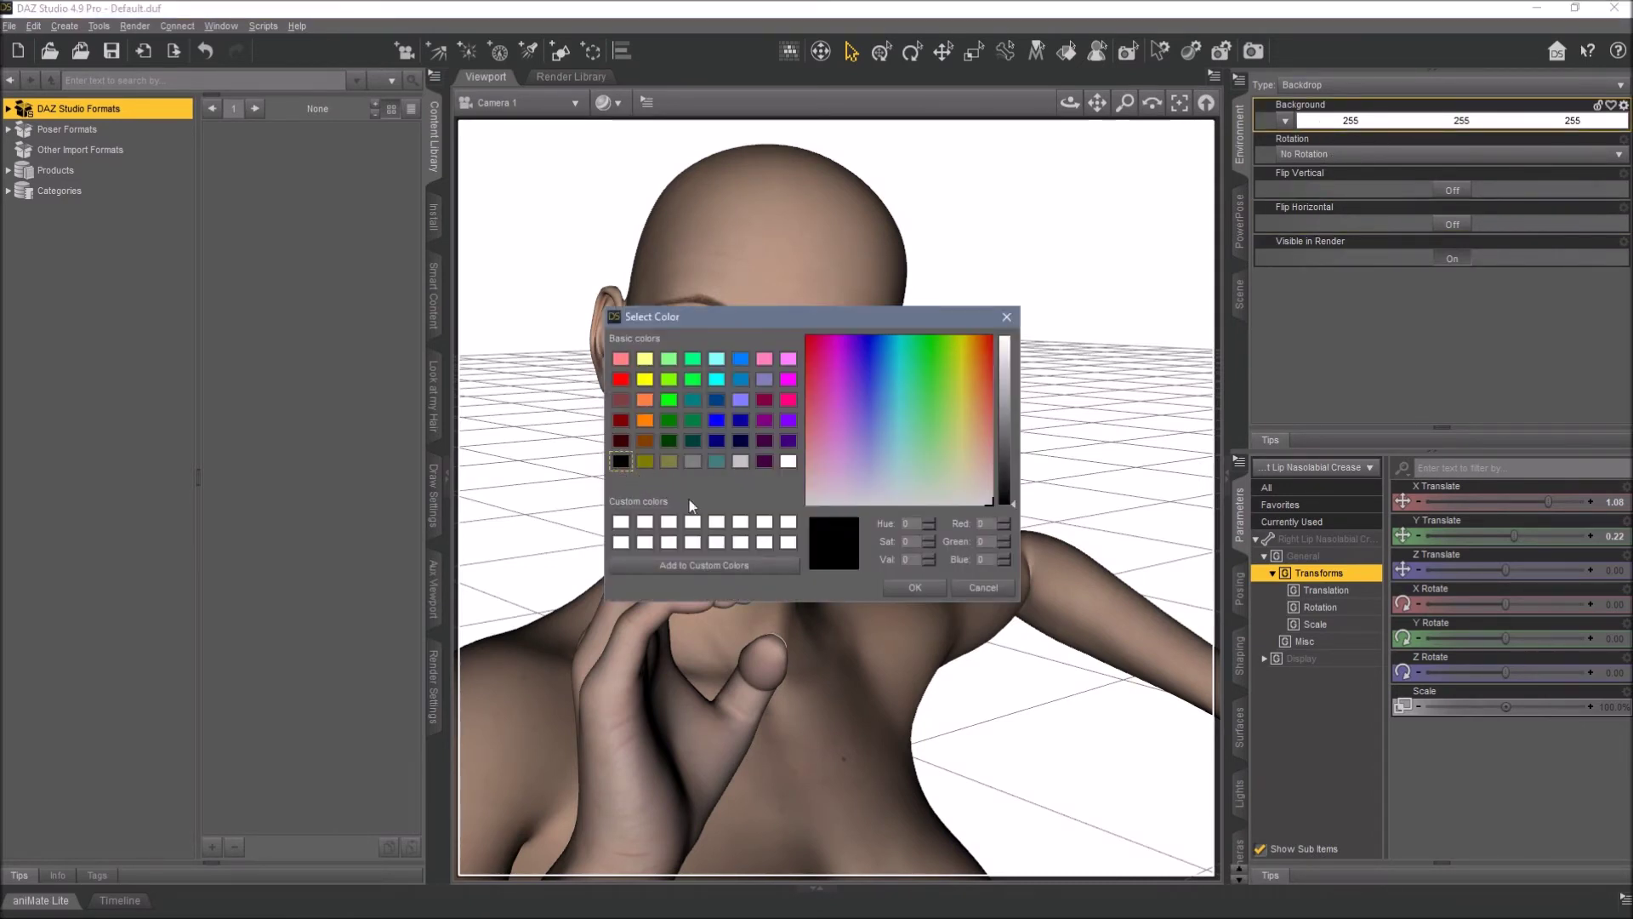
{"action": "left_click", "coordinate": [904, 591]}
{"action": "left_click", "coordinate": [605, 102]}
{"action": "left_click", "coordinate": [638, 314]}
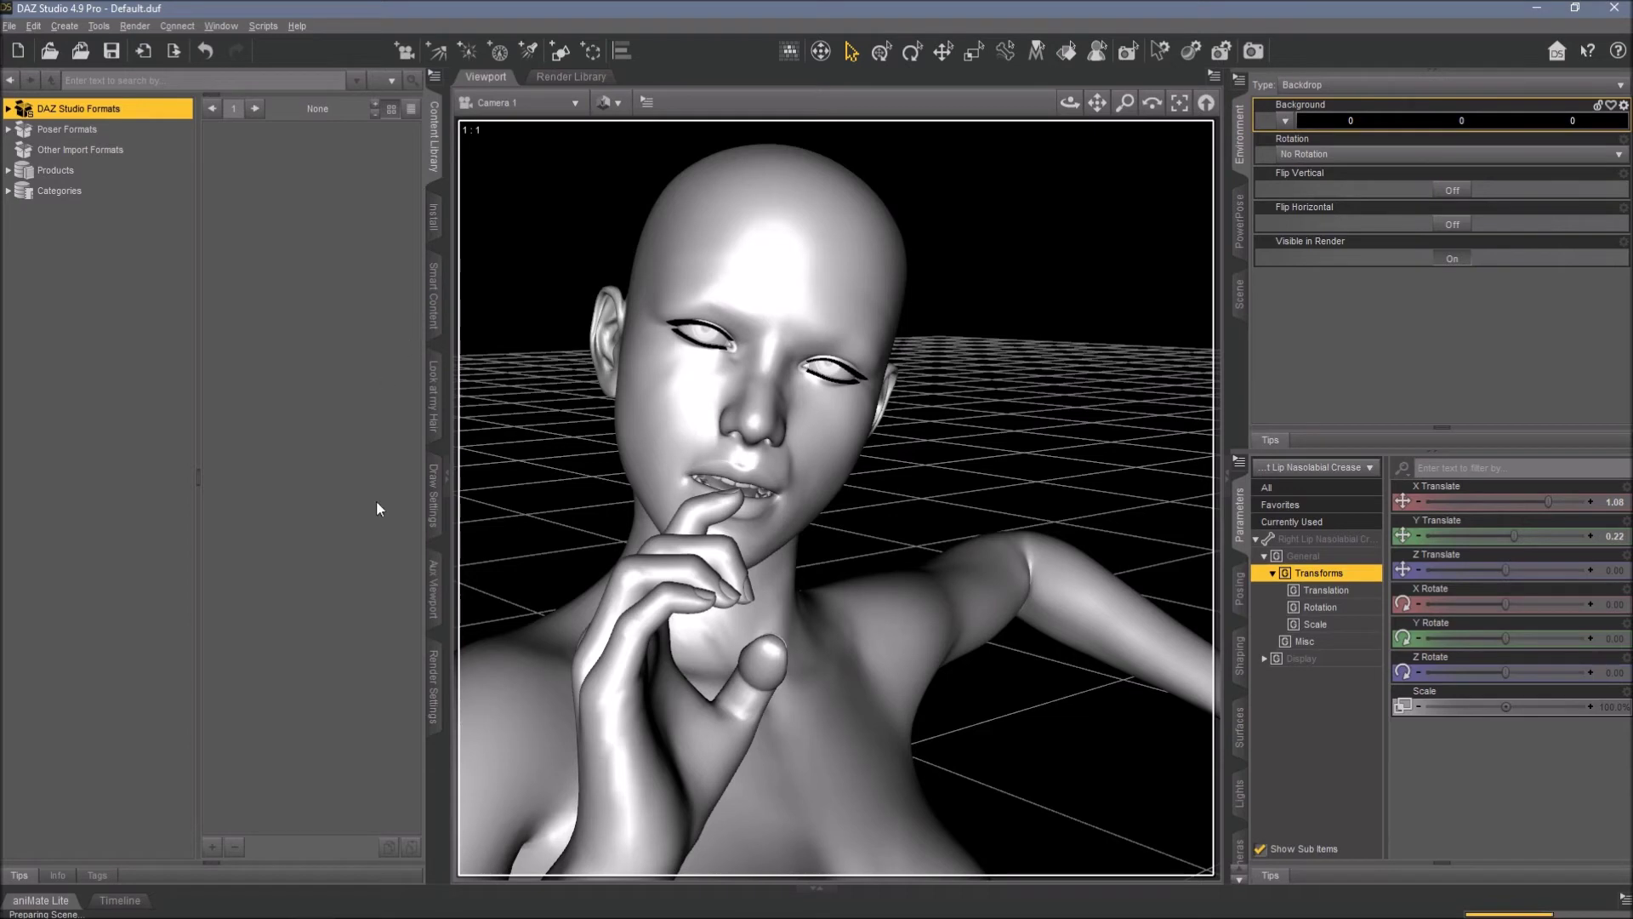
Show the Iray Environment group in Render Settings (Ctrl+Shift+R) and dismiss the Dropbox notification
{"action": "key", "text": "ctrl+shift+r"}
{"action": "left_click", "coordinate": [38, 304]}
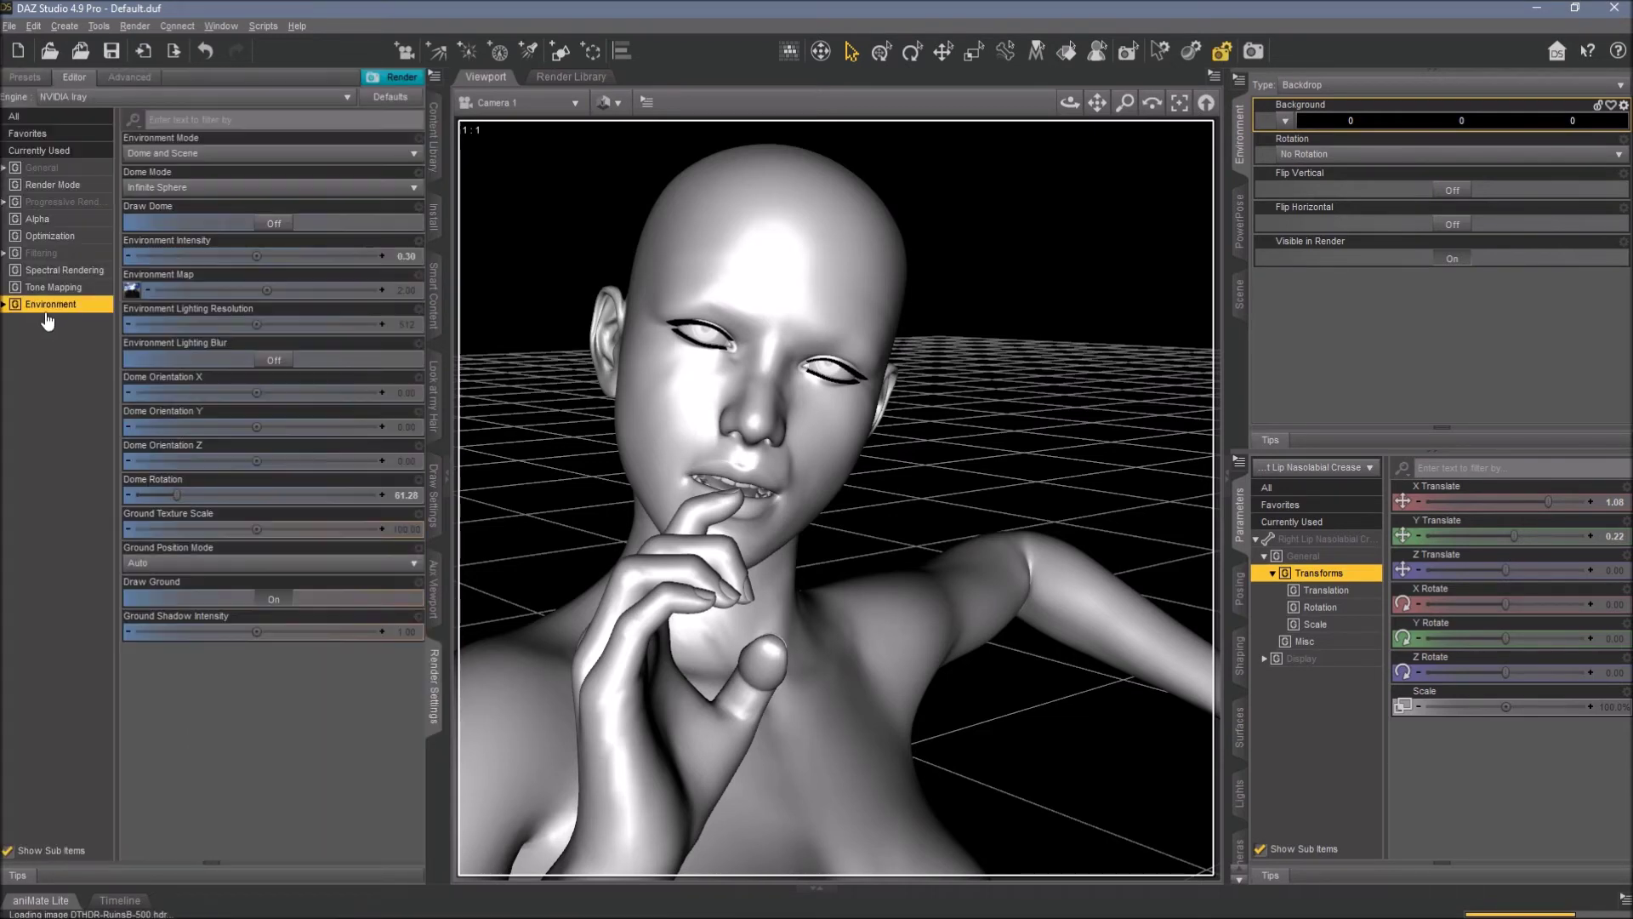
{"action": "mouse_move", "coordinate": [130, 296]}
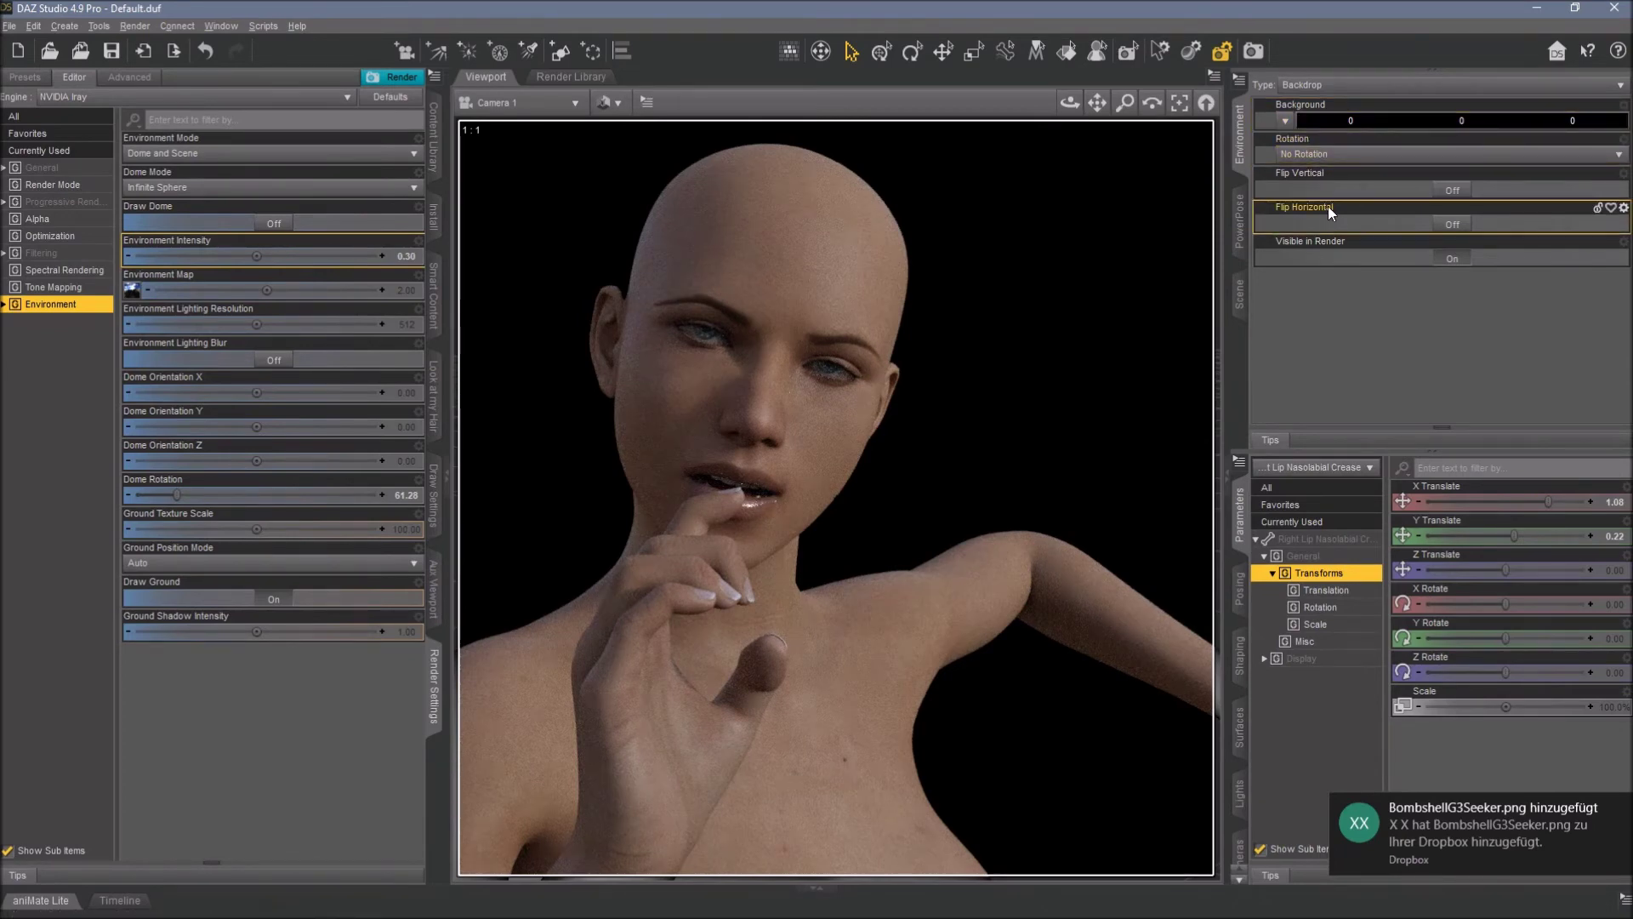
{"action": "left_click", "coordinate": [1620, 809]}
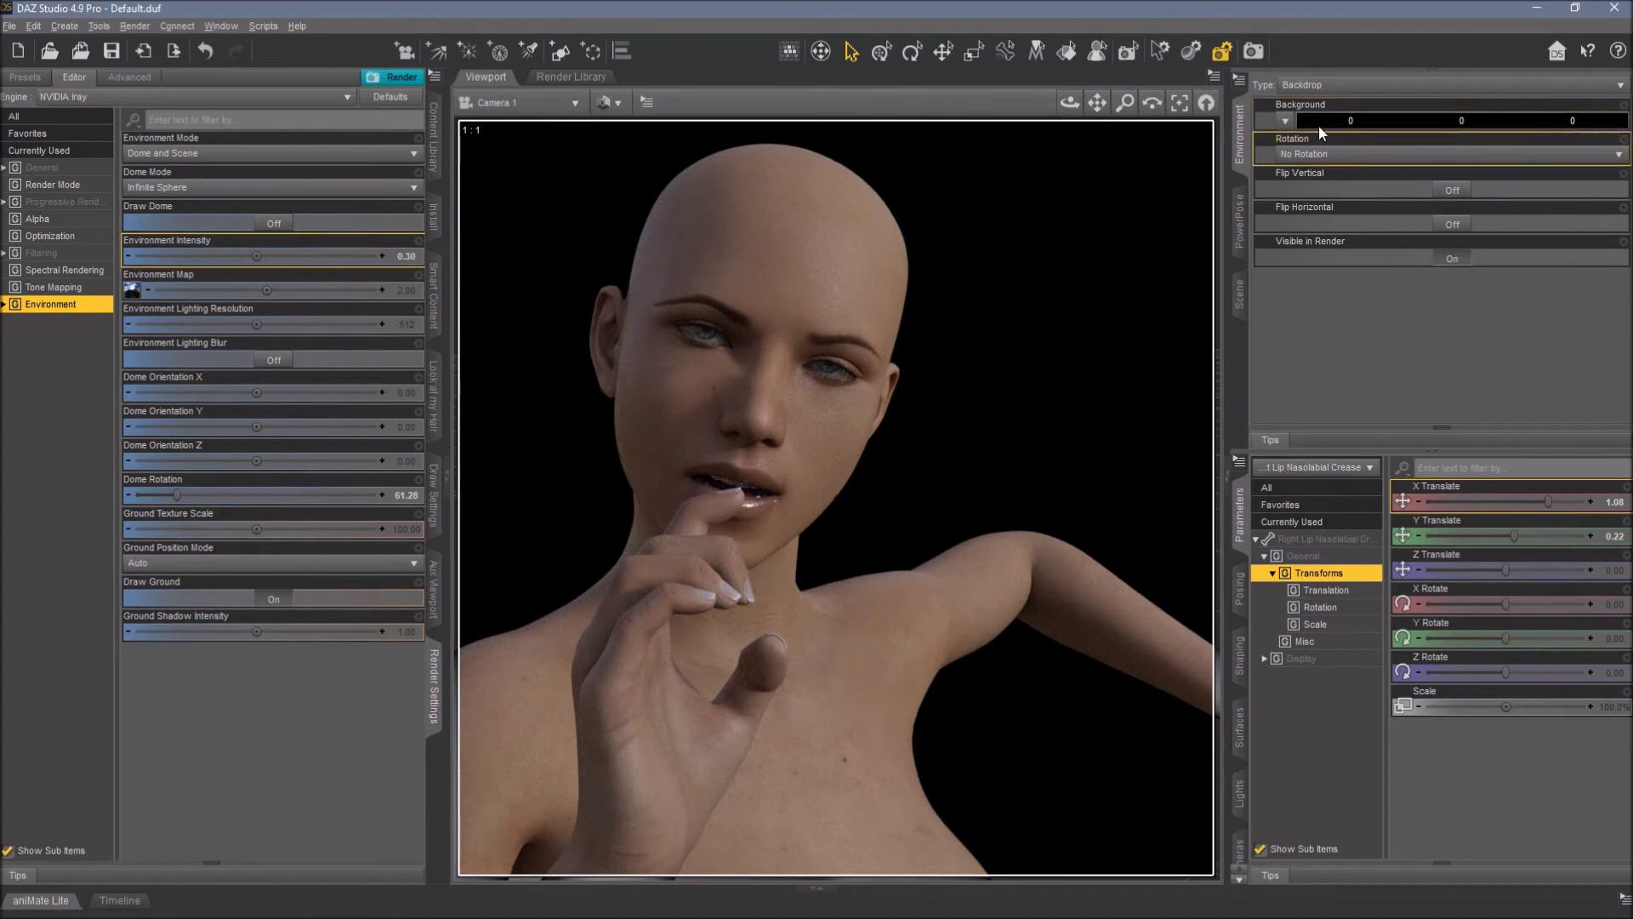
{"action": "left_click", "coordinate": [1286, 120]}
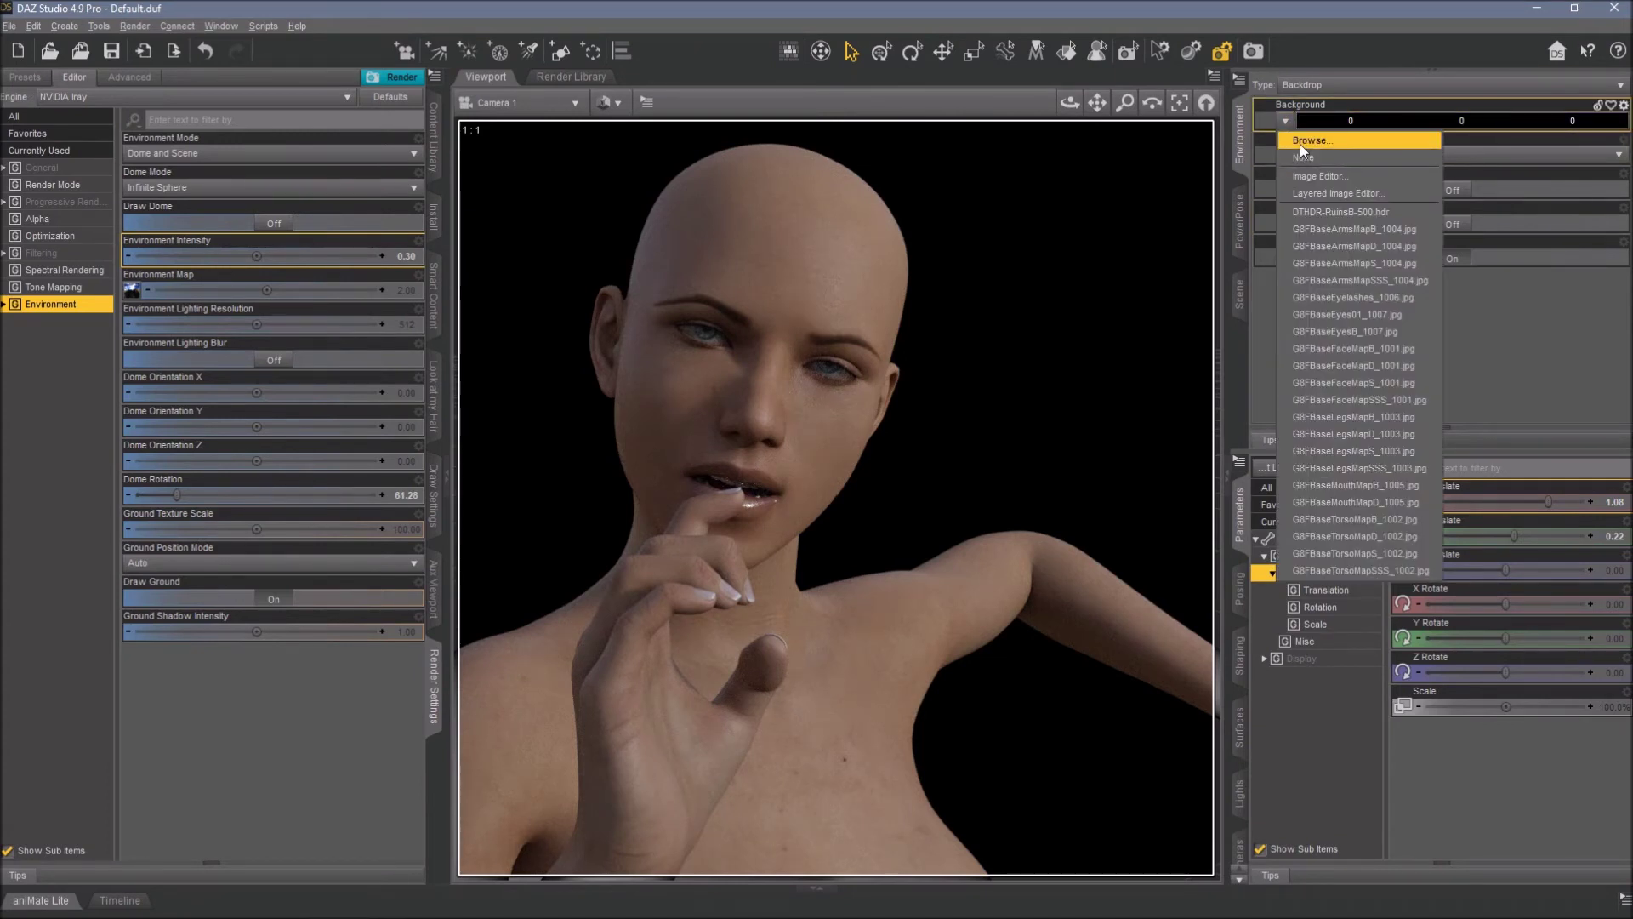
Load the dark texture image from the CosPP folder as the backdrop's background image
{"action": "left_click", "coordinate": [1346, 44]}
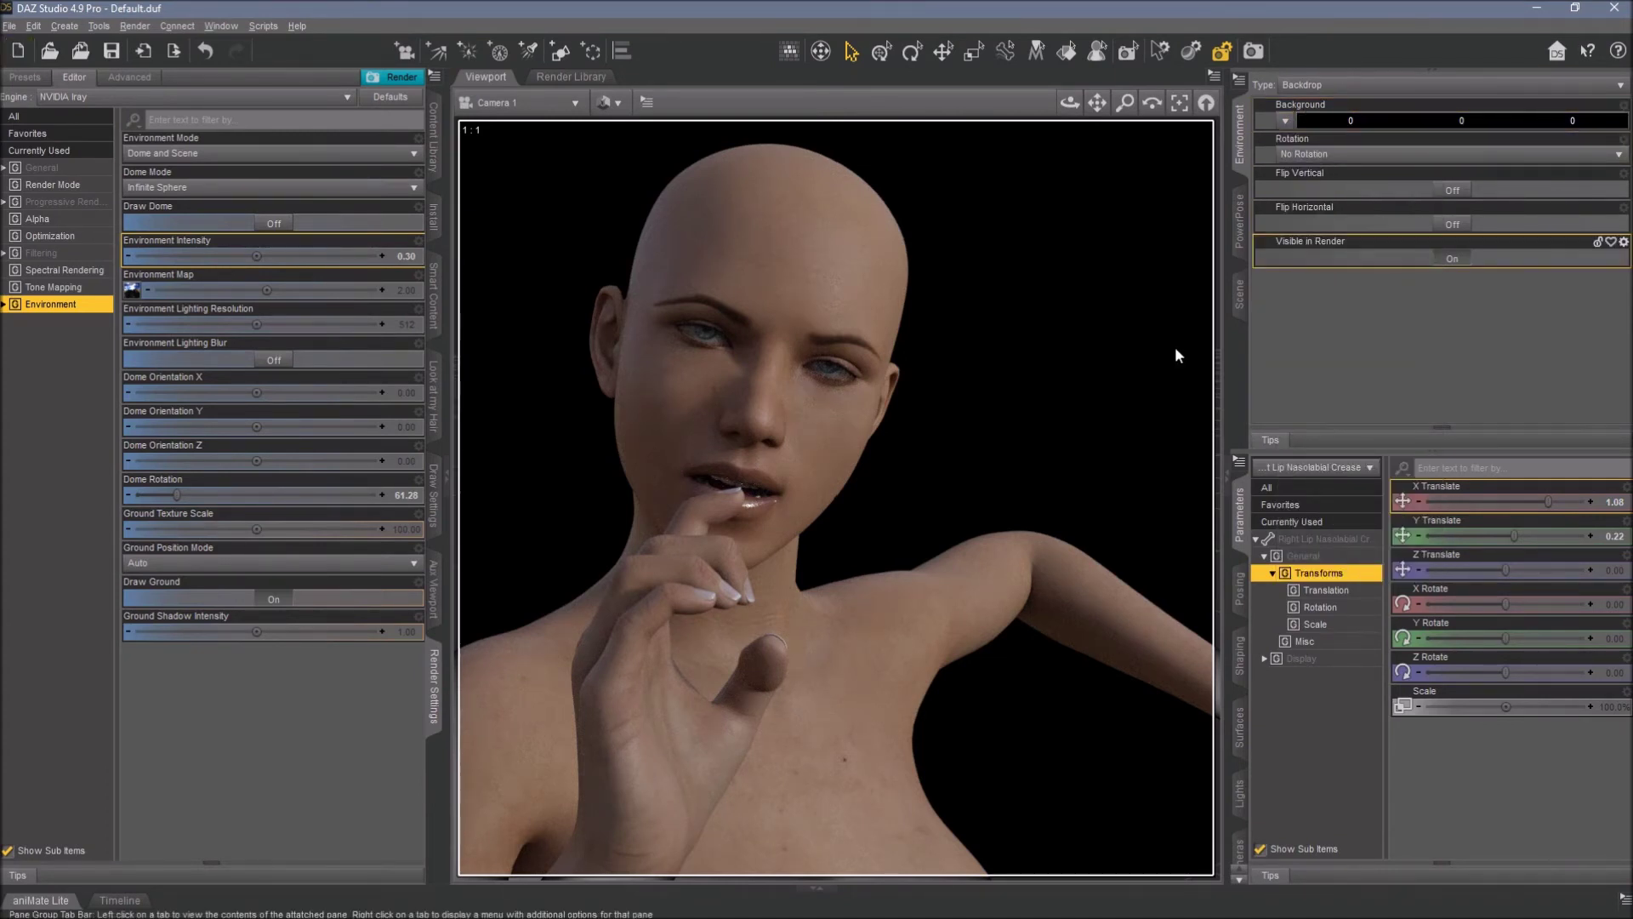
{"action": "left_click", "coordinate": [1284, 126]}
{"action": "left_click", "coordinate": [1301, 146]}
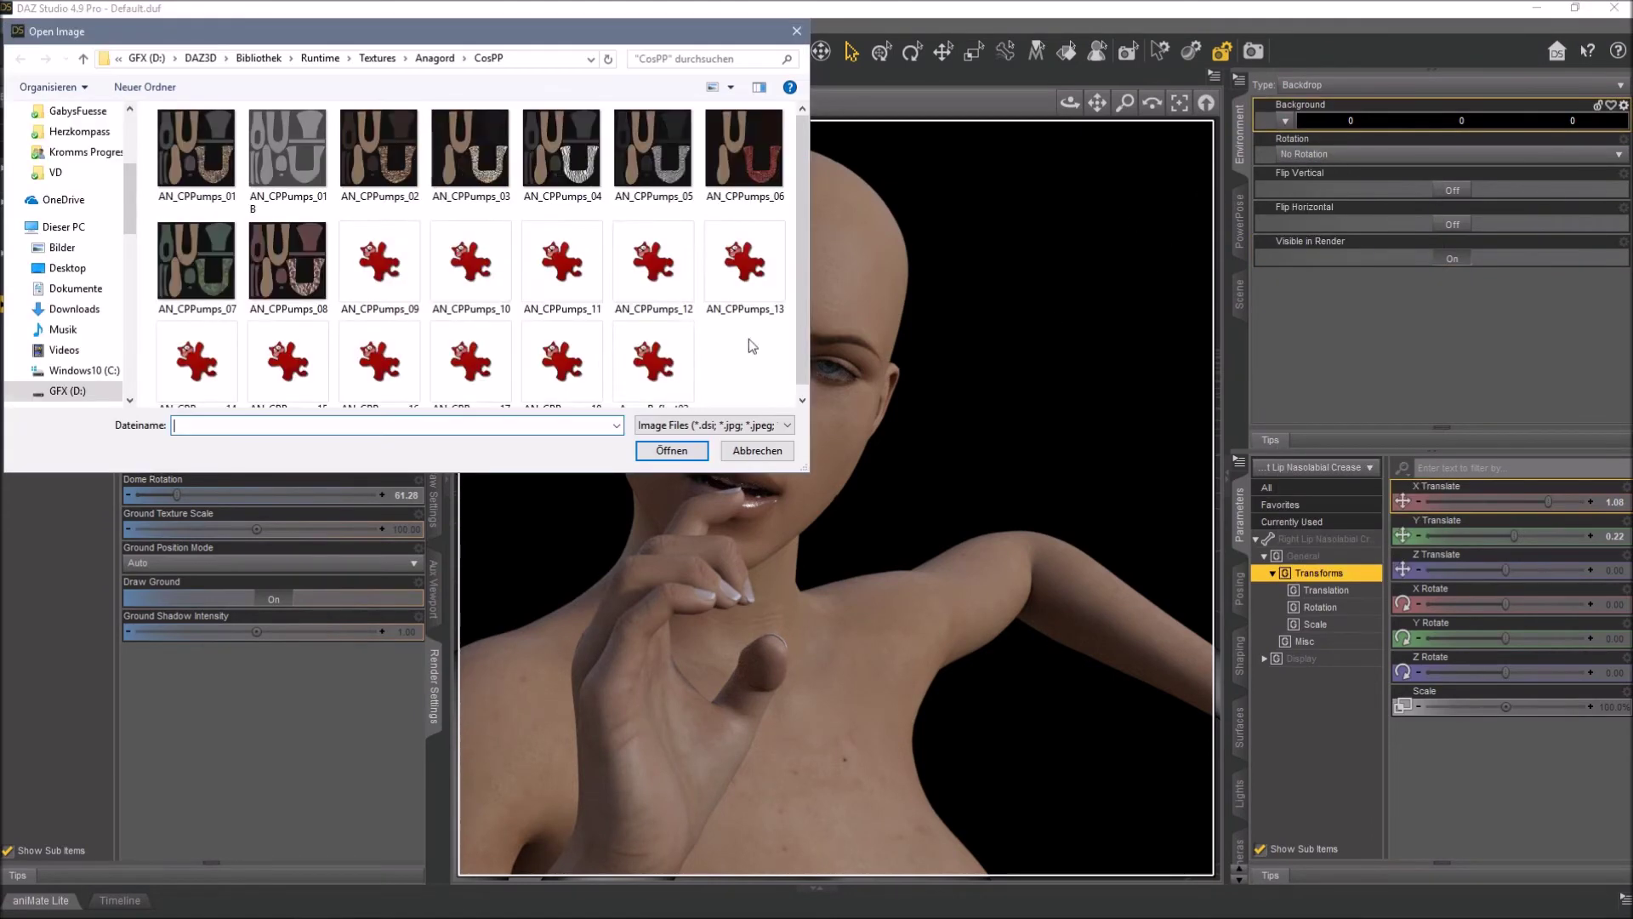
{"action": "scroll", "coordinate": [570, 314], "scroll_direction": "down", "scroll_amount": 1}
{"action": "double_click", "coordinate": [653, 349]}
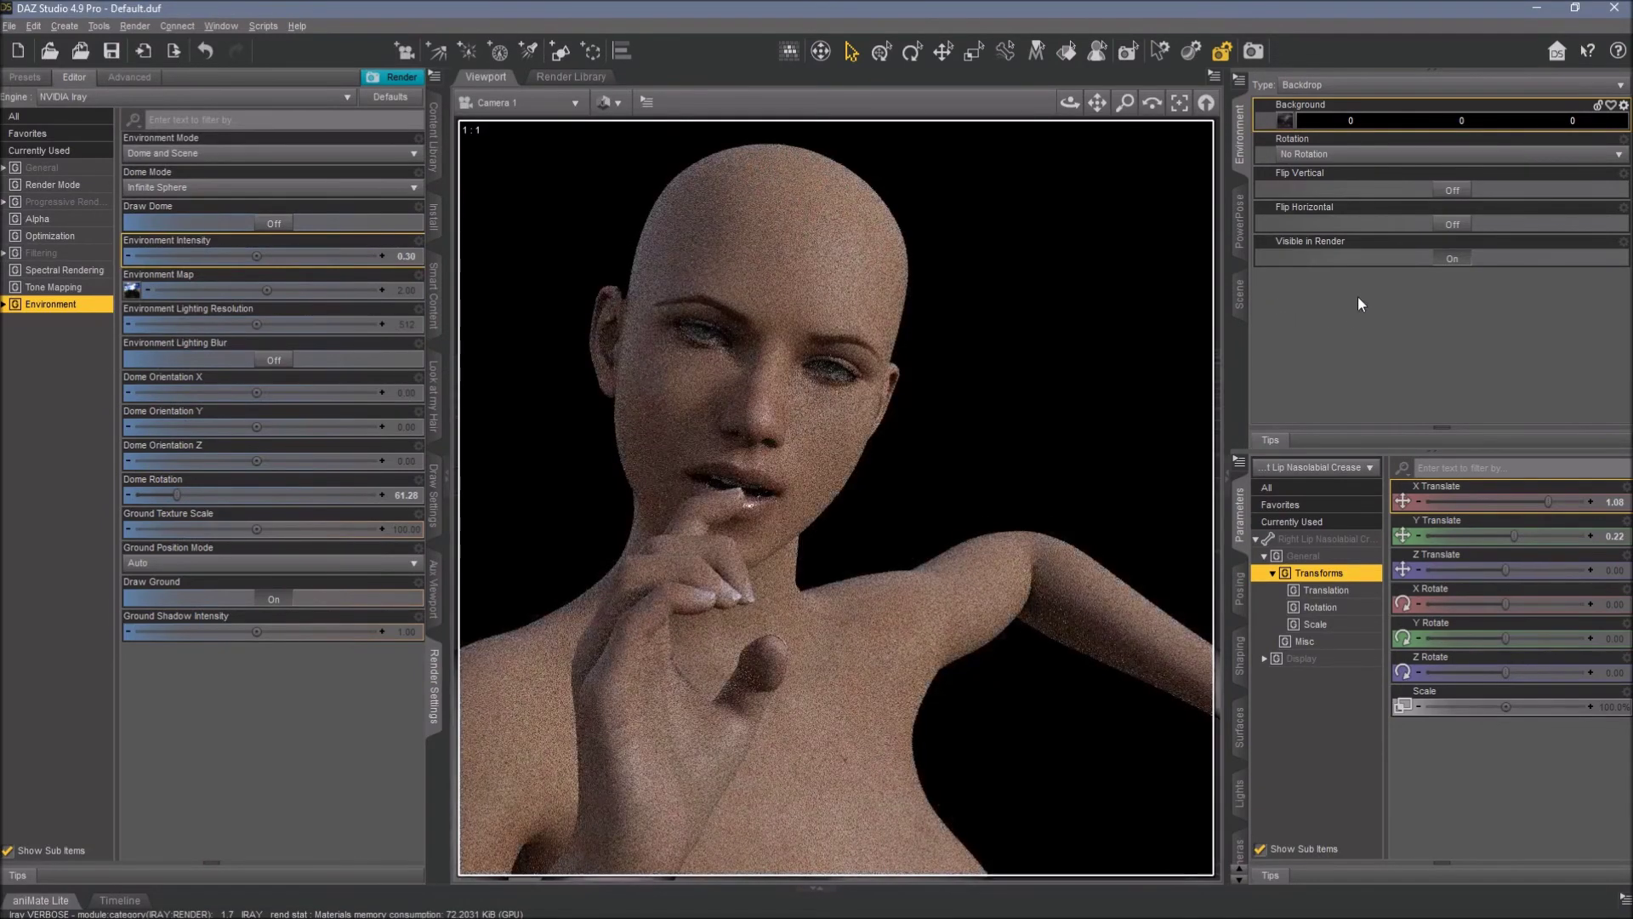
Set the backdrop colour to white, 255 255 255
{"action": "left_click", "coordinate": [1412, 120]}
{"action": "left_click", "coordinate": [787, 462]}
{"action": "left_click", "coordinate": [914, 587]}
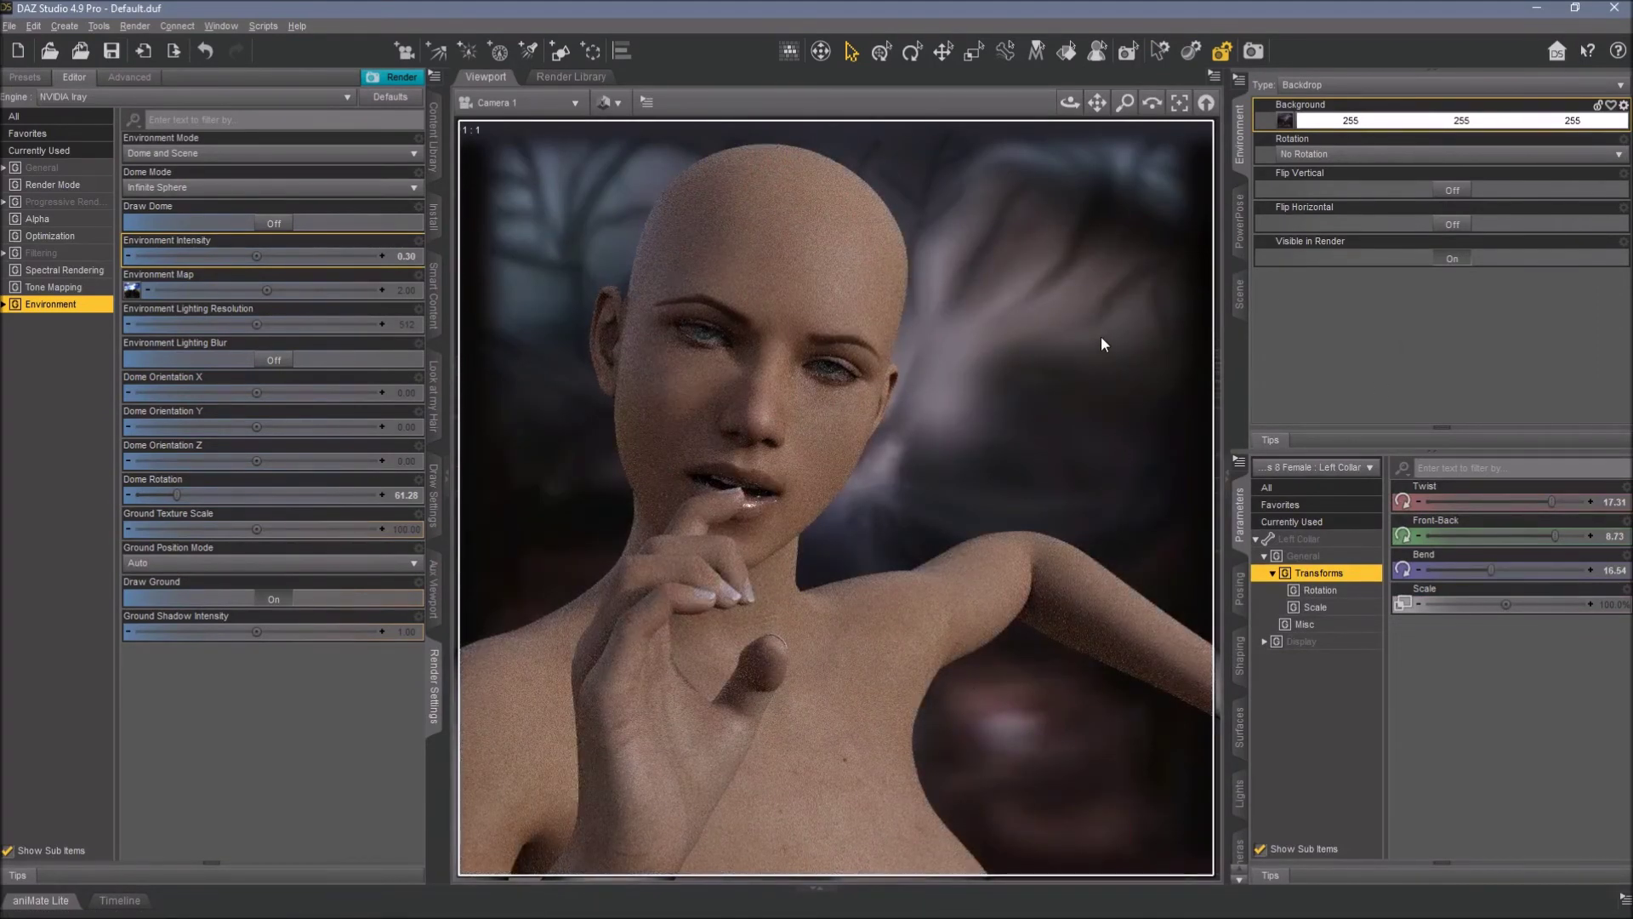
Switch the viewport draw style from NVIDIA Iray to Texture Shaded
{"action": "left_click", "coordinate": [606, 102]}
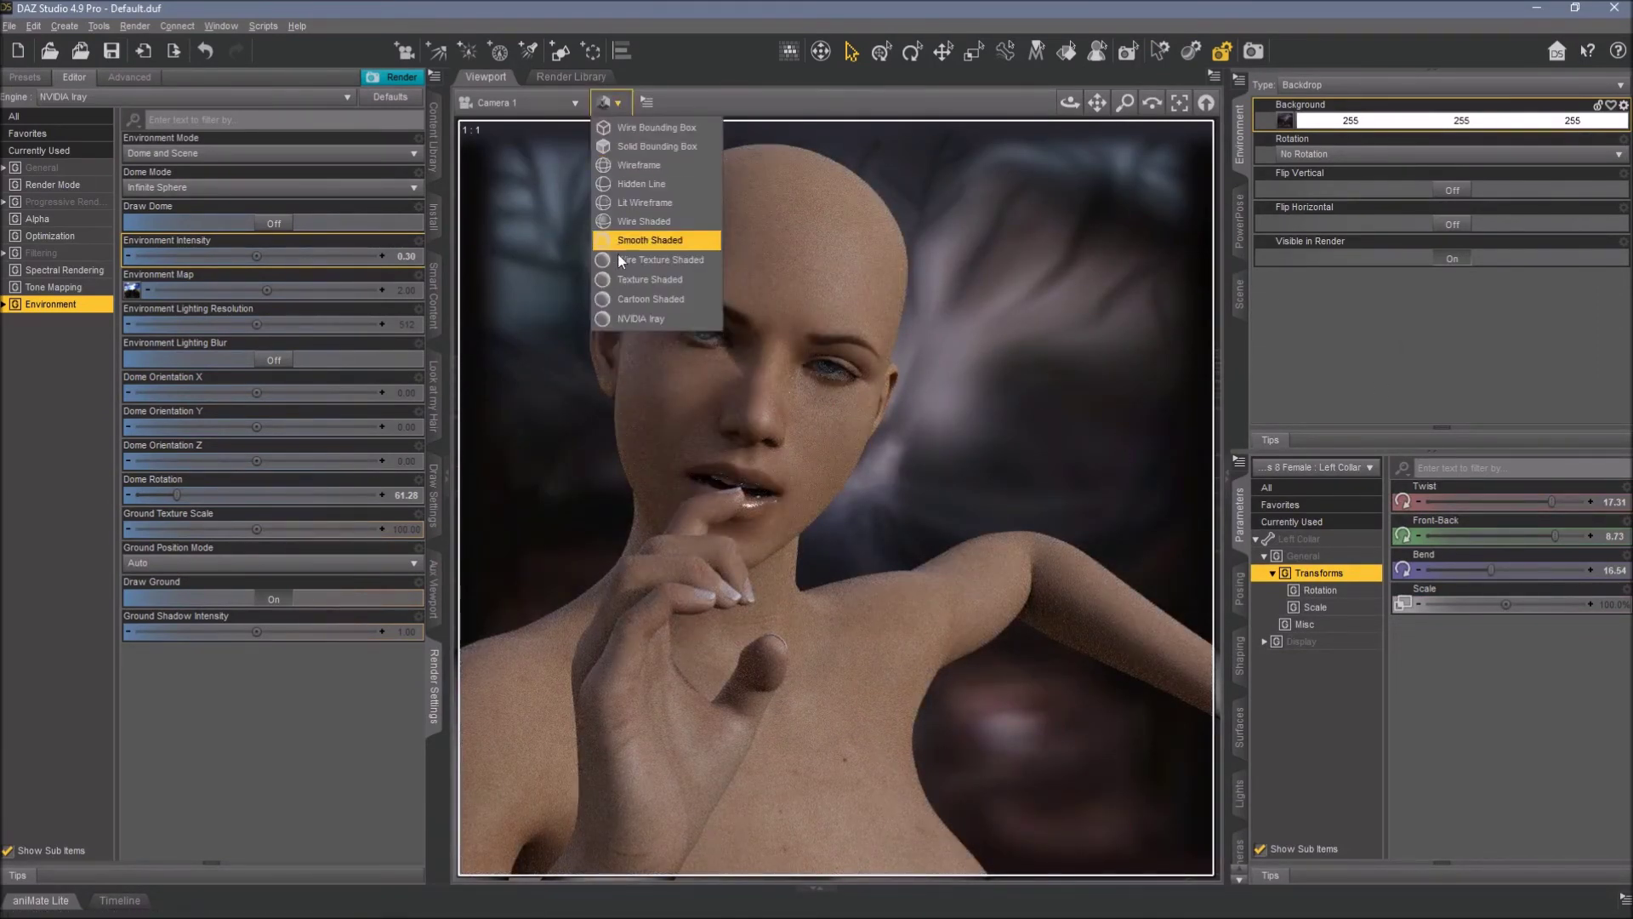
{"action": "left_click", "coordinate": [626, 280]}
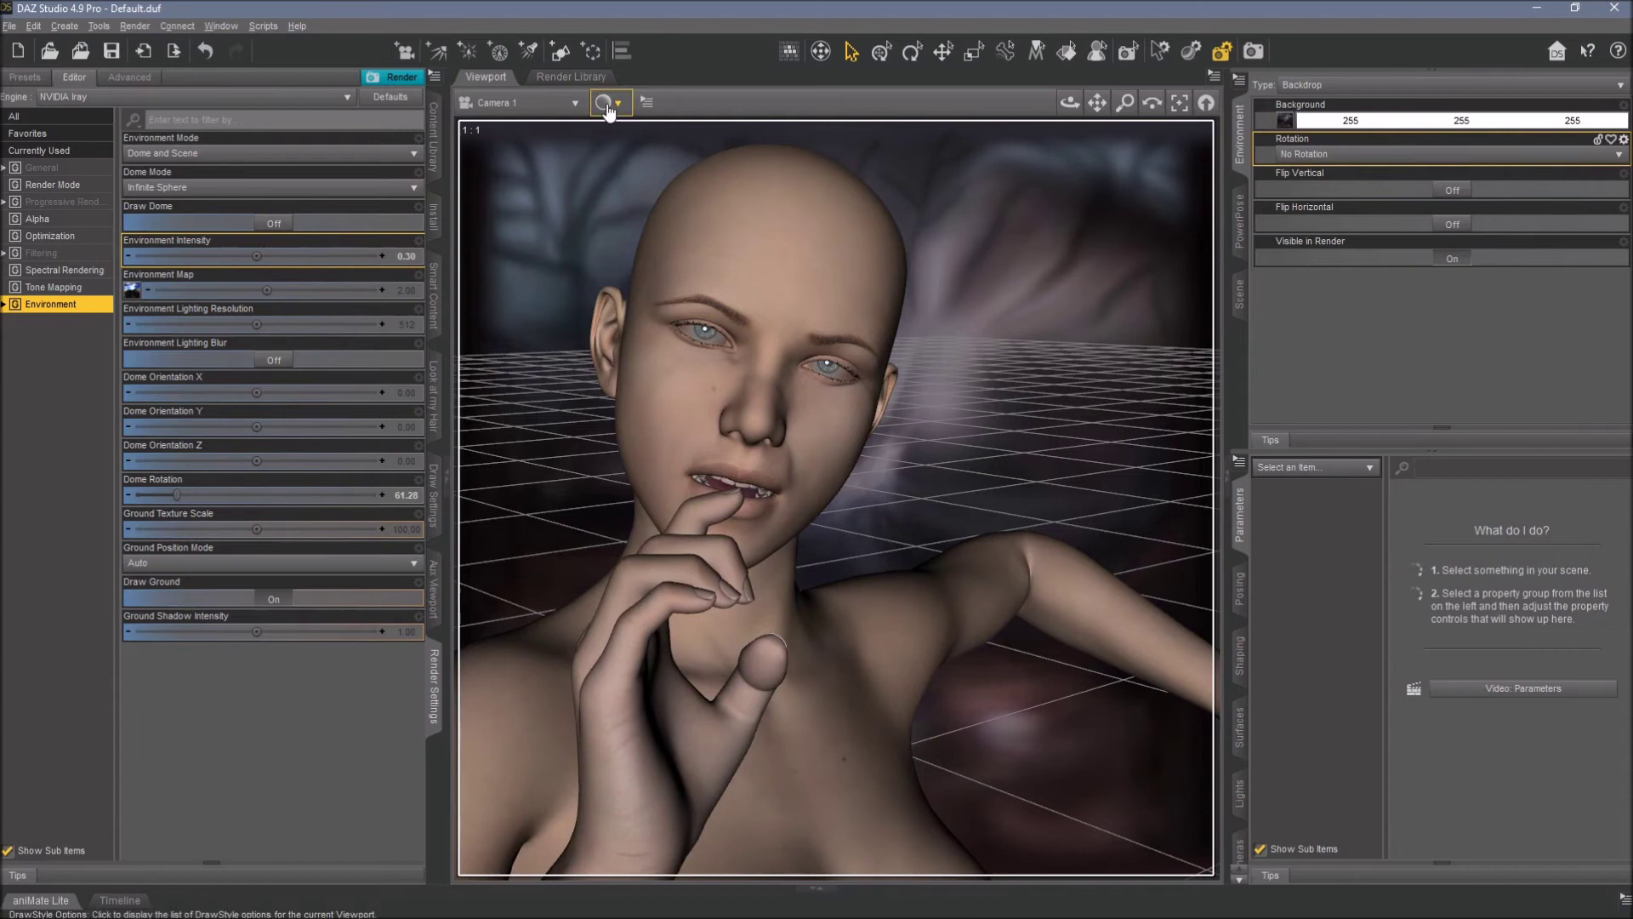
{"action": "left_click", "coordinate": [609, 109]}
{"action": "left_click", "coordinate": [616, 285]}
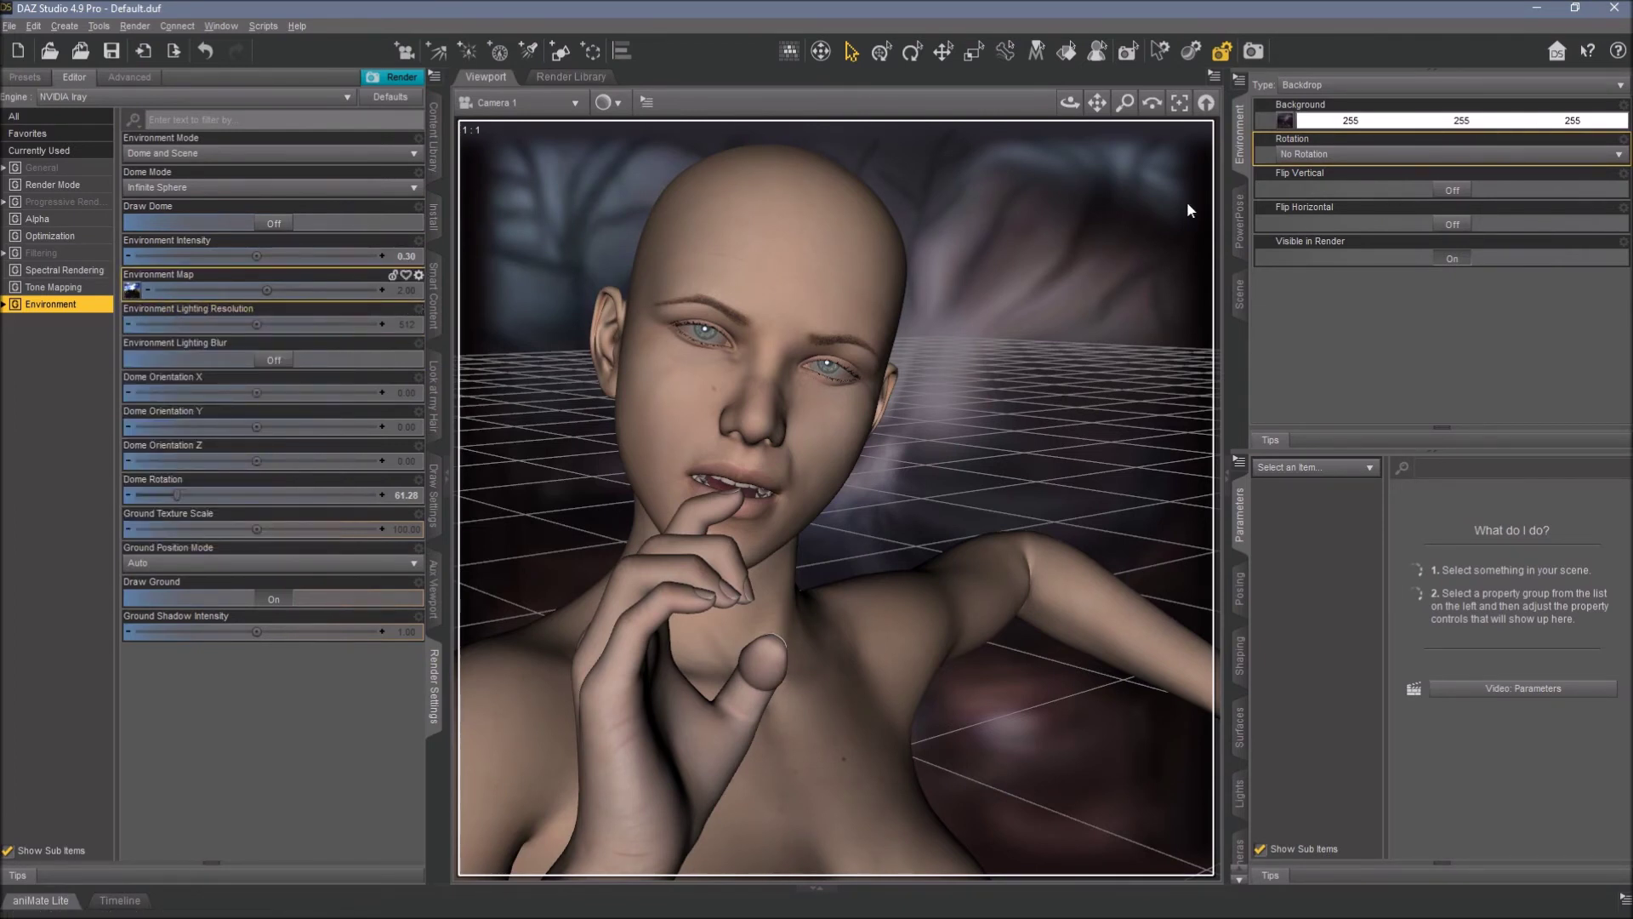
{"action": "mouse_move", "coordinate": [1286, 129]}
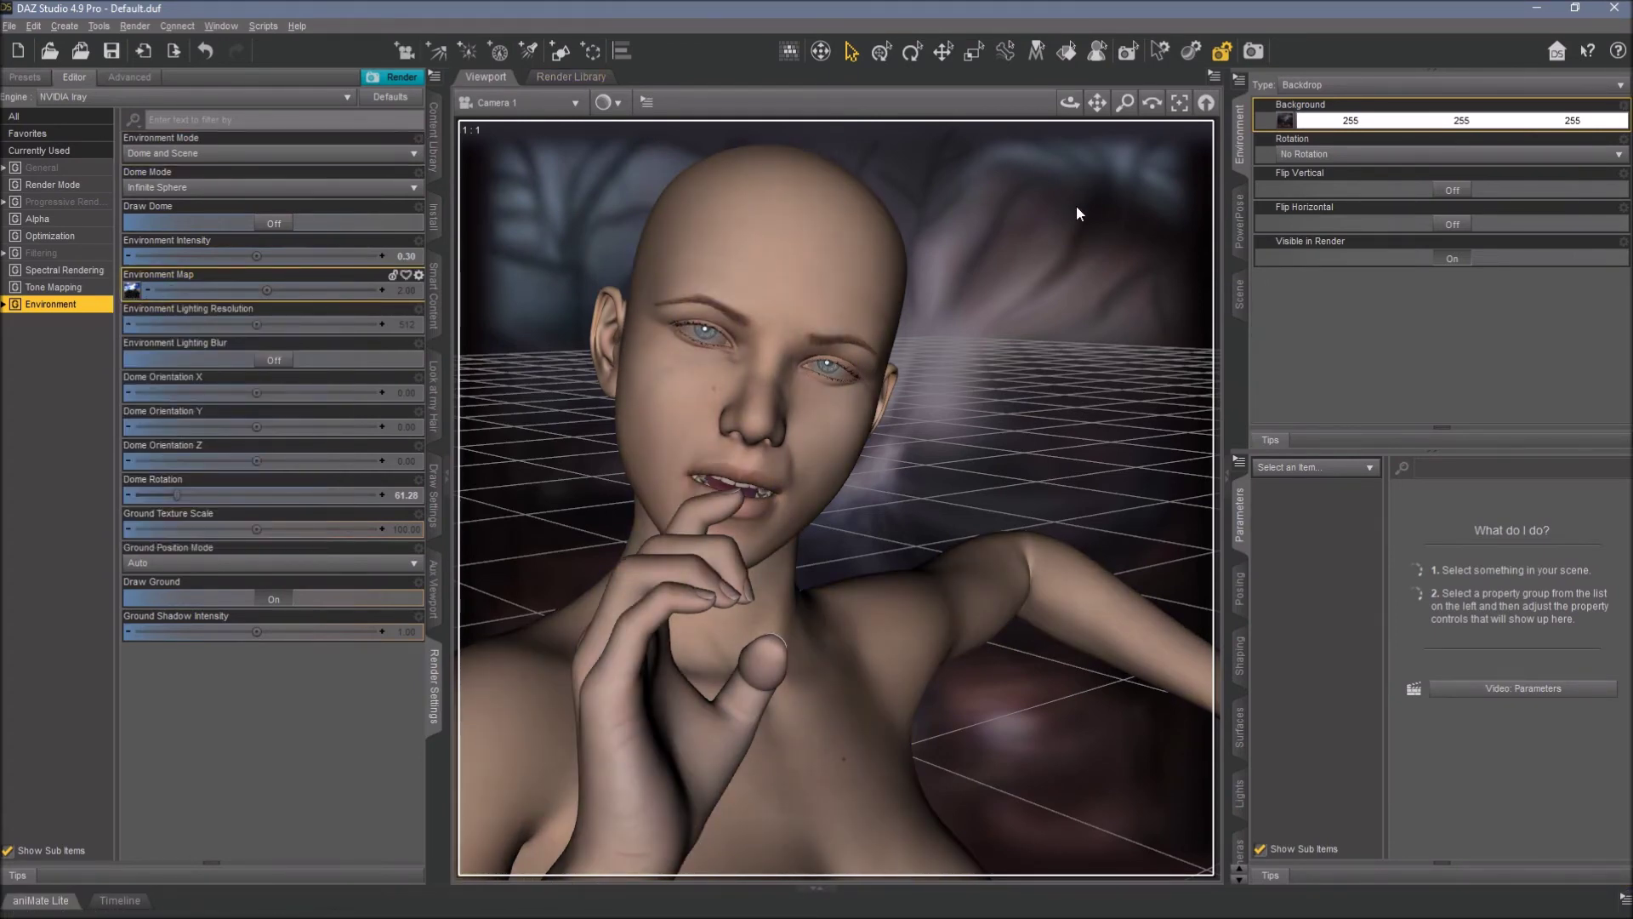
Set the backdrop's background image to None and the environment Type to None
{"action": "left_click", "coordinate": [1285, 124]}
{"action": "left_click", "coordinate": [1301, 158]}
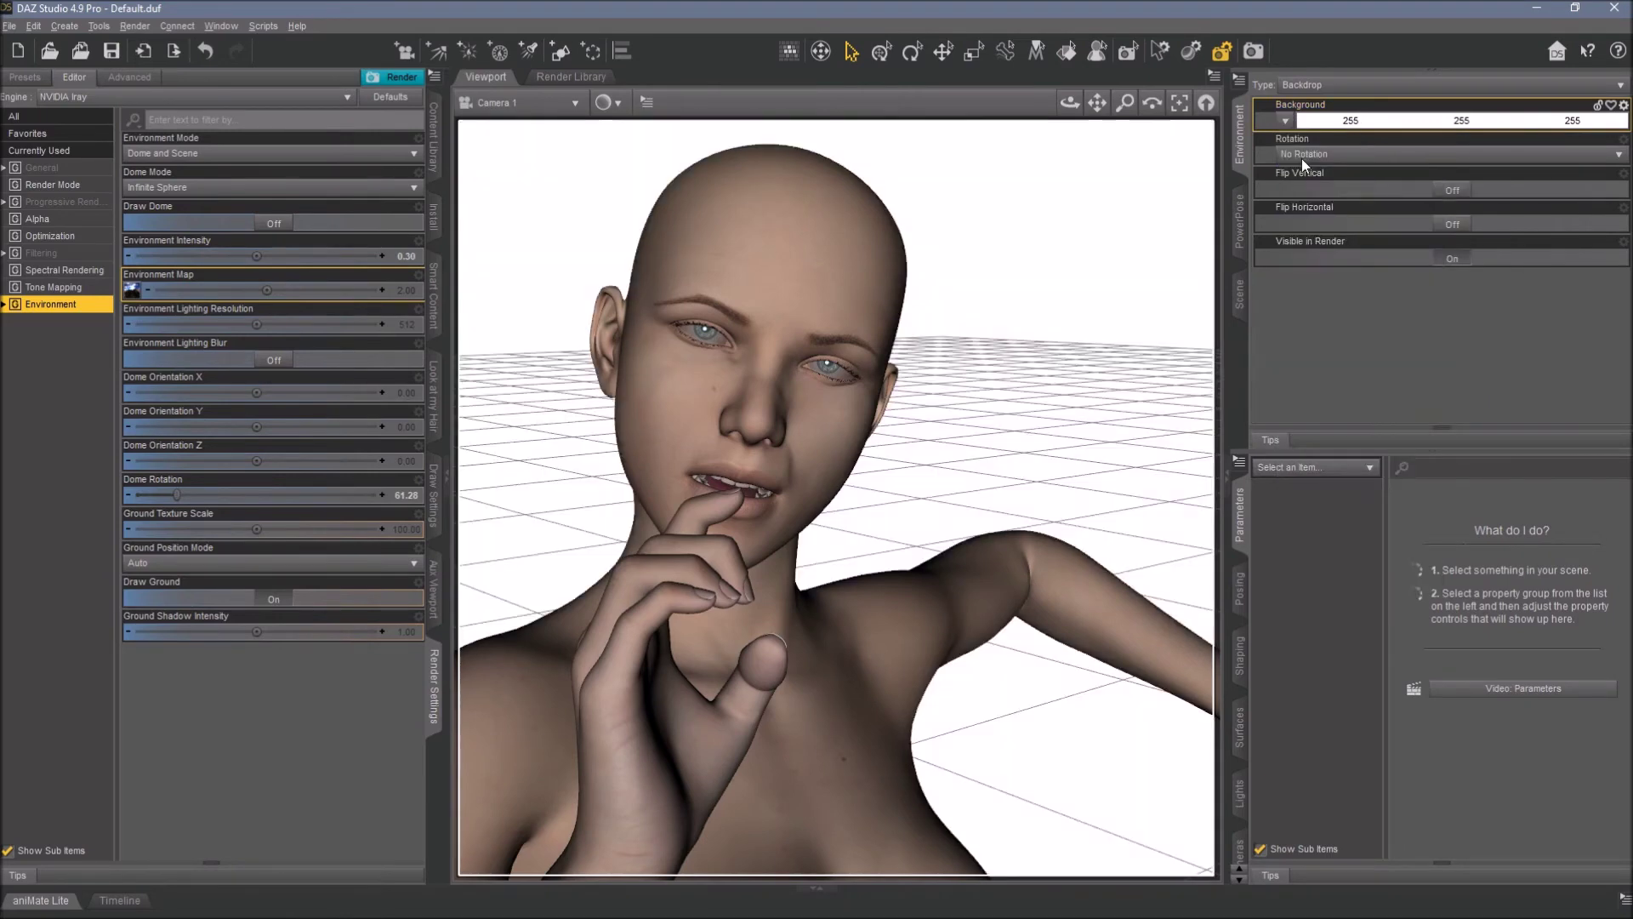
{"action": "left_click", "coordinate": [1286, 120]}
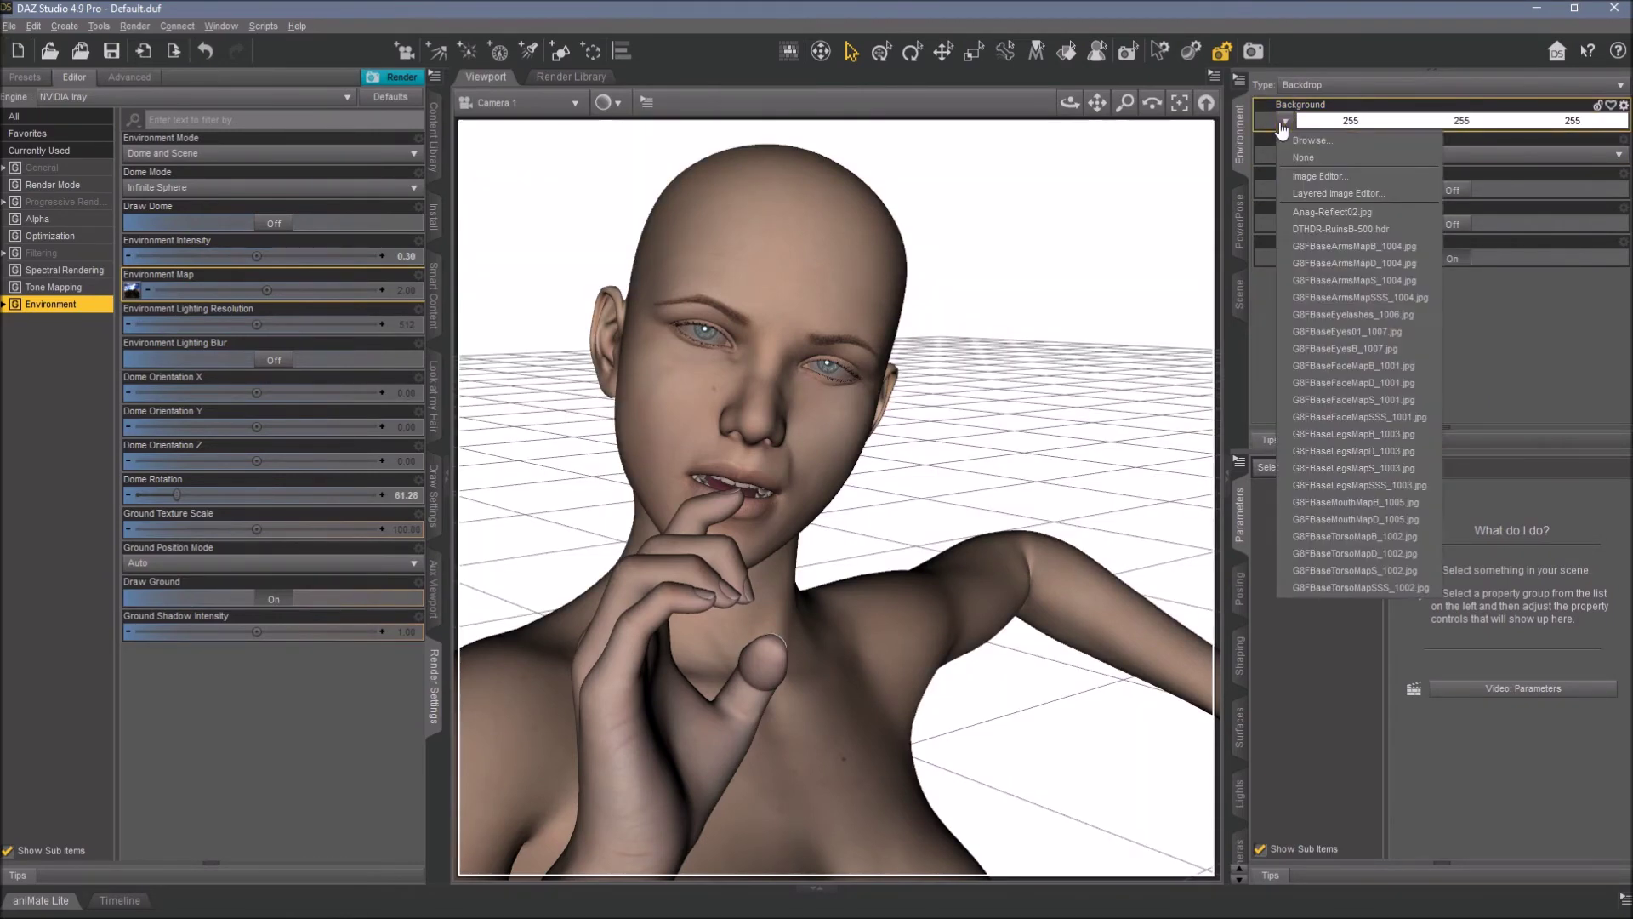
{"action": "left_click", "coordinate": [1306, 159]}
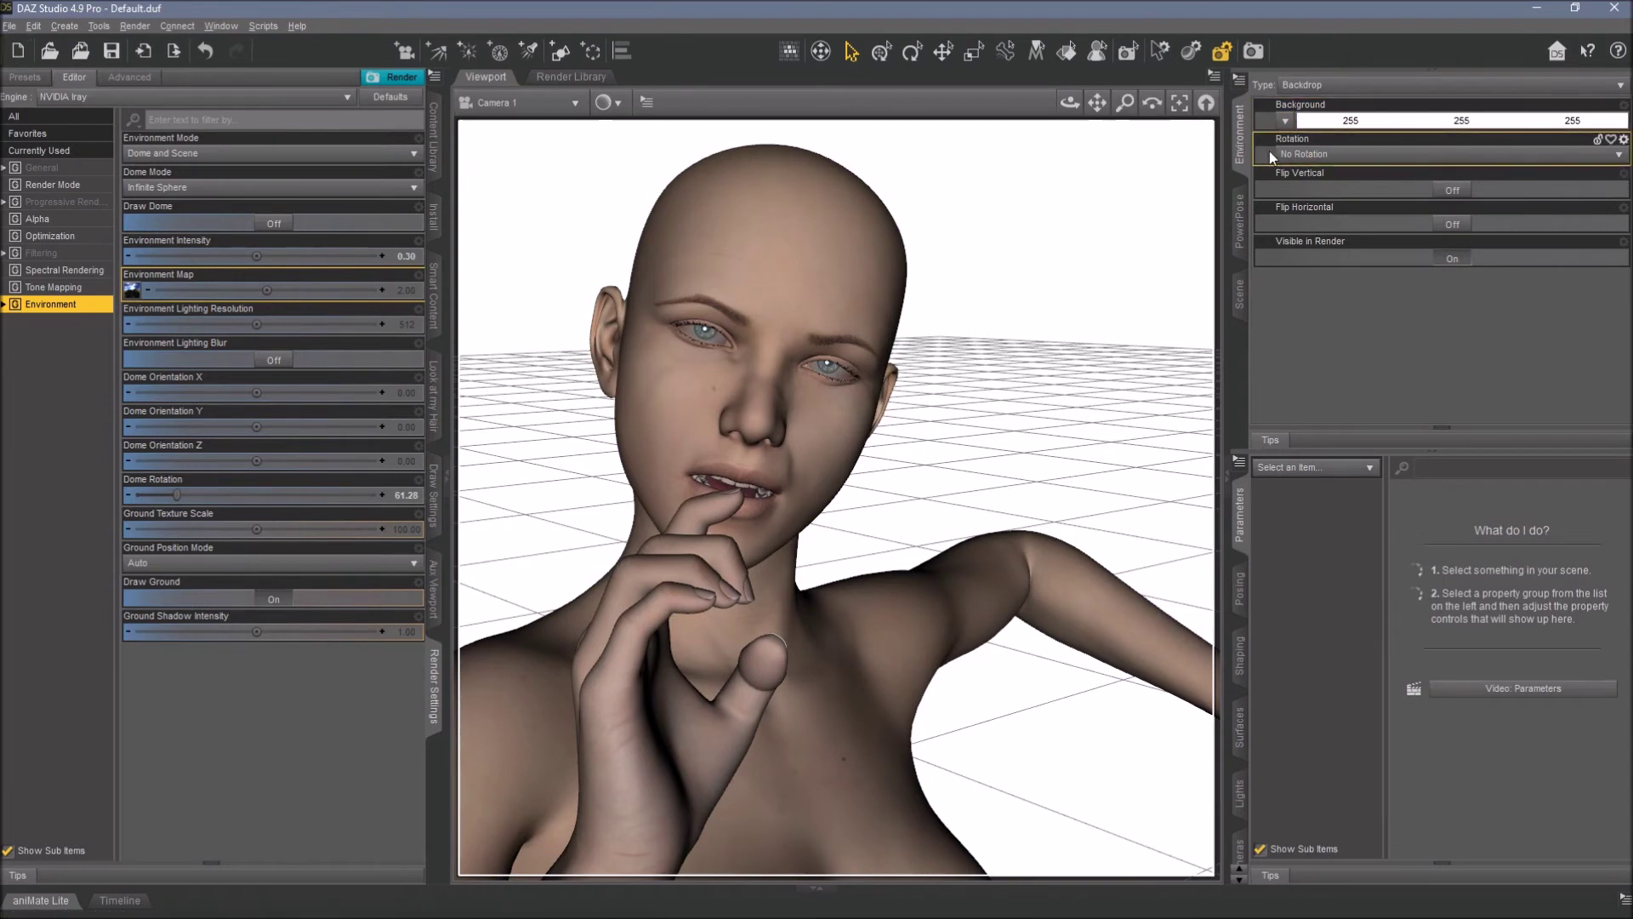
{"action": "left_click", "coordinate": [1295, 154]}
{"action": "left_click", "coordinate": [1318, 86]}
{"action": "left_click", "coordinate": [1316, 105]}
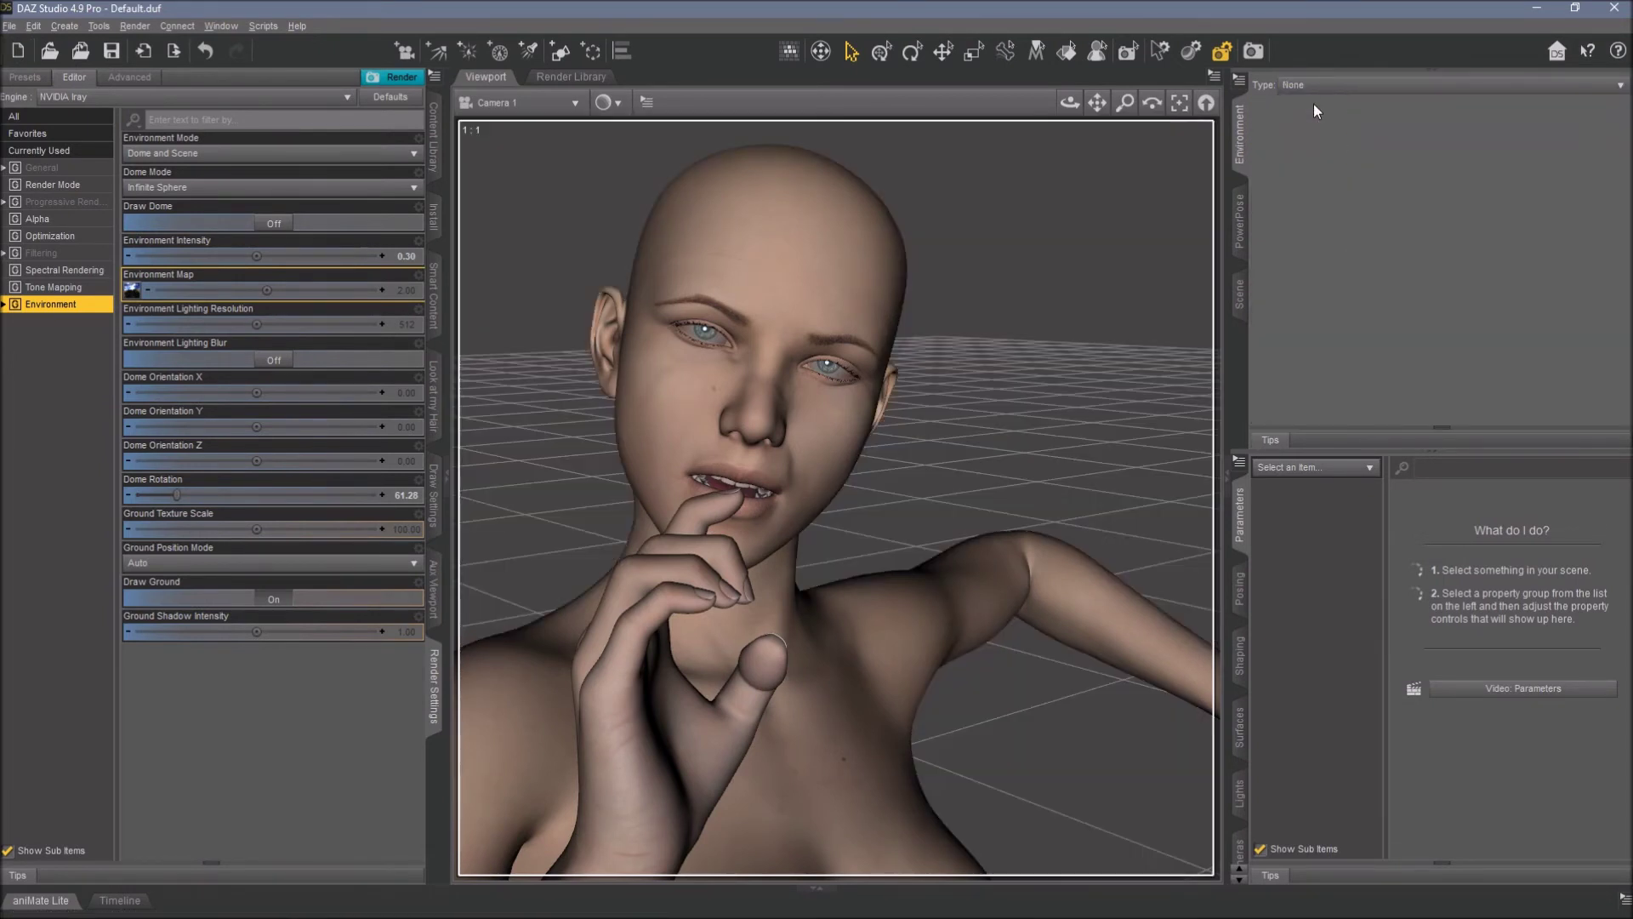
Move the Scene tab above PowerPose in the right-hand pane stack
{"action": "left_click", "coordinate": [1240, 294]}
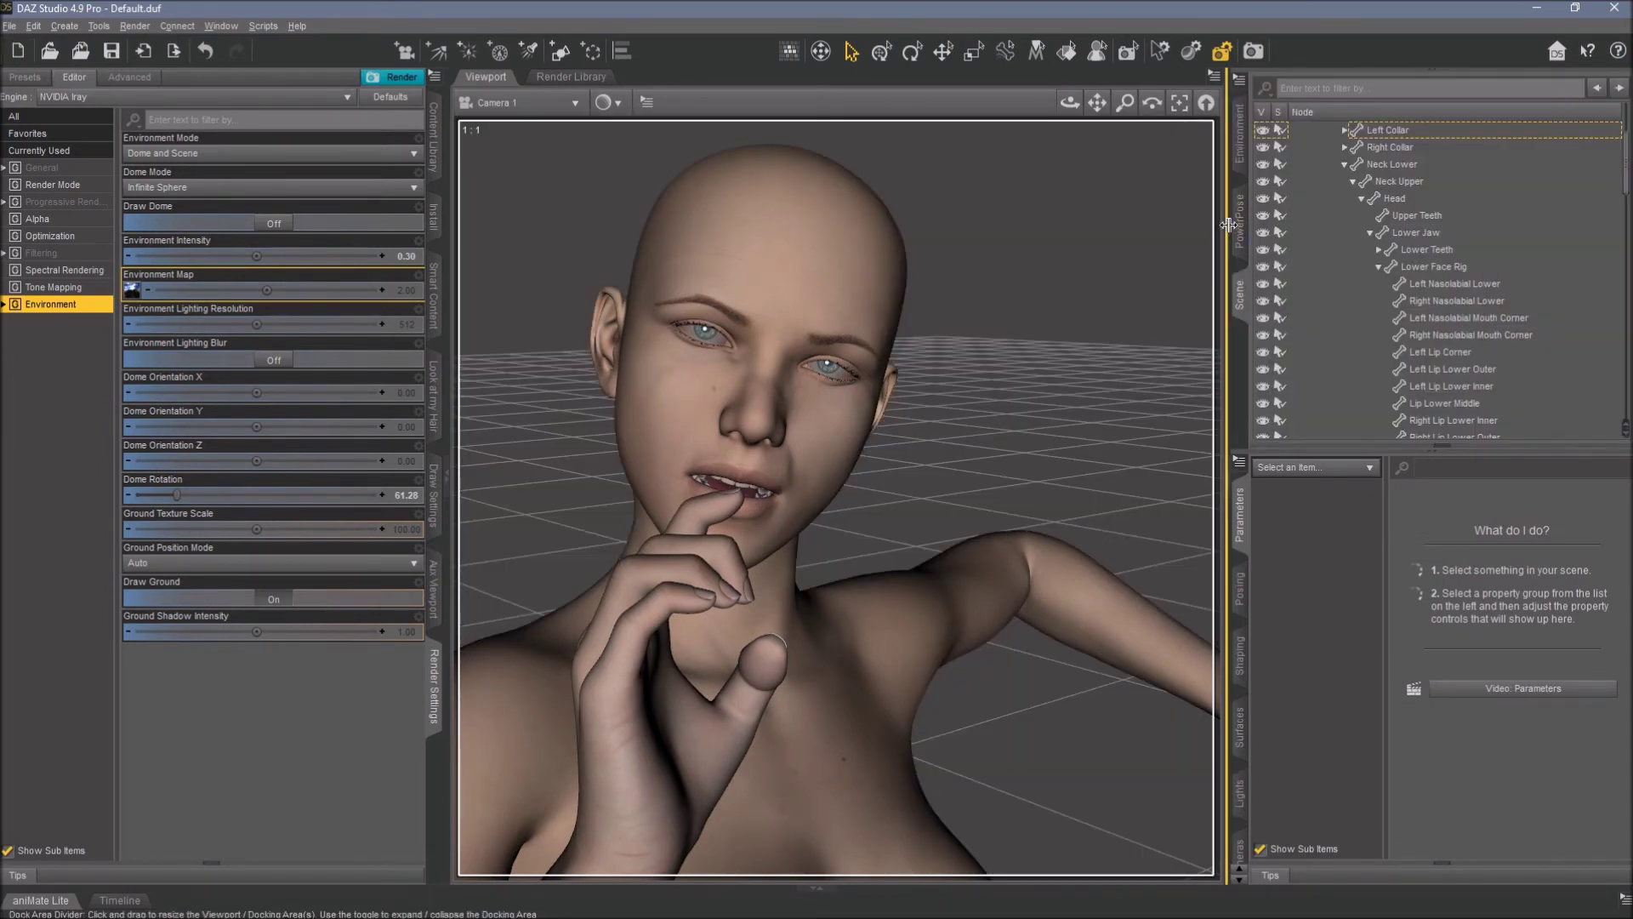
{"action": "left_click", "coordinate": [1239, 221]}
{"action": "left_click", "coordinate": [1239, 135]}
{"action": "left_click_drag", "start_coordinate": [1239, 293], "coordinate": [1239, 211]}
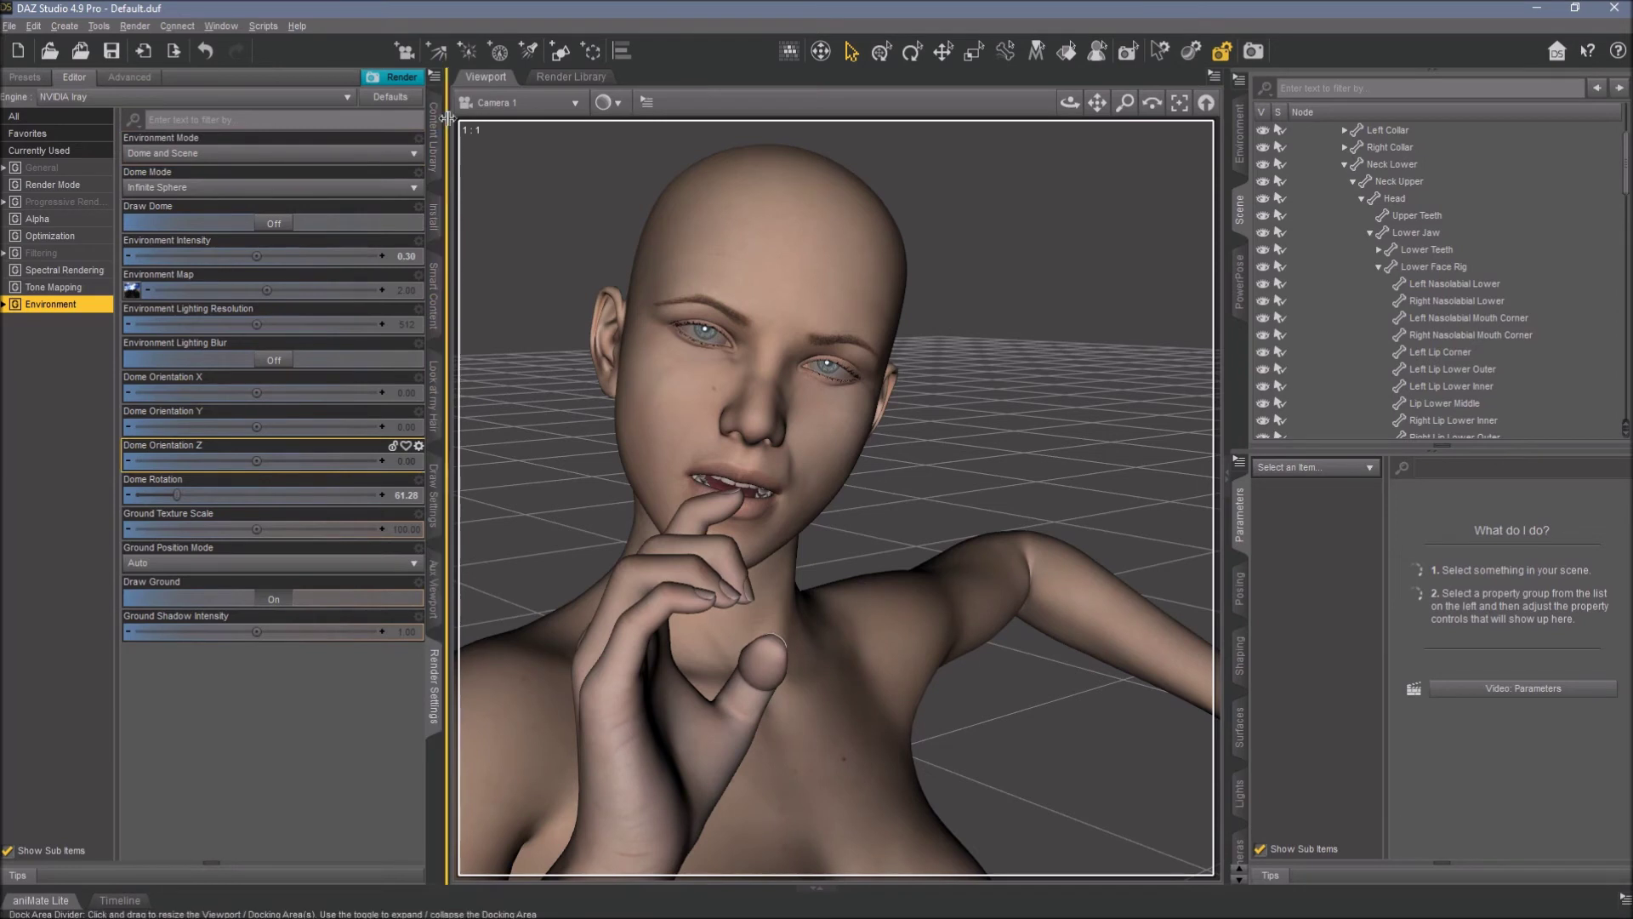
Place Render Settings, Aux Viewport, then Smart Content directly under Content Library
{"action": "left_click", "coordinate": [434, 140]}
{"action": "left_click", "coordinate": [434, 685]}
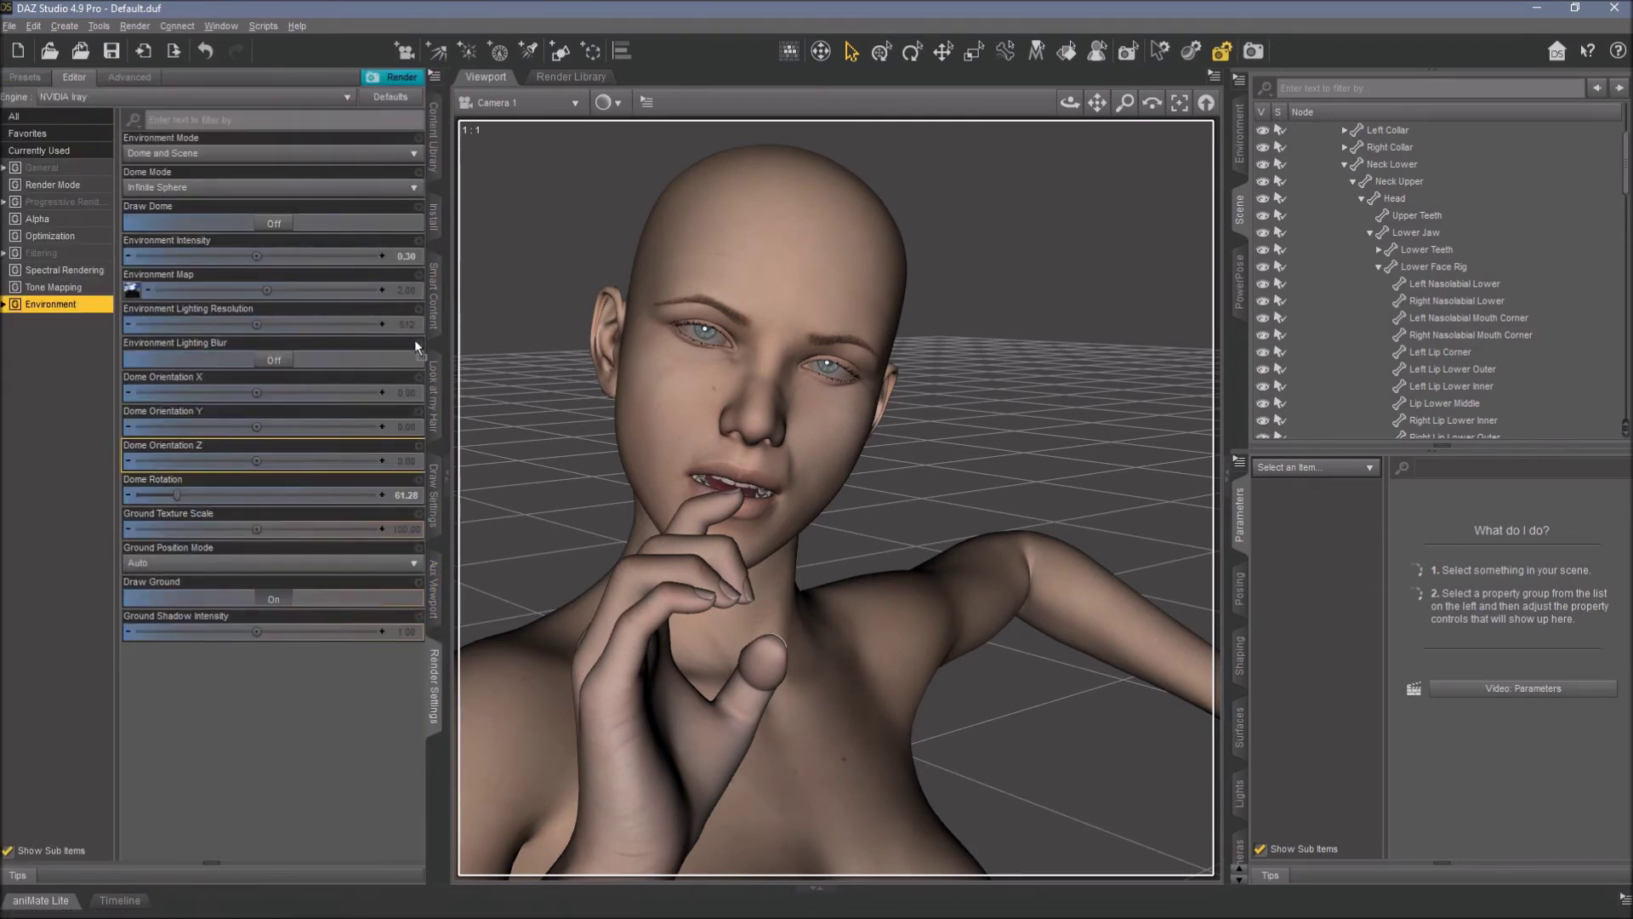
{"action": "left_click_drag", "start_coordinate": [430, 197], "coordinate": [431, 200]}
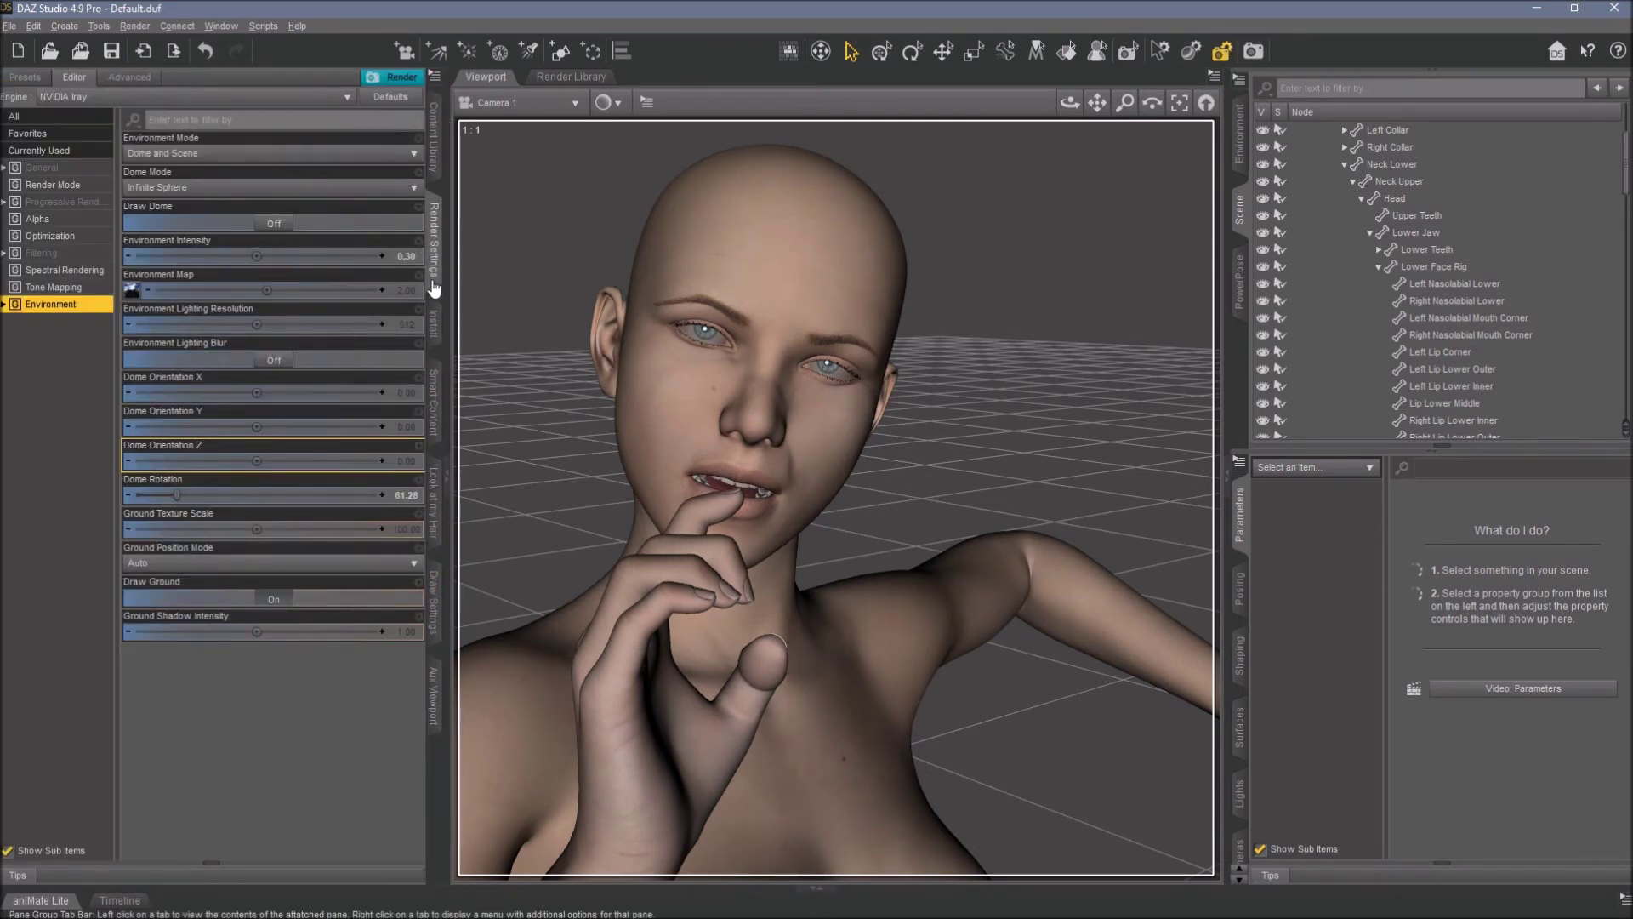
{"action": "left_click_drag", "start_coordinate": [436, 417], "coordinate": [439, 322]}
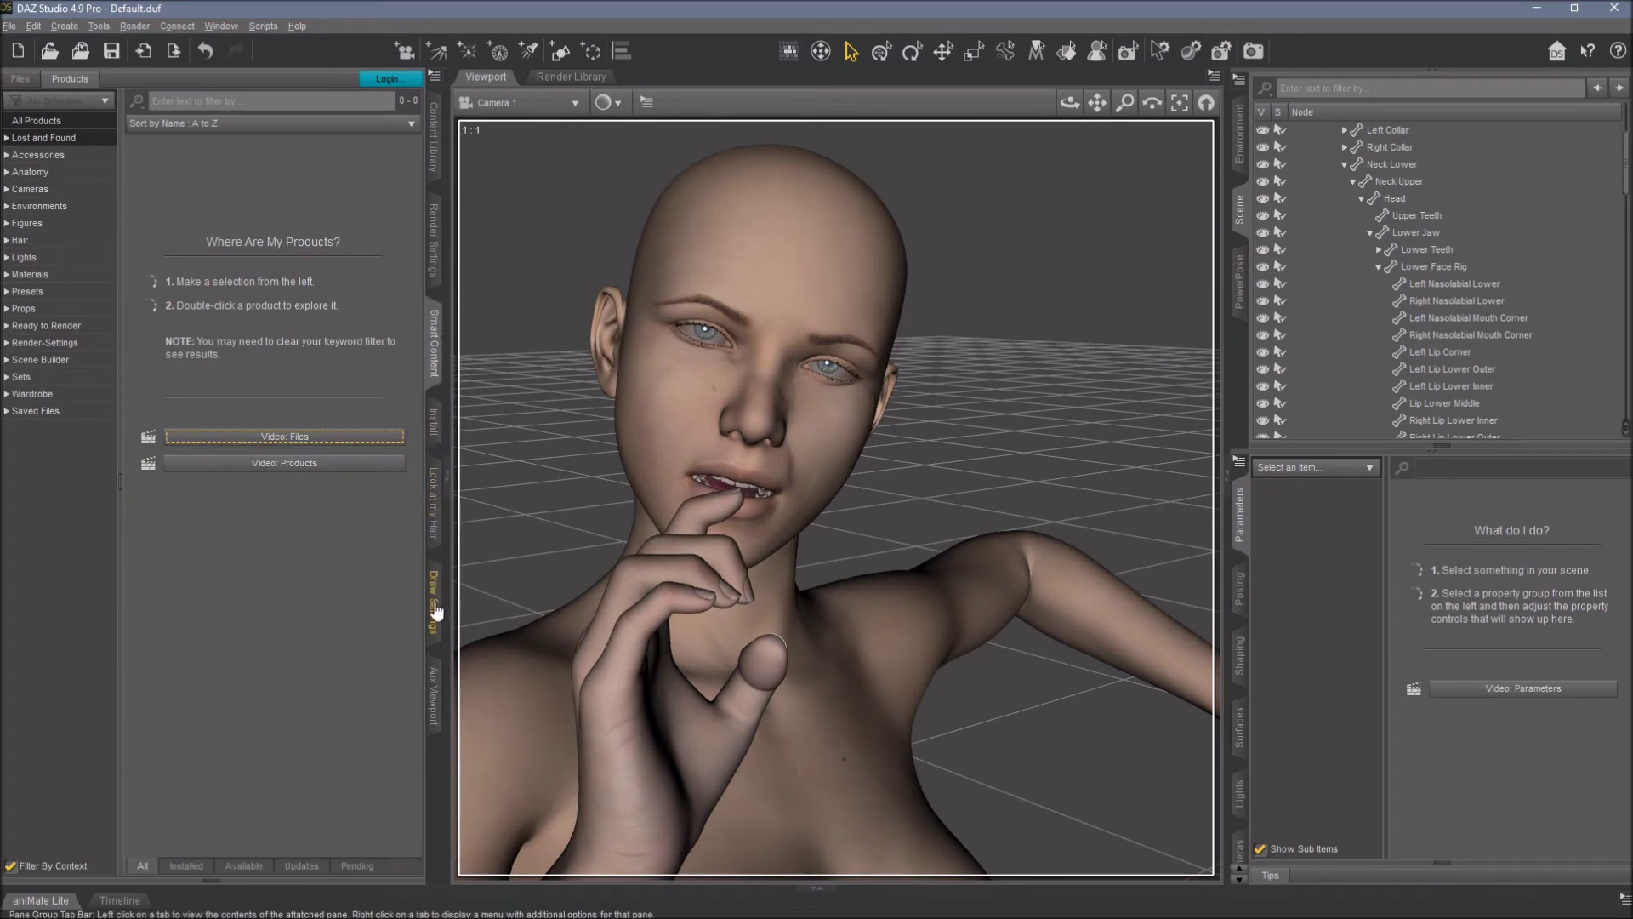
{"action": "left_click", "coordinate": [437, 704]}
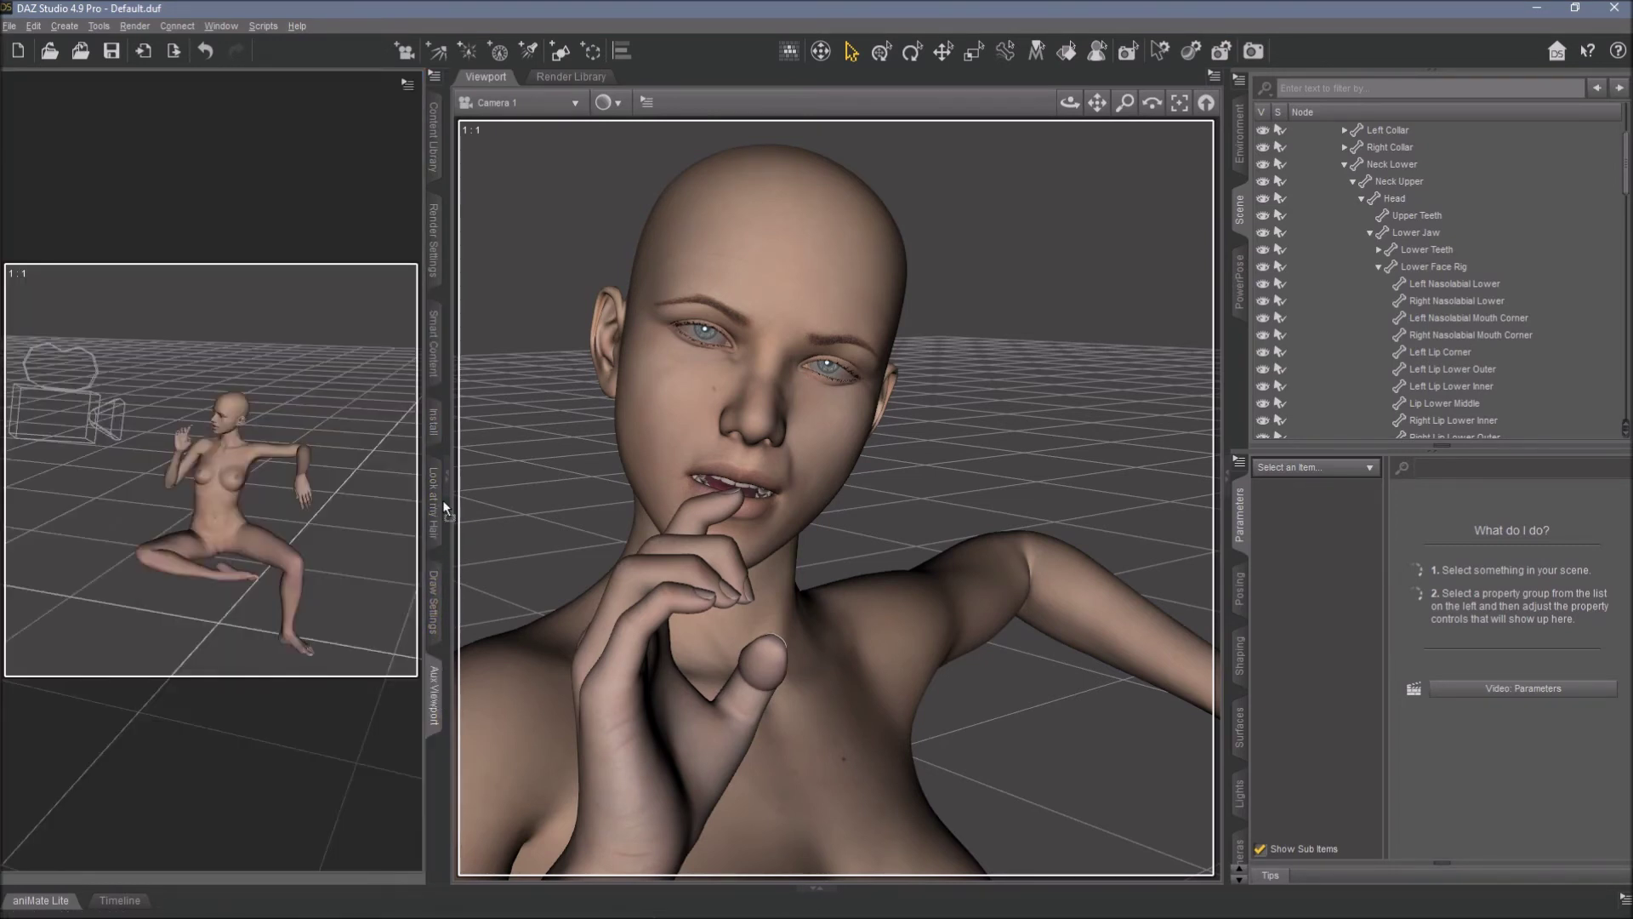
{"action": "left_click_drag", "start_coordinate": [436, 302], "coordinate": [434, 314]}
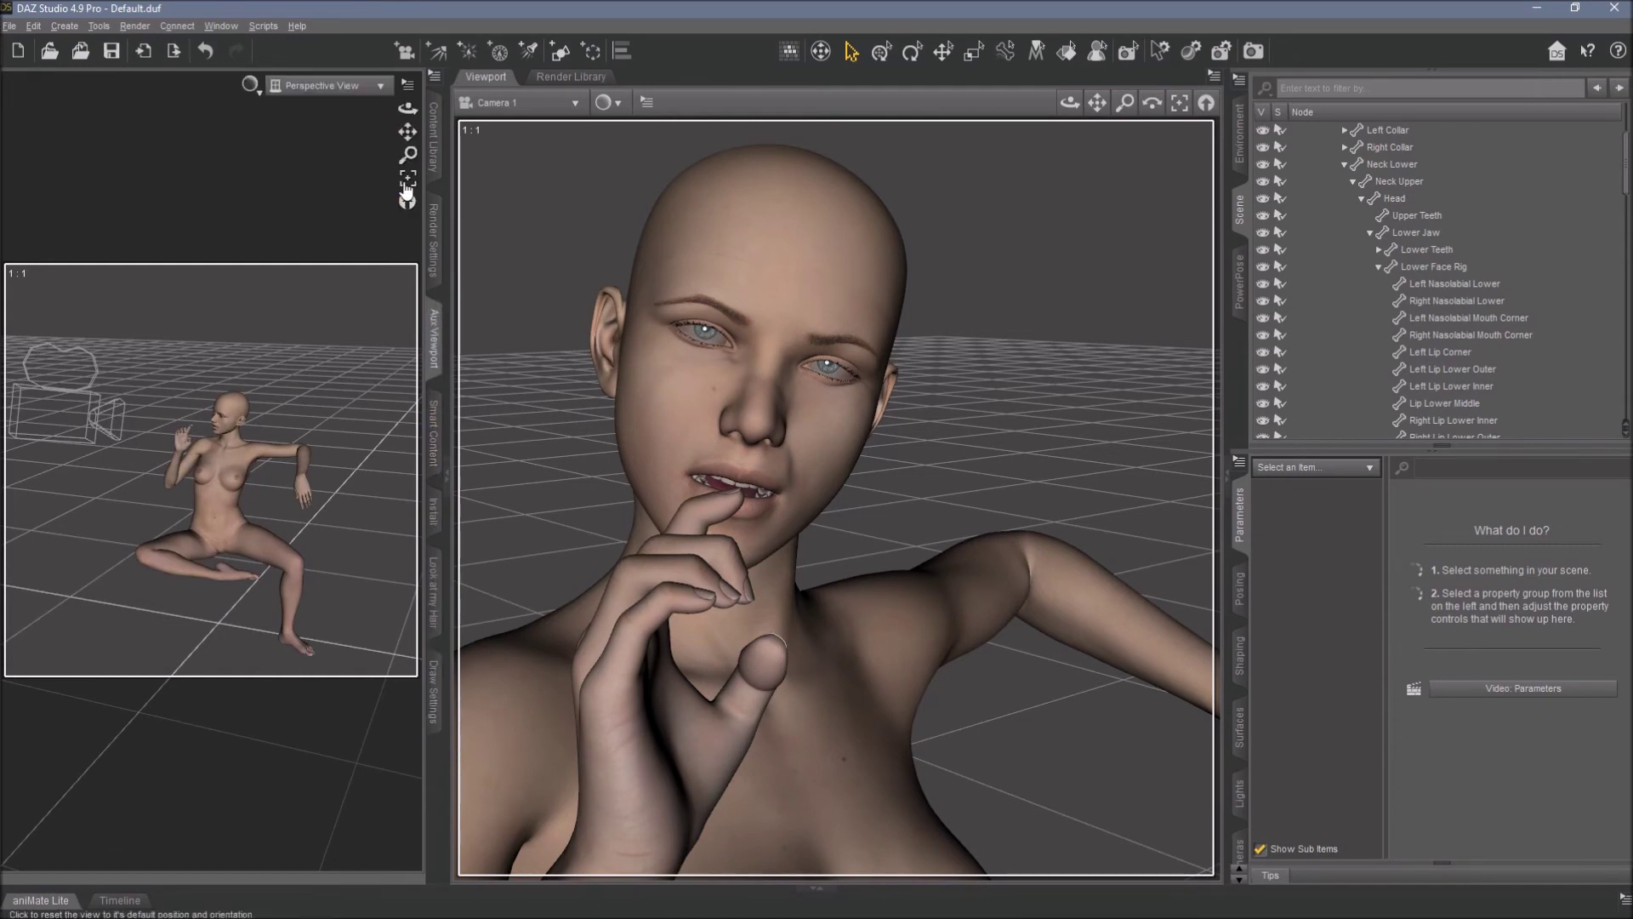
Move Surfaces, Lights and Cameras up after Parameters, pushing Shaping to the end
{"action": "left_click", "coordinate": [435, 136]}
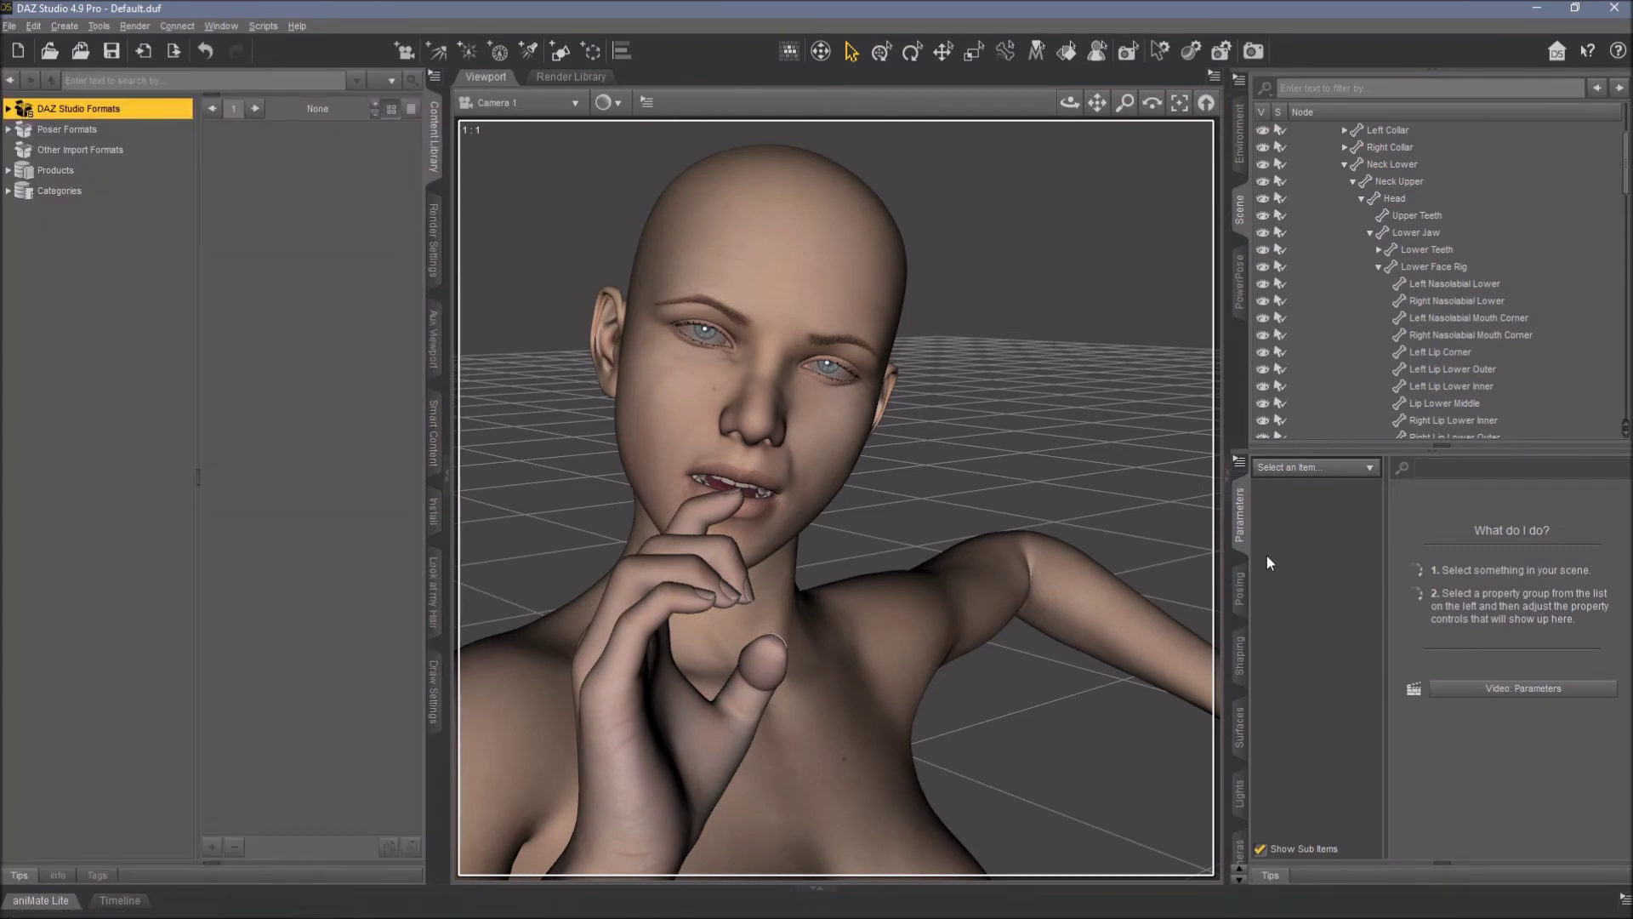
{"action": "left_click", "coordinate": [1240, 727]}
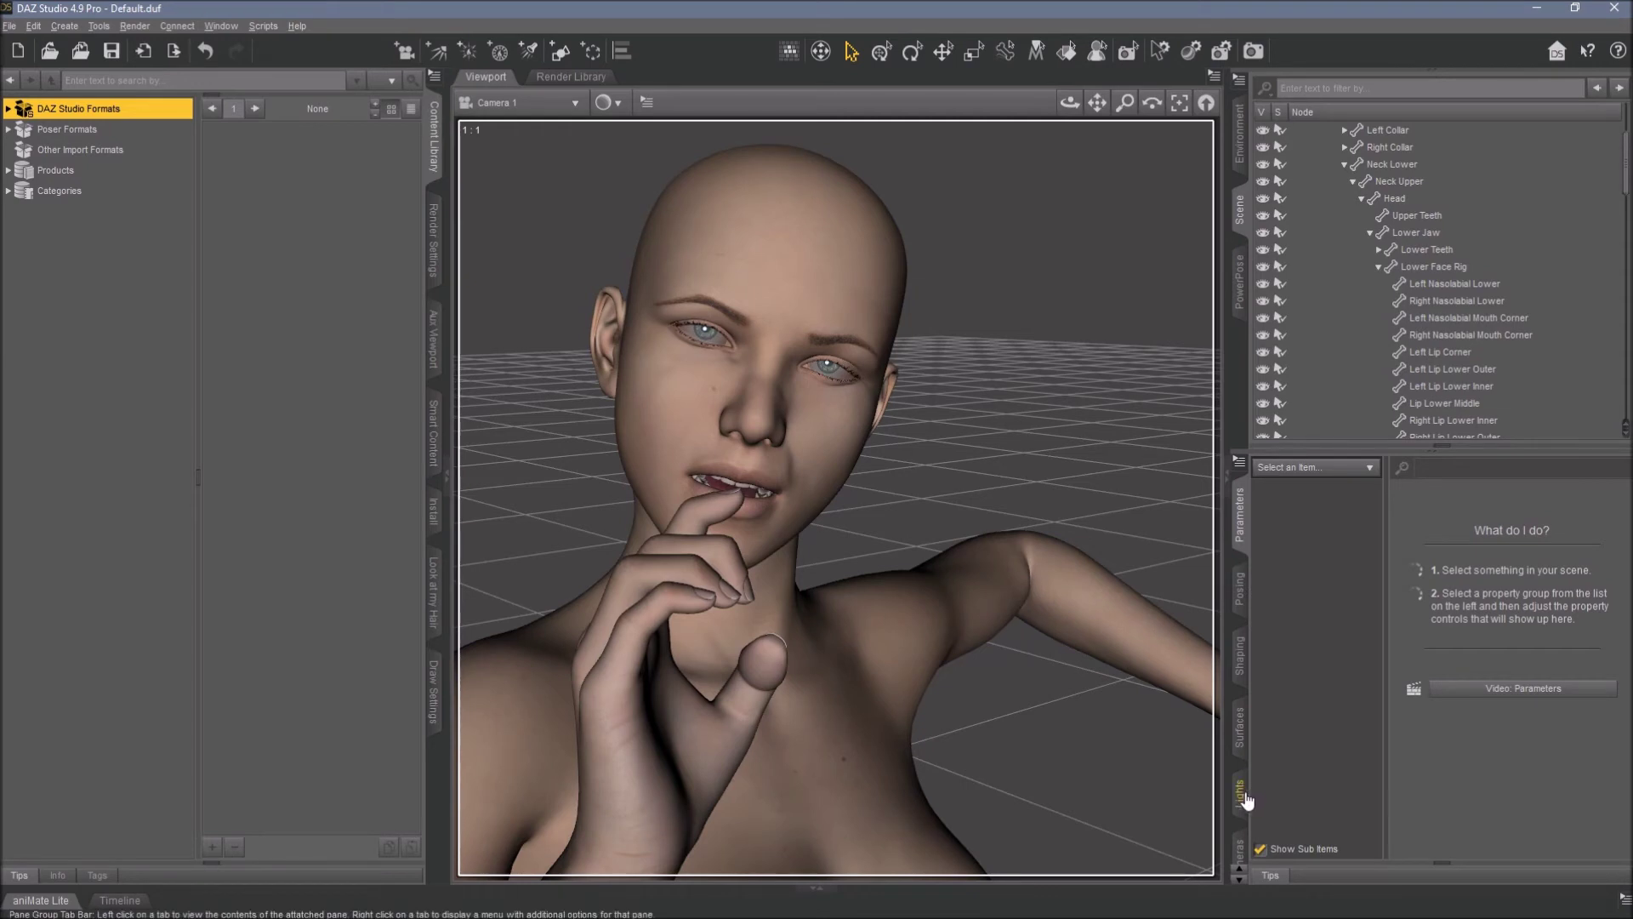
{"action": "left_click", "coordinate": [1240, 799]}
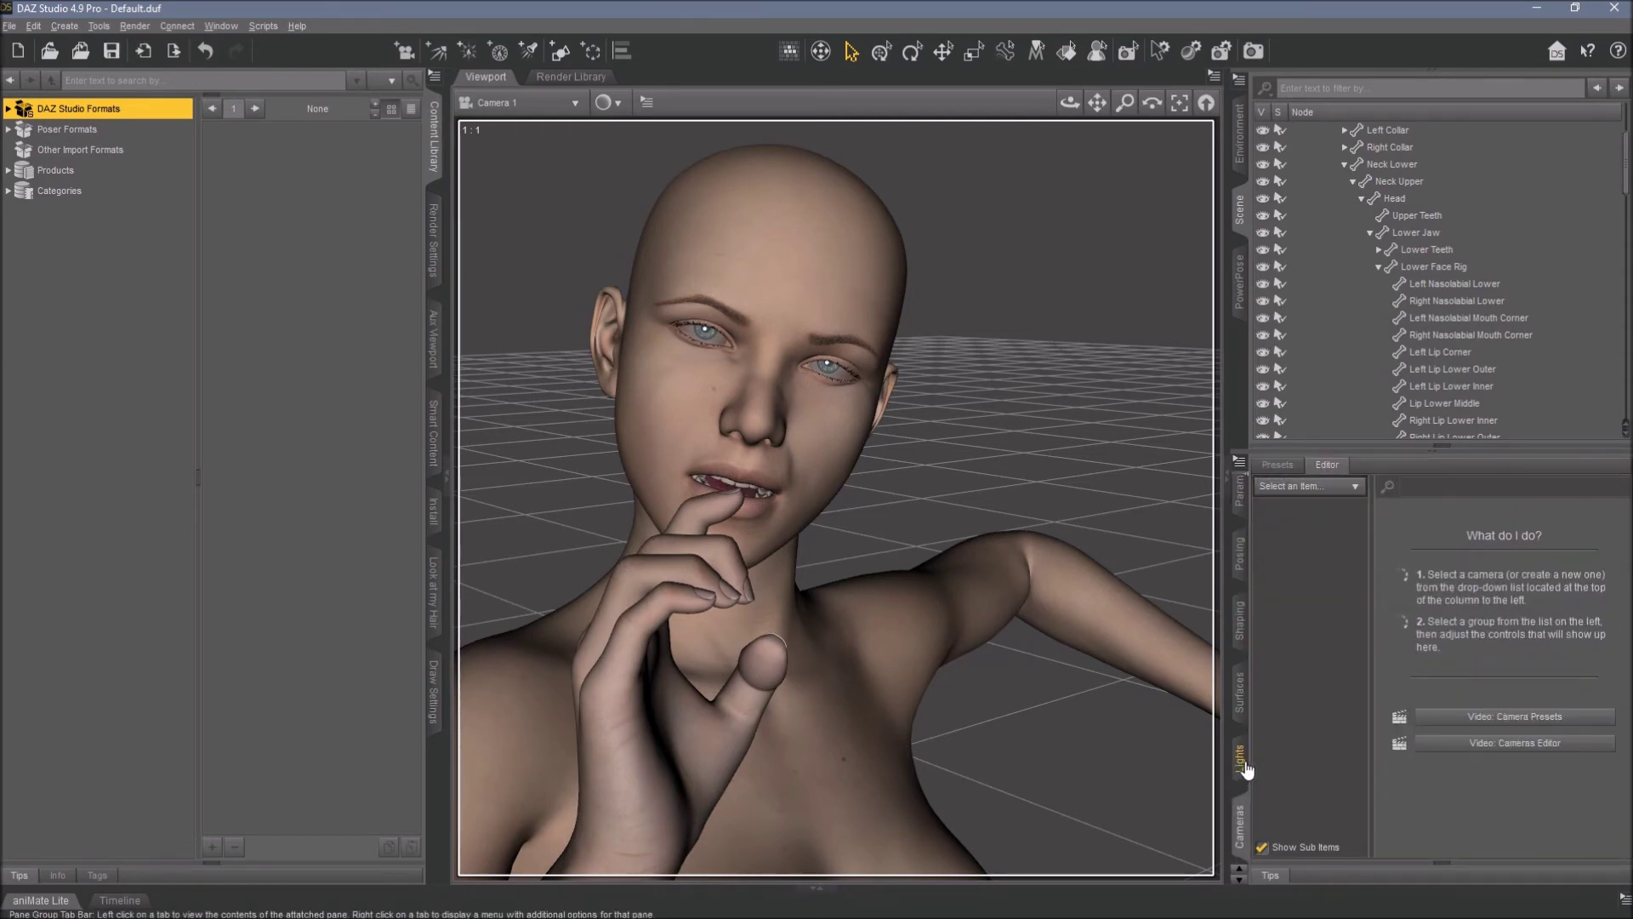
{"action": "left_click", "coordinate": [1243, 575]}
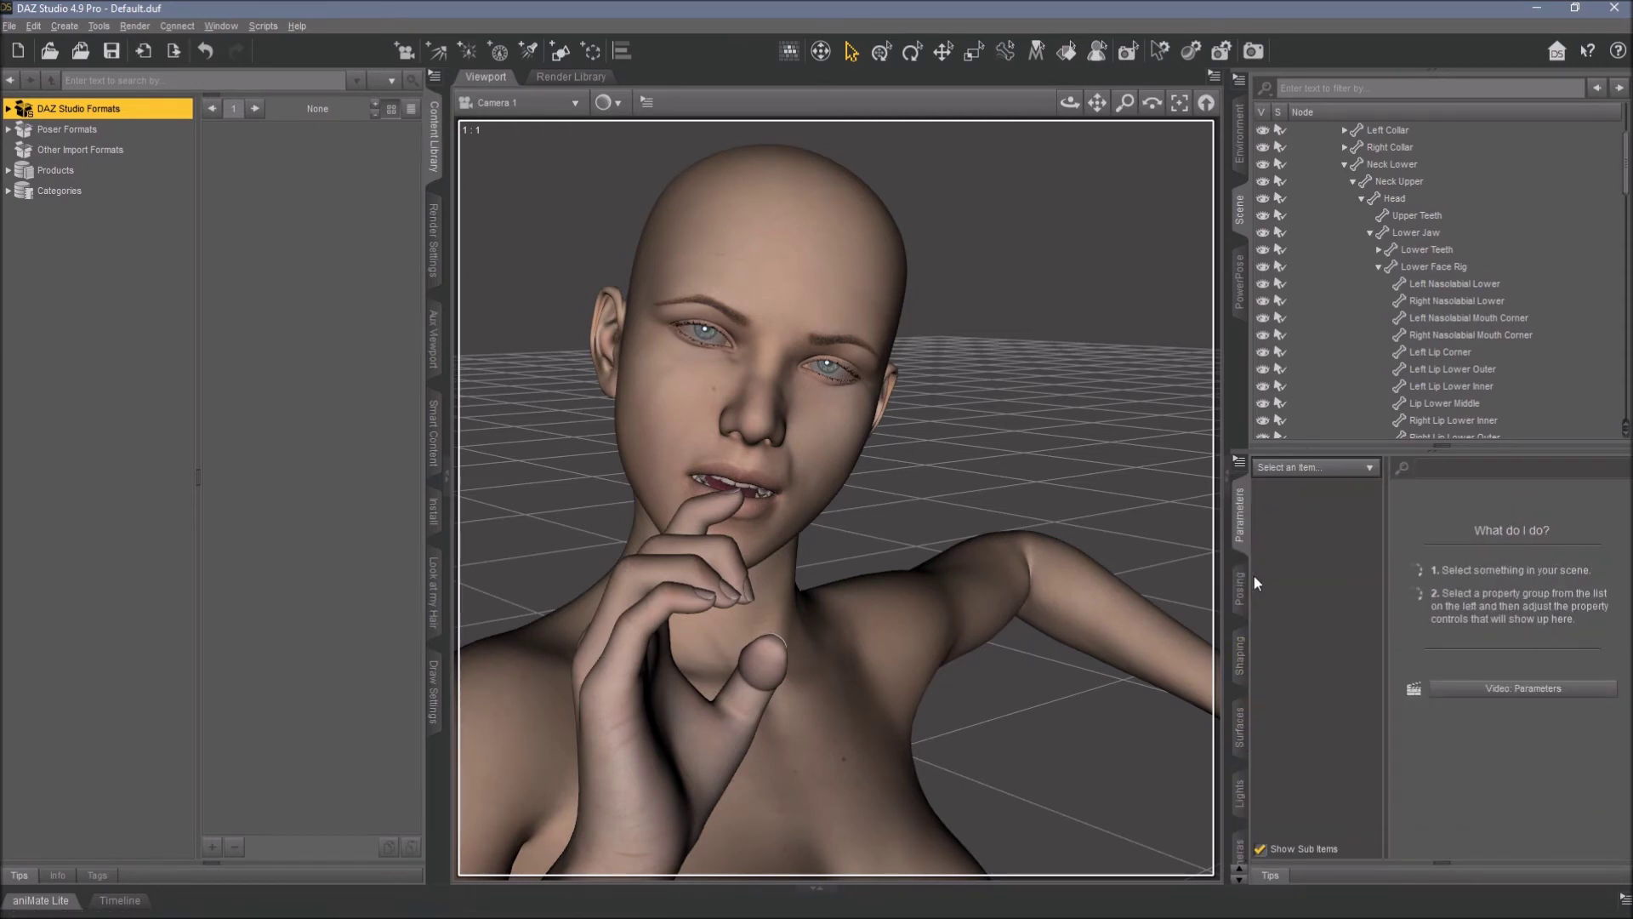
{"action": "left_click", "coordinate": [1241, 739]}
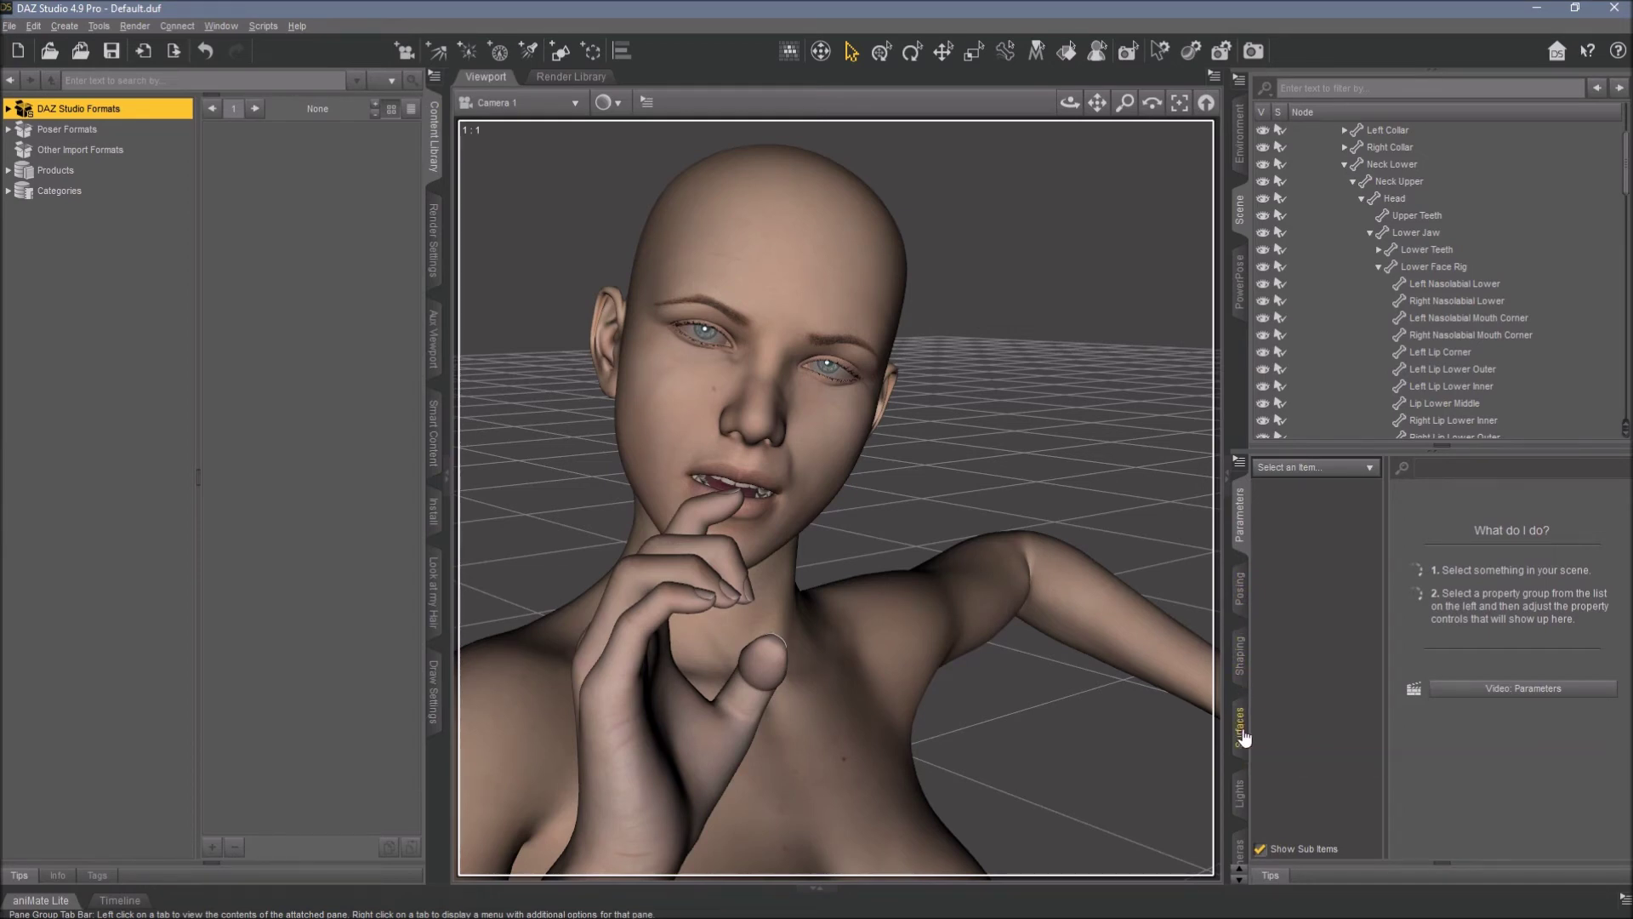
{"action": "left_click", "coordinate": [1241, 792]}
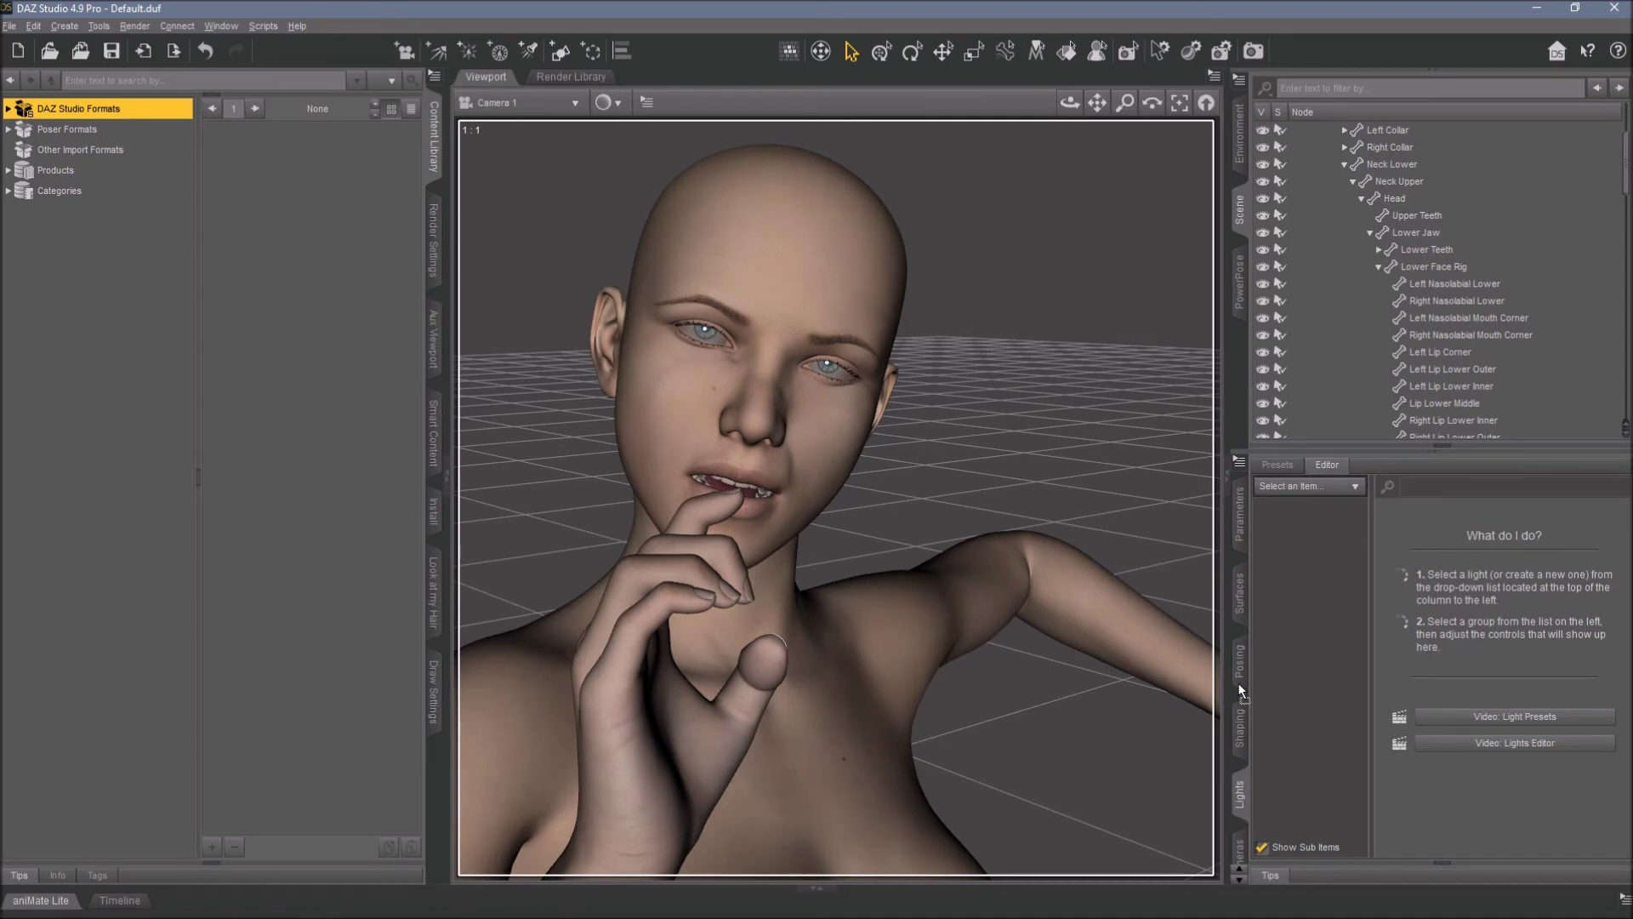
{"action": "left_click", "coordinate": [1239, 851]}
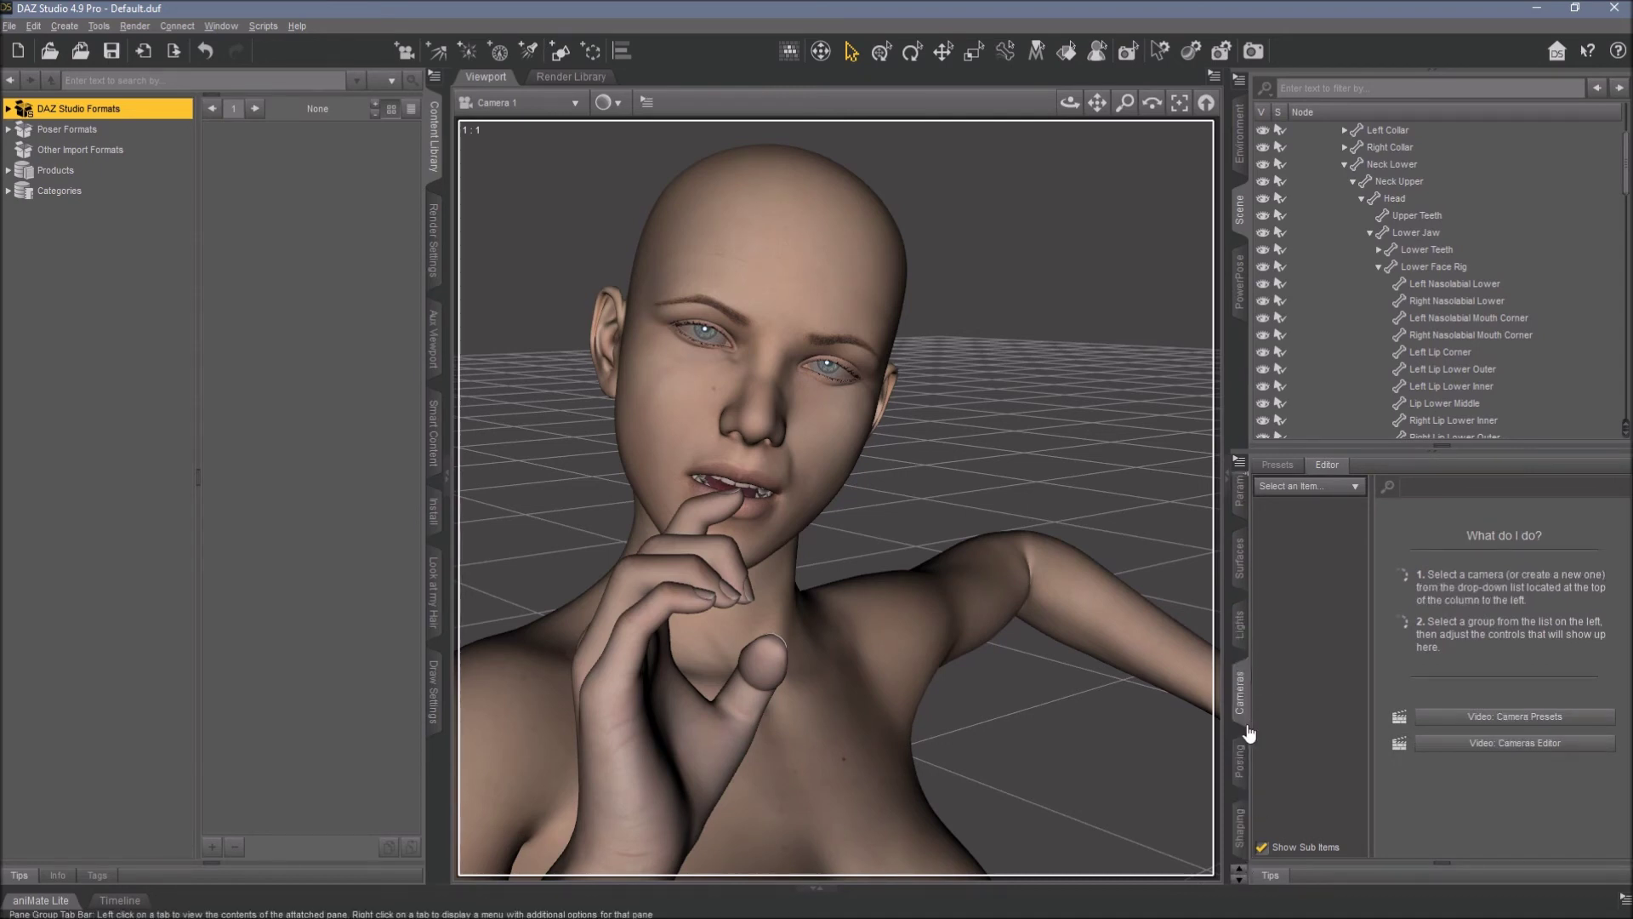
{"action": "left_click", "coordinate": [1240, 751]}
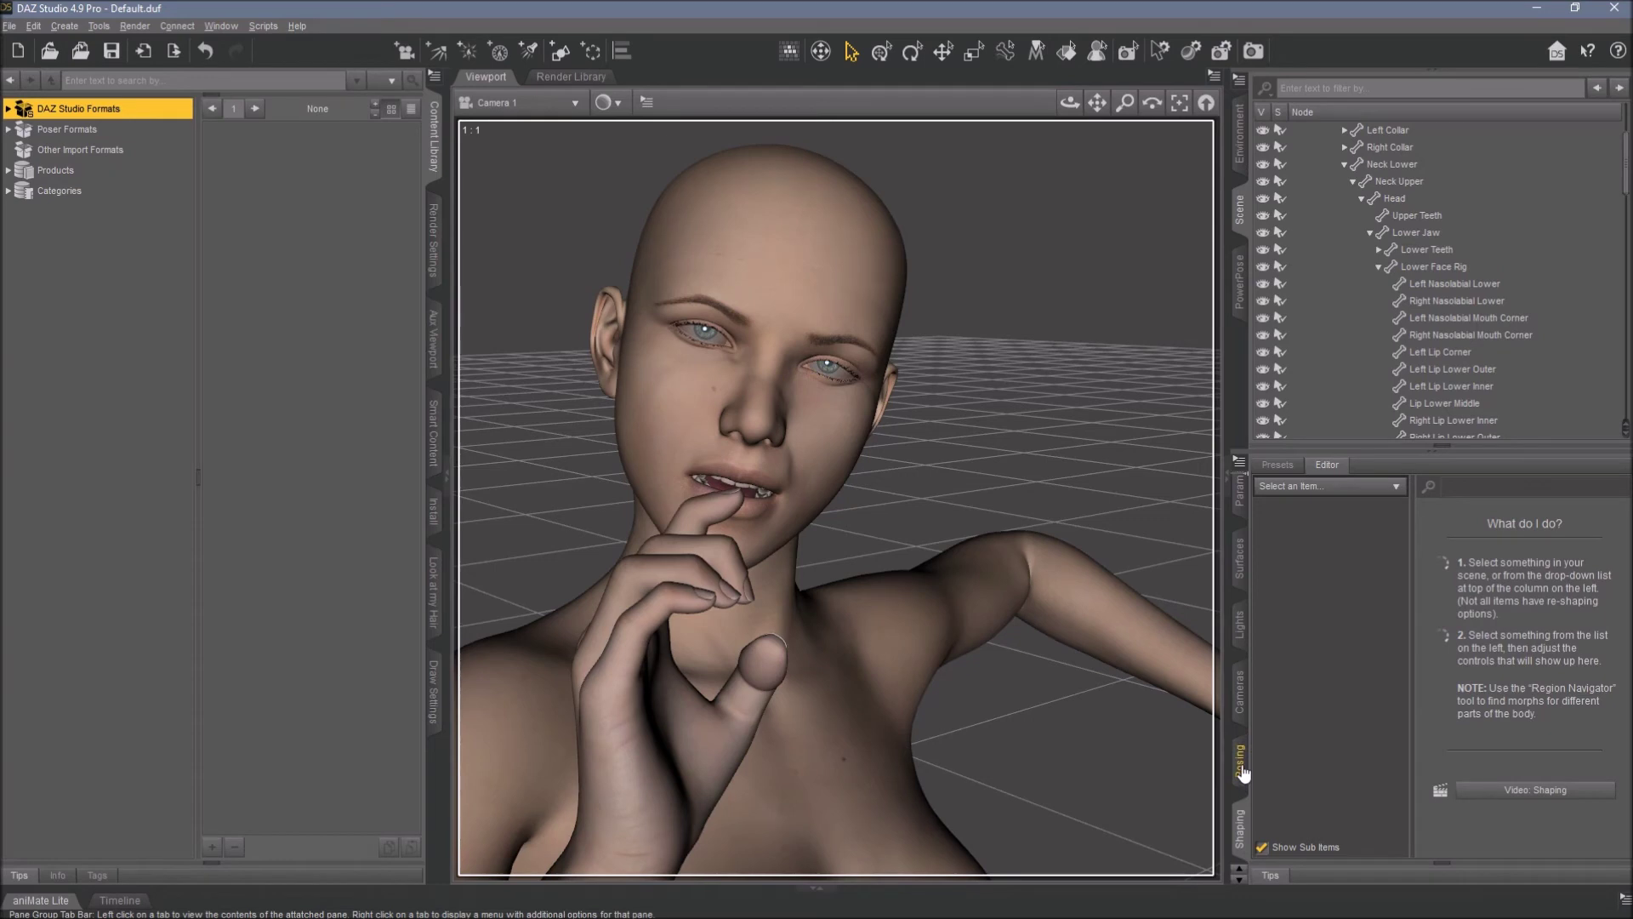
Check the new order by viewing the Posing, Shaping, Parameters, Surfaces, Lights and Cameras panes
{"action": "left_click", "coordinate": [1241, 765]}
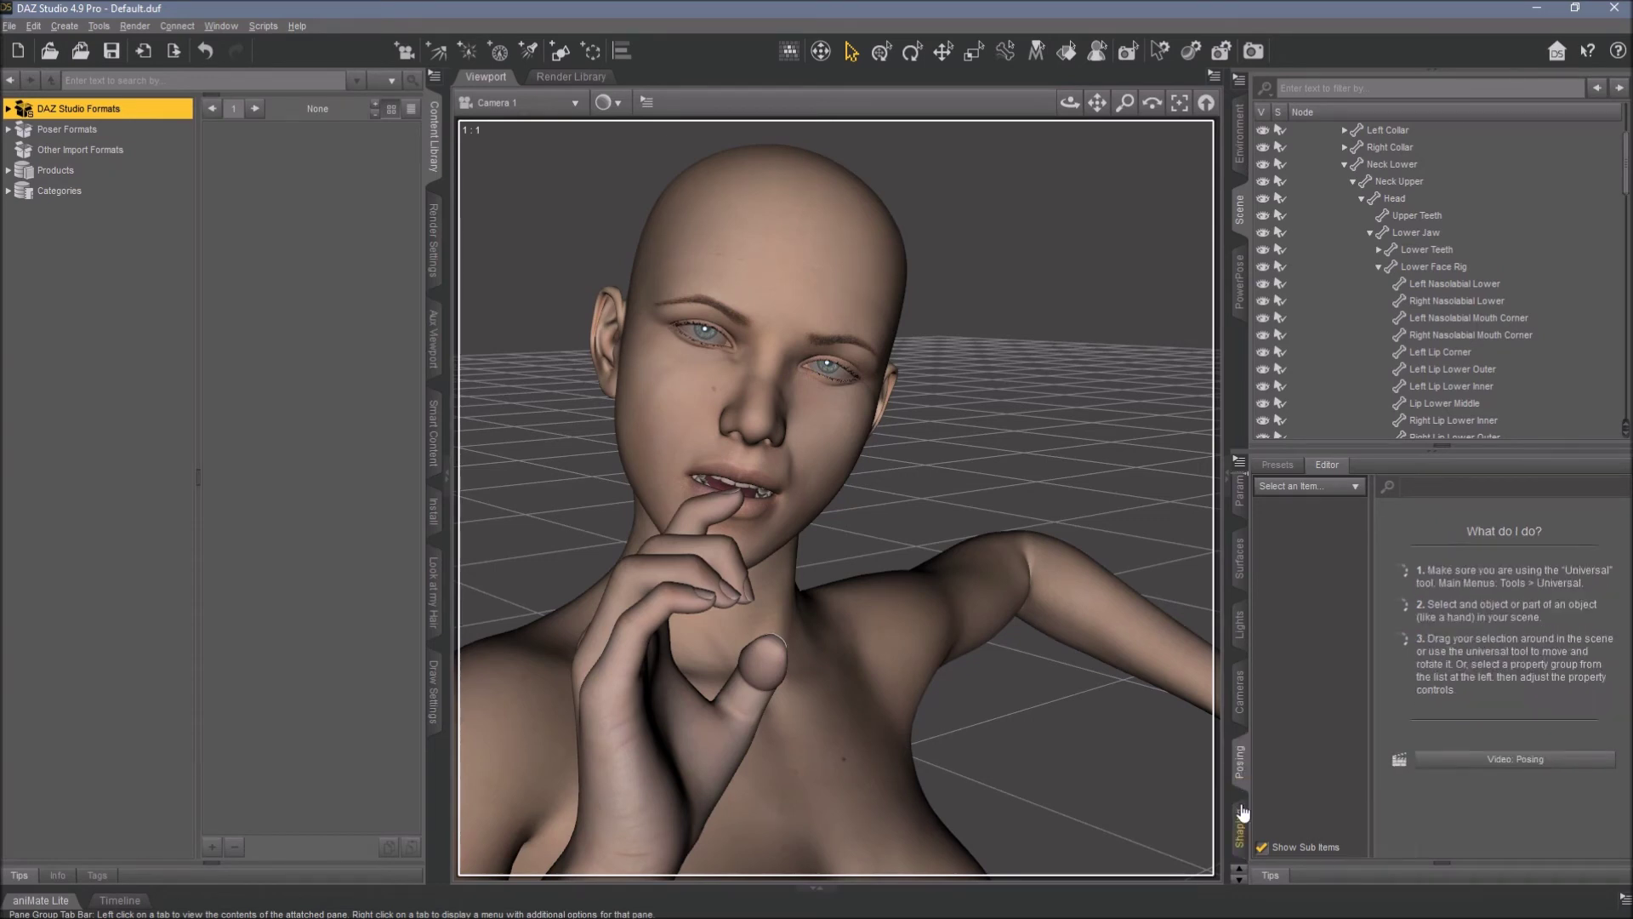
{"action": "left_click", "coordinate": [1241, 766]}
{"action": "left_click", "coordinate": [1245, 676]}
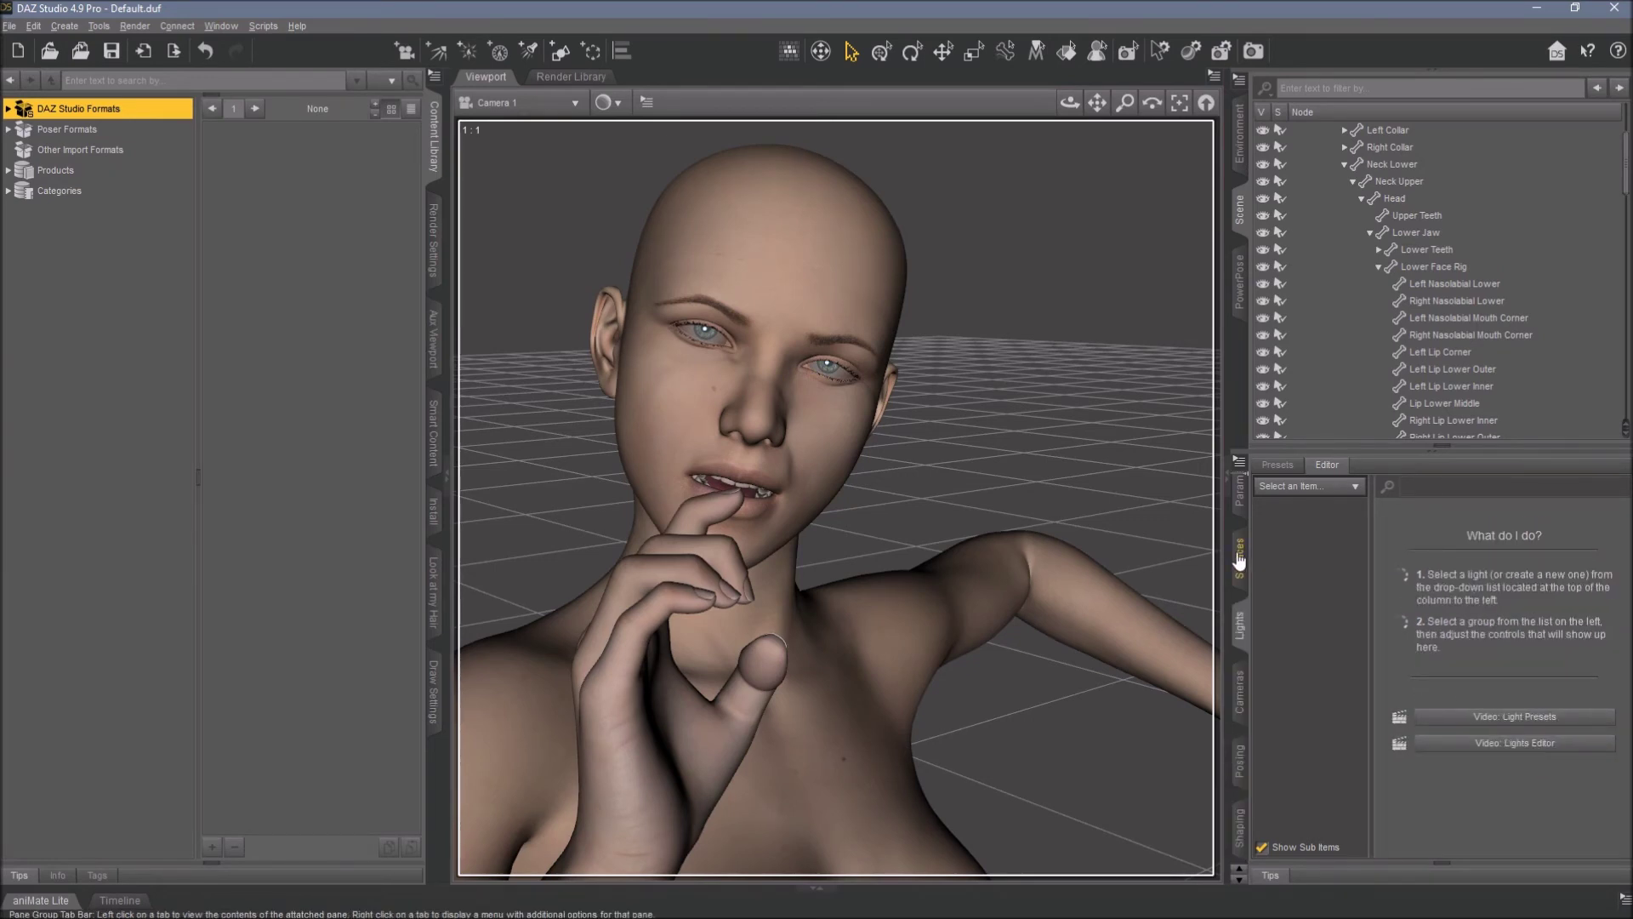
{"action": "left_click", "coordinate": [1243, 545]}
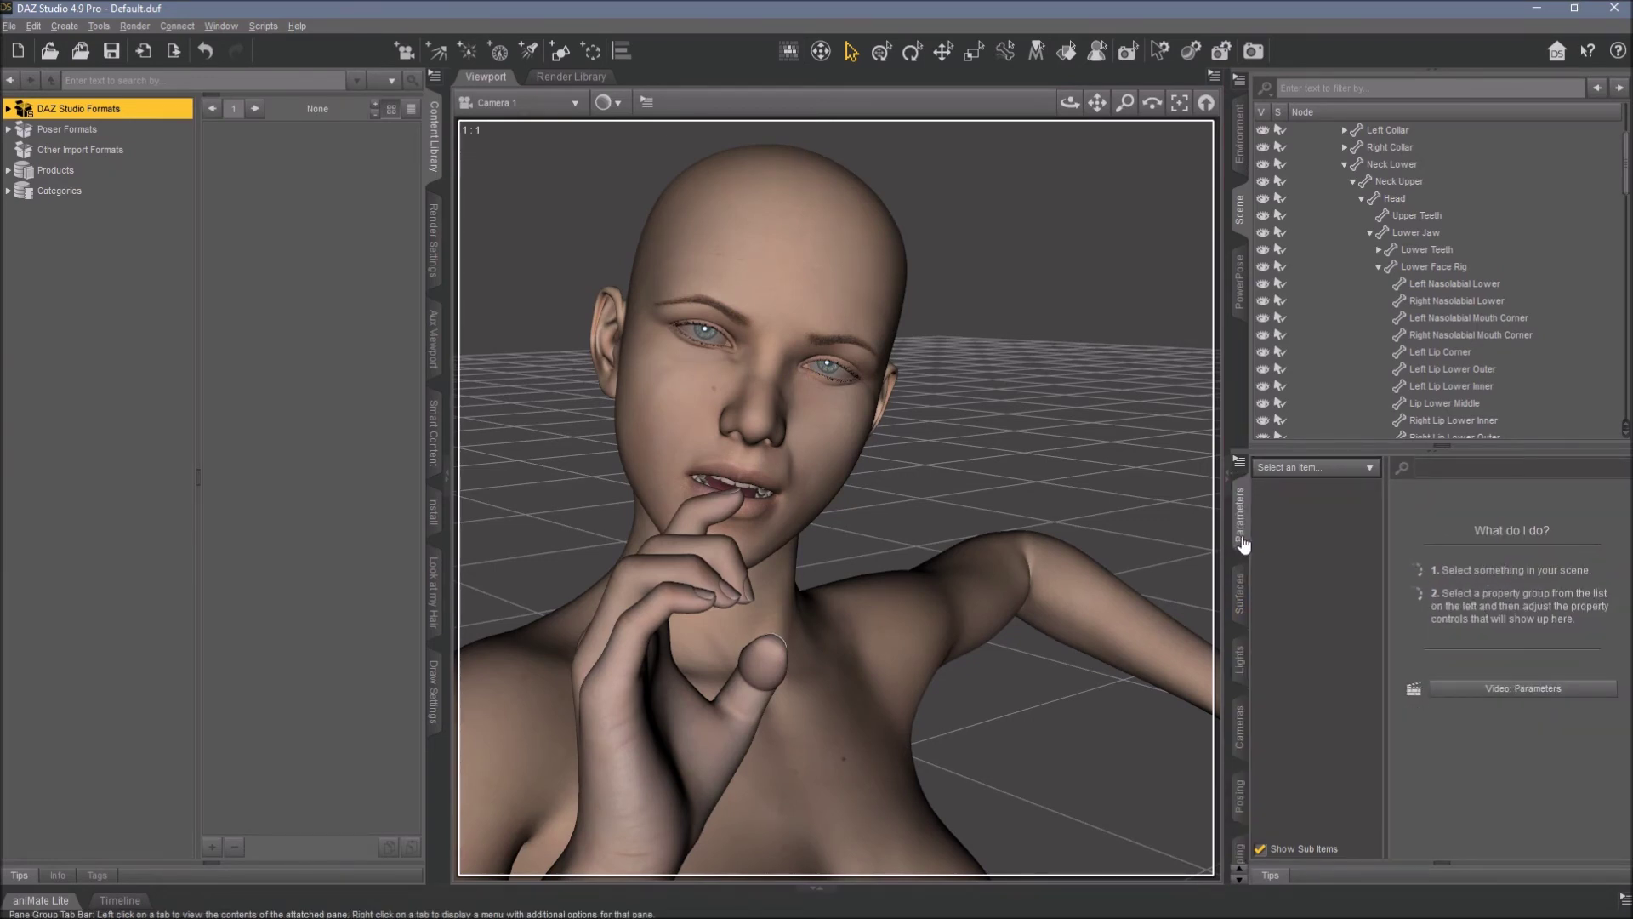
{"action": "left_click", "coordinate": [1239, 604]}
{"action": "left_click", "coordinate": [1239, 660]}
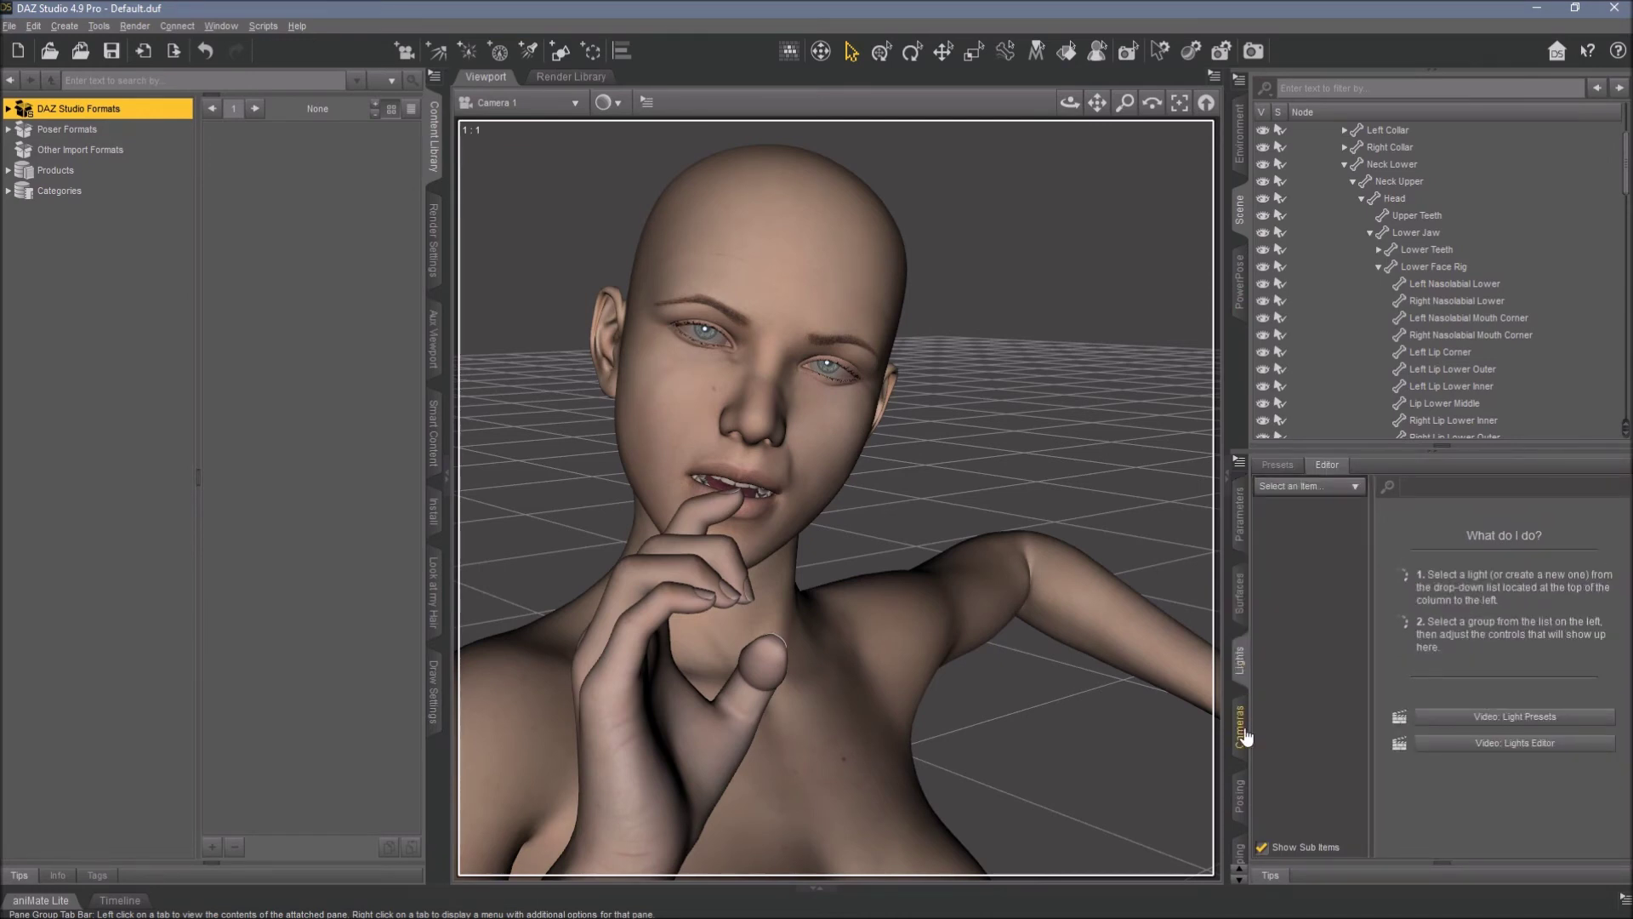
{"action": "left_click", "coordinate": [1244, 733]}
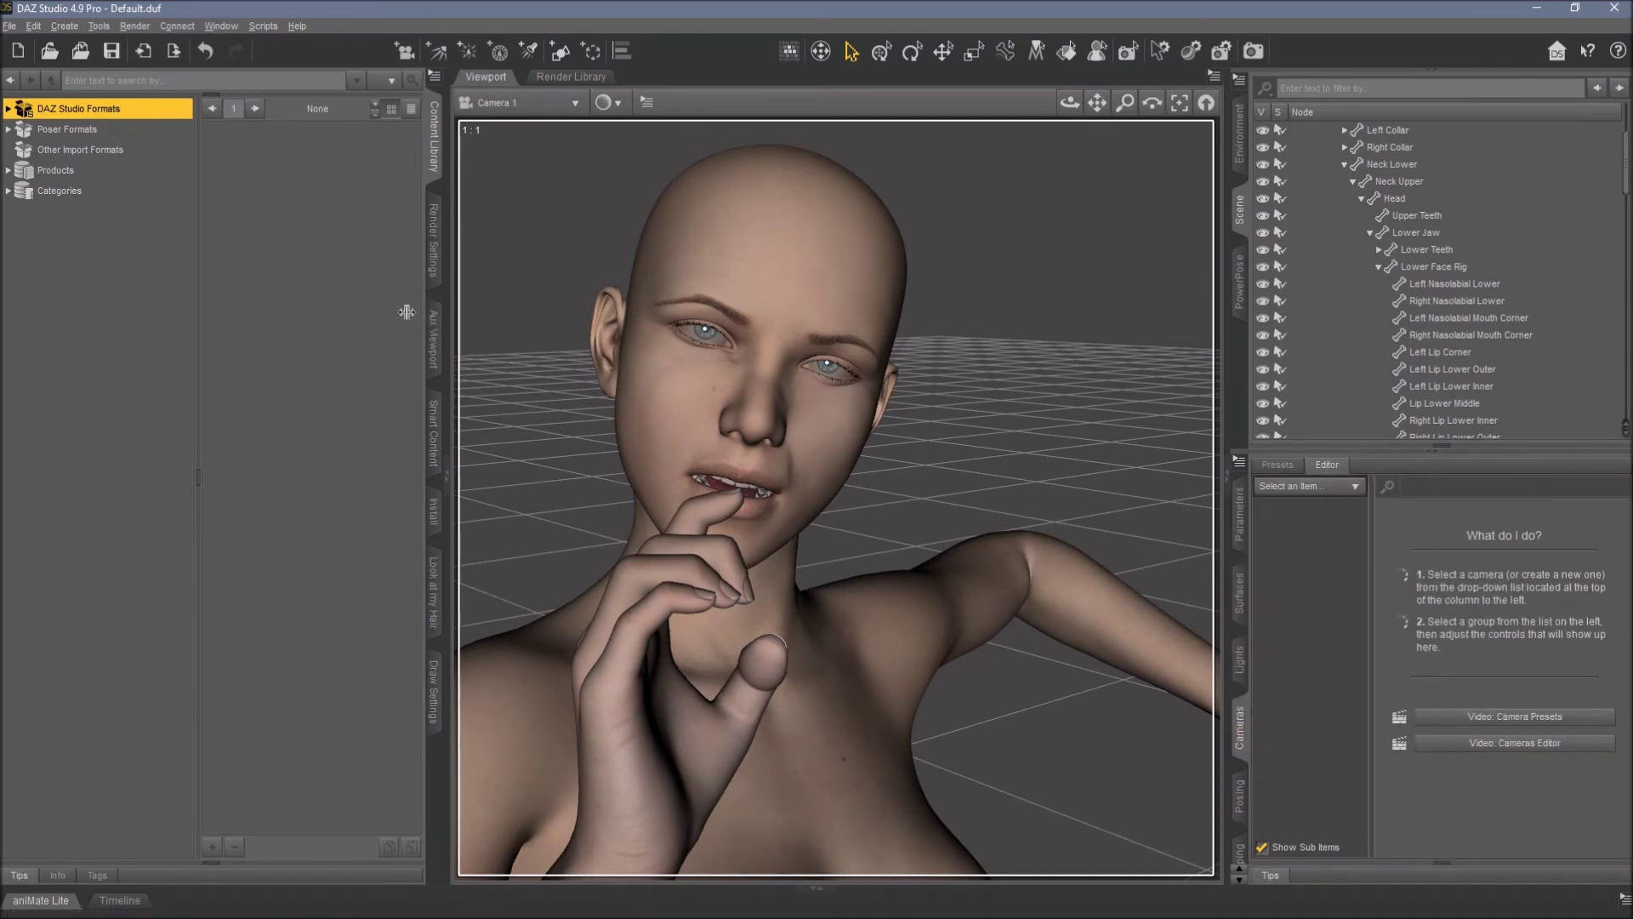
{"action": "left_click", "coordinate": [225, 23]}
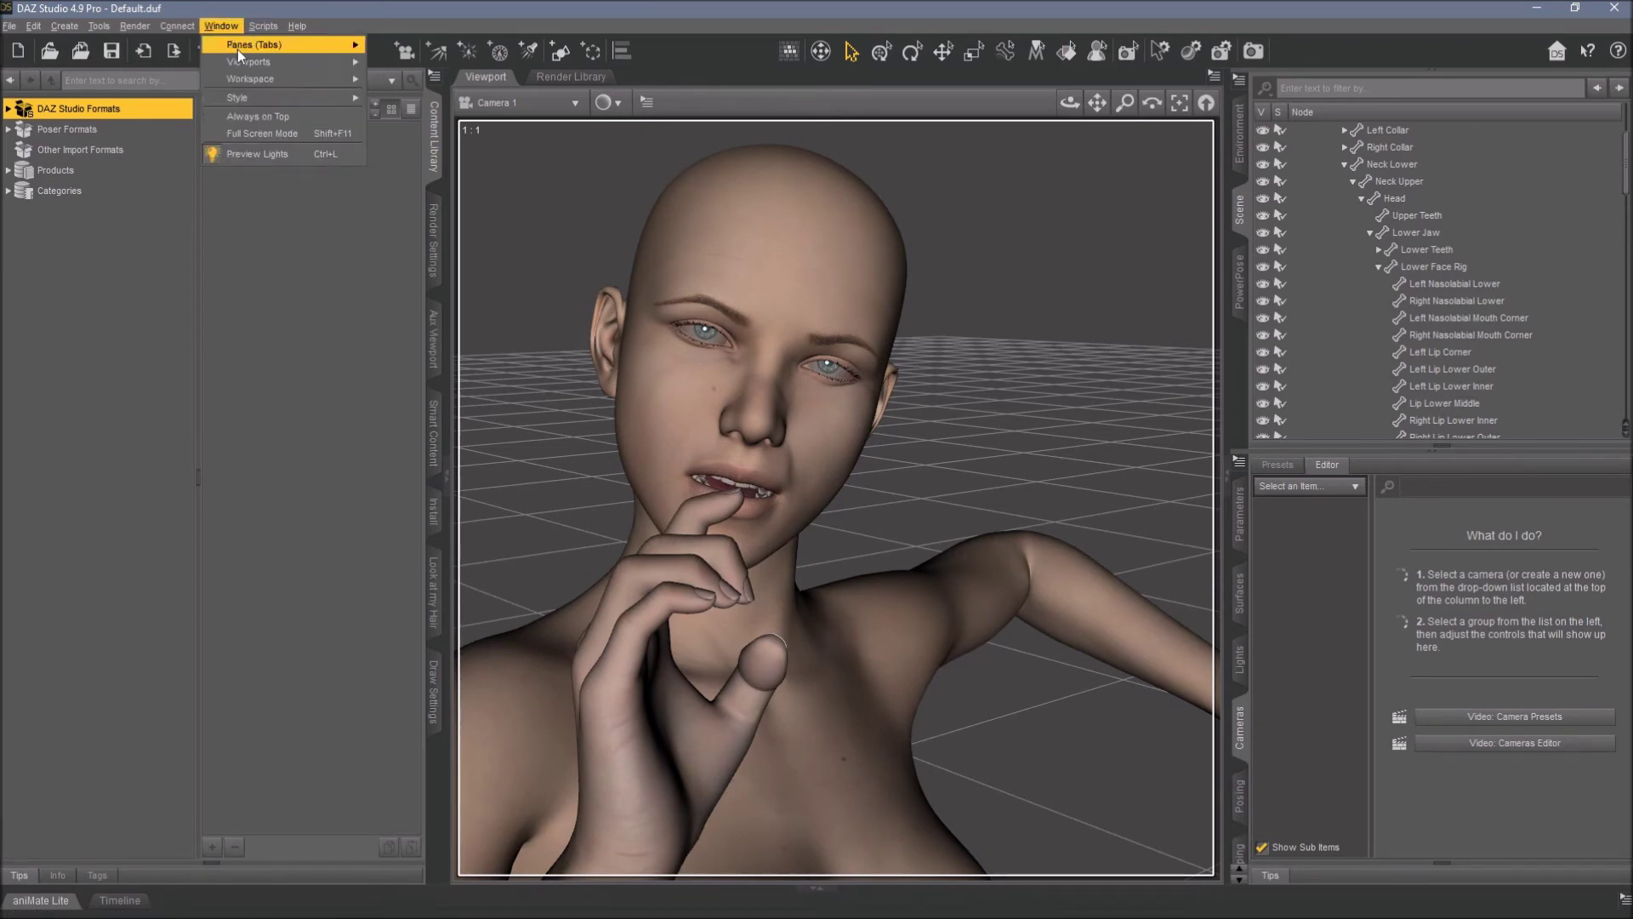
Start saving the layout as My Cool Layout with Default Advanced actions and menus
{"action": "mouse_move", "coordinate": [246, 78]}
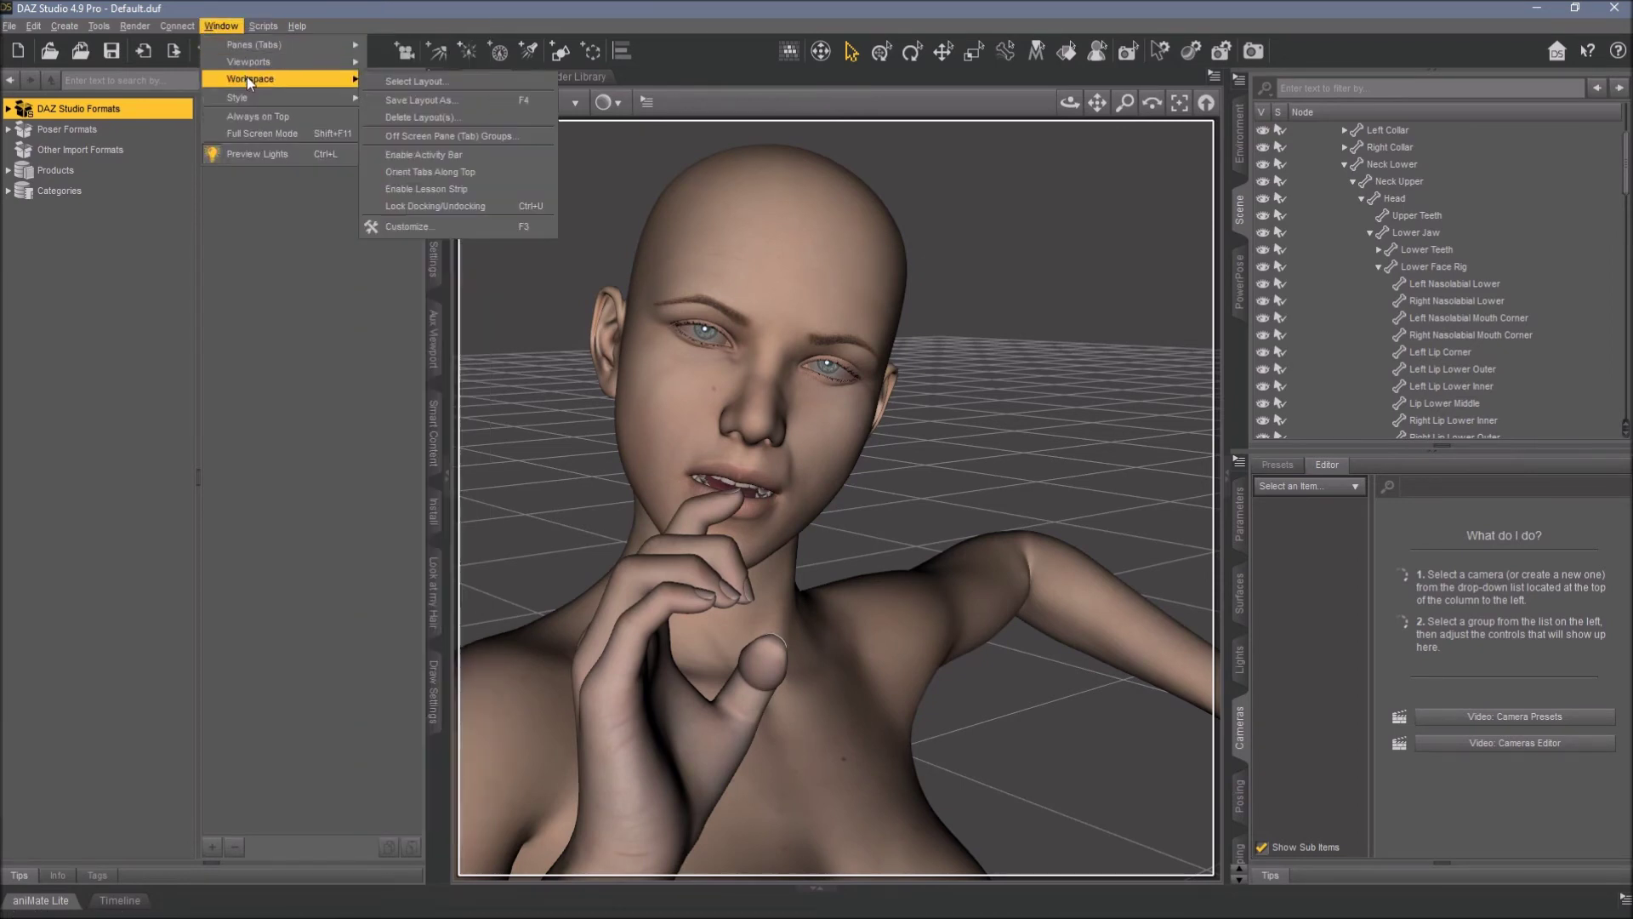
{"action": "left_click", "coordinate": [396, 100]}
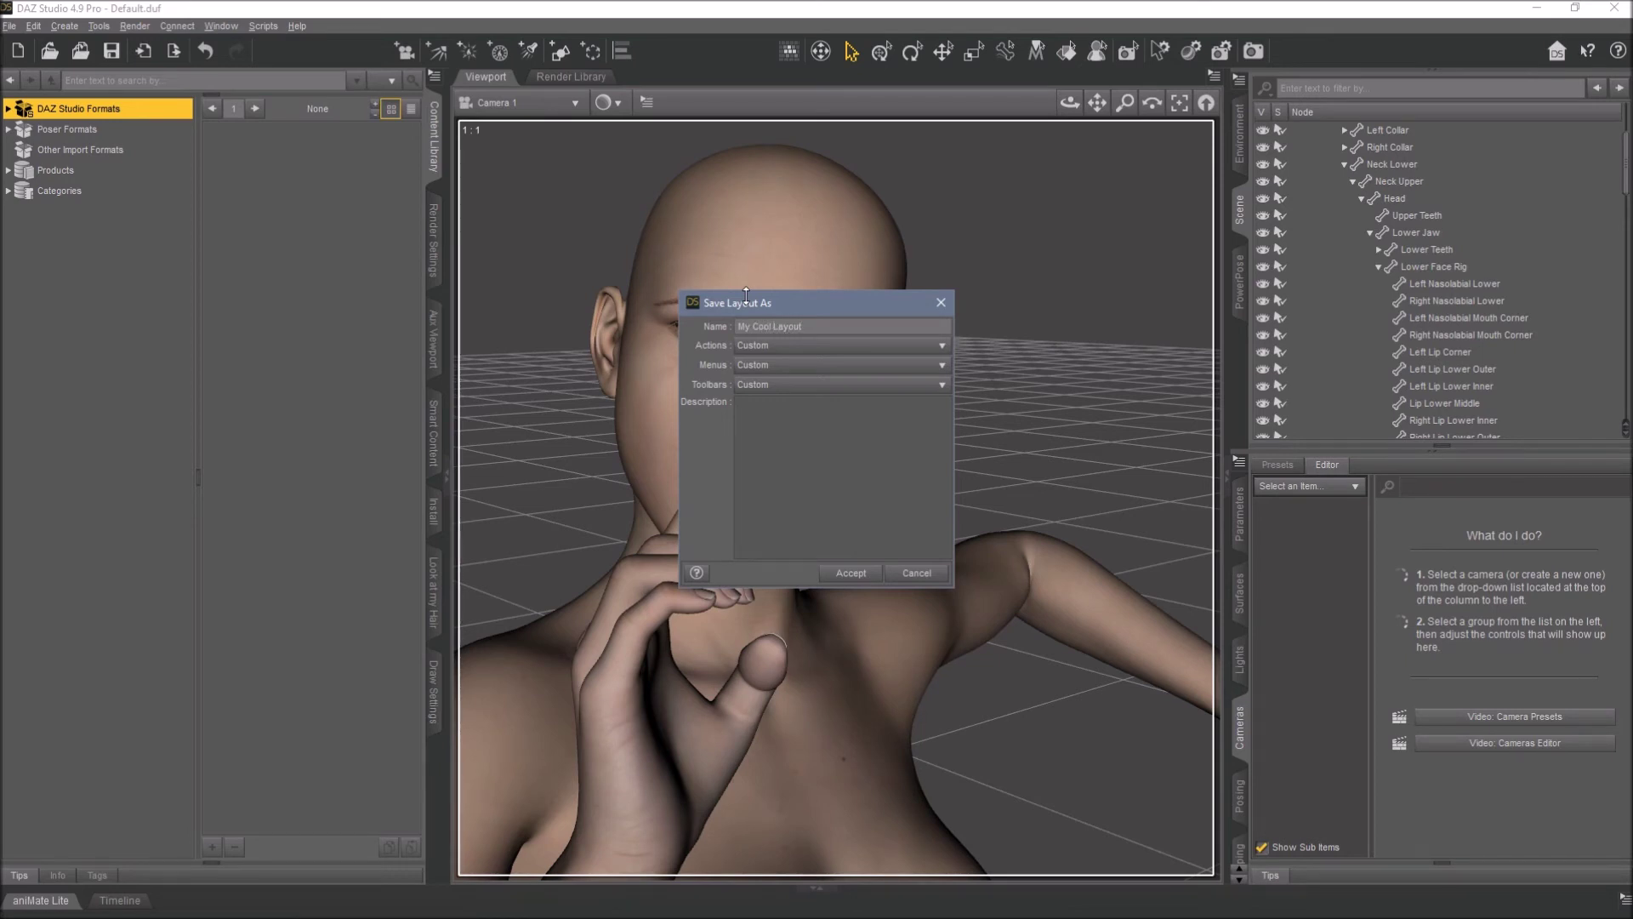
{"action": "left_click", "coordinate": [811, 345]}
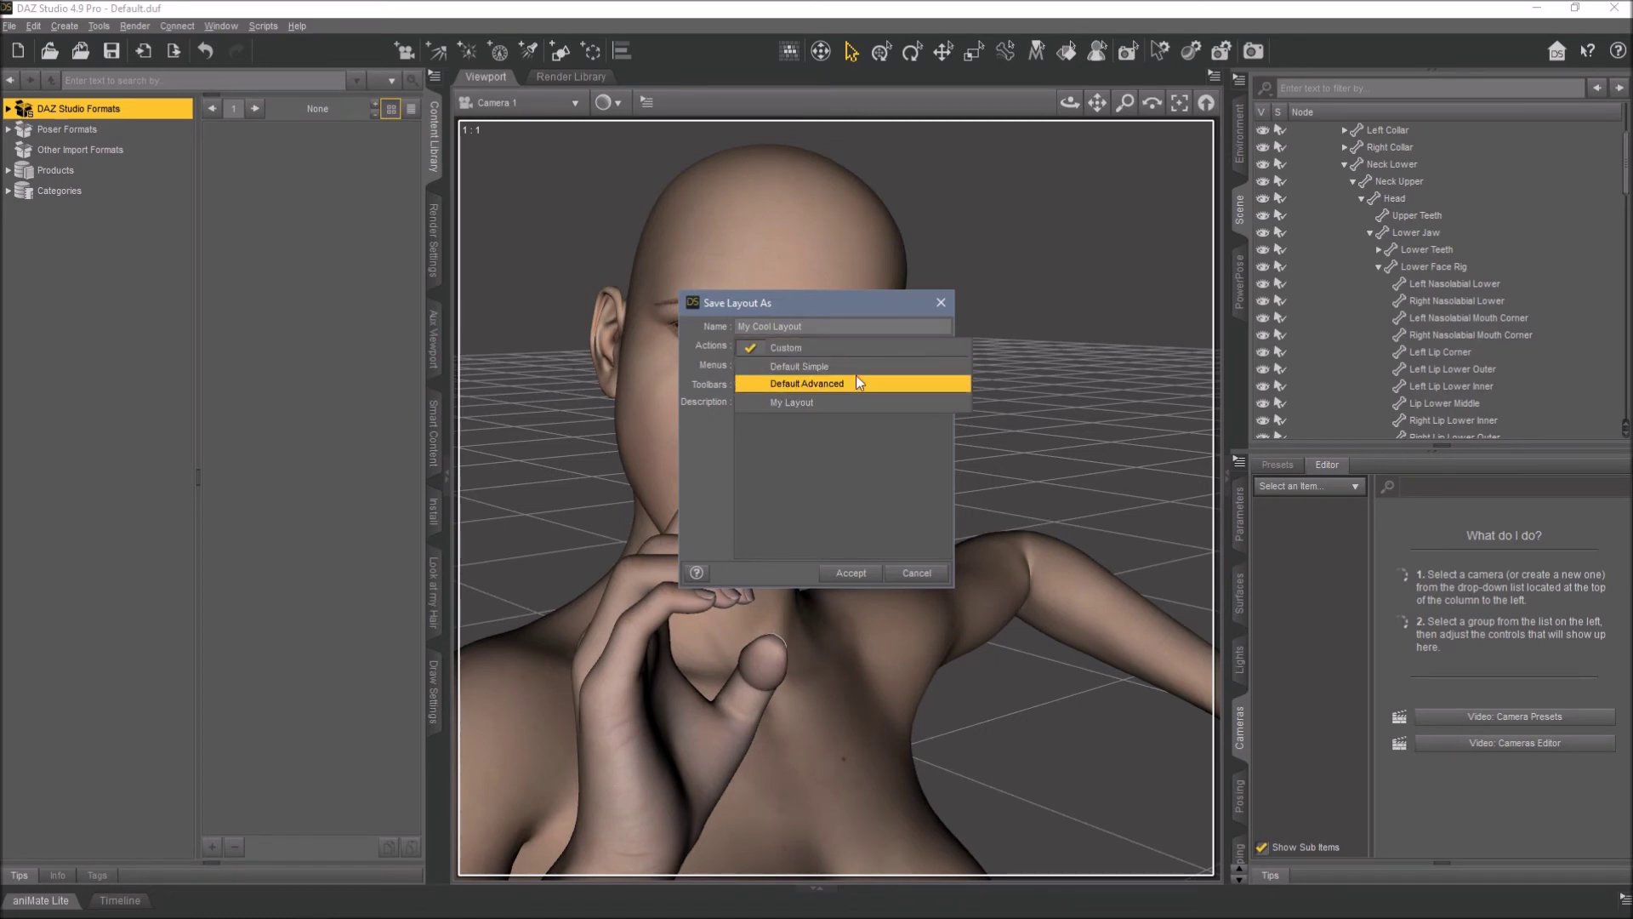
{"action": "left_click", "coordinate": [853, 382]}
{"action": "left_click", "coordinate": [808, 365]}
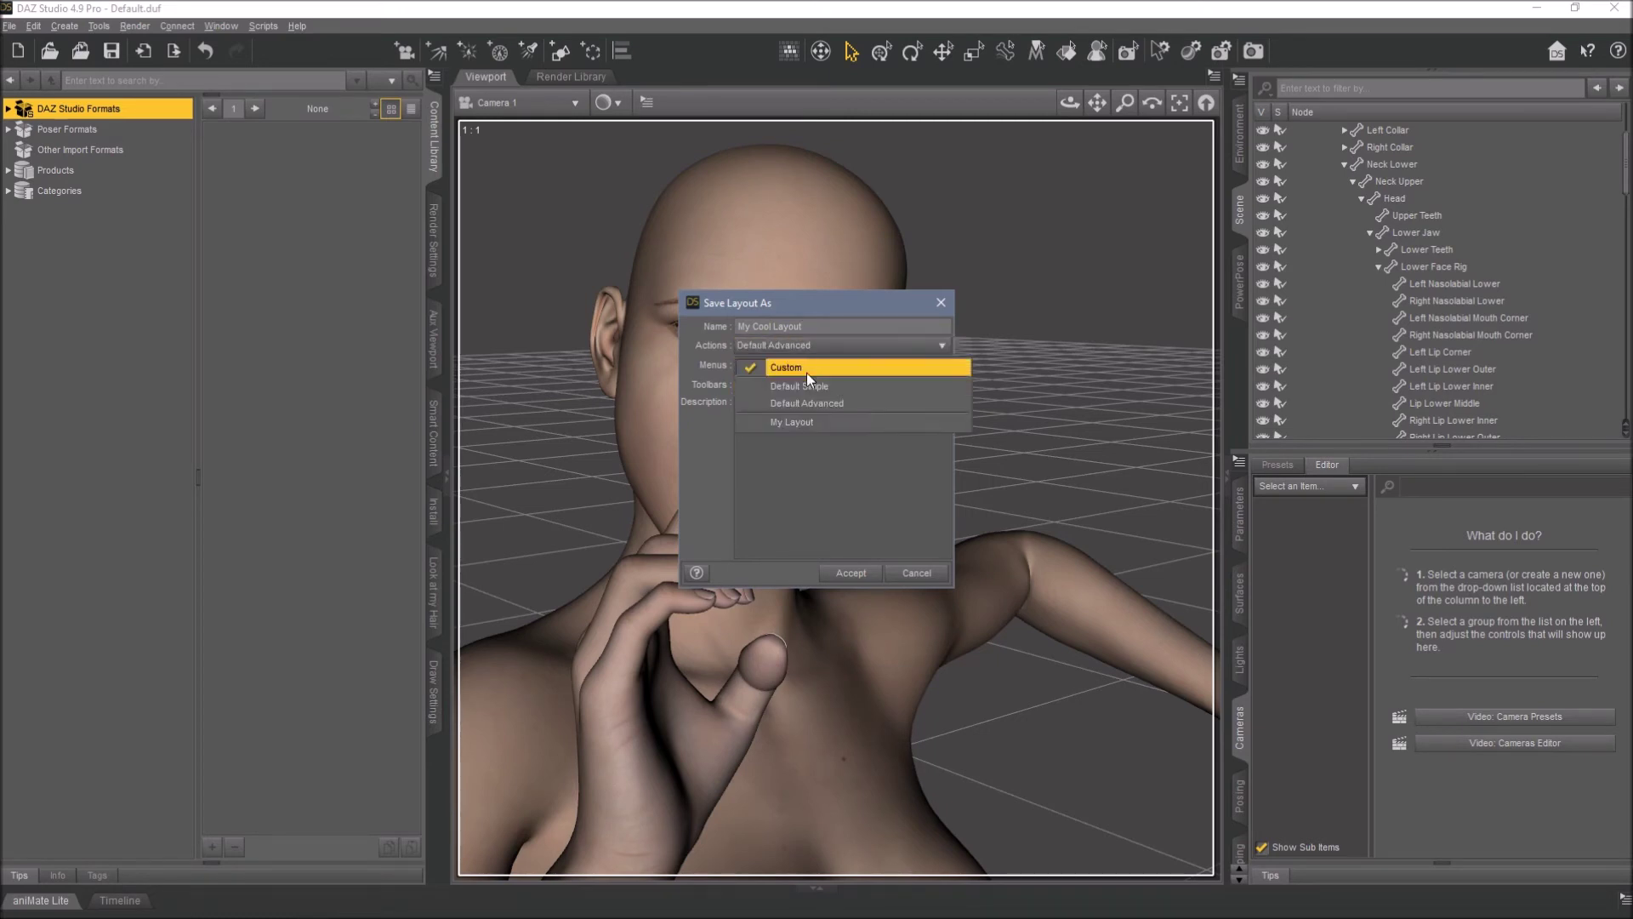
{"action": "left_click", "coordinate": [815, 402]}
Use City Limits Lite toolbars, confirm the saved layout, and close DAZ Studio
{"action": "left_click", "coordinate": [803, 384]}
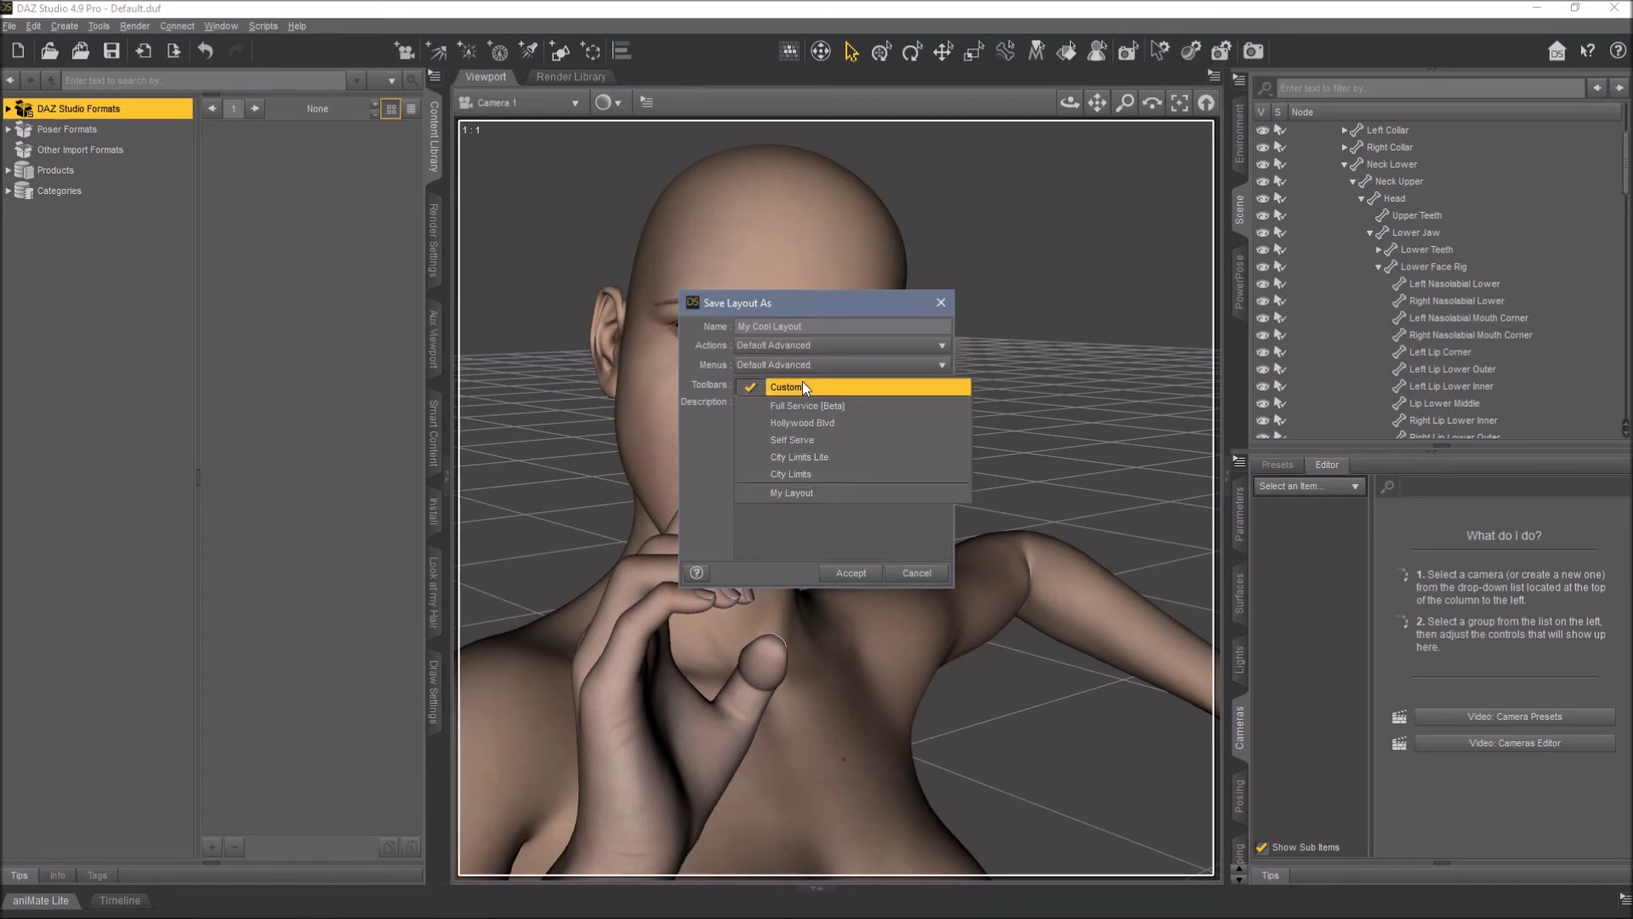
{"action": "left_click", "coordinate": [798, 458]}
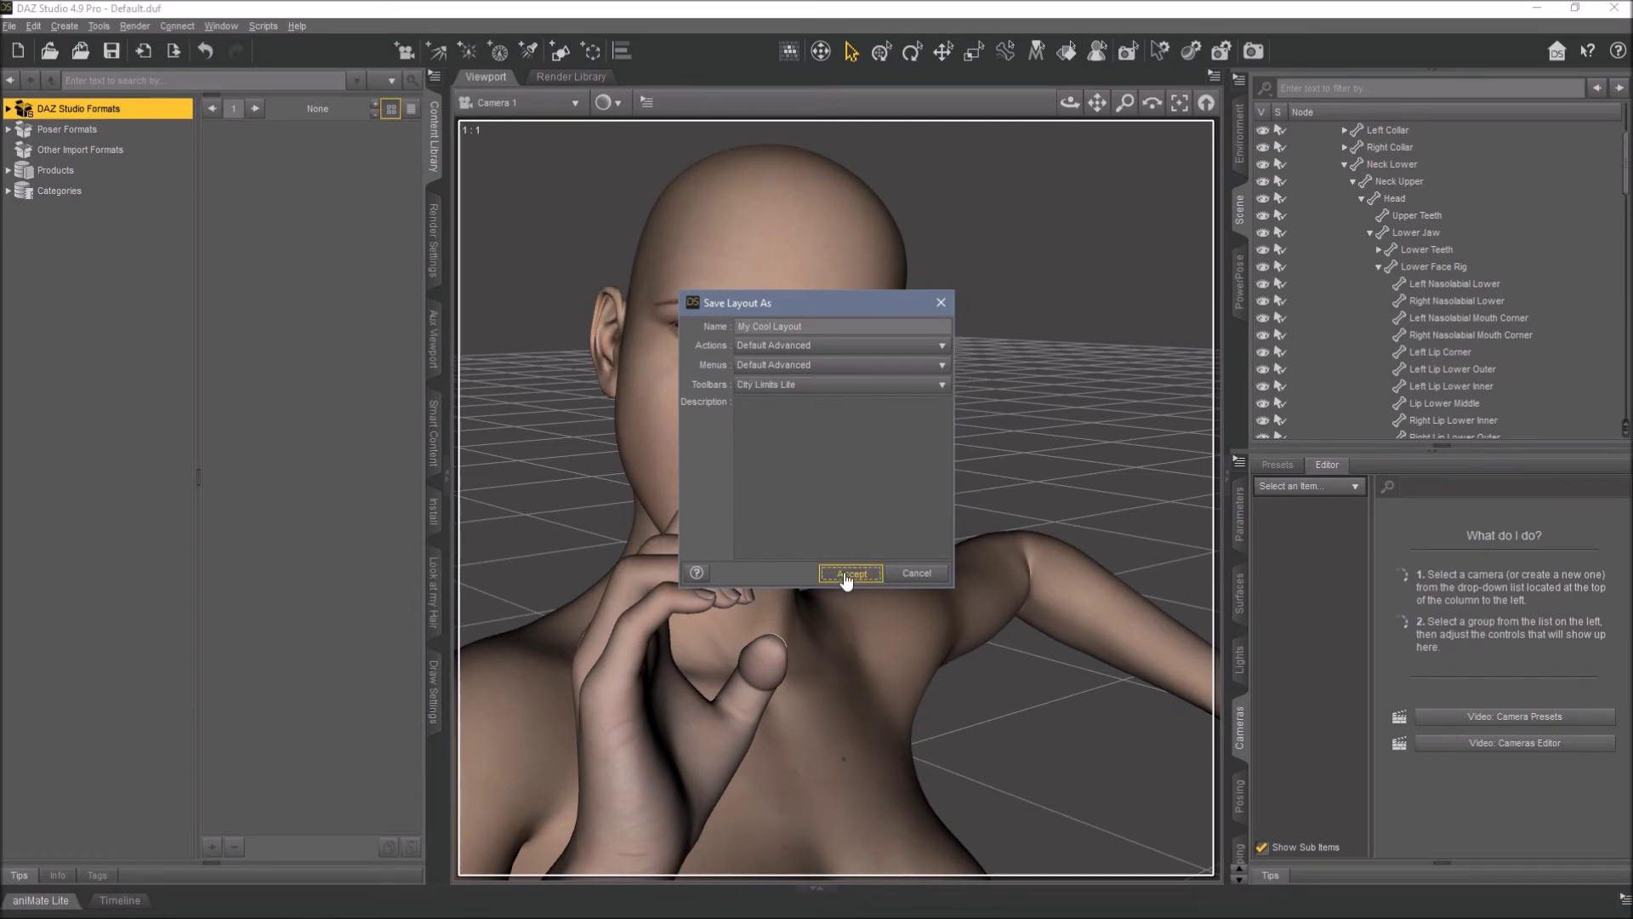
{"action": "left_click", "coordinate": [850, 572]}
{"action": "left_click", "coordinate": [813, 481]}
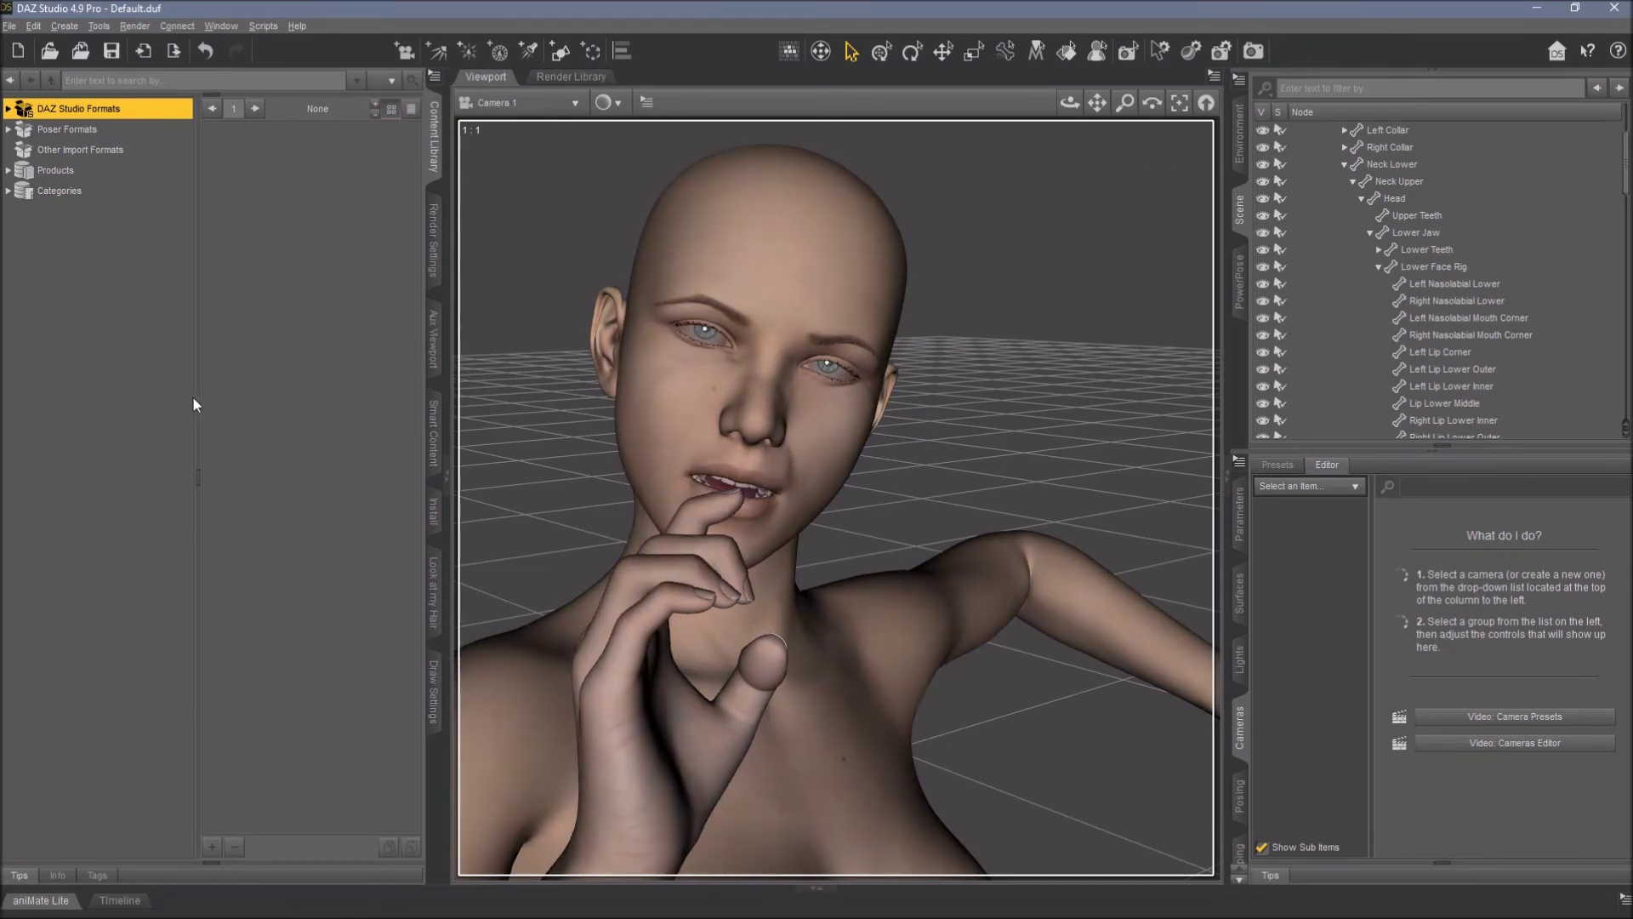
{"action": "left_click", "coordinate": [1616, 7]}
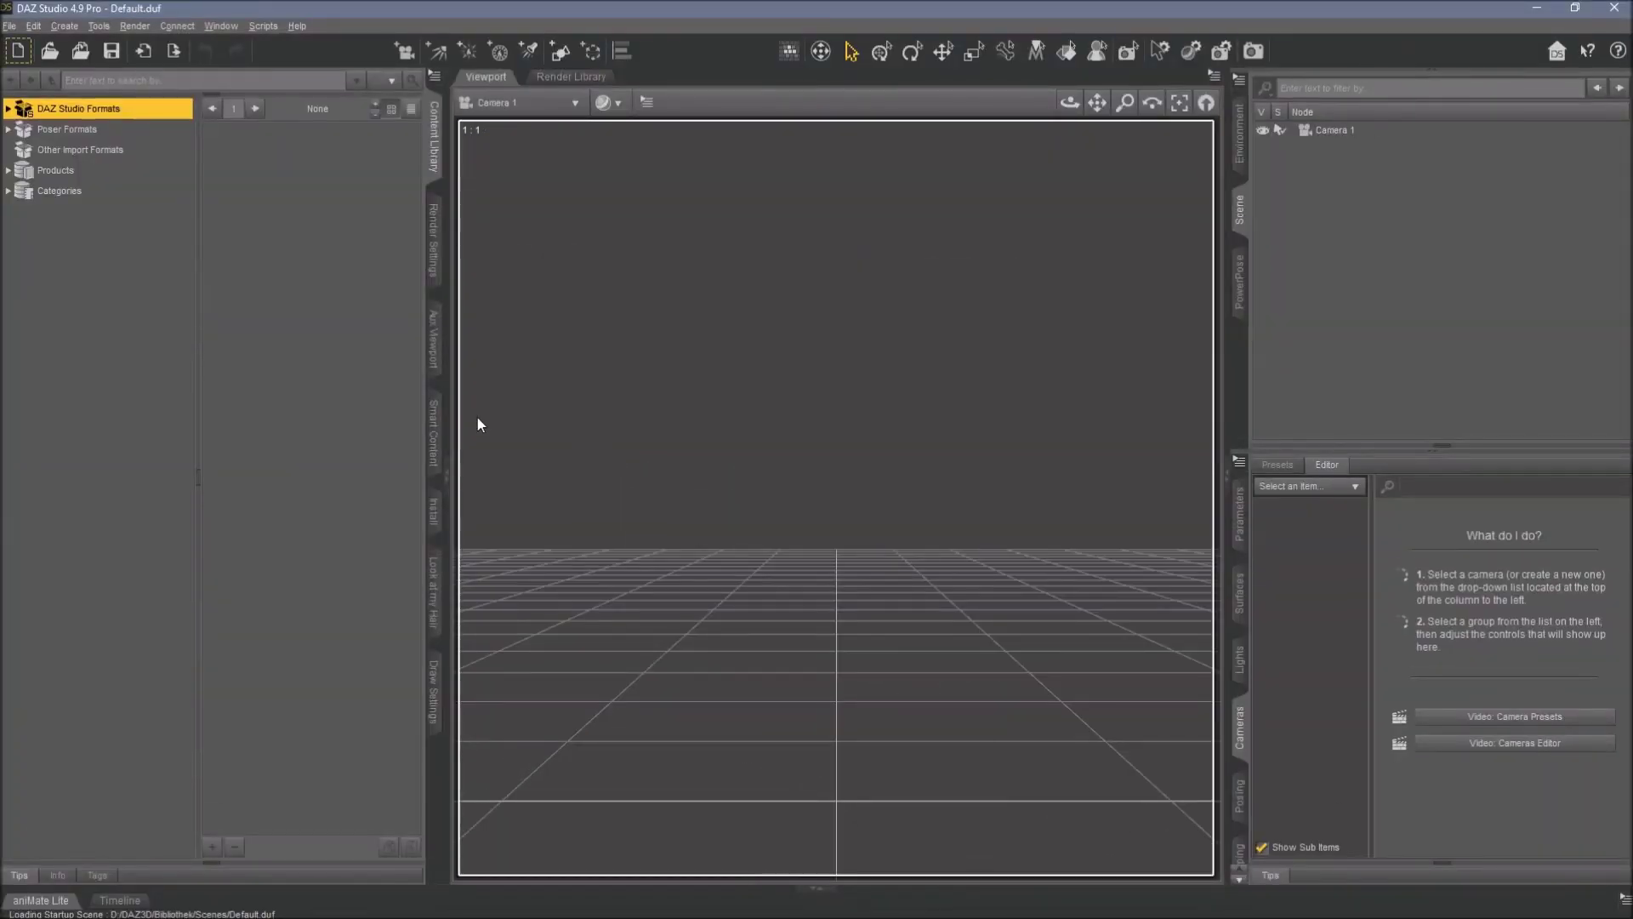
Cycle the left pane through Render Settings, Aux Viewport, Smart Content and Install, then Content Library
{"action": "left_click", "coordinate": [432, 234]}
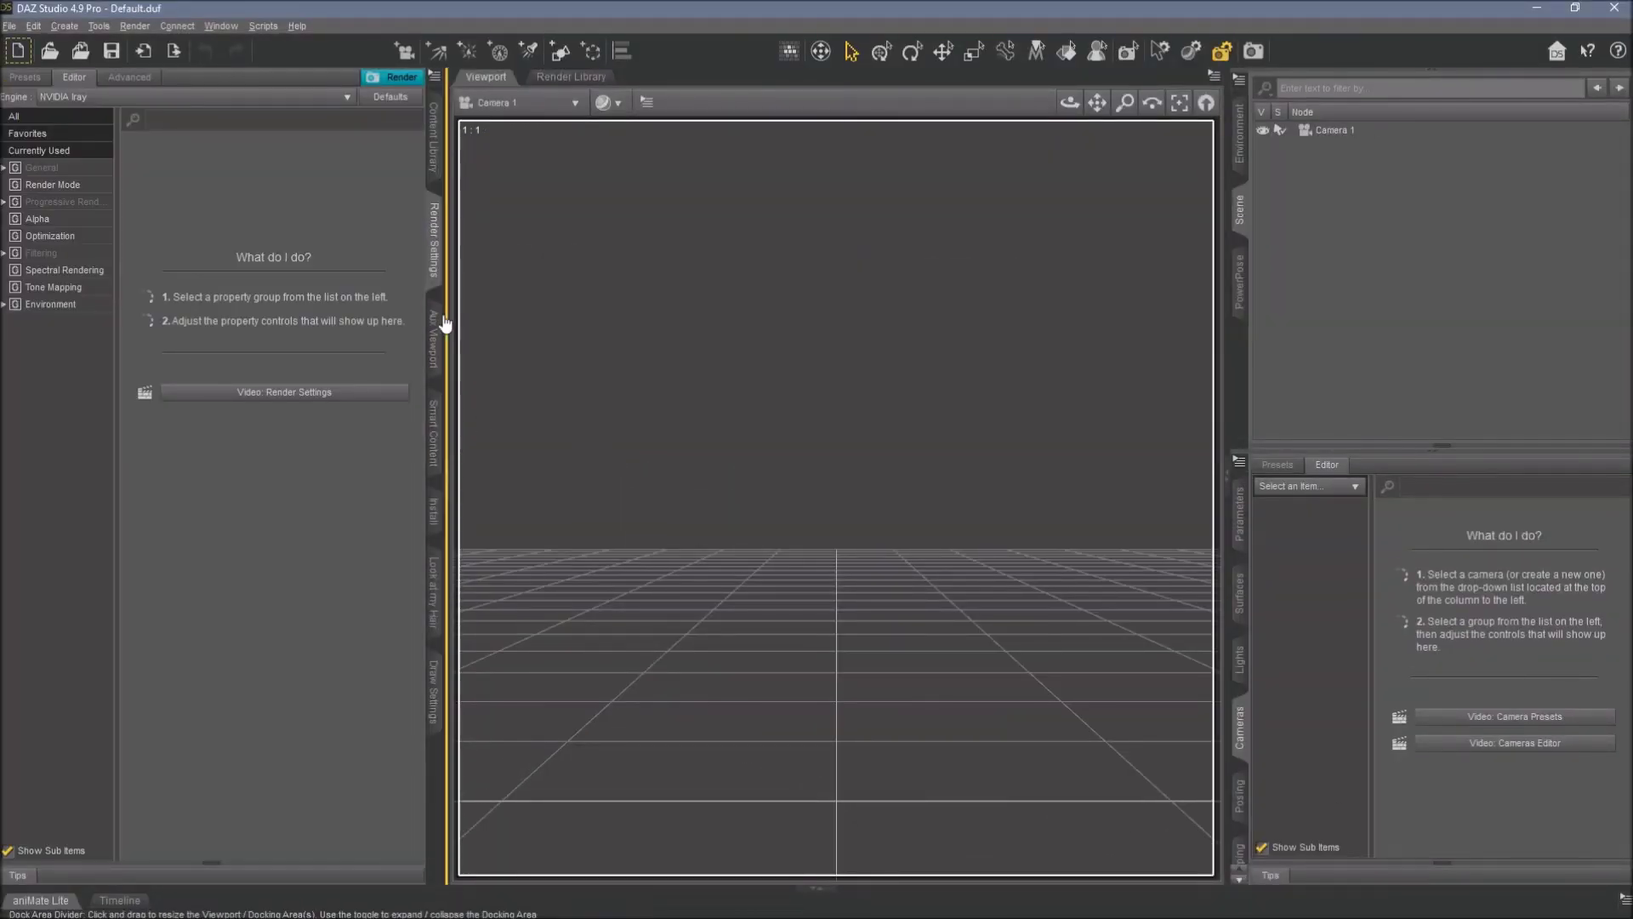
{"action": "left_click", "coordinate": [443, 332]}
{"action": "left_click", "coordinate": [434, 436]}
{"action": "left_click", "coordinate": [434, 510]}
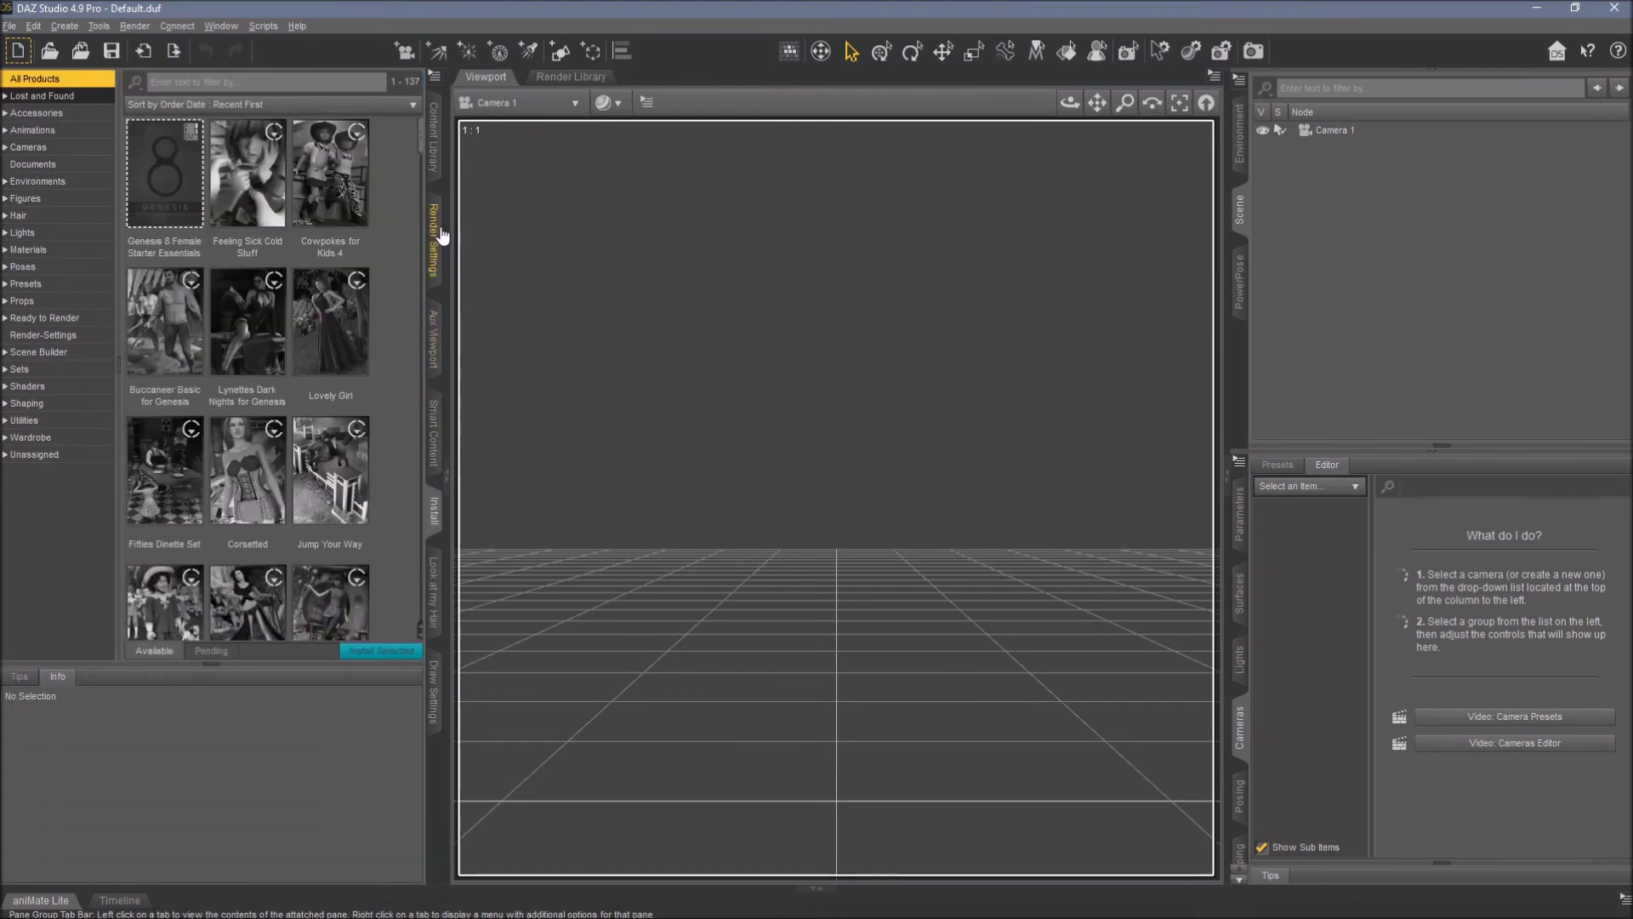
{"action": "left_click", "coordinate": [433, 140]}
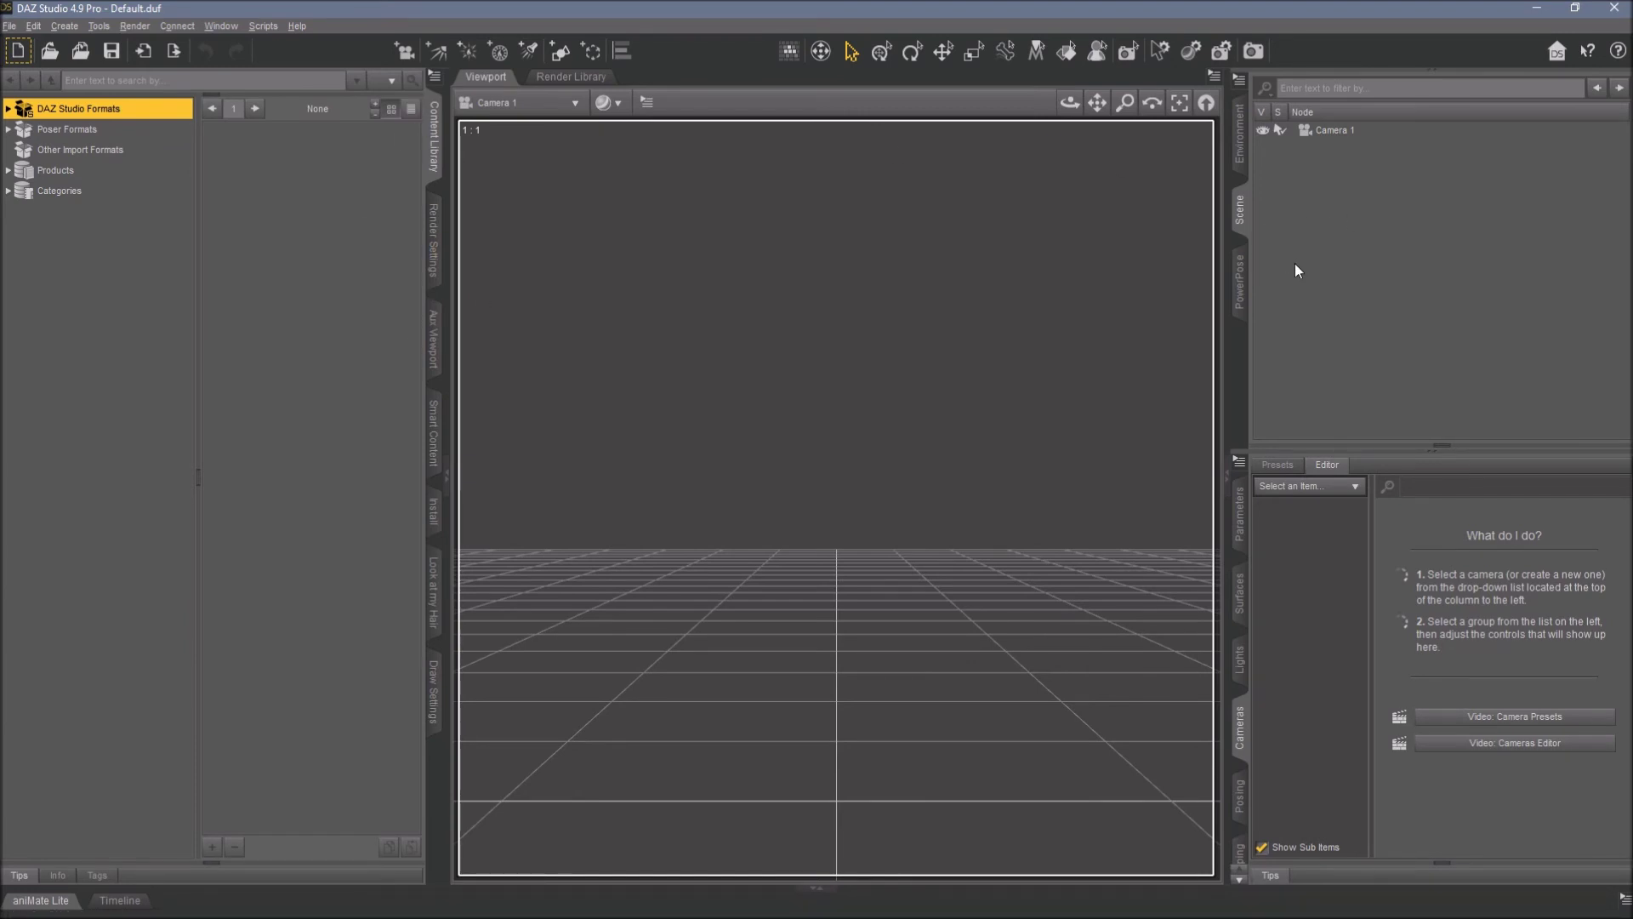
Load a Genesis 8 Female figure from the Scripts menu and show the Aux Viewport
{"action": "left_click", "coordinate": [267, 30]}
{"action": "left_click", "coordinate": [285, 238]}
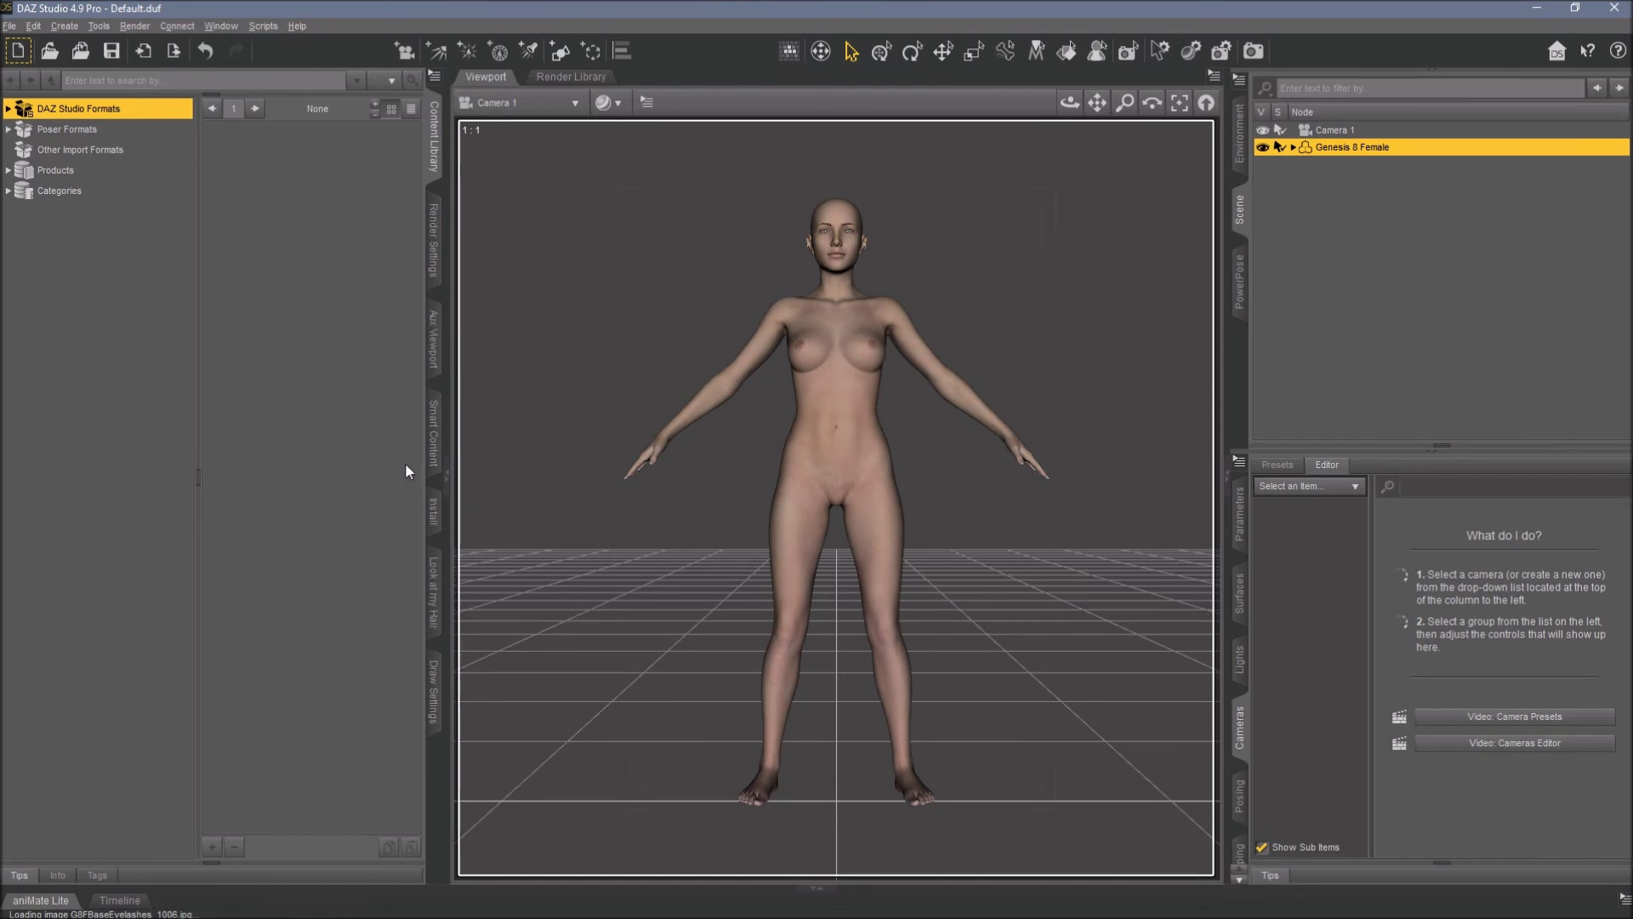
{"action": "left_click", "coordinate": [435, 345]}
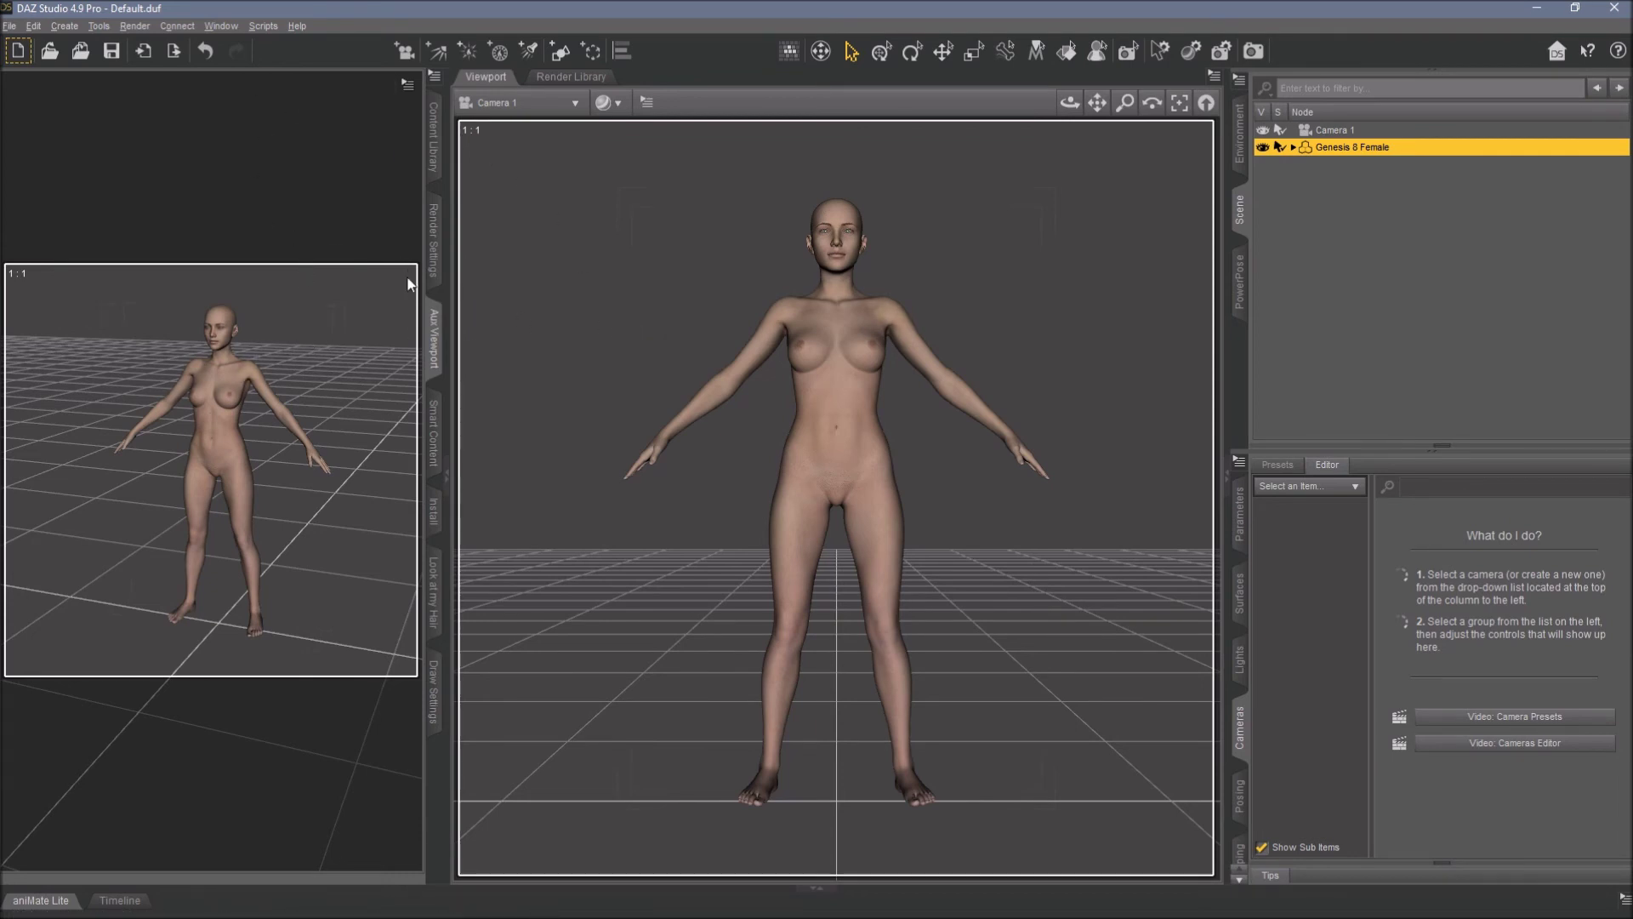
{"action": "left_click", "coordinate": [228, 32]}
Enable the Aux Viewport pane and set its draw style to NVIDIA Iray
{"action": "mouse_move", "coordinate": [249, 45]}
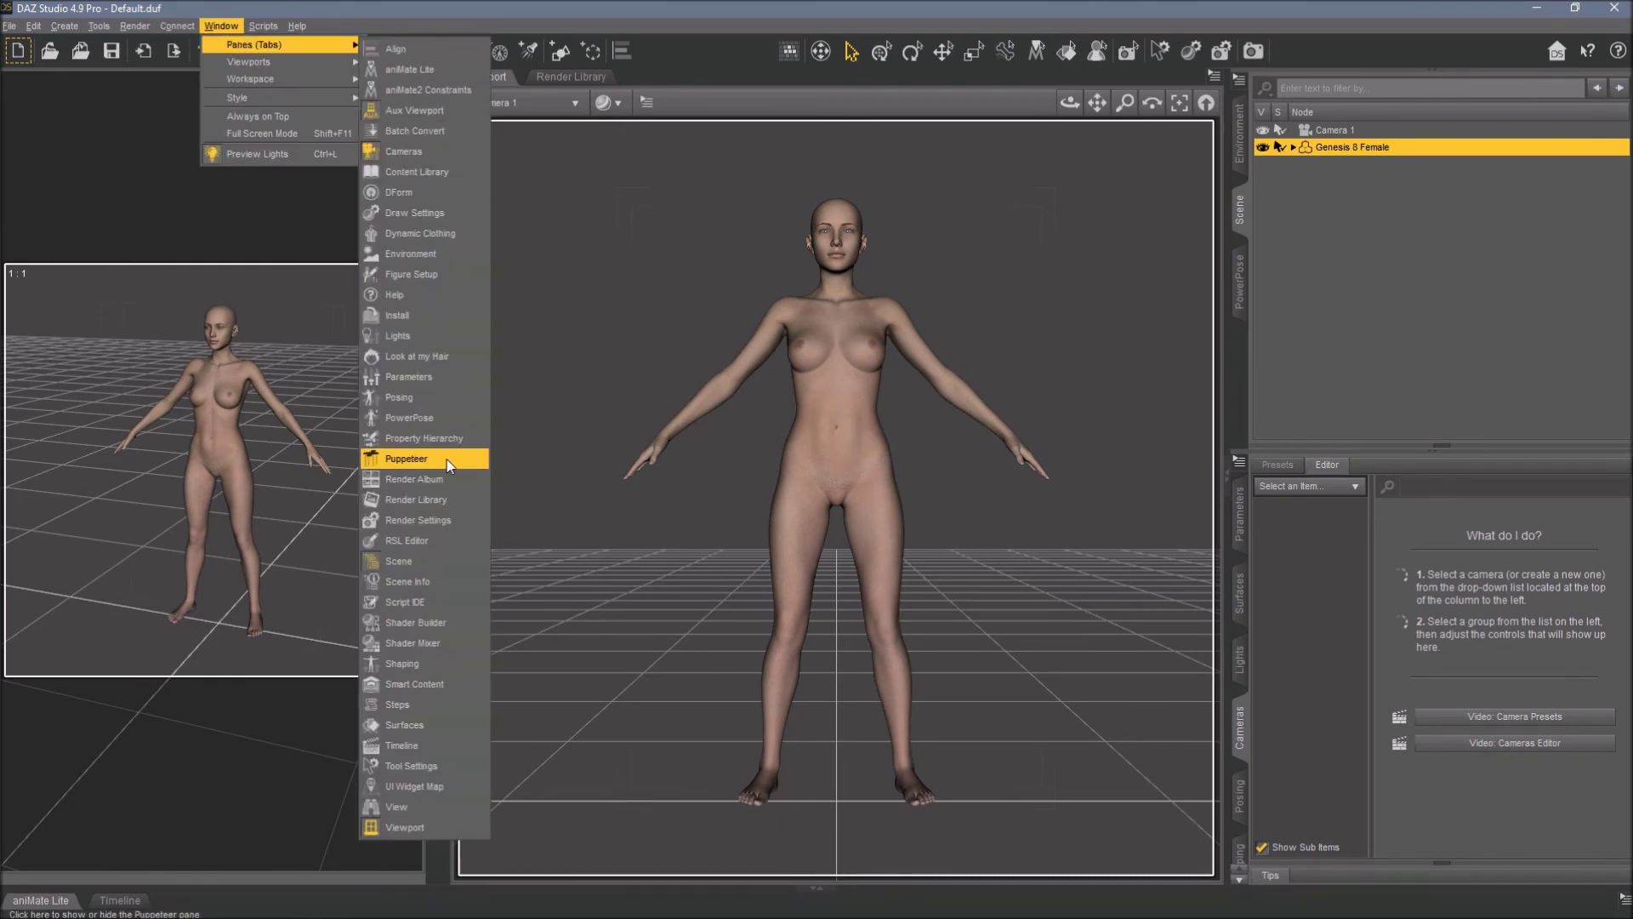
{"action": "left_click", "coordinate": [430, 112]}
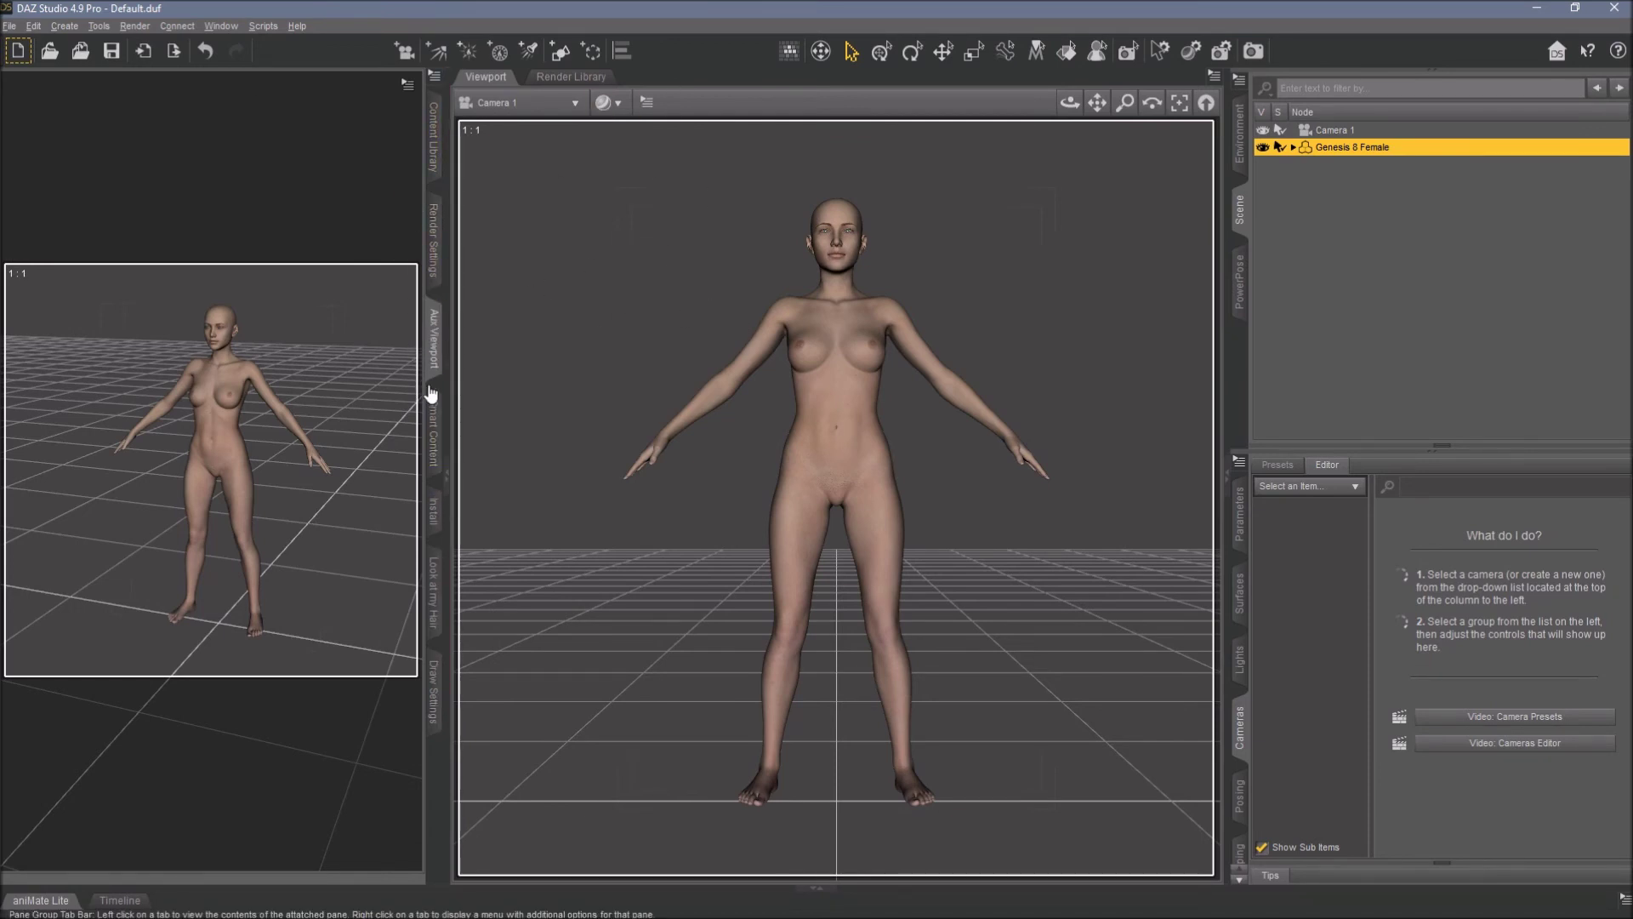
{"action": "mouse_move", "coordinate": [357, 106]}
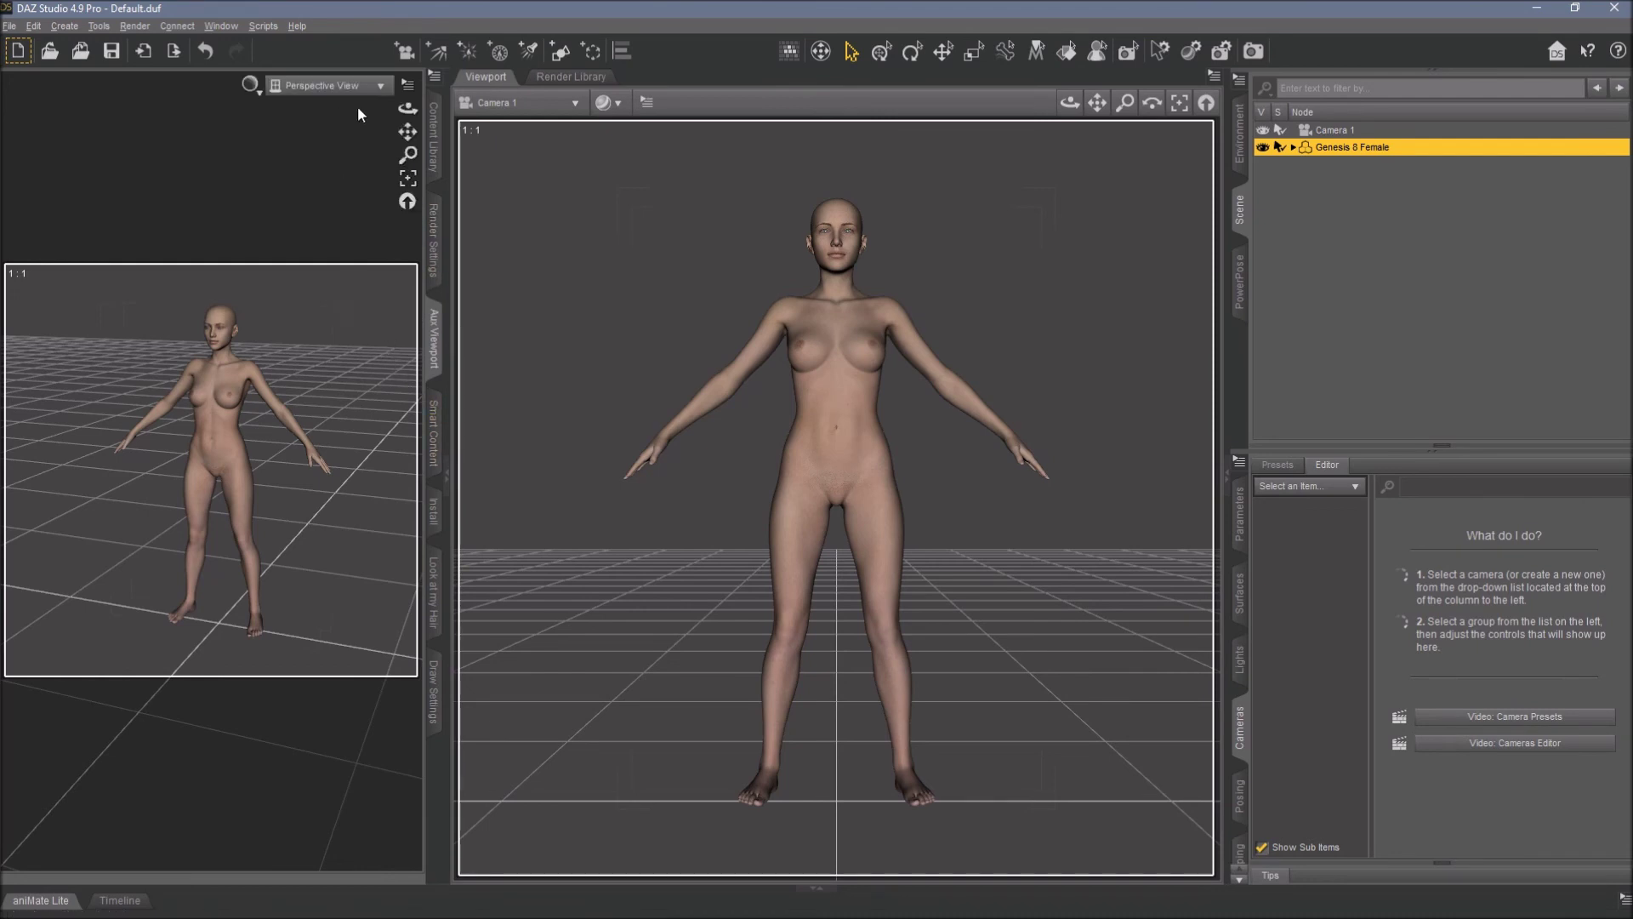
{"action": "left_click", "coordinate": [249, 85]}
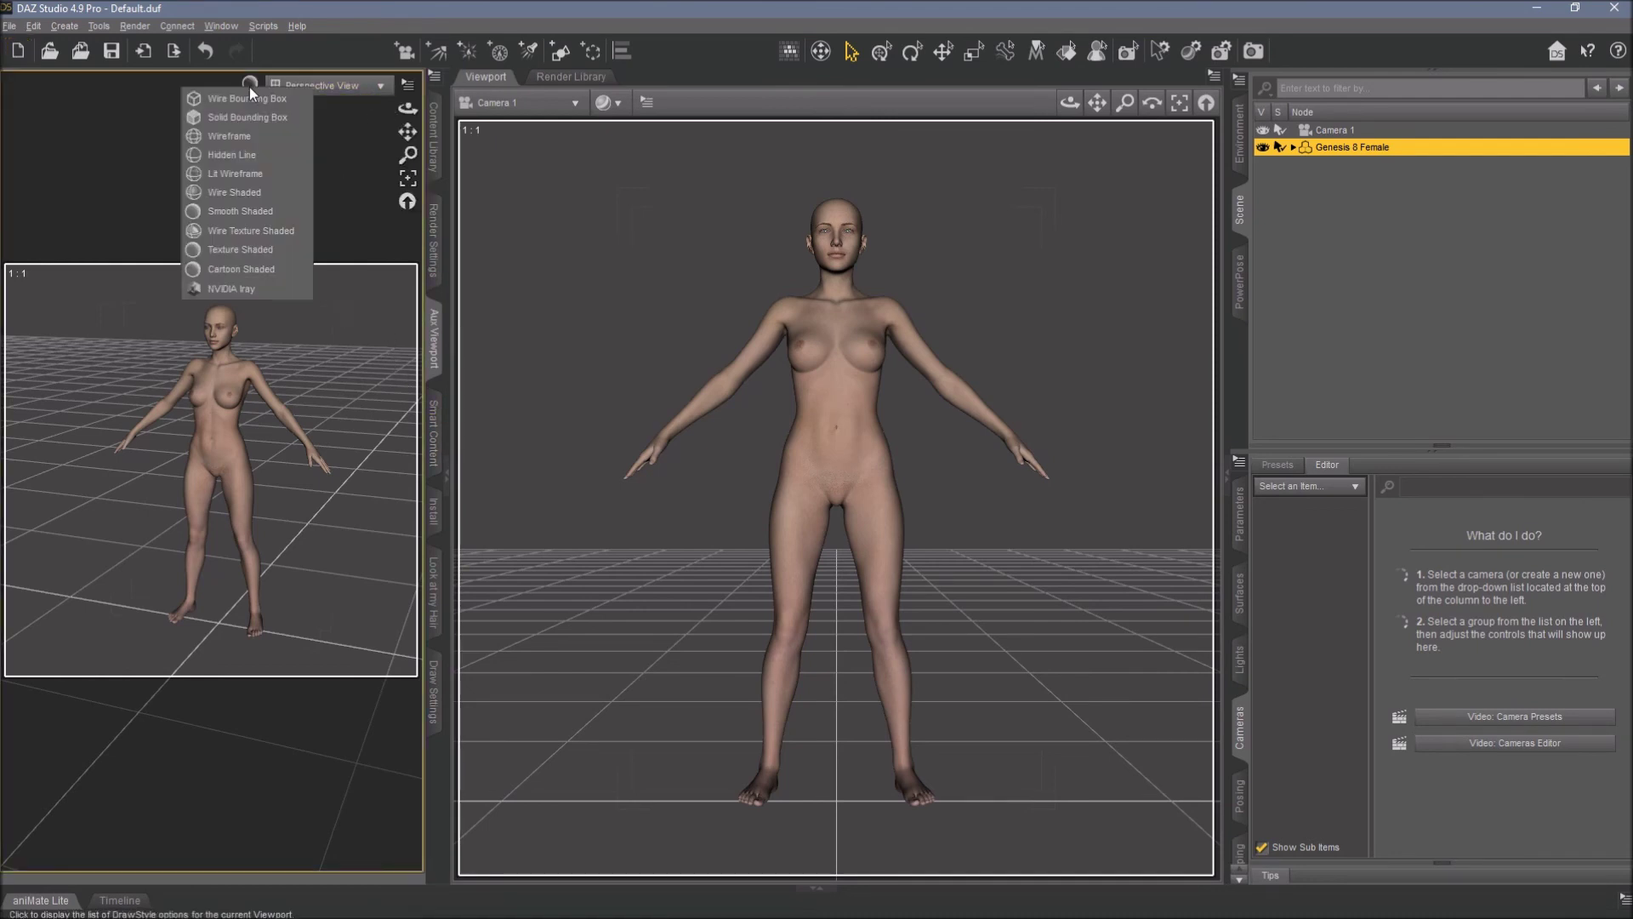
{"action": "left_click", "coordinate": [239, 289]}
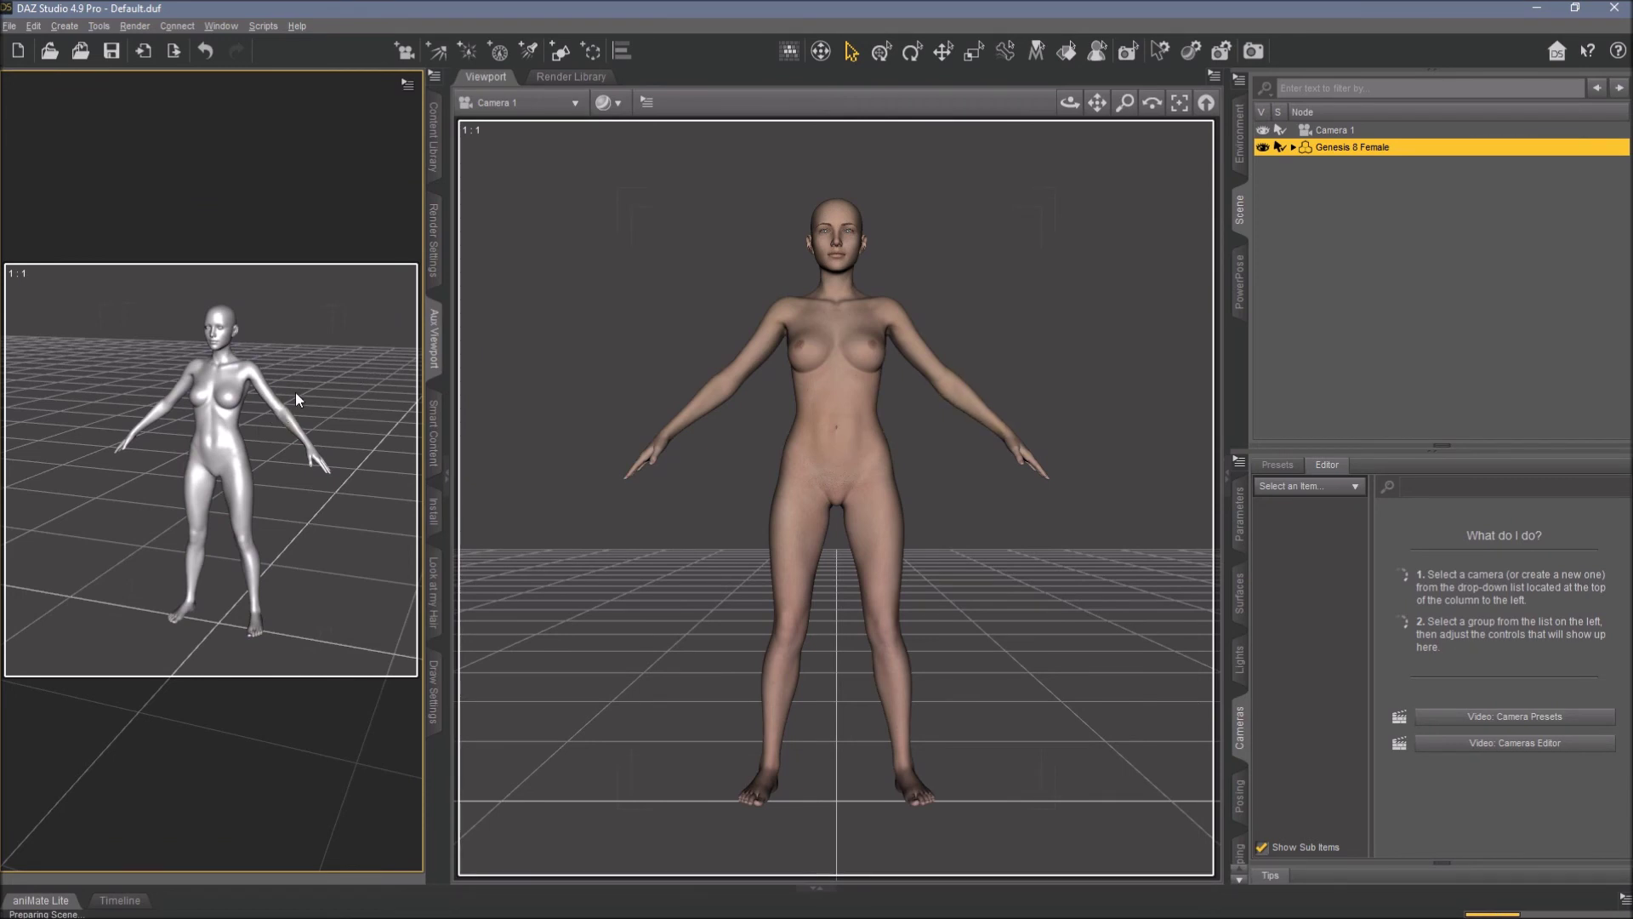
Look through Camera 1 in the Aux Viewport and orbit it around the figure
{"action": "mouse_move", "coordinate": [289, 131]}
{"action": "left_click", "coordinate": [289, 87]}
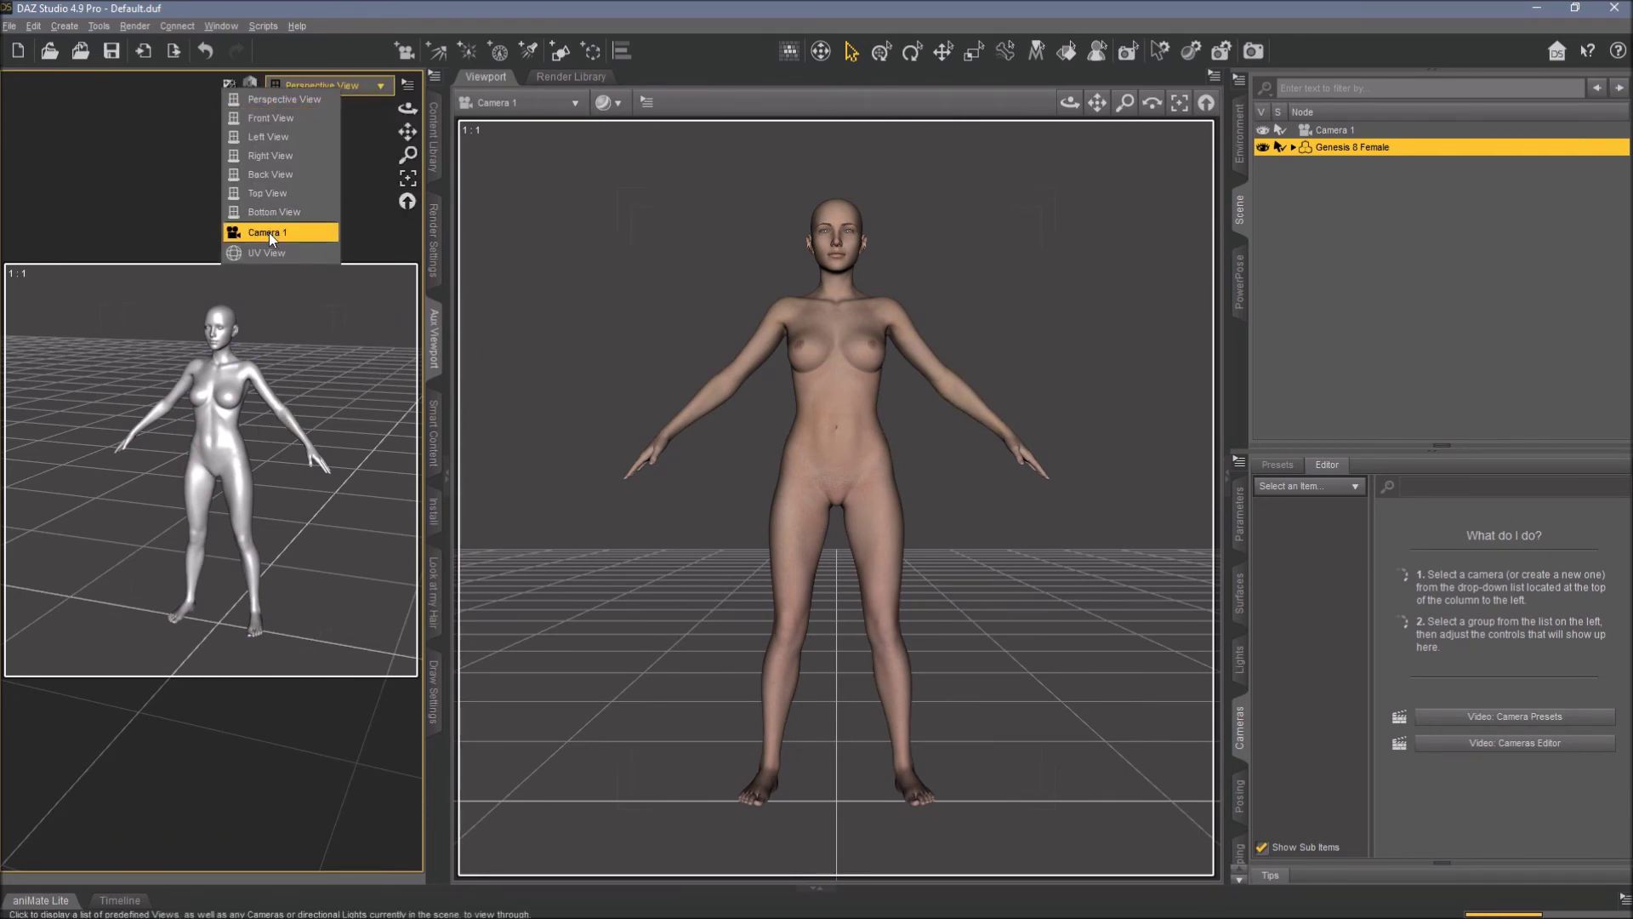
{"action": "left_click", "coordinate": [319, 229]}
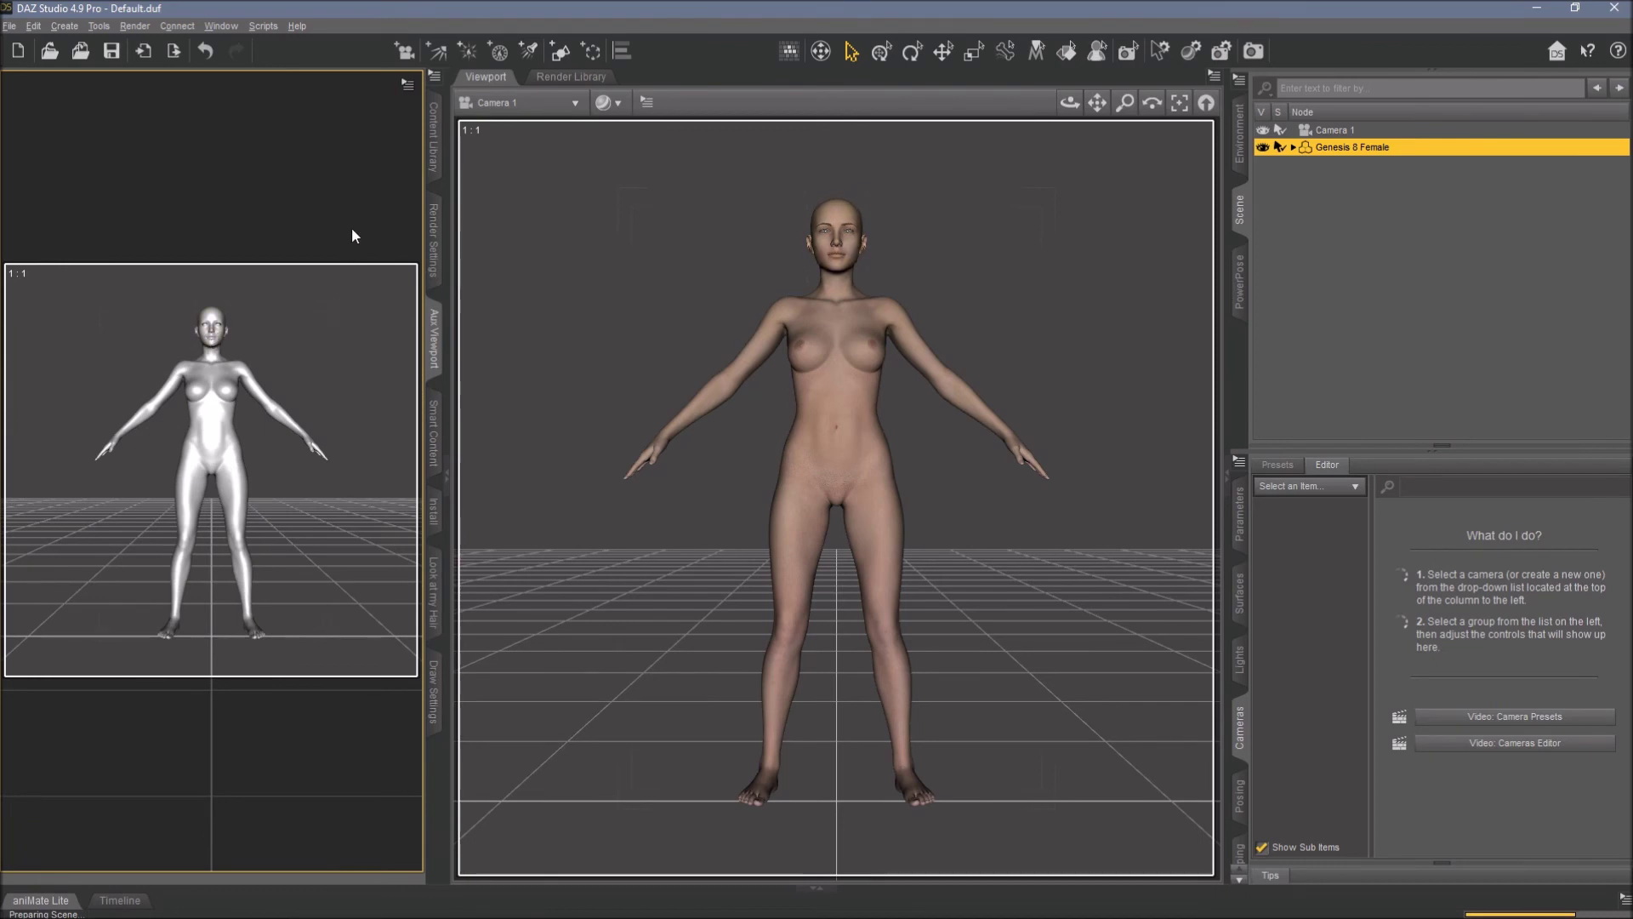
{"action": "mouse_move", "coordinate": [389, 104]}
{"action": "left_click_drag", "start_coordinate": [408, 108], "coordinate": [349, 112]}
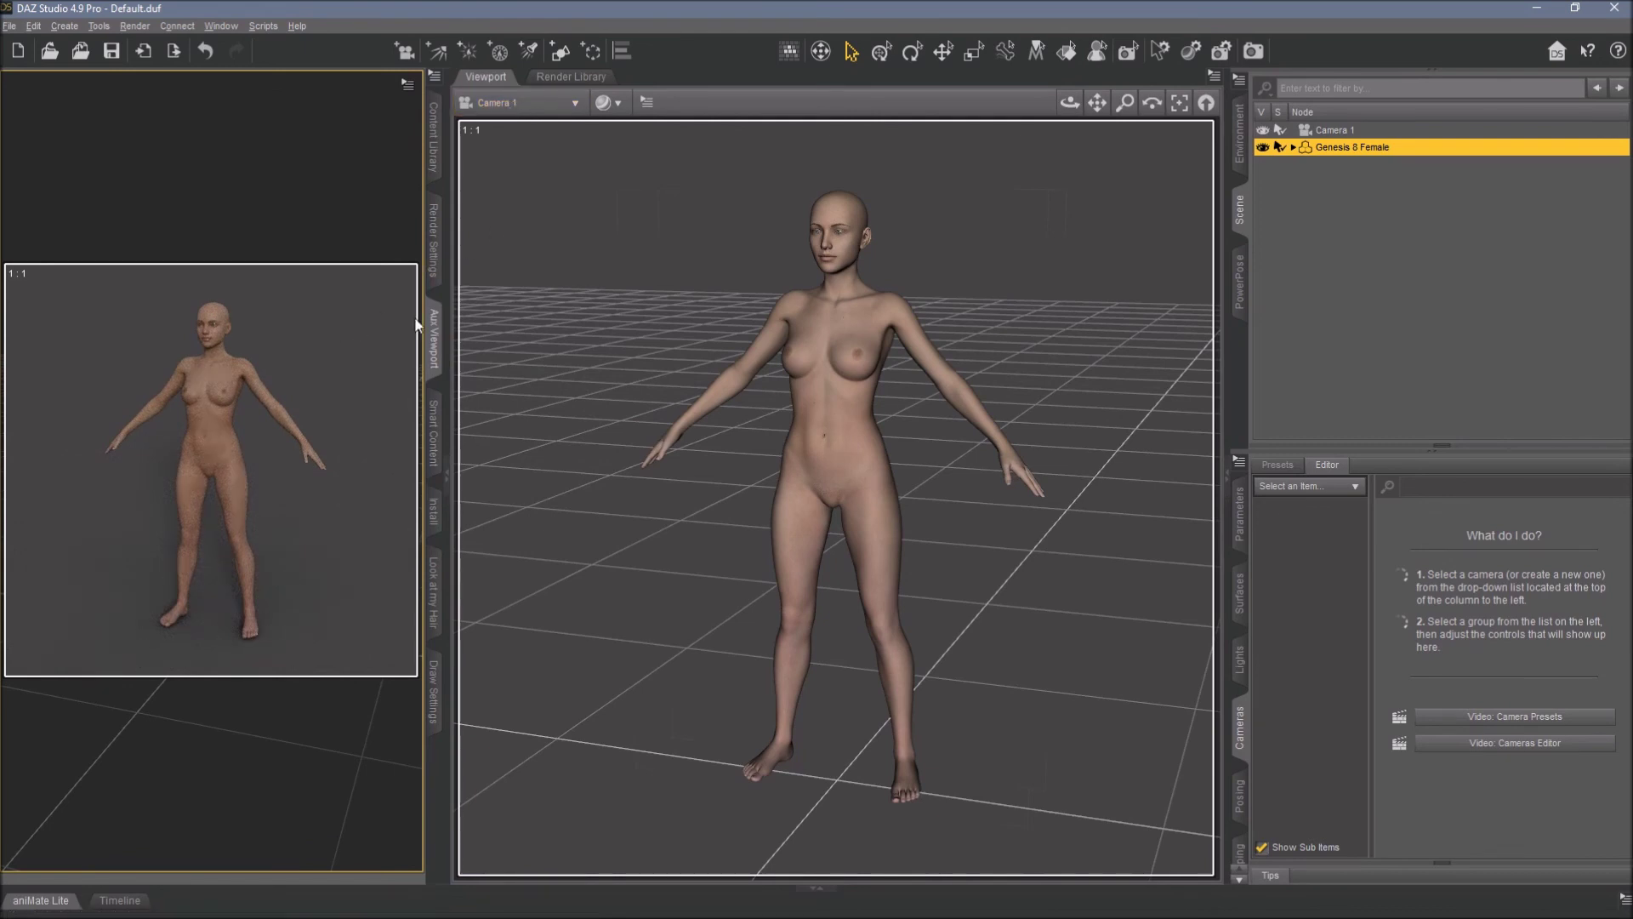
Tilt and turn the figure's head using its Bend and Twist sliders
{"action": "left_click", "coordinate": [834, 221]}
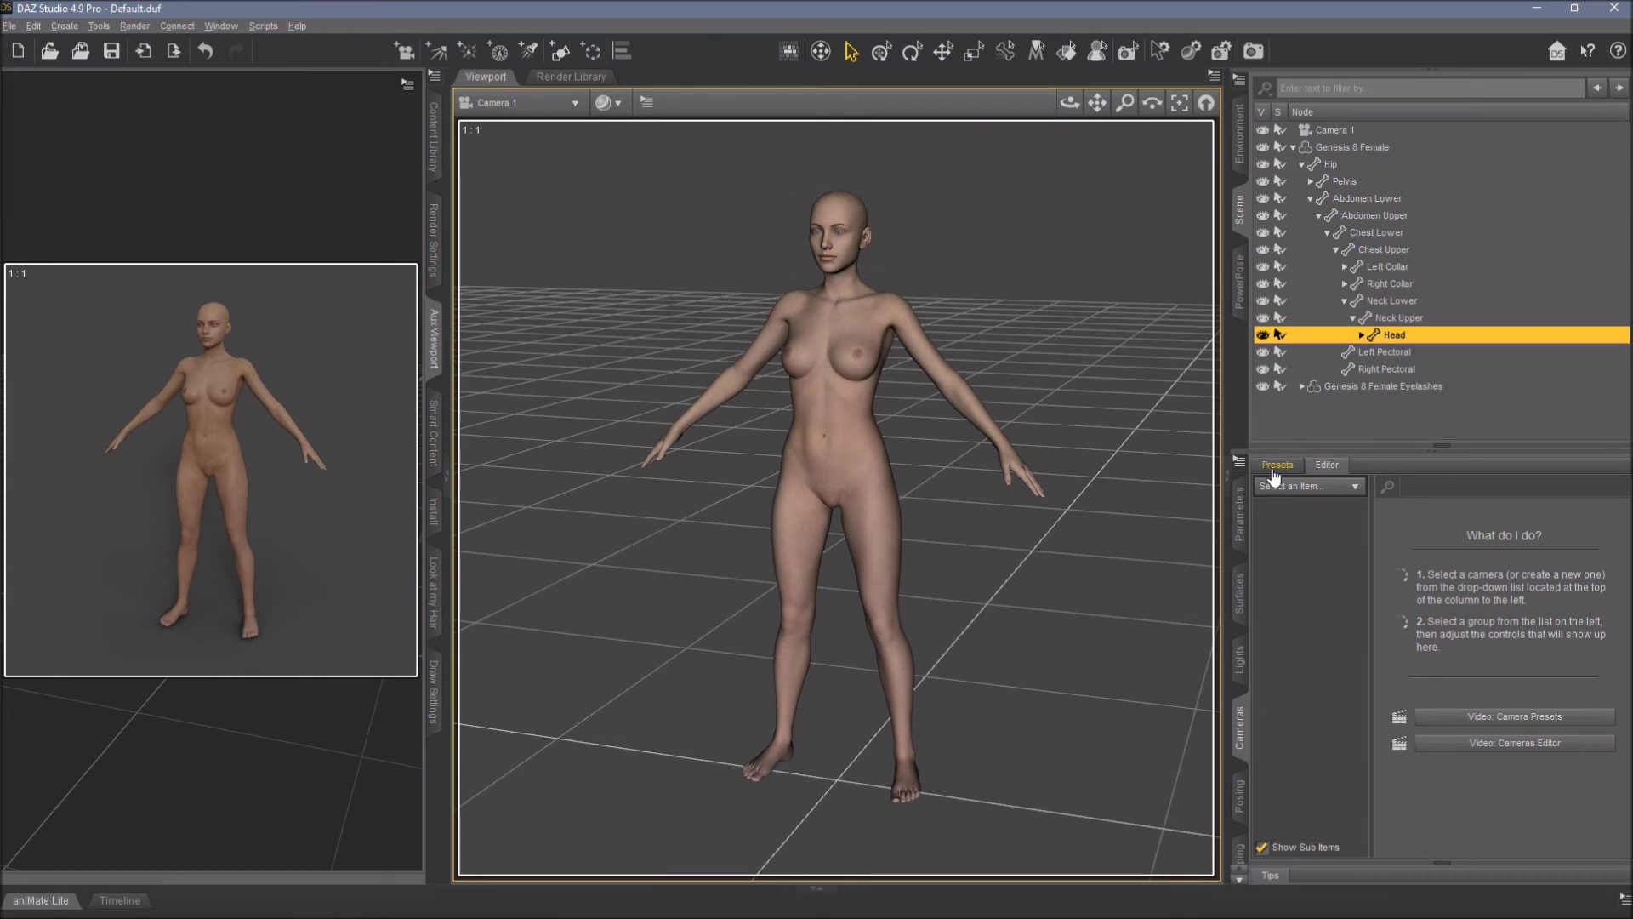
{"action": "left_click", "coordinate": [1238, 516]}
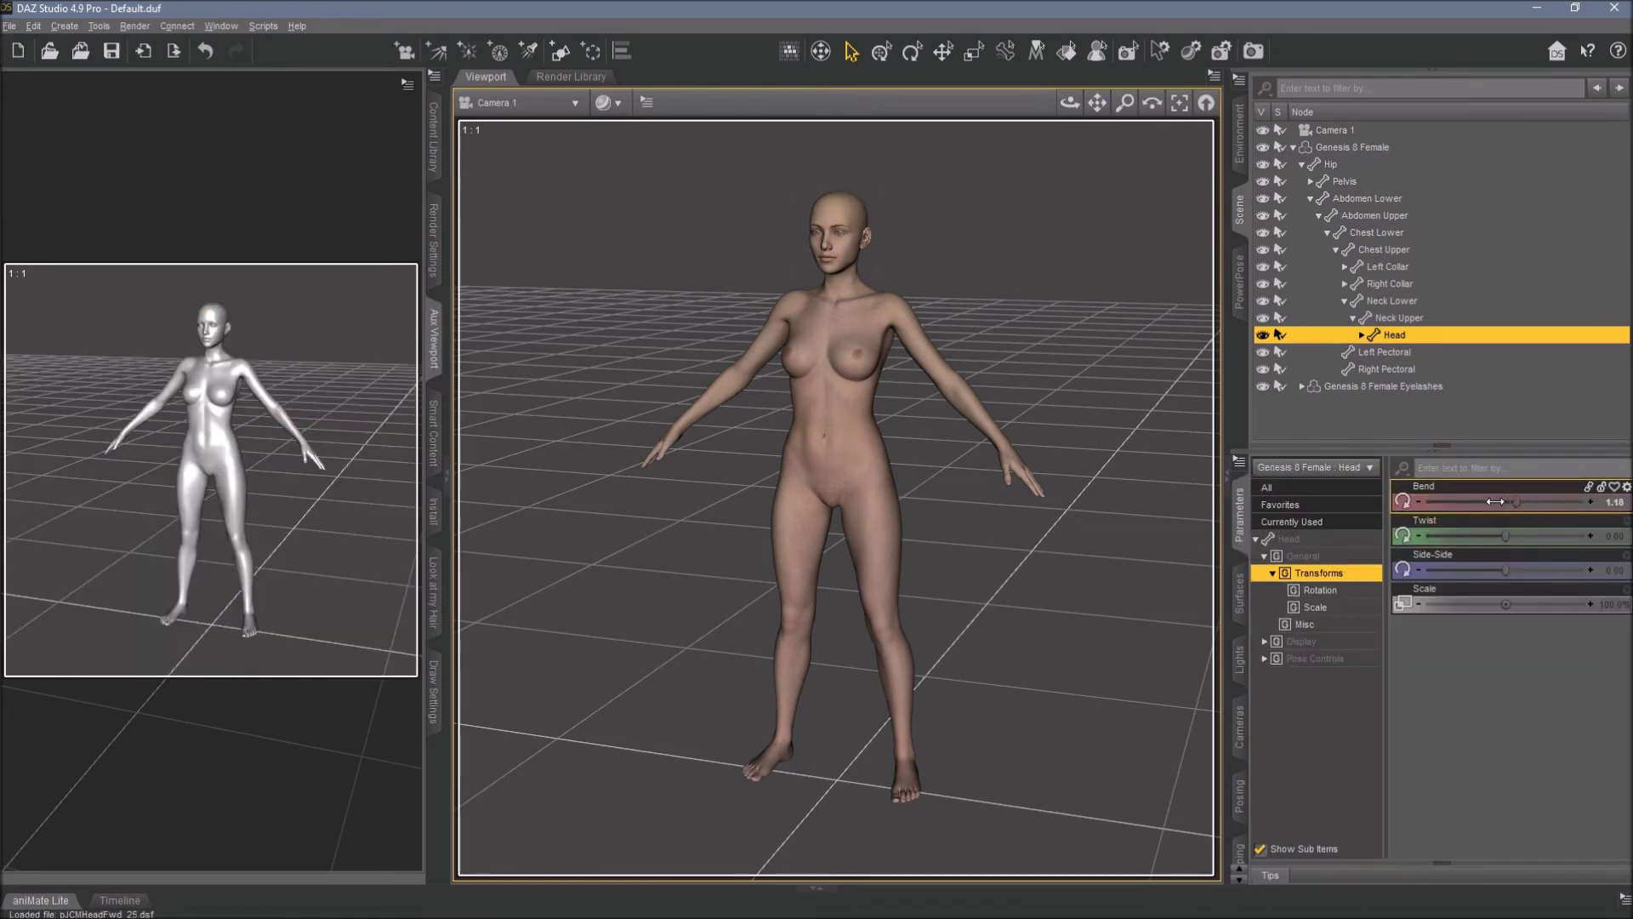
{"action": "mouse_move", "coordinate": [1512, 501]}
{"action": "left_mouse_down"}
{"action": "mouse_move", "coordinate": [1476, 501]}
{"action": "mouse_move", "coordinate": [1538, 498]}
{"action": "left_mouse_up"}
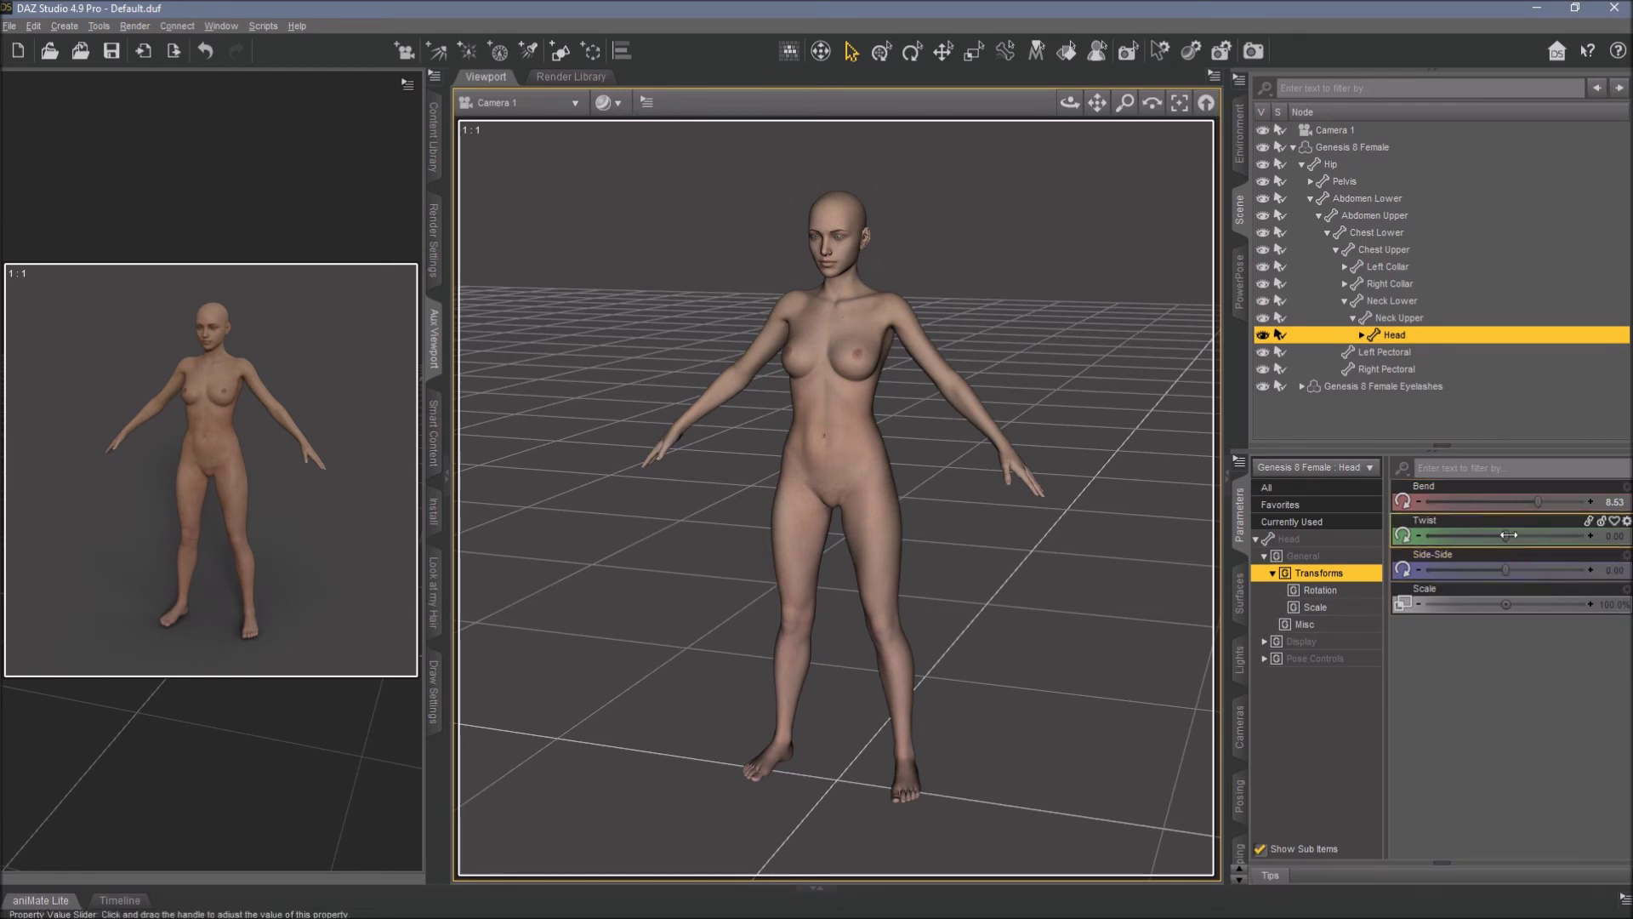
{"action": "mouse_move", "coordinate": [1506, 535]}
{"action": "left_mouse_down"}
{"action": "mouse_move", "coordinate": [1555, 536]}
{"action": "mouse_move", "coordinate": [1544, 566]}
{"action": "left_mouse_up"}
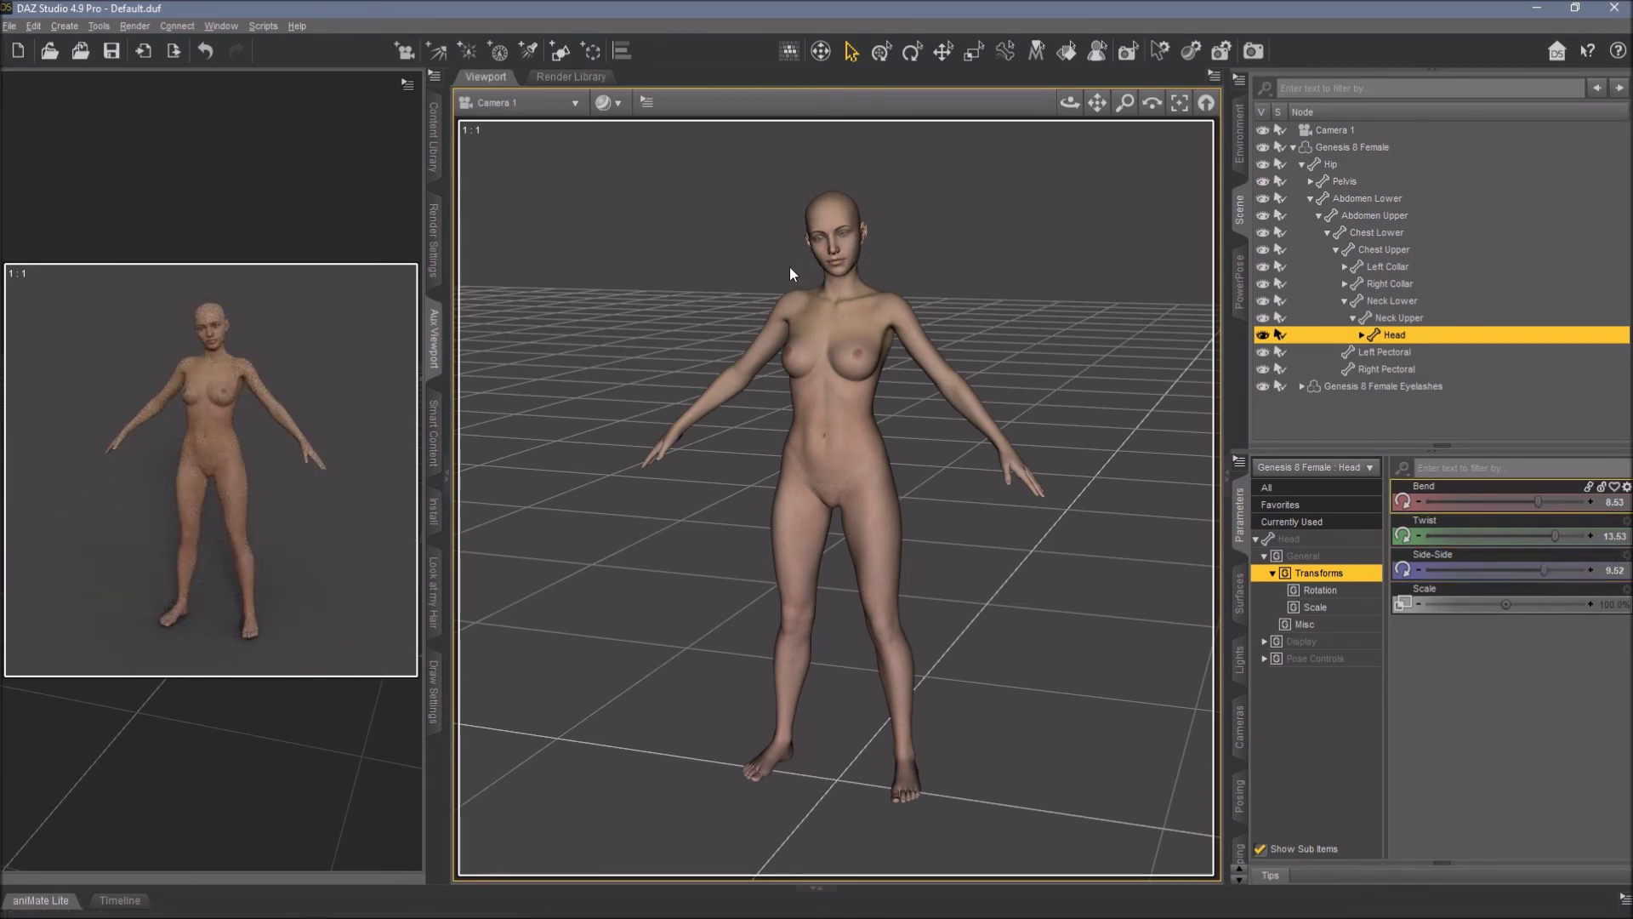
Push the right collar forward to 26.00 and pull the left collar back to -19.56
{"action": "left_click", "coordinate": [796, 313]}
{"action": "left_click_drag", "start_coordinate": [1489, 535], "coordinate": [1599, 533]}
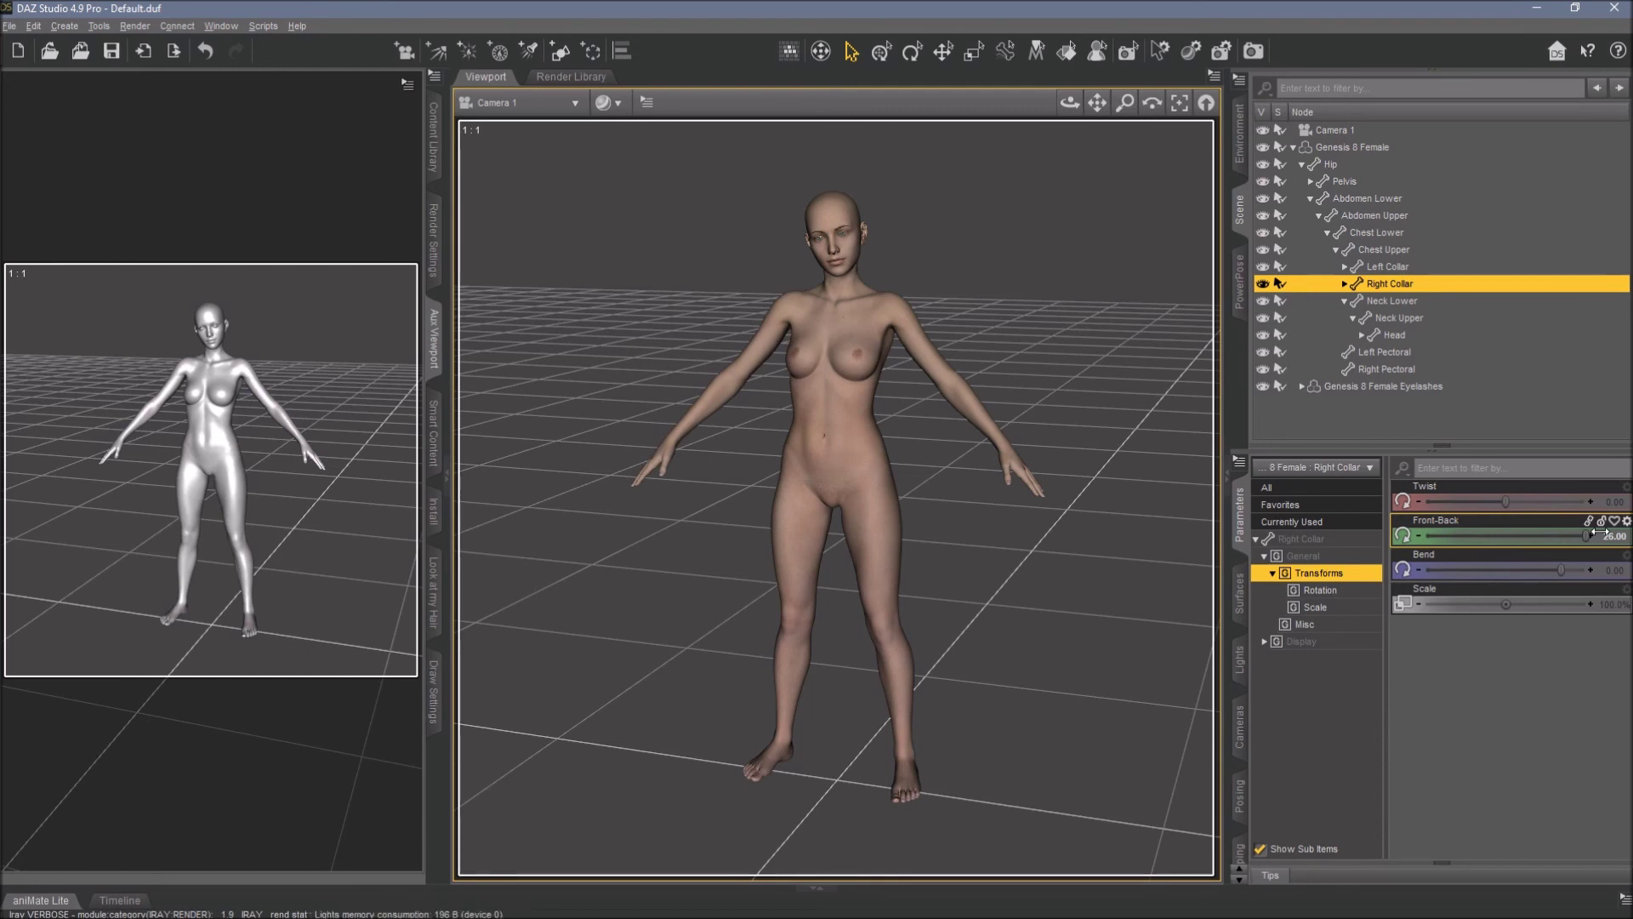
{"action": "left_click", "coordinate": [900, 322]}
{"action": "left_click_drag", "start_coordinate": [1506, 536], "coordinate": [1451, 535]}
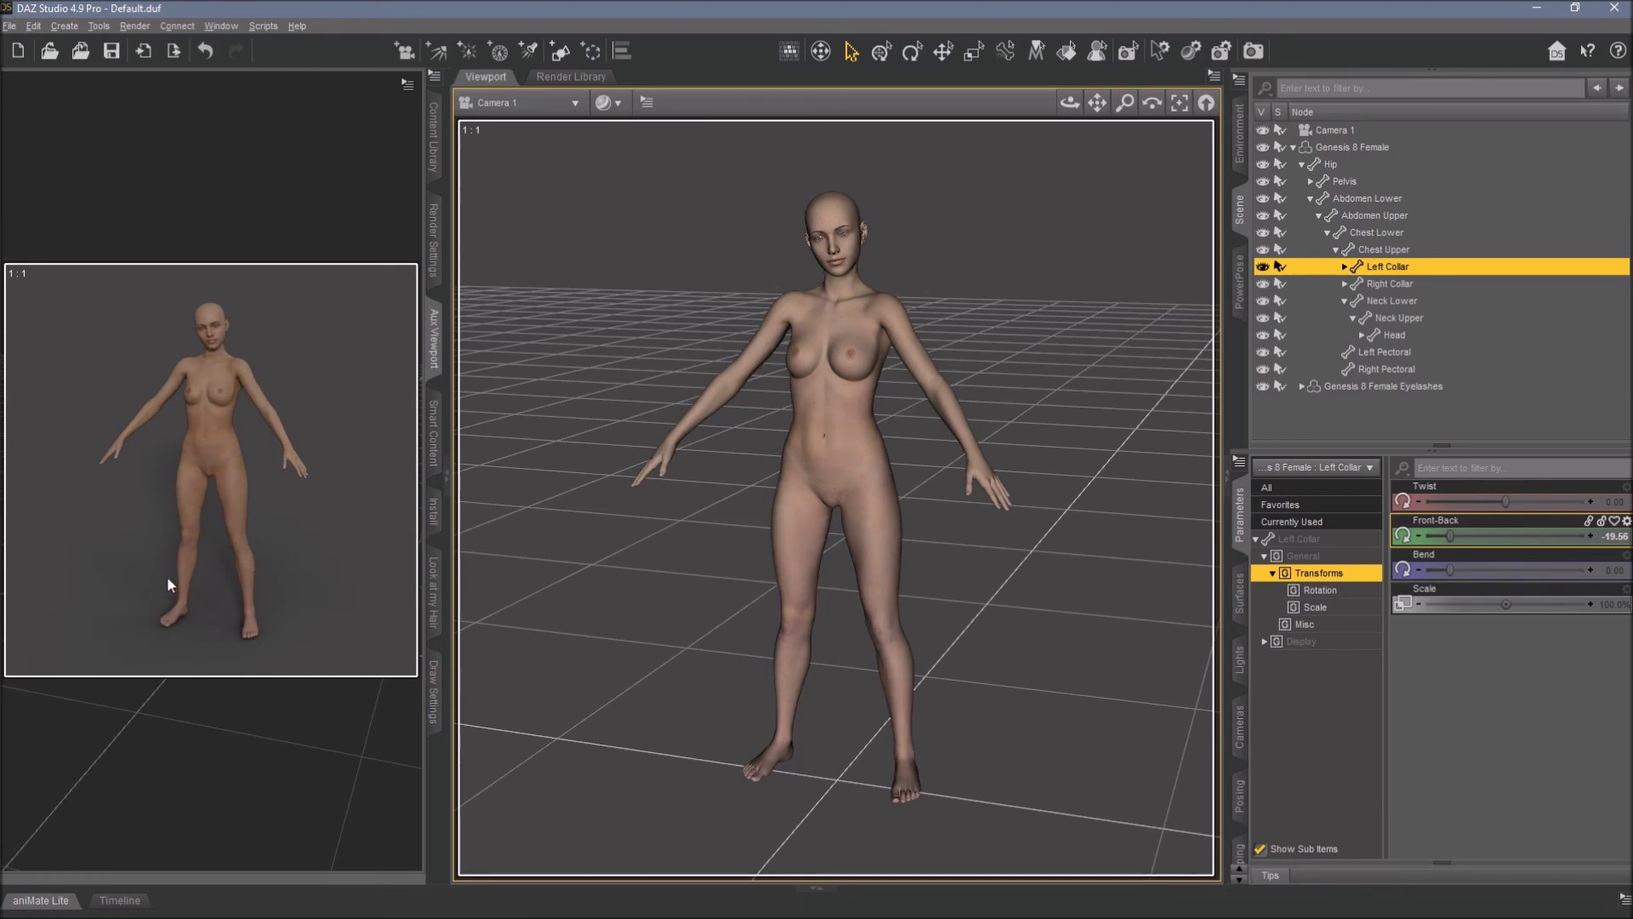
{"action": "left_click_drag", "start_coordinate": [1414, 566], "coordinate": [1422, 567]}
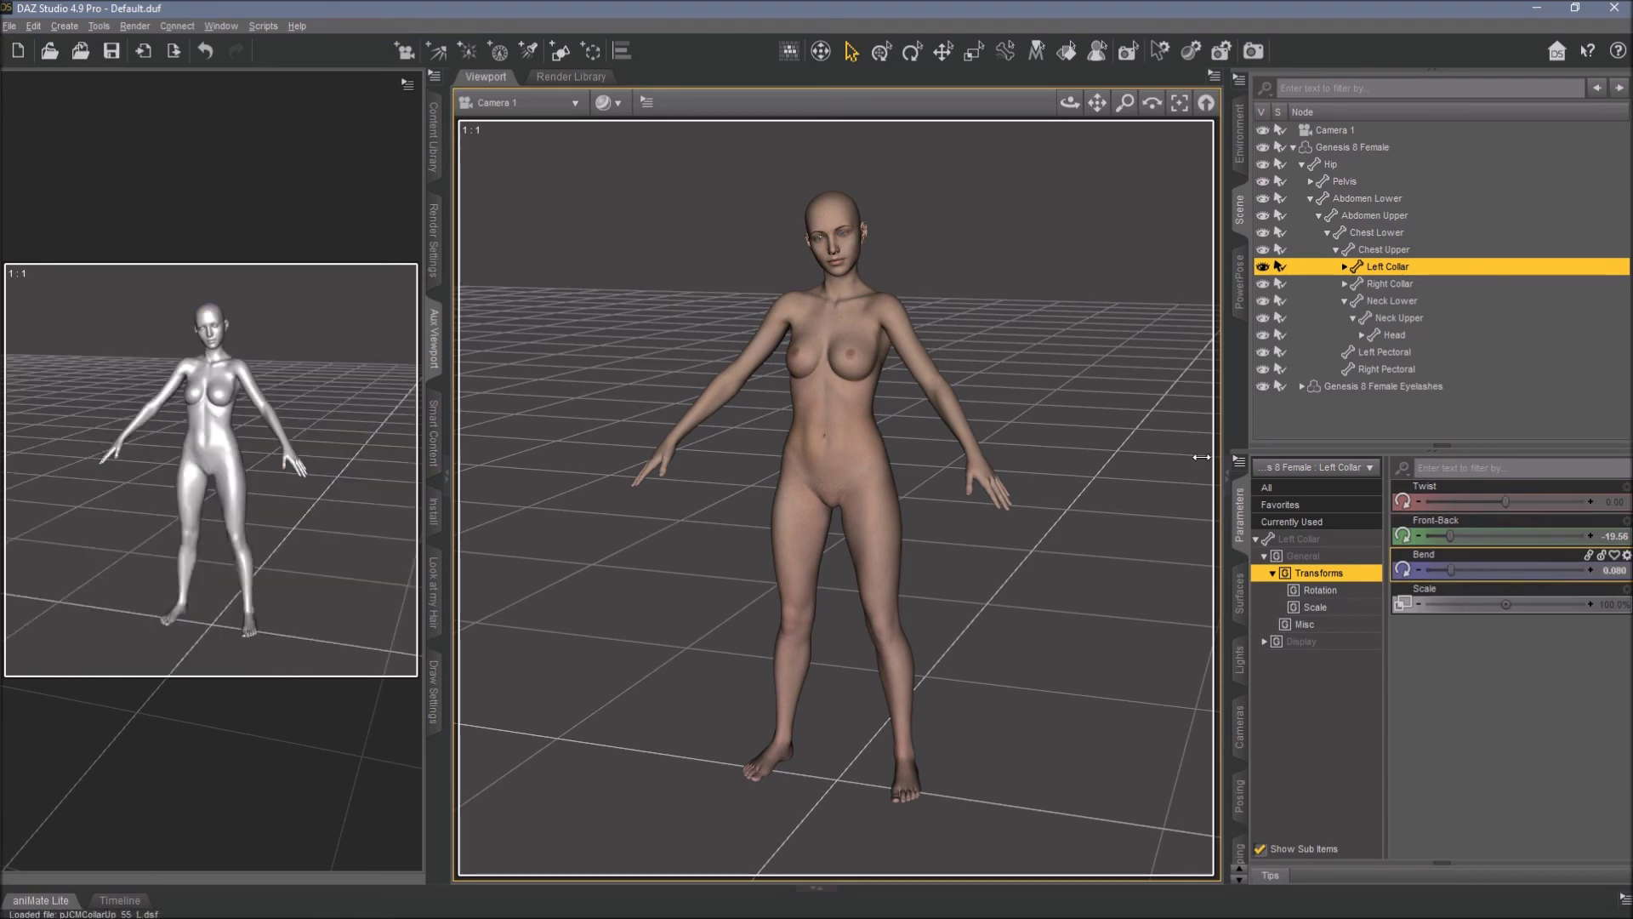
Twist the upper abdomen to -10.16, then clear the selection in the Aux Viewport
{"action": "left_click", "coordinate": [848, 420]}
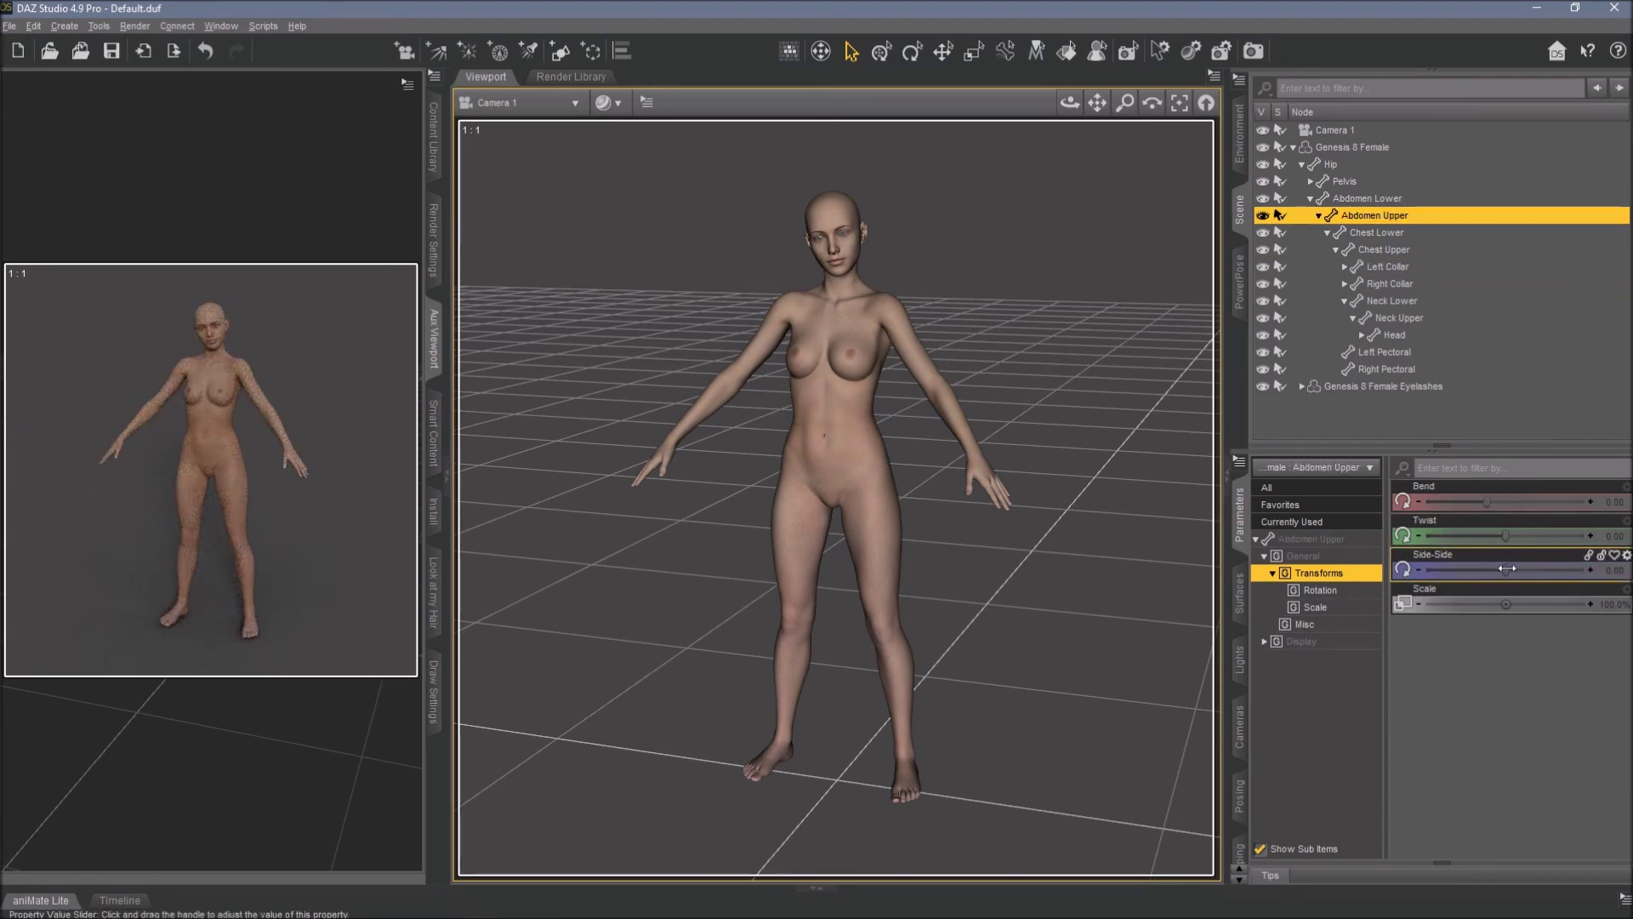
{"action": "left_click_drag", "start_coordinate": [1505, 537], "coordinate": [1464, 537]}
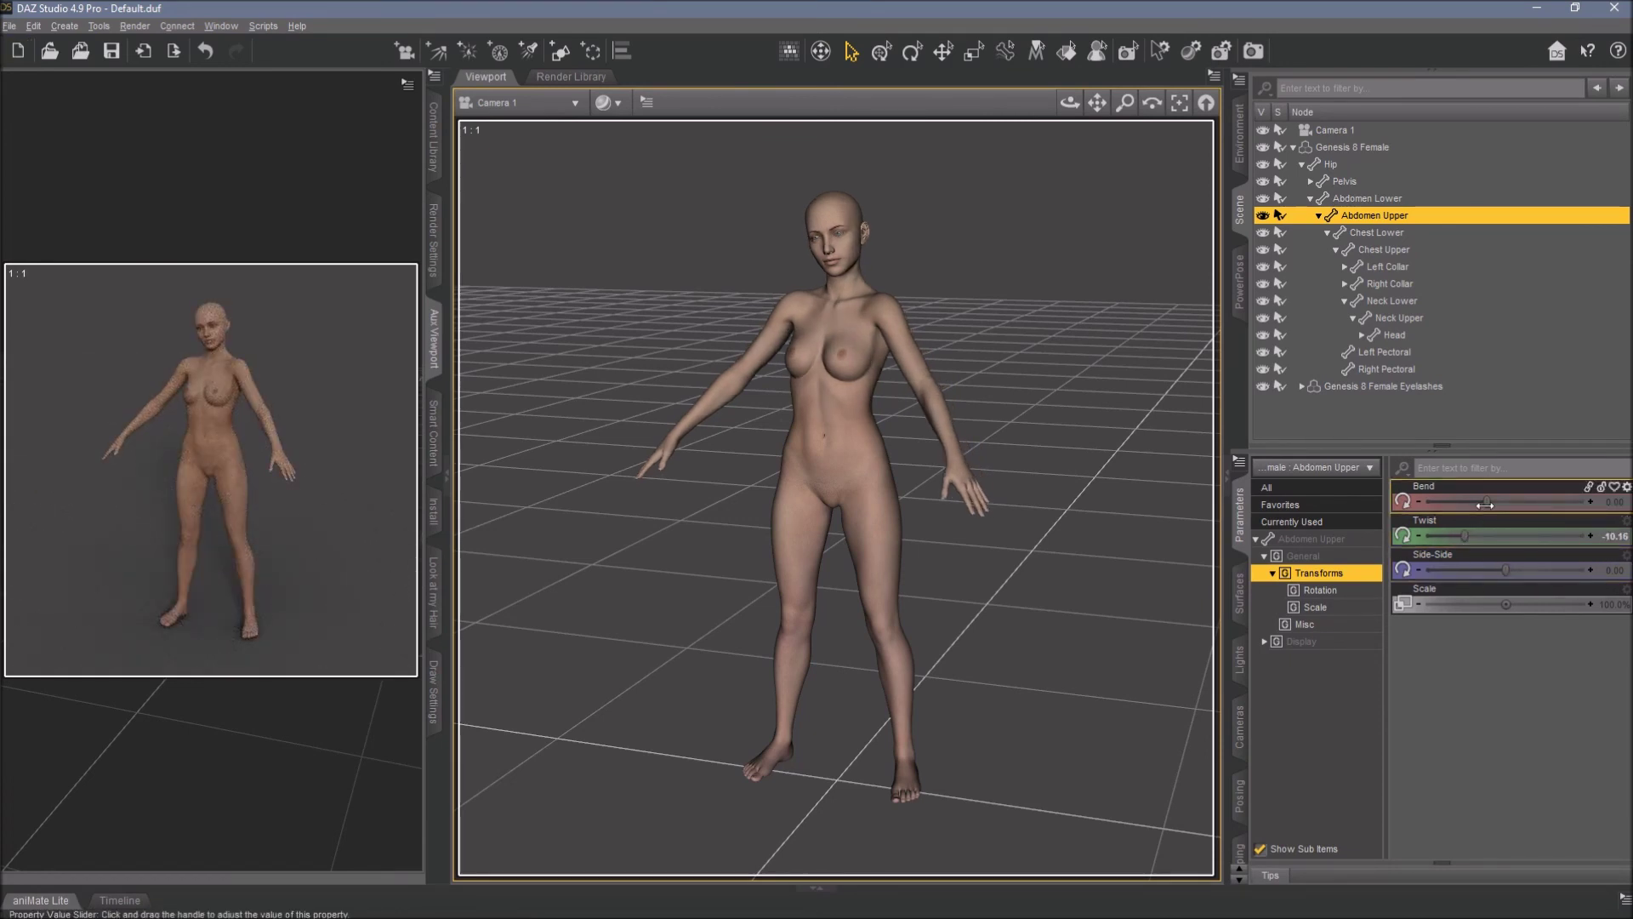
{"action": "mouse_move", "coordinate": [295, 102]}
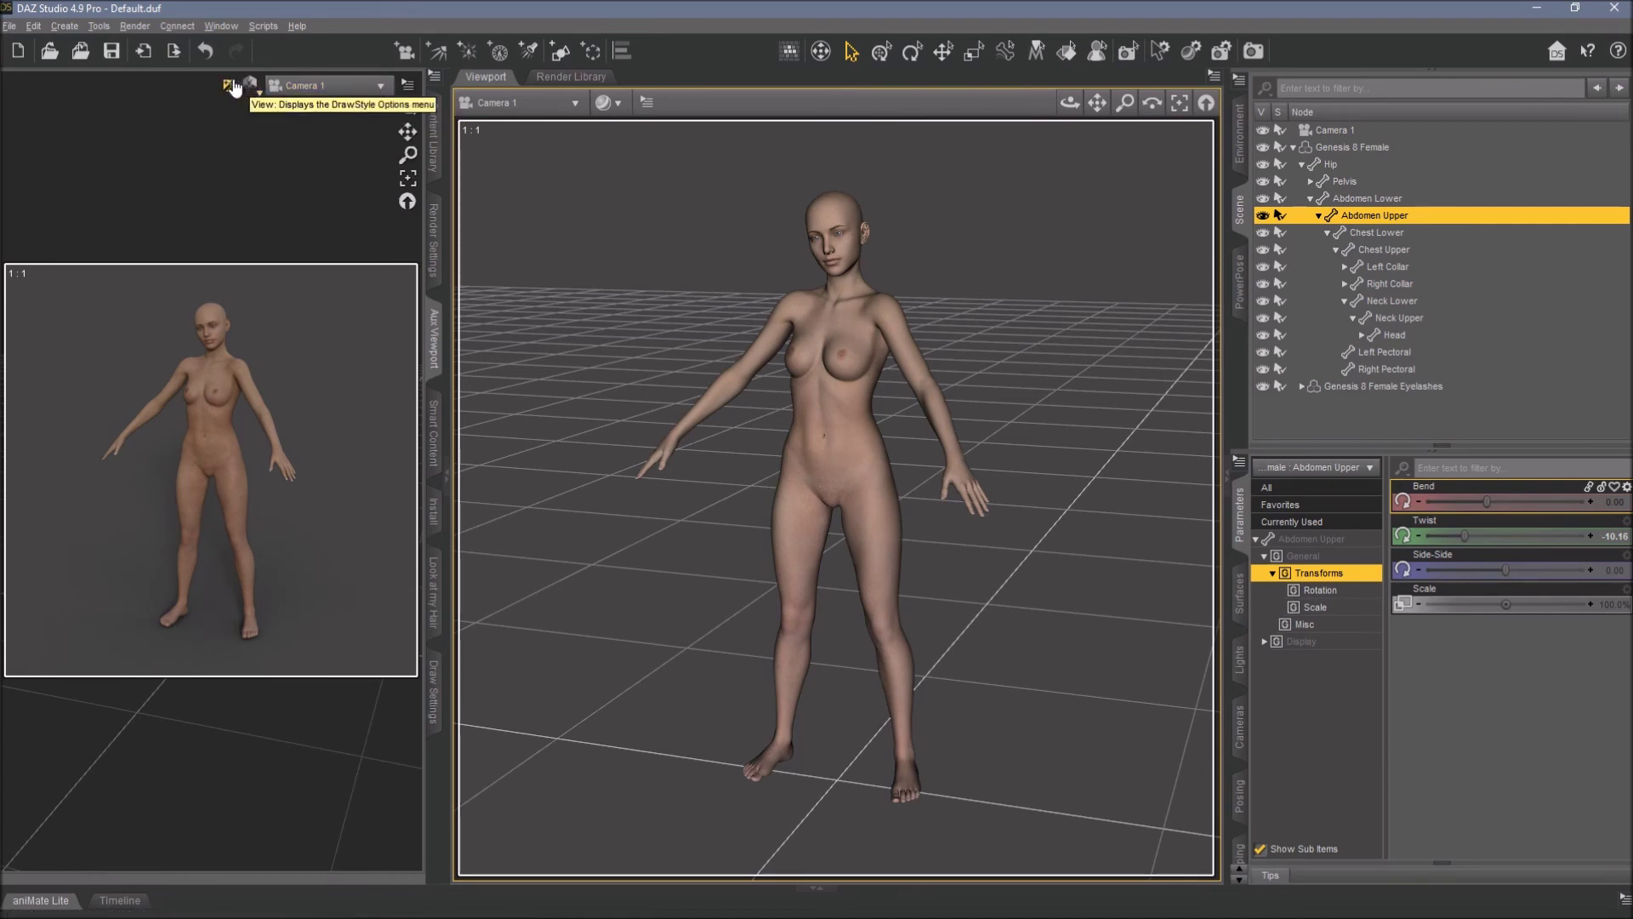
{"action": "left_click", "coordinate": [165, 416]}
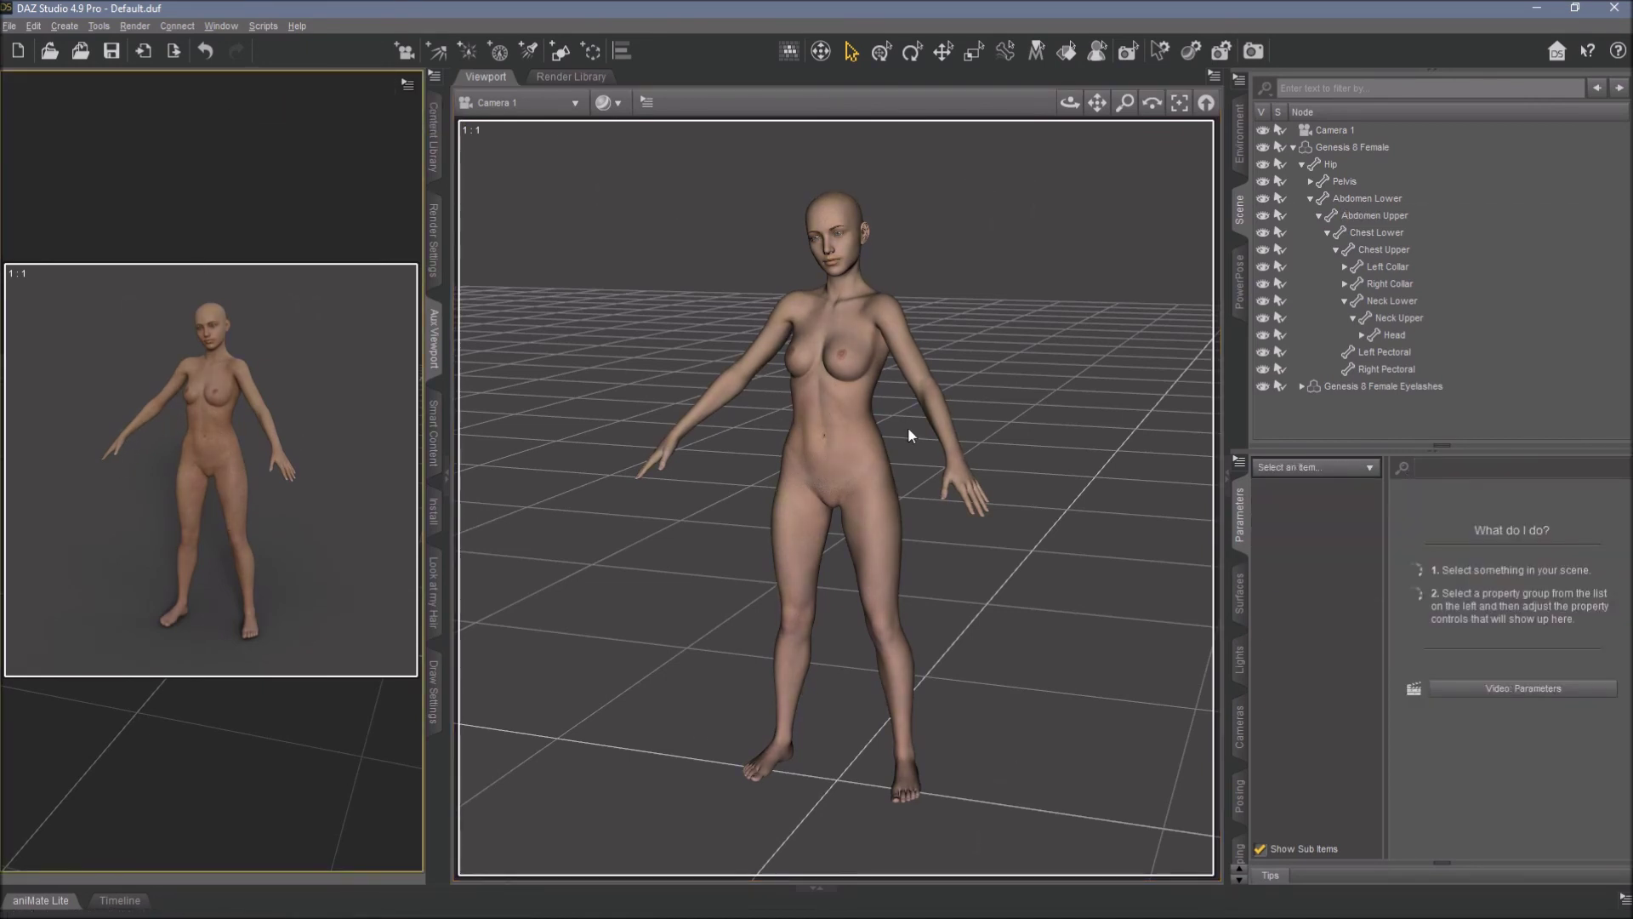
Bend the right forearm up so the right hand rises to the chest
{"action": "left_click", "coordinate": [178, 392]}
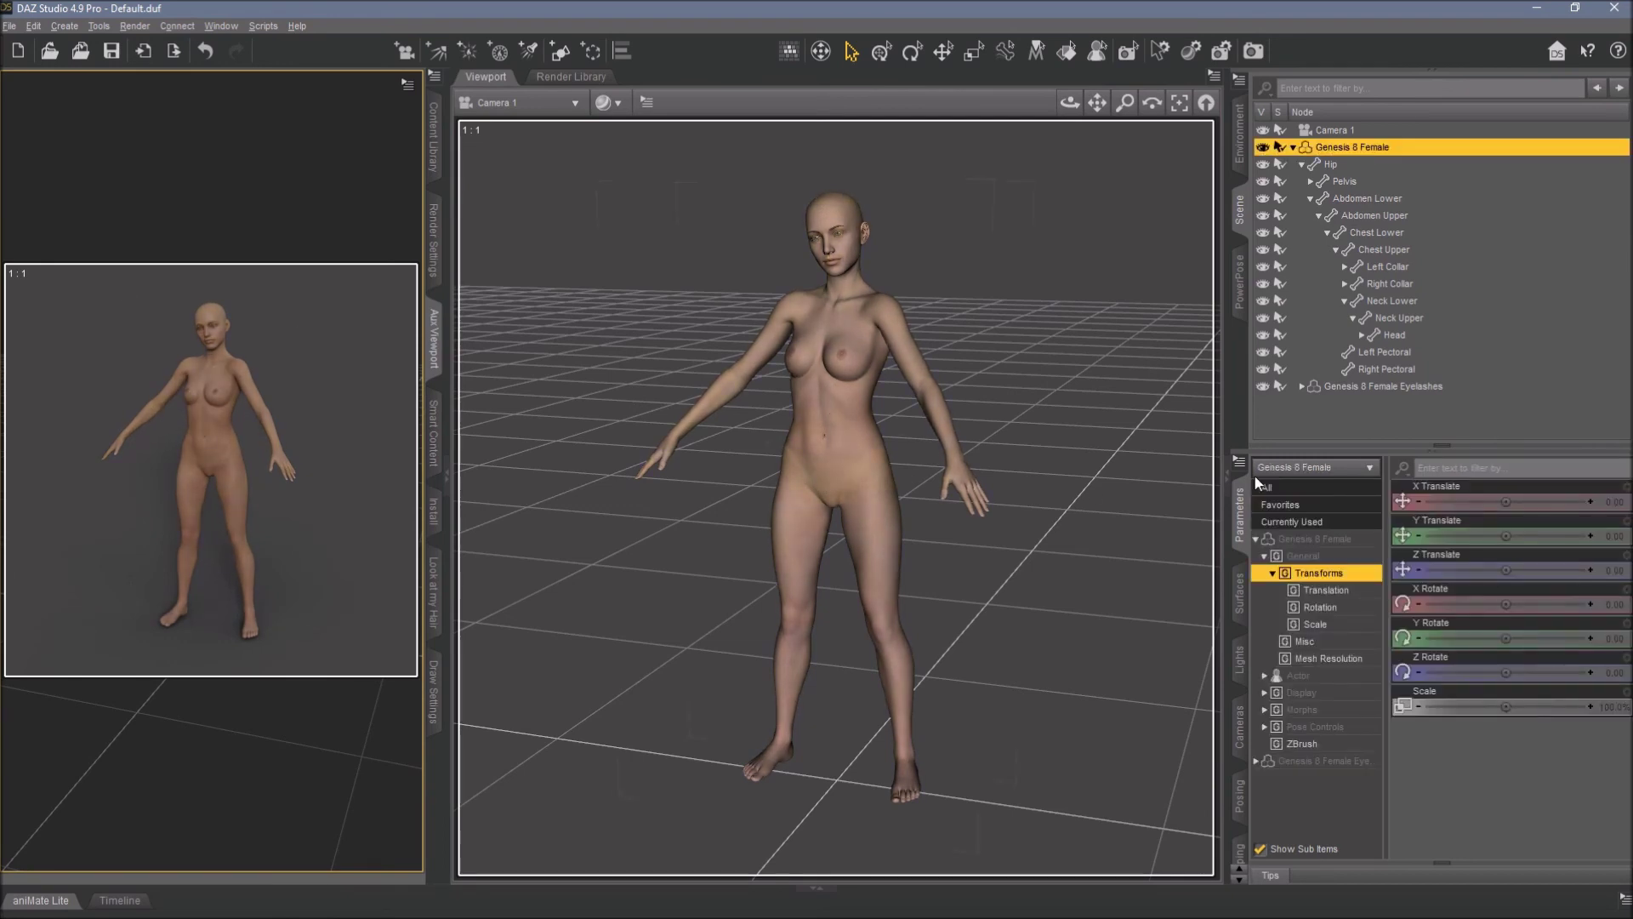
{"action": "left_click", "coordinate": [148, 416]}
{"action": "left_click", "coordinate": [712, 397]}
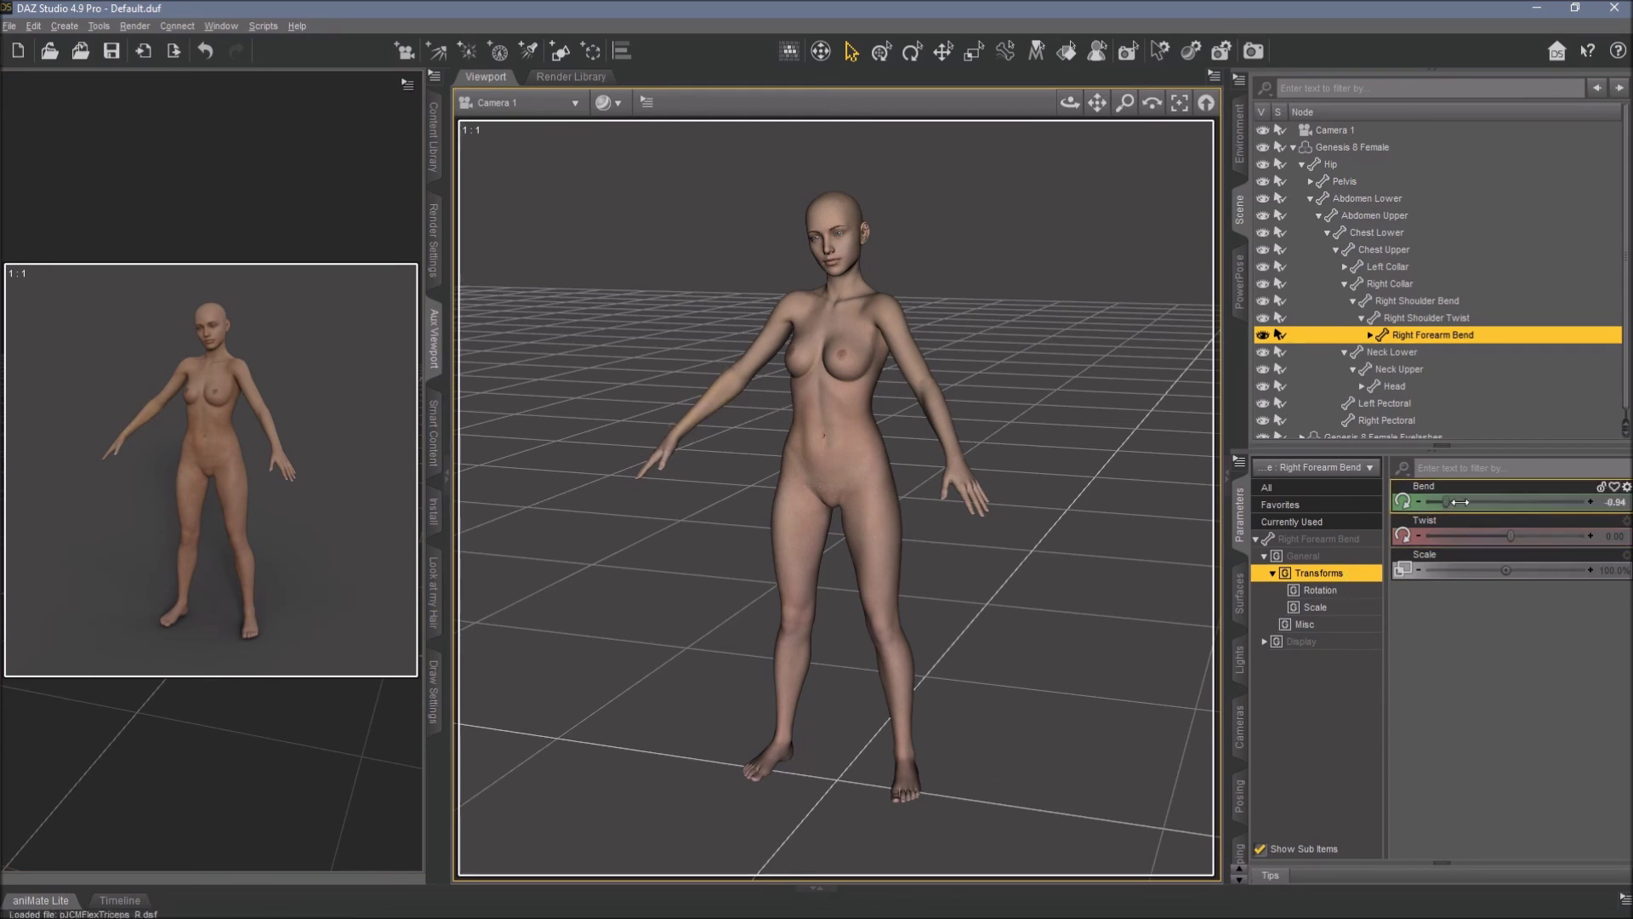
{"action": "left_click_drag", "start_coordinate": [1570, 502], "coordinate": [1596, 514]}
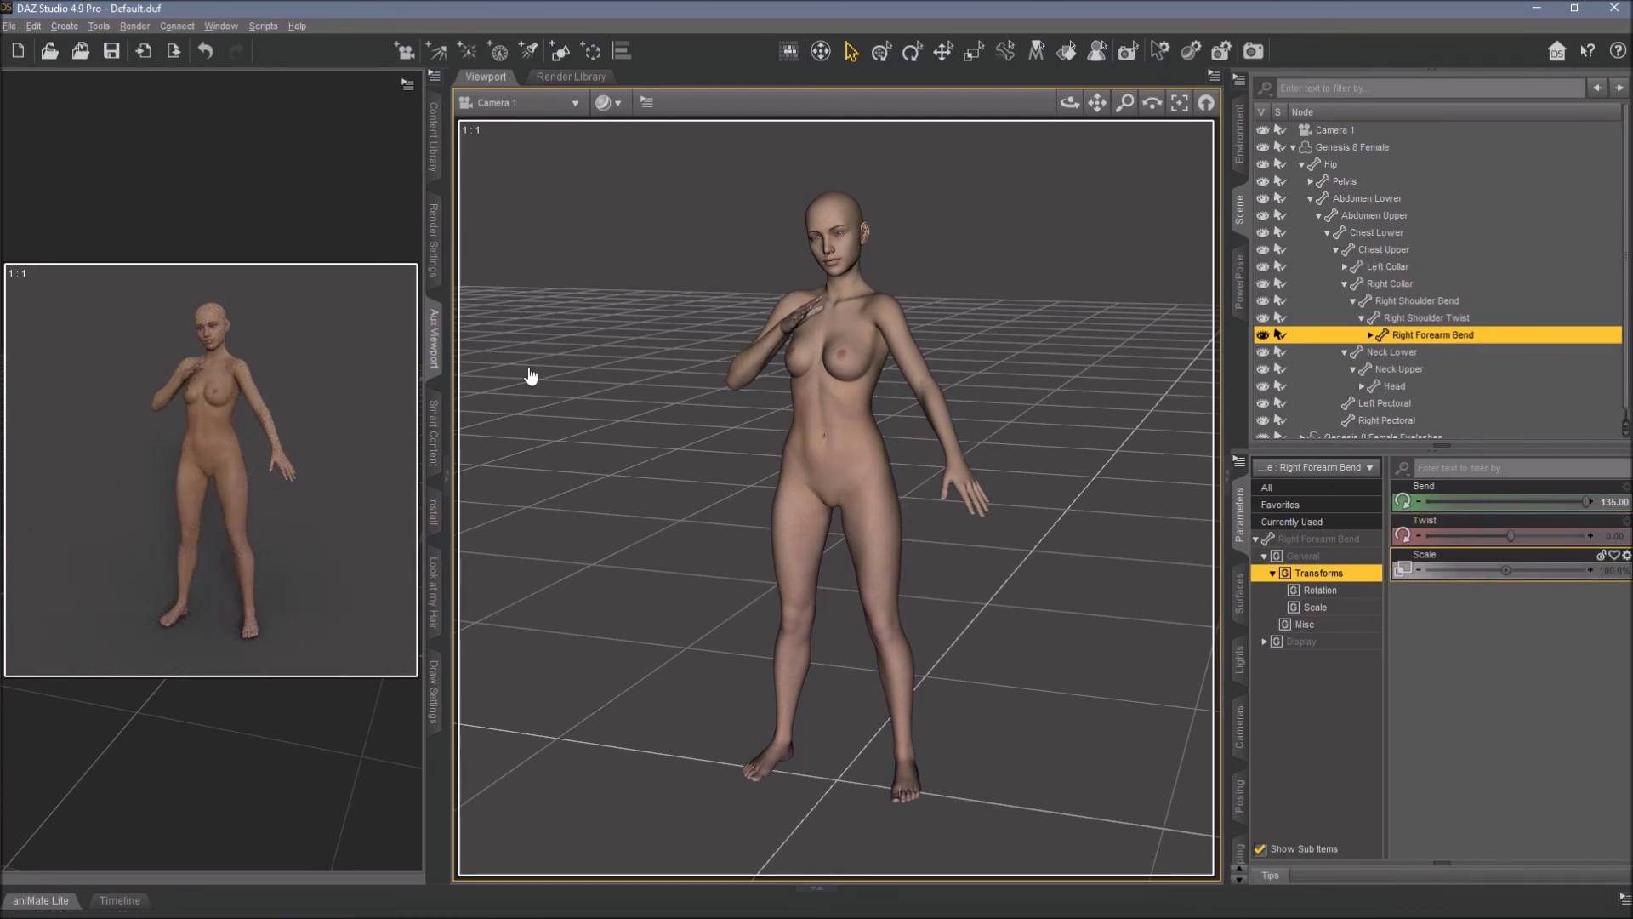
Swing the left arm out and set the left forearm to Bend -50.45, Twist -54.55
{"action": "left_click", "coordinate": [898, 313]}
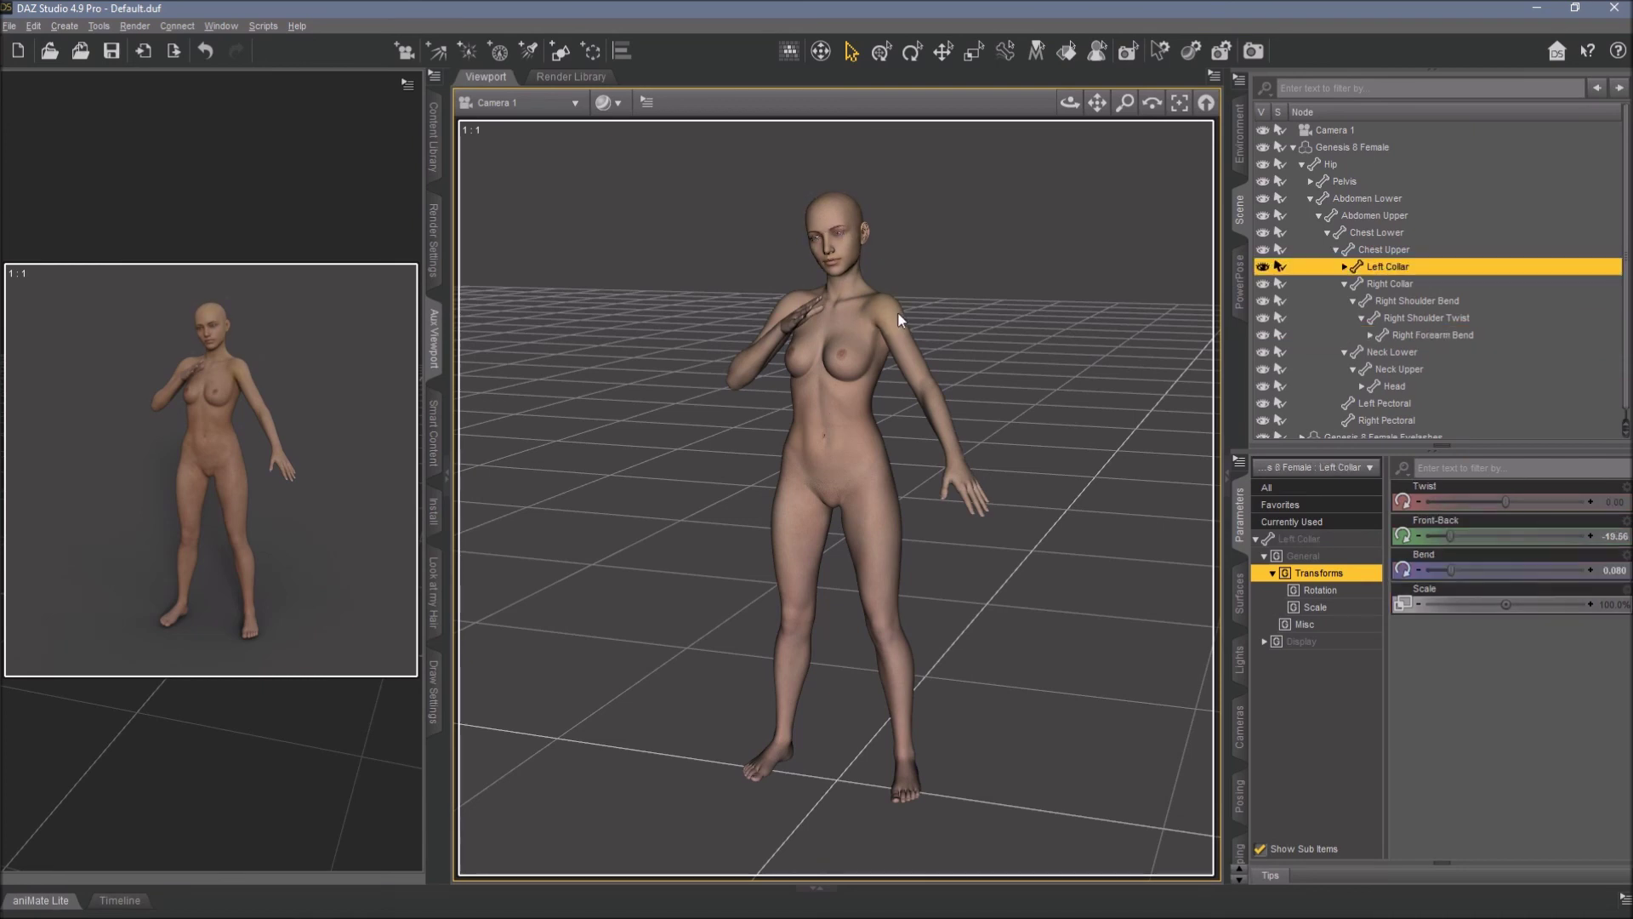
{"action": "left_click_drag", "start_coordinate": [1451, 535], "coordinate": [1494, 533]}
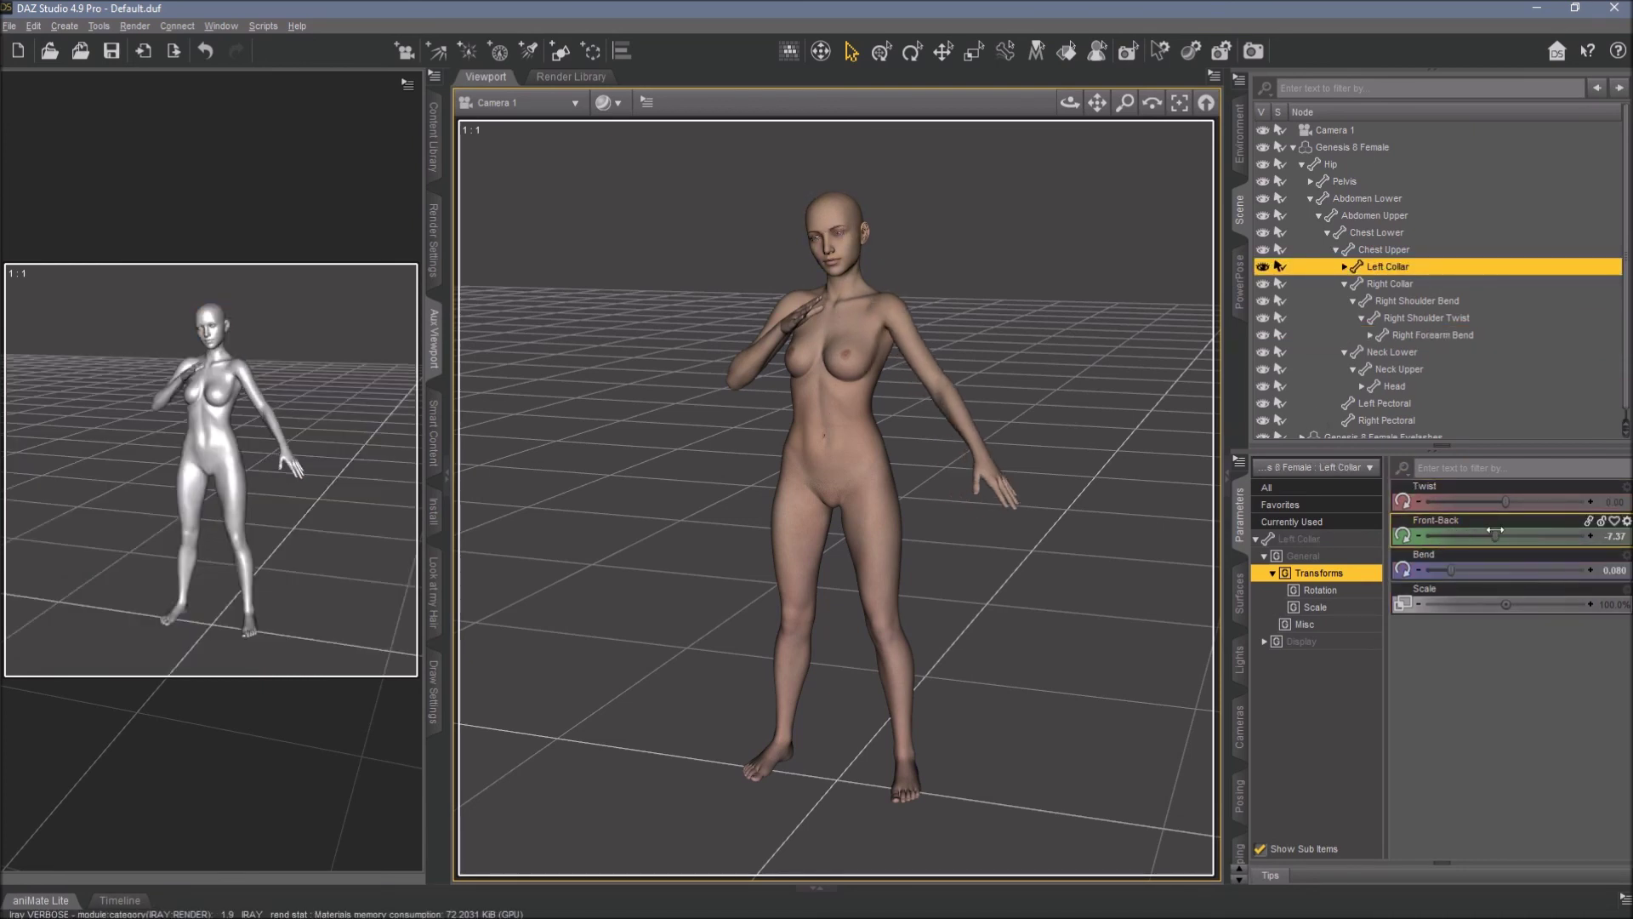
{"action": "left_click", "coordinate": [965, 427]}
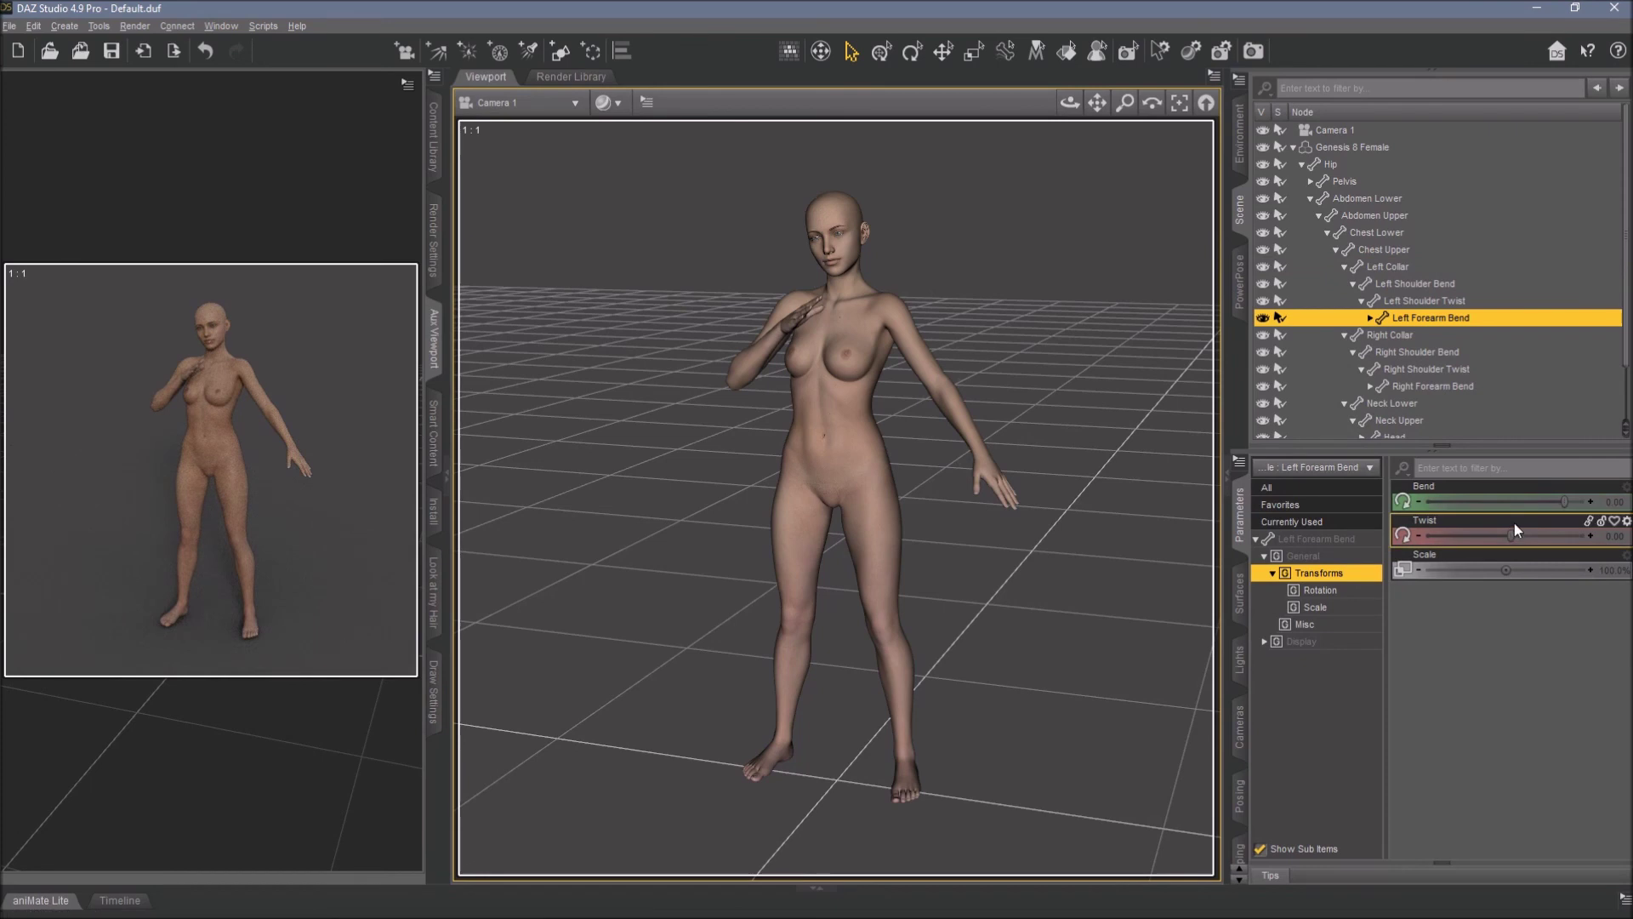
{"action": "left_click_drag", "start_coordinate": [1508, 535], "coordinate": [1503, 504]}
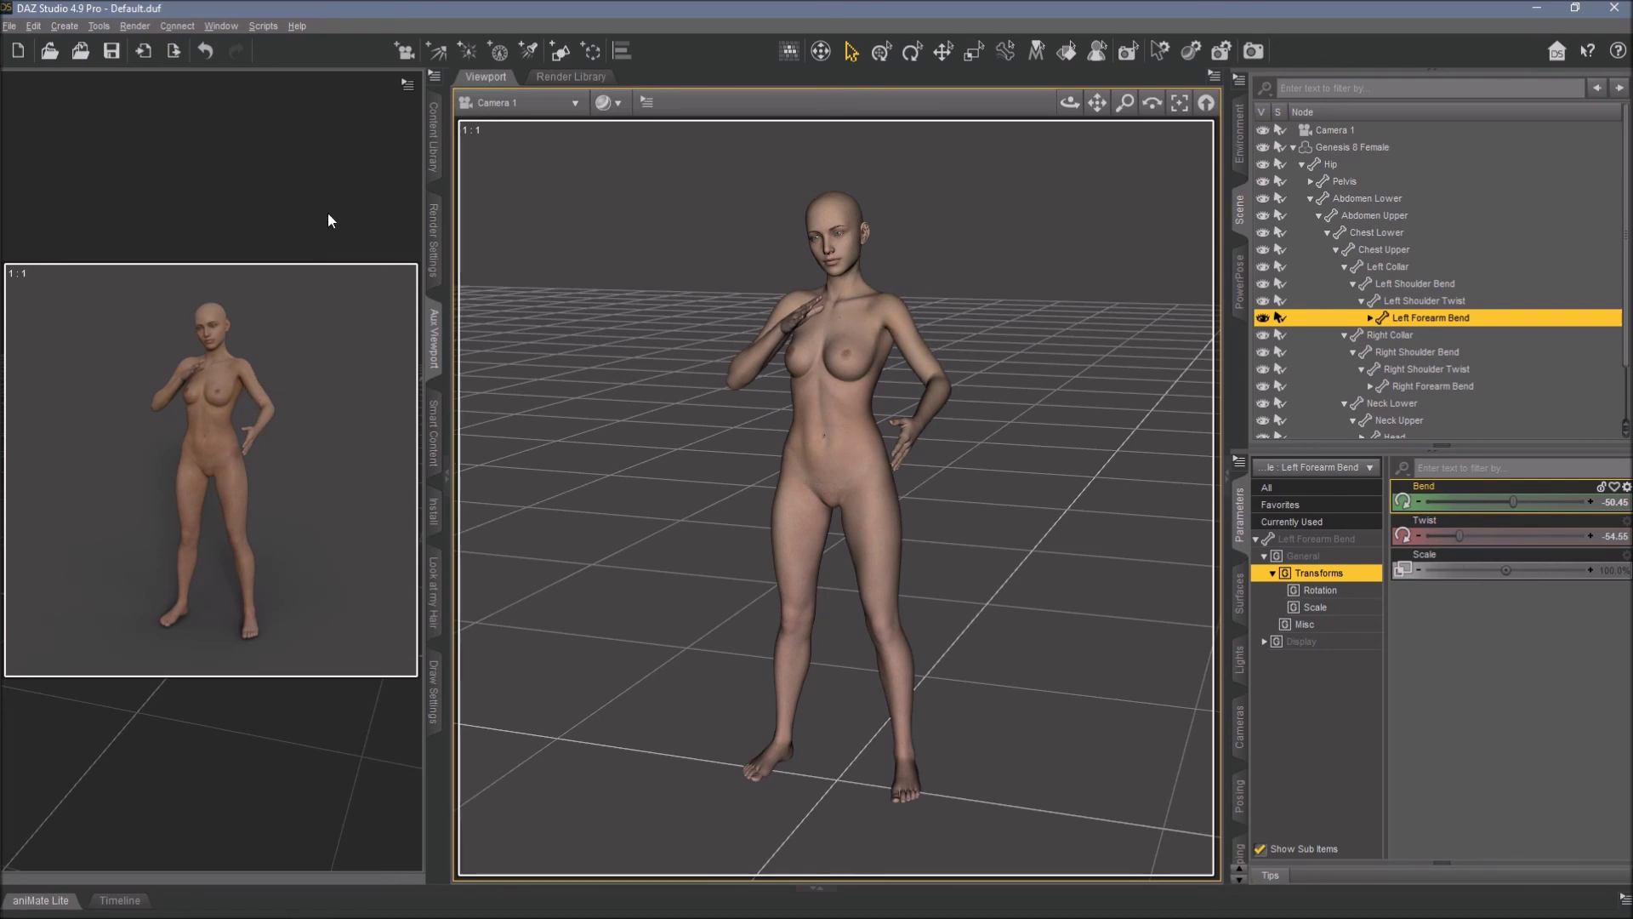
Step through Content Library, Render Settings, Aux Viewport and Smart Content to Install's 137 products
{"action": "left_click", "coordinate": [433, 136]}
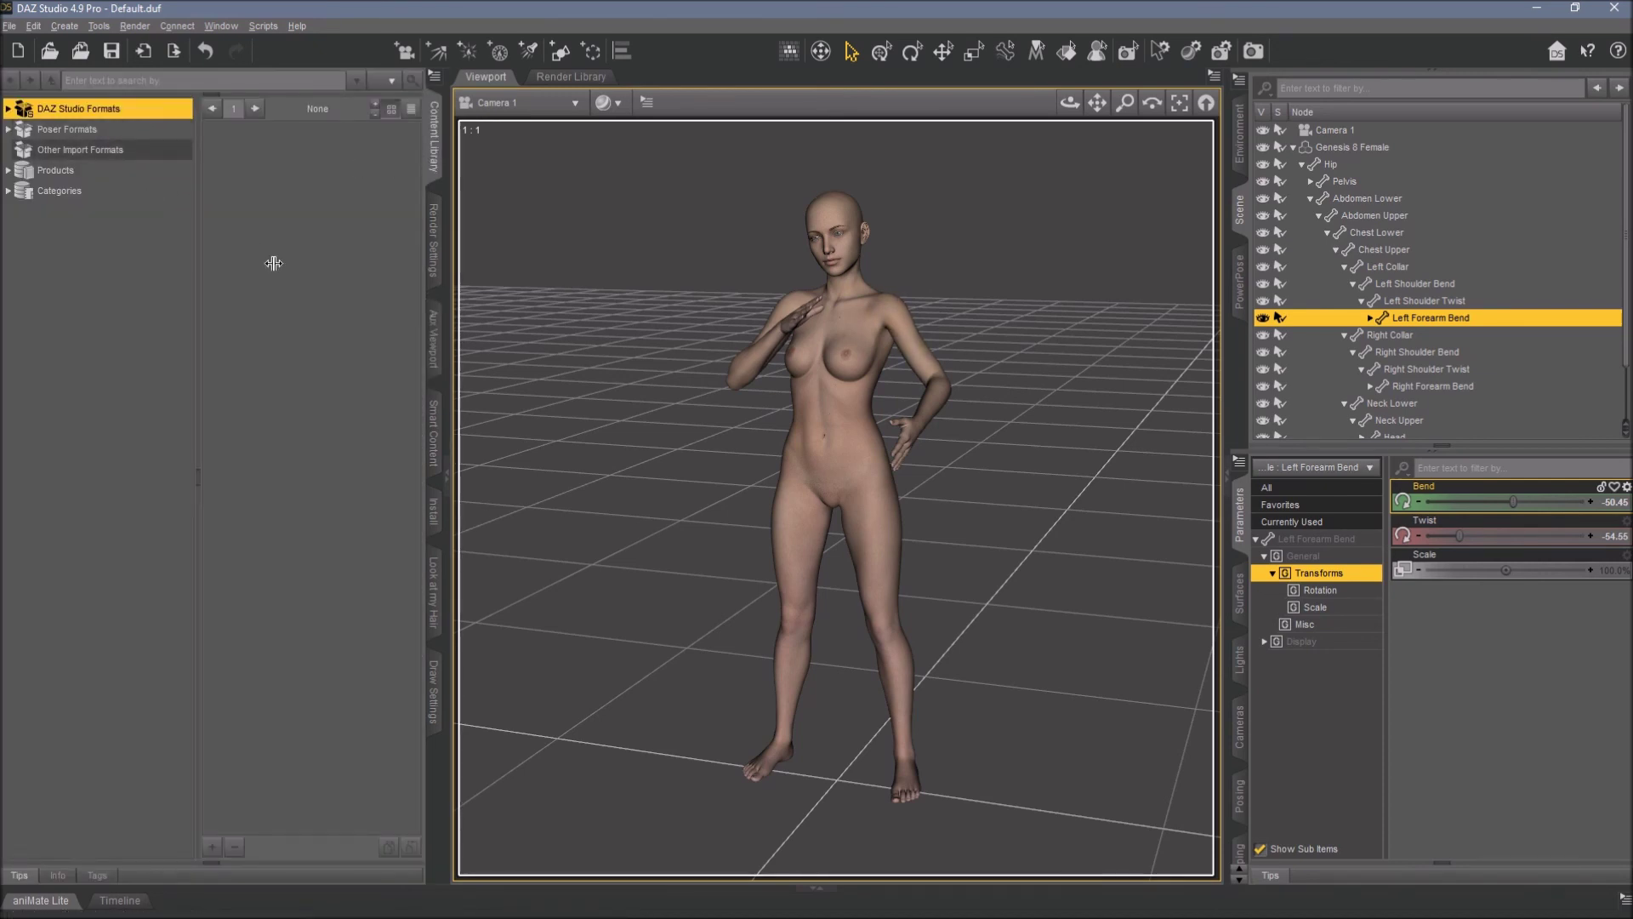
{"action": "left_click", "coordinate": [434, 246]}
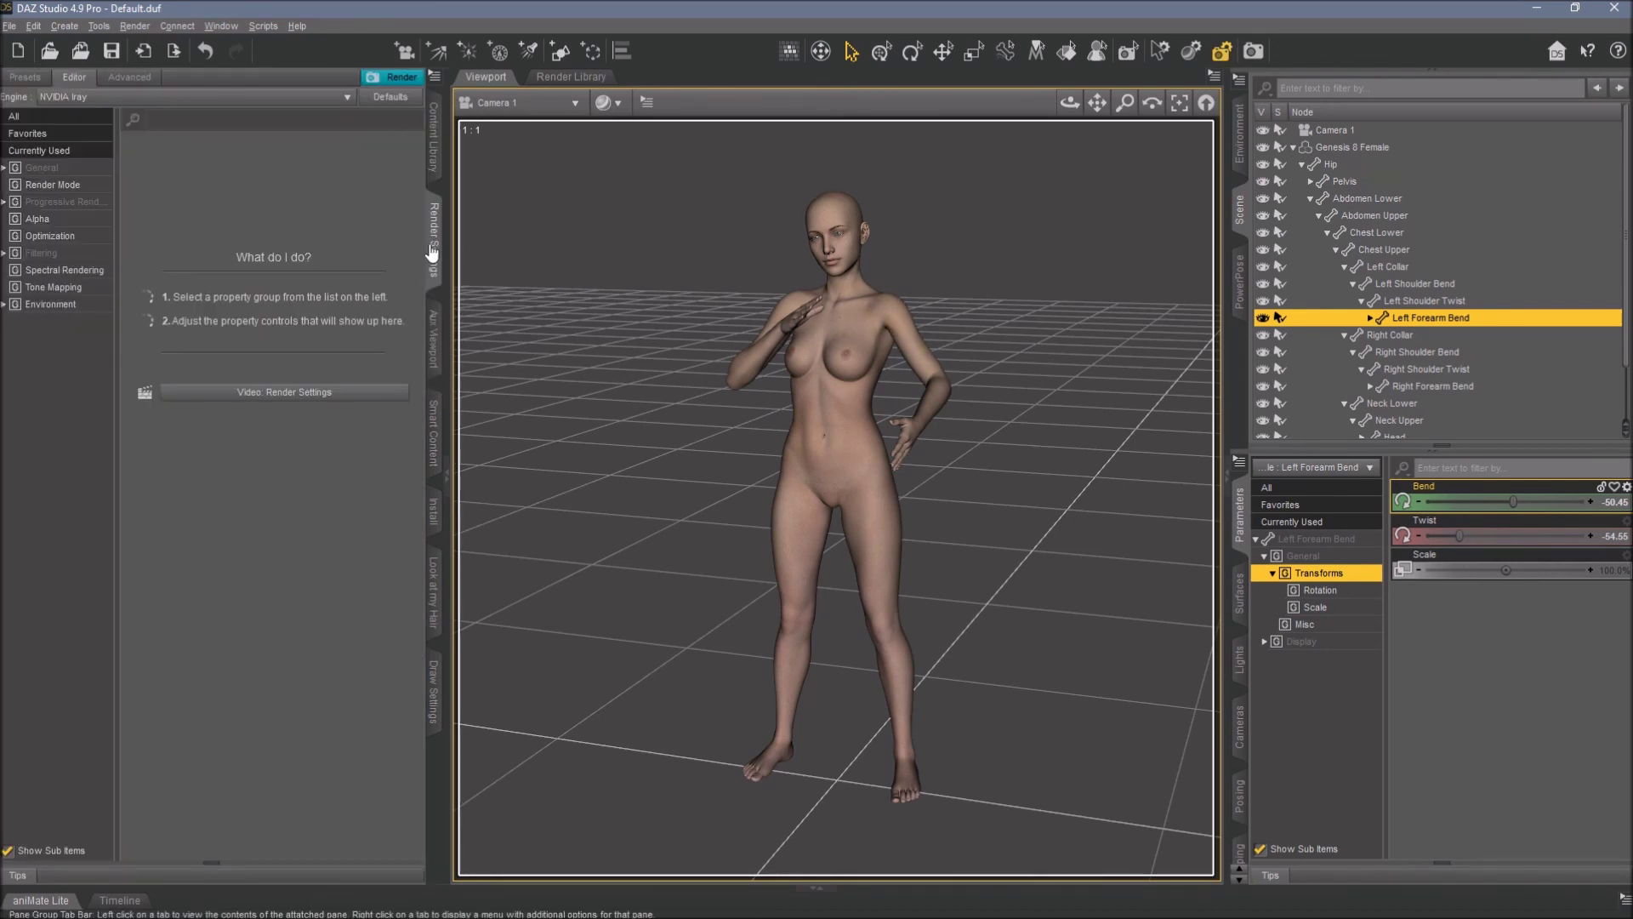
{"action": "left_click", "coordinate": [434, 340]}
{"action": "left_click", "coordinate": [433, 438]}
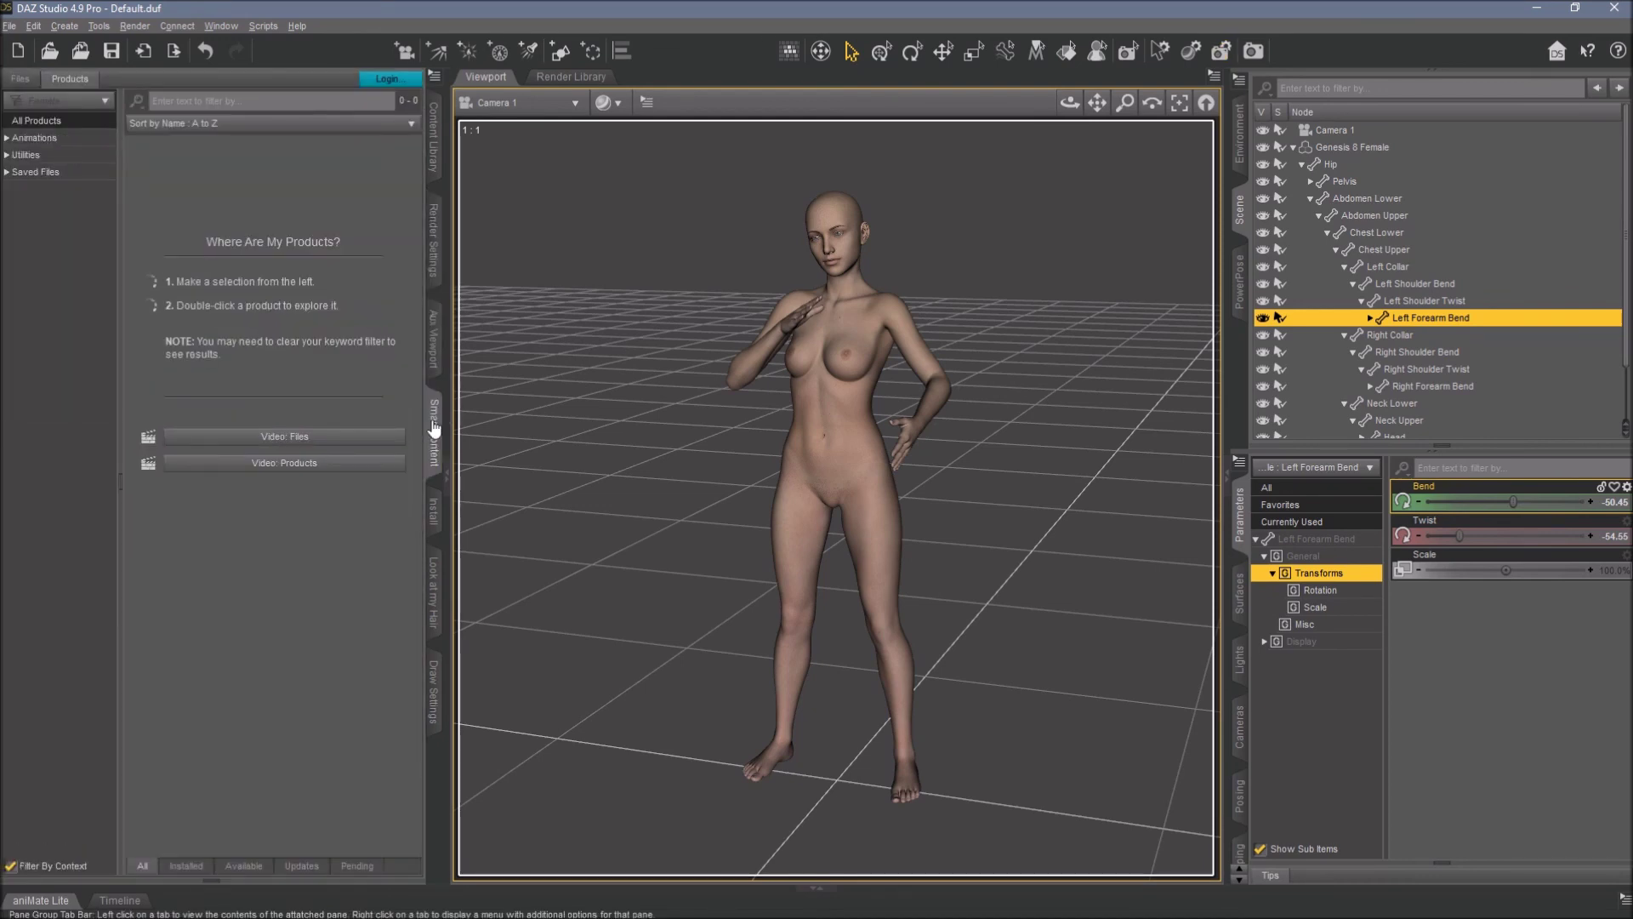
{"action": "left_click", "coordinate": [434, 511]}
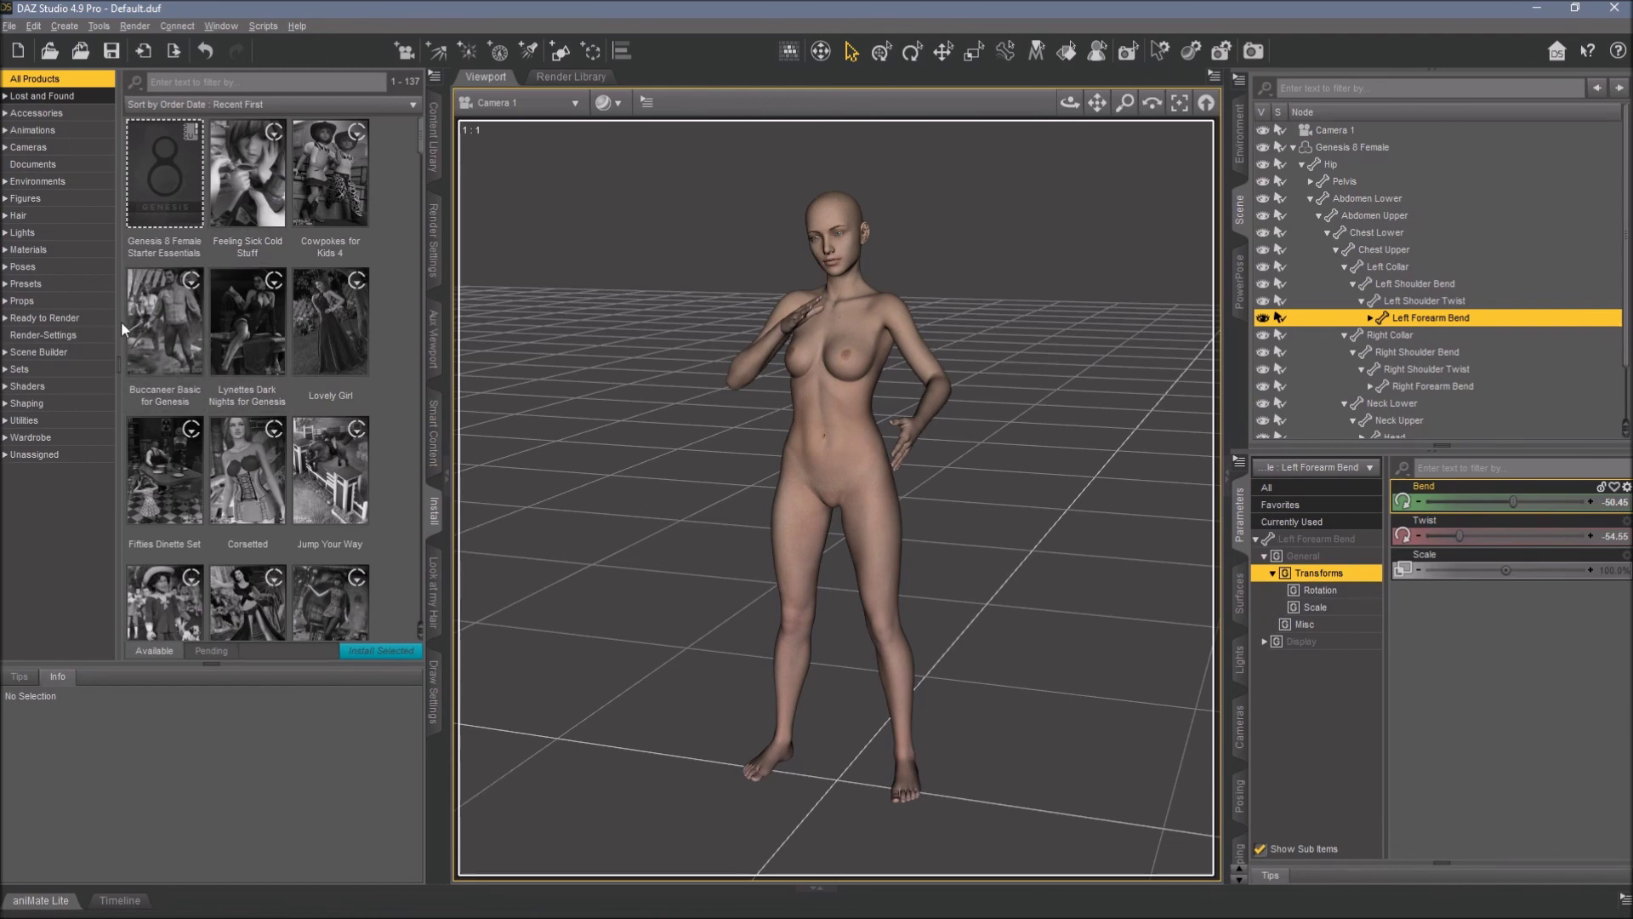
{"action": "scroll", "coordinate": [222, 272], "scroll_direction": "down", "scroll_amount": 20}
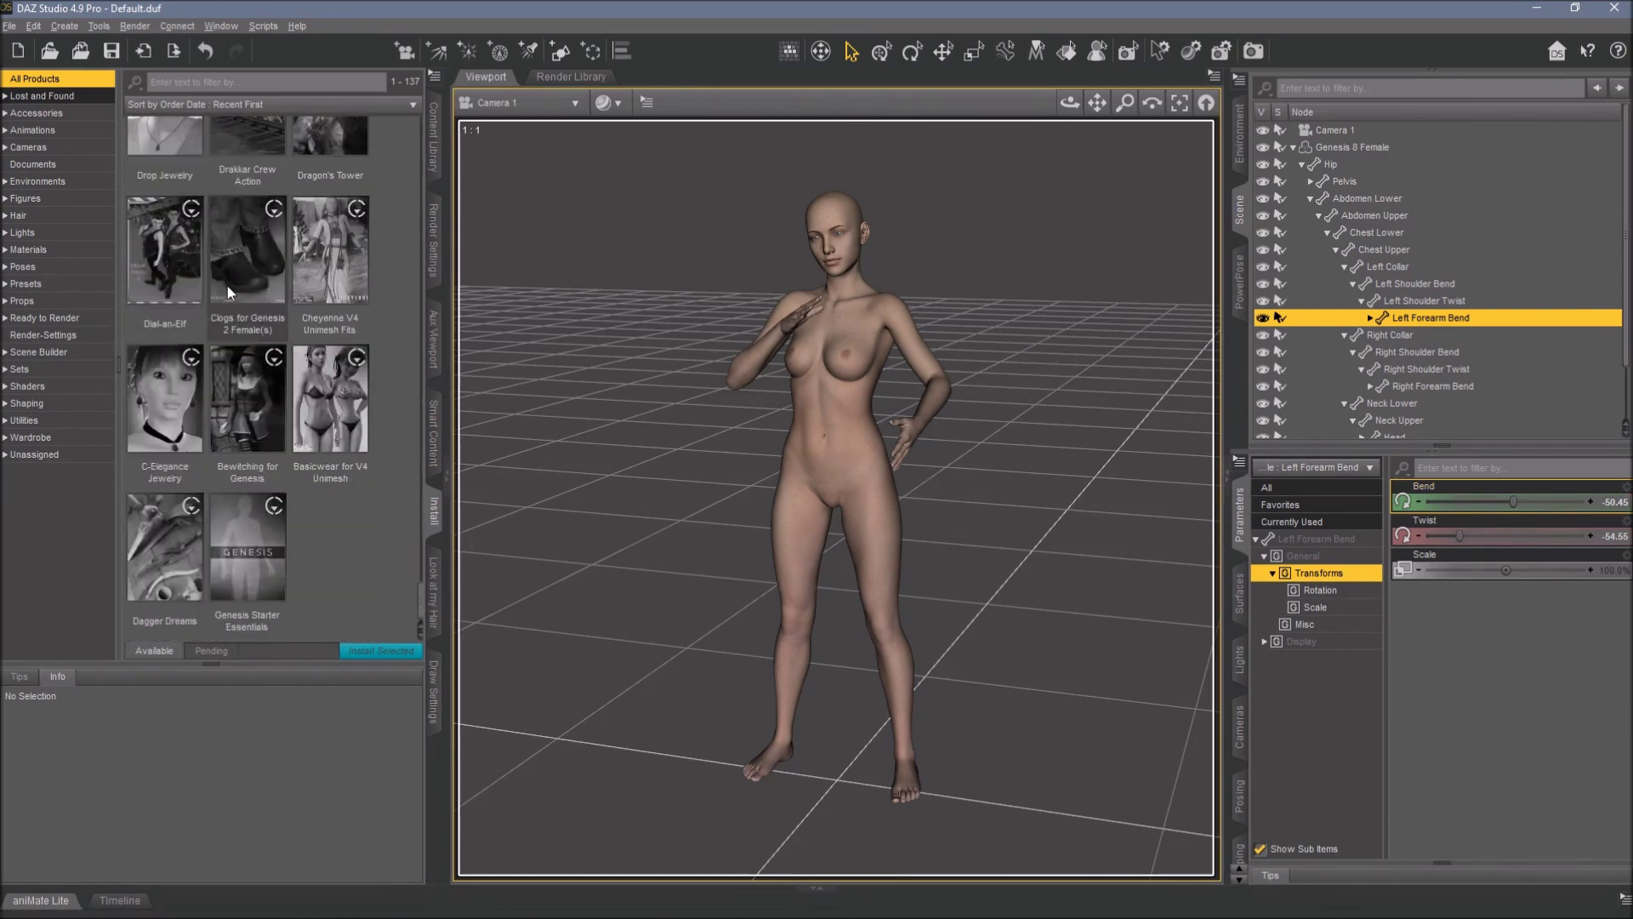
{"action": "scroll", "coordinate": [337, 519], "scroll_direction": "up", "scroll_amount": 20}
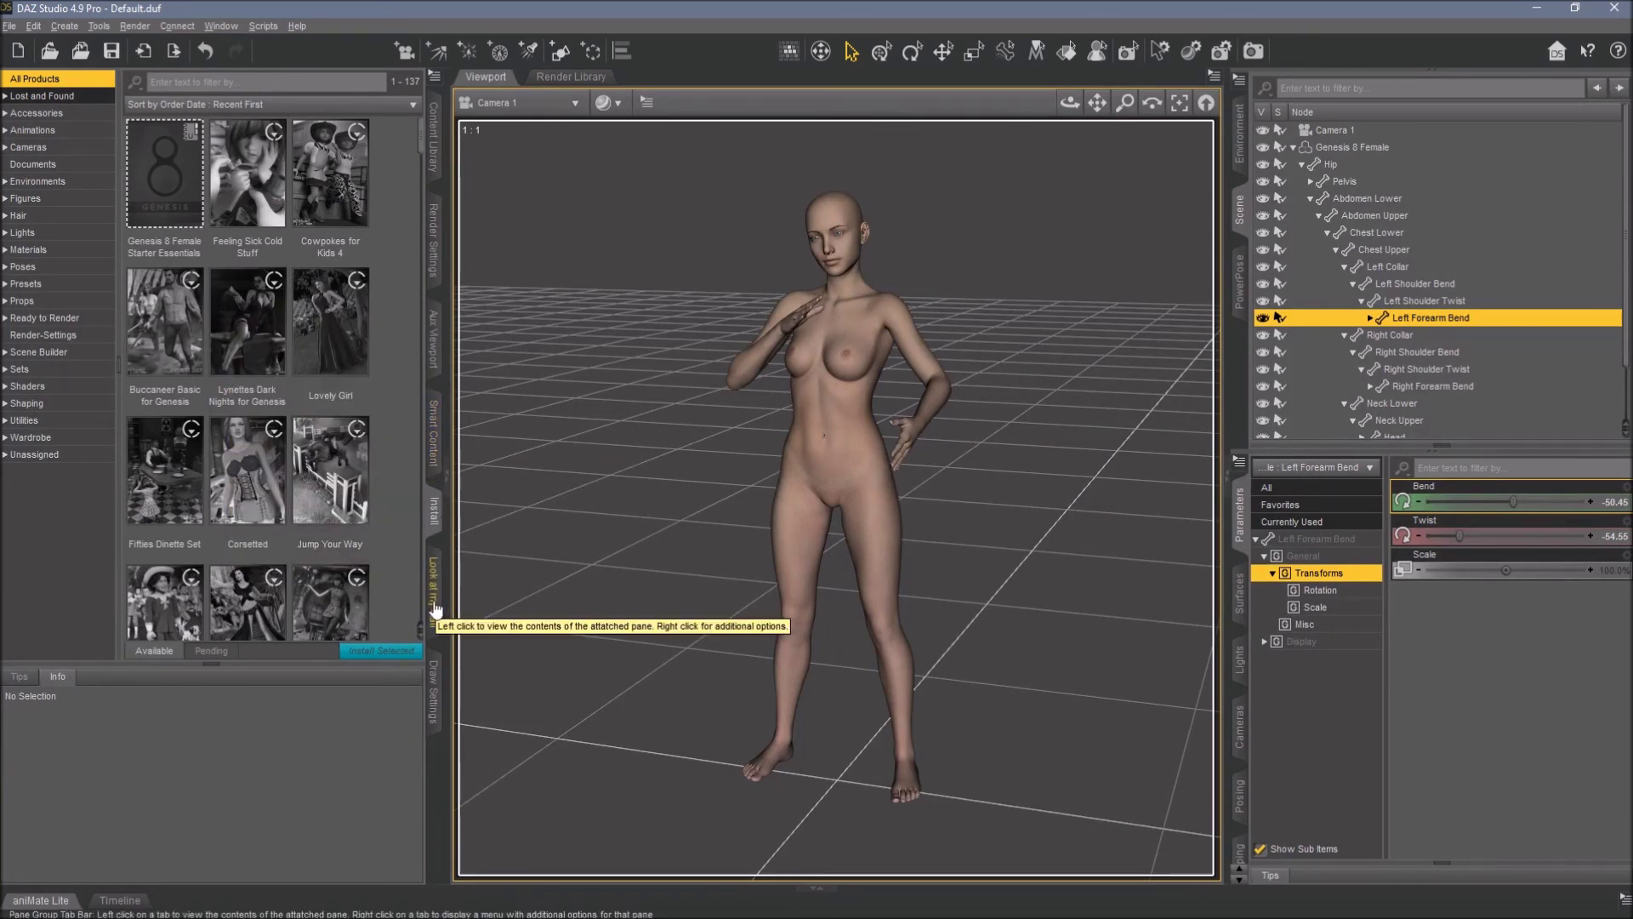
View Look at my Hair, then Draw Settings' General and Manipulation properties, then Content Library
{"action": "left_click", "coordinate": [435, 606]}
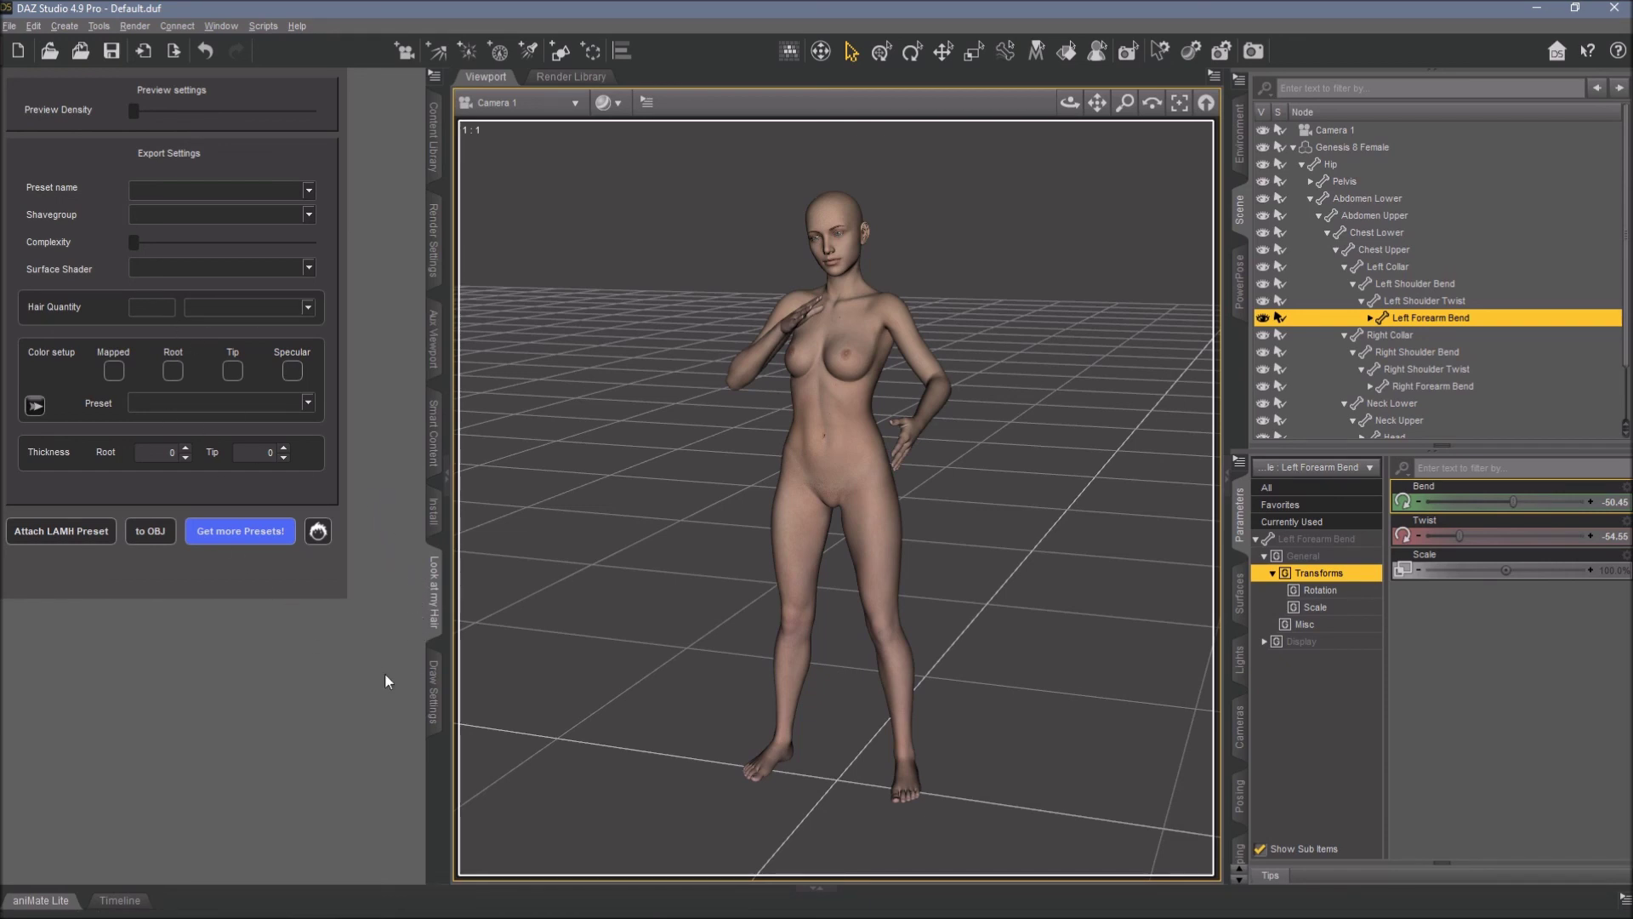
{"action": "left_click", "coordinate": [431, 698]}
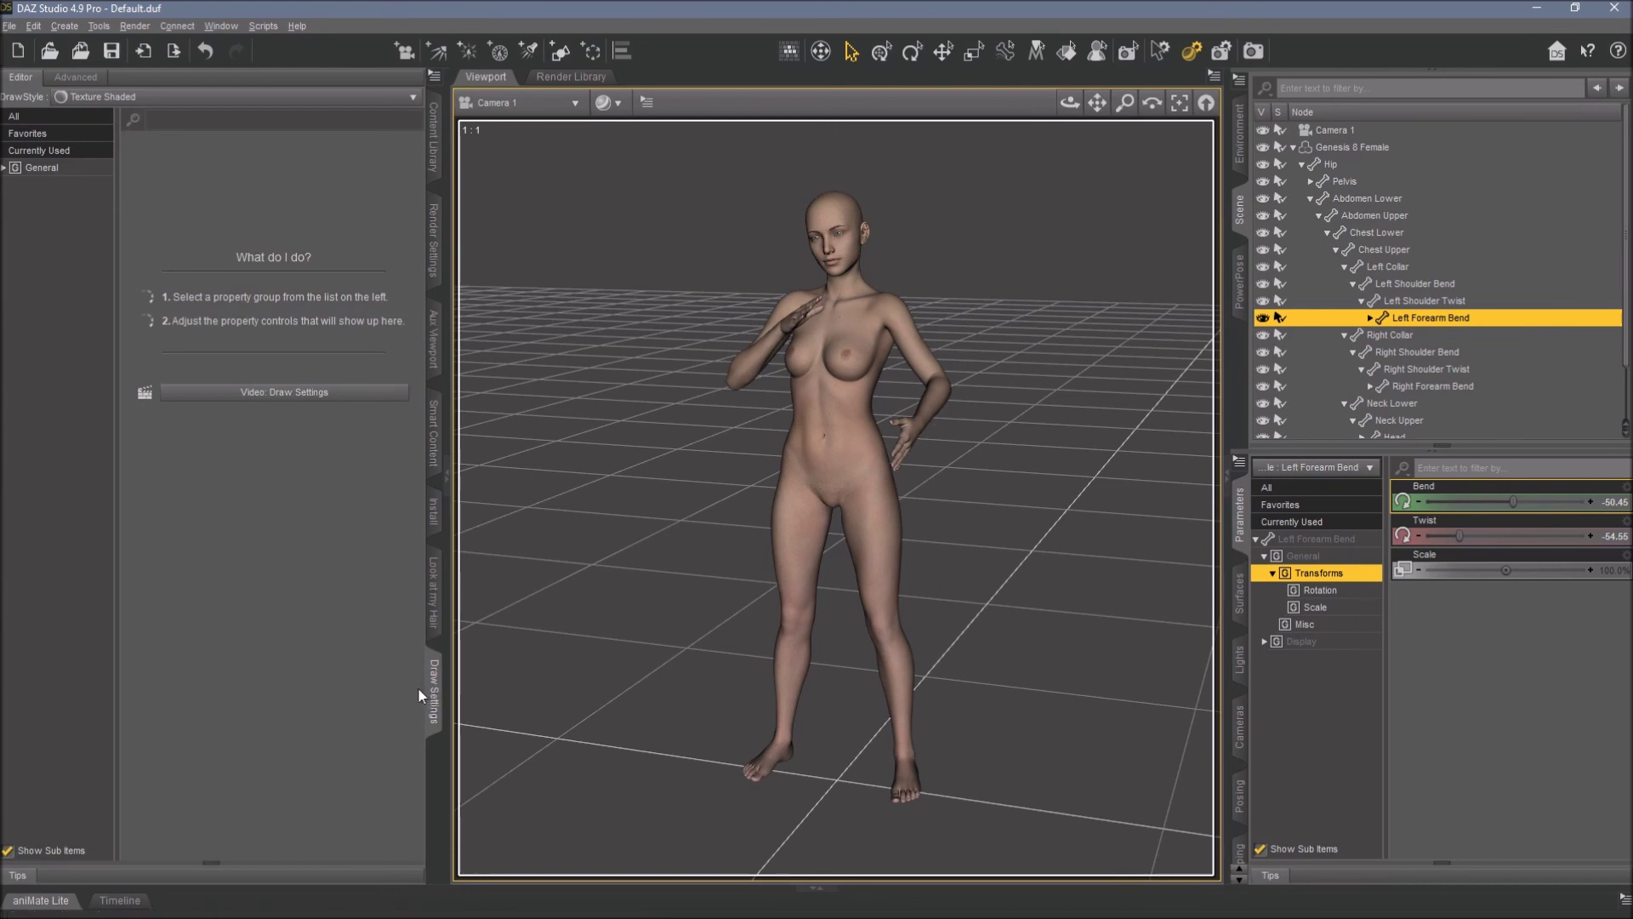
{"action": "left_click", "coordinate": [37, 169]}
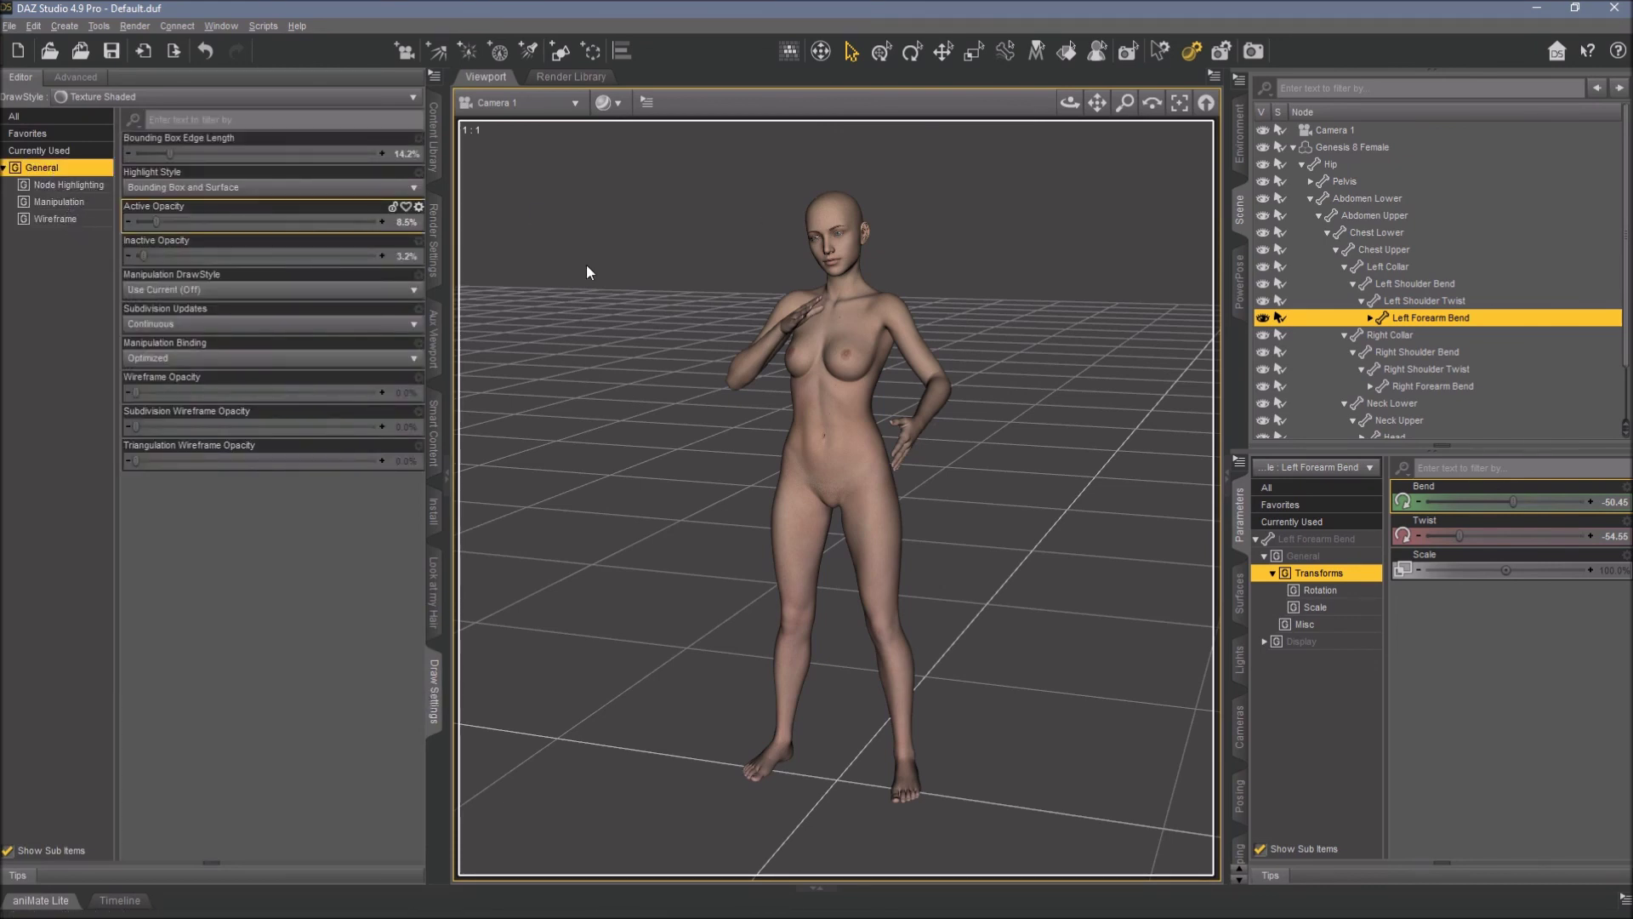
{"action": "left_click", "coordinate": [61, 204]}
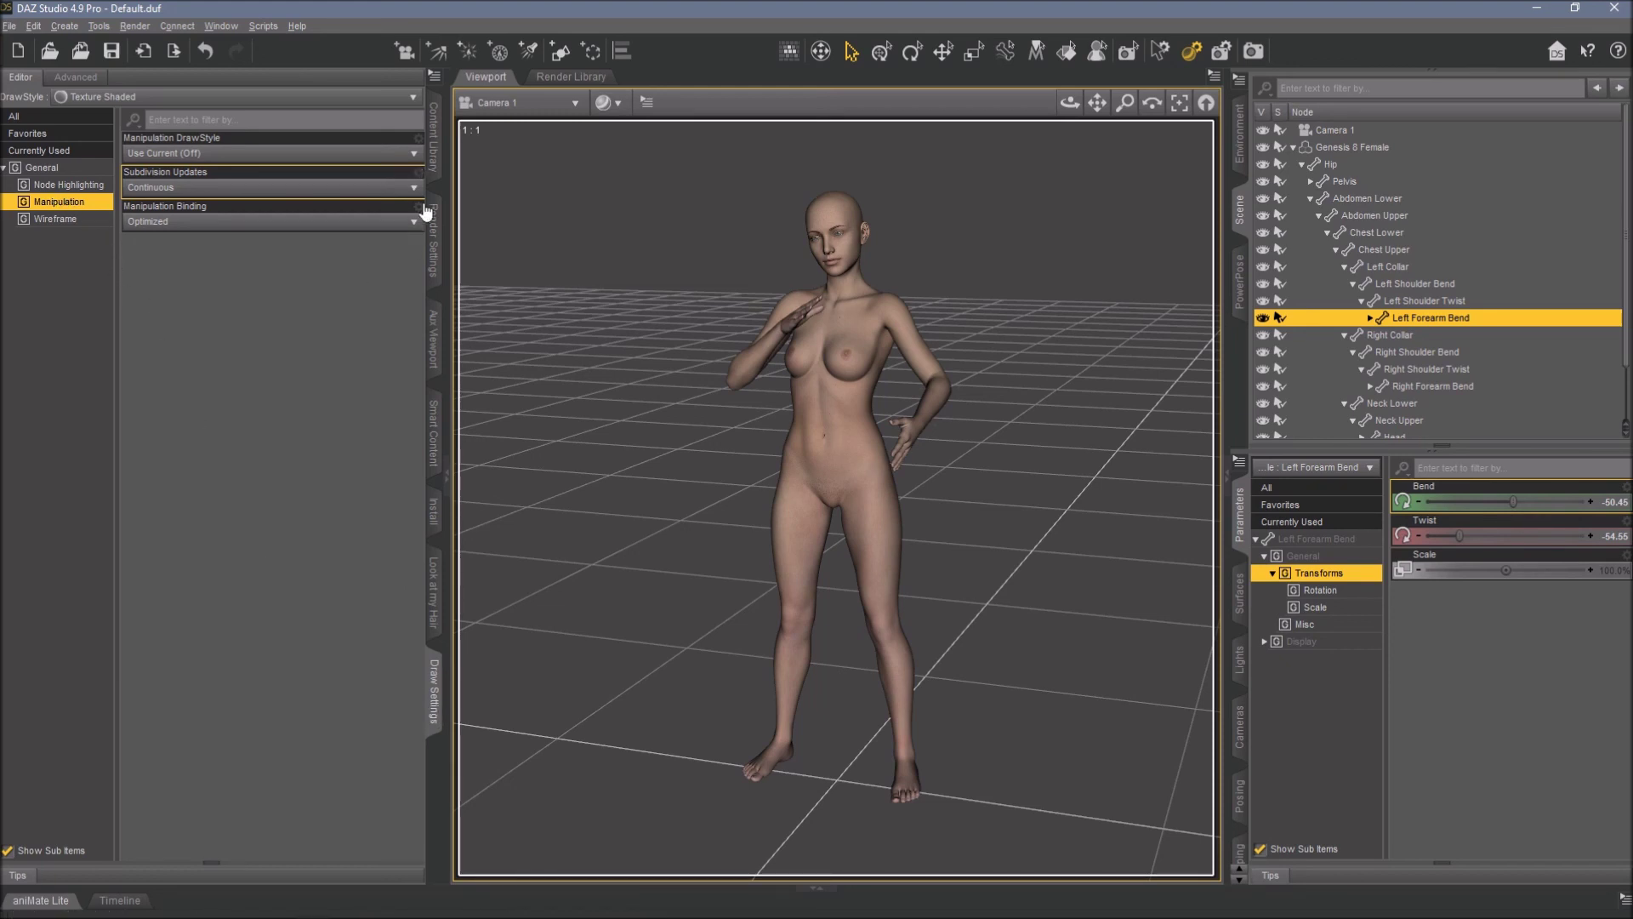
{"action": "left_click", "coordinate": [433, 144]}
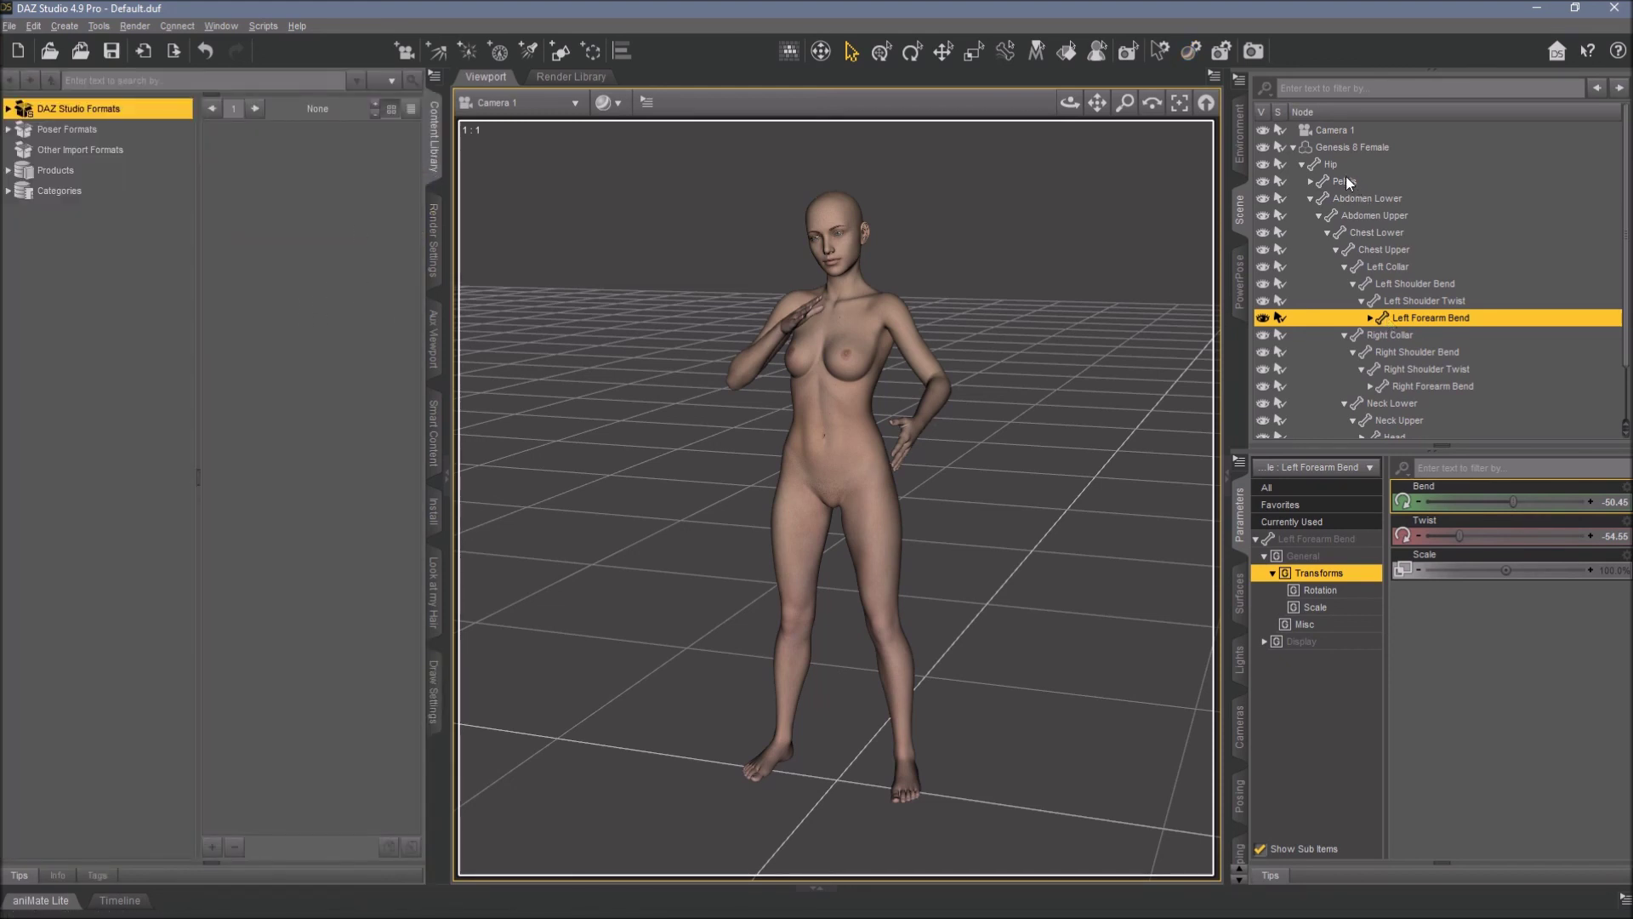
Delete Genesis 8 Female and start a new Default.duf scene holding only Camera 1
{"action": "left_click", "coordinate": [1344, 149]}
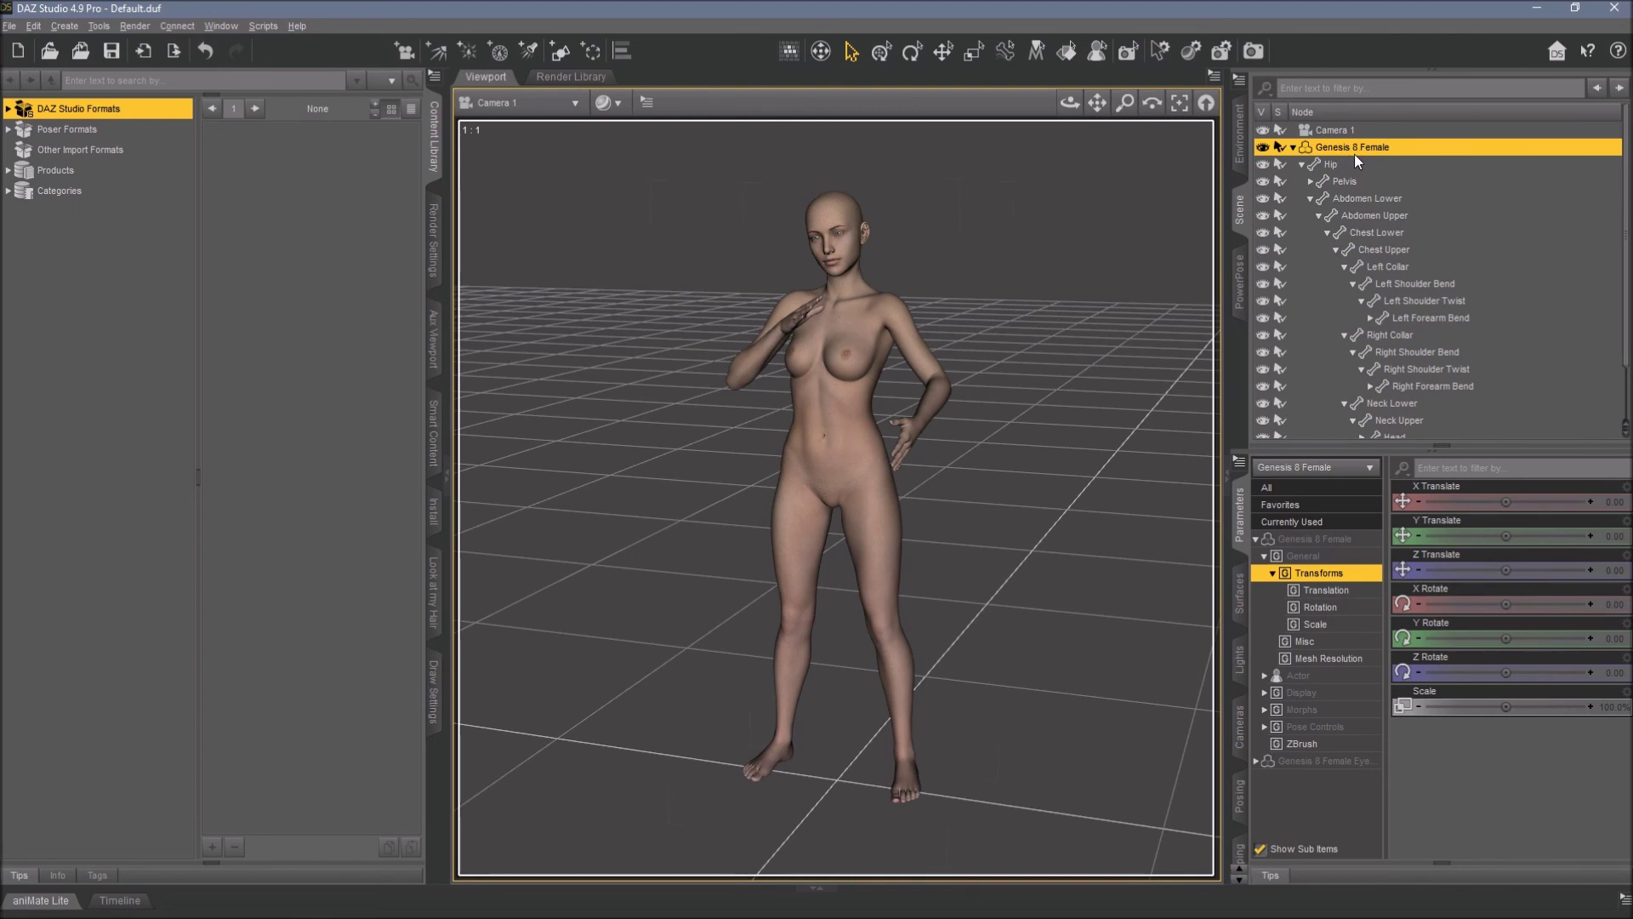
{"action": "key", "text": "Delete"}
{"action": "left_click", "coordinate": [18, 56]}
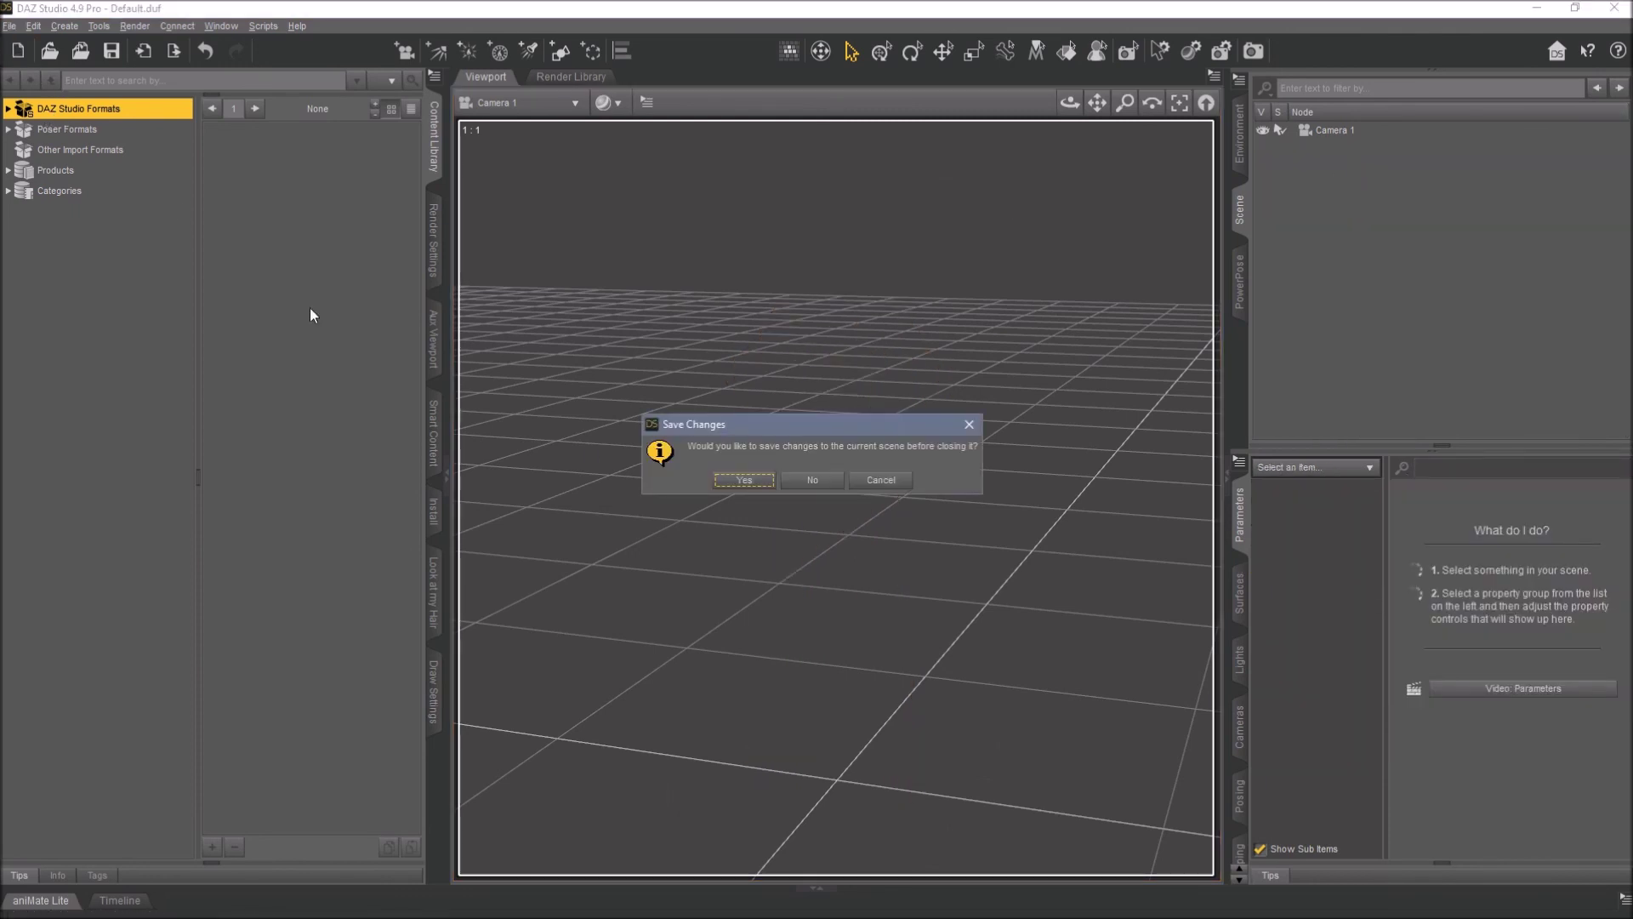
{"action": "left_click", "coordinate": [788, 475]}
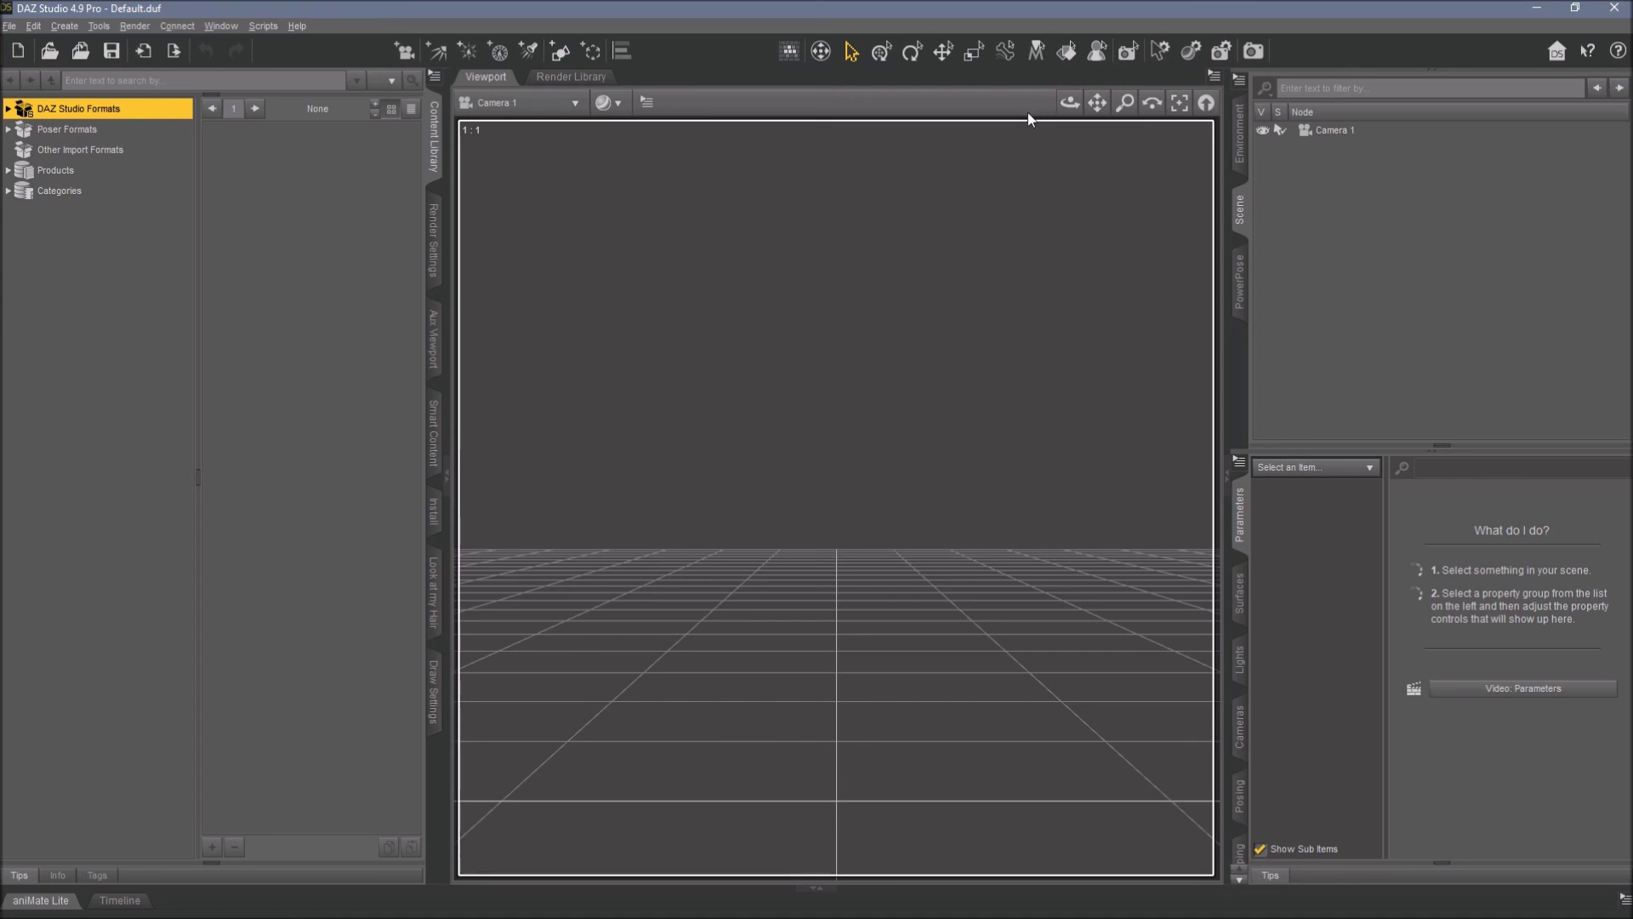
{"action": "left_click", "coordinate": [646, 102]}
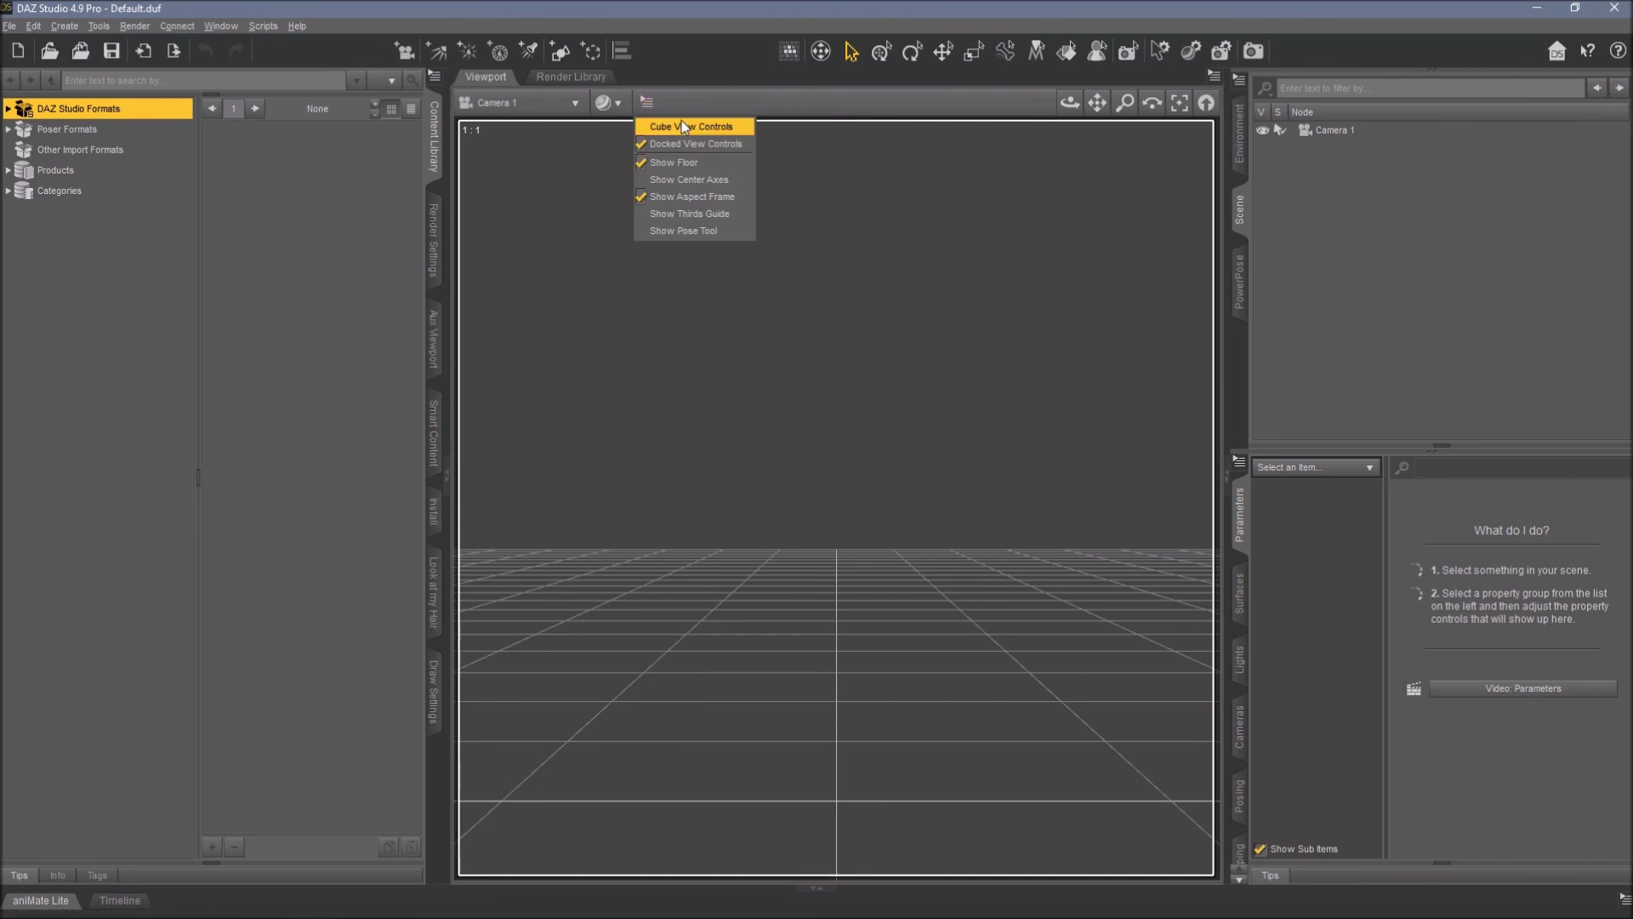
{"action": "left_click", "coordinate": [681, 120]}
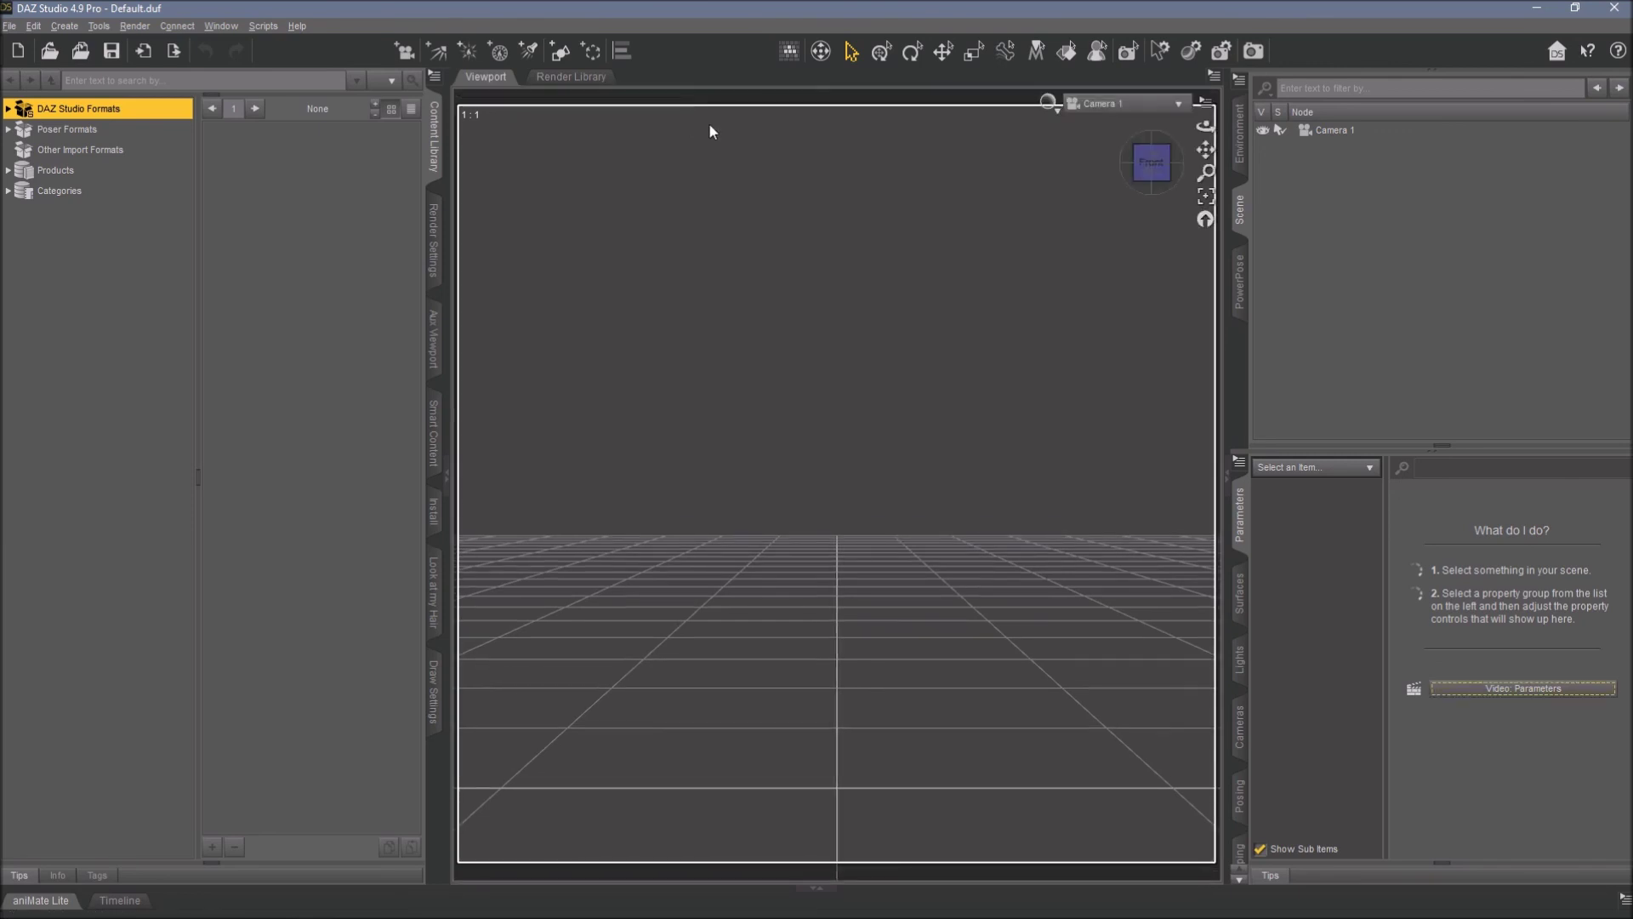
{"action": "left_click", "coordinate": [1206, 101]}
{"action": "left_click", "coordinate": [1188, 136]}
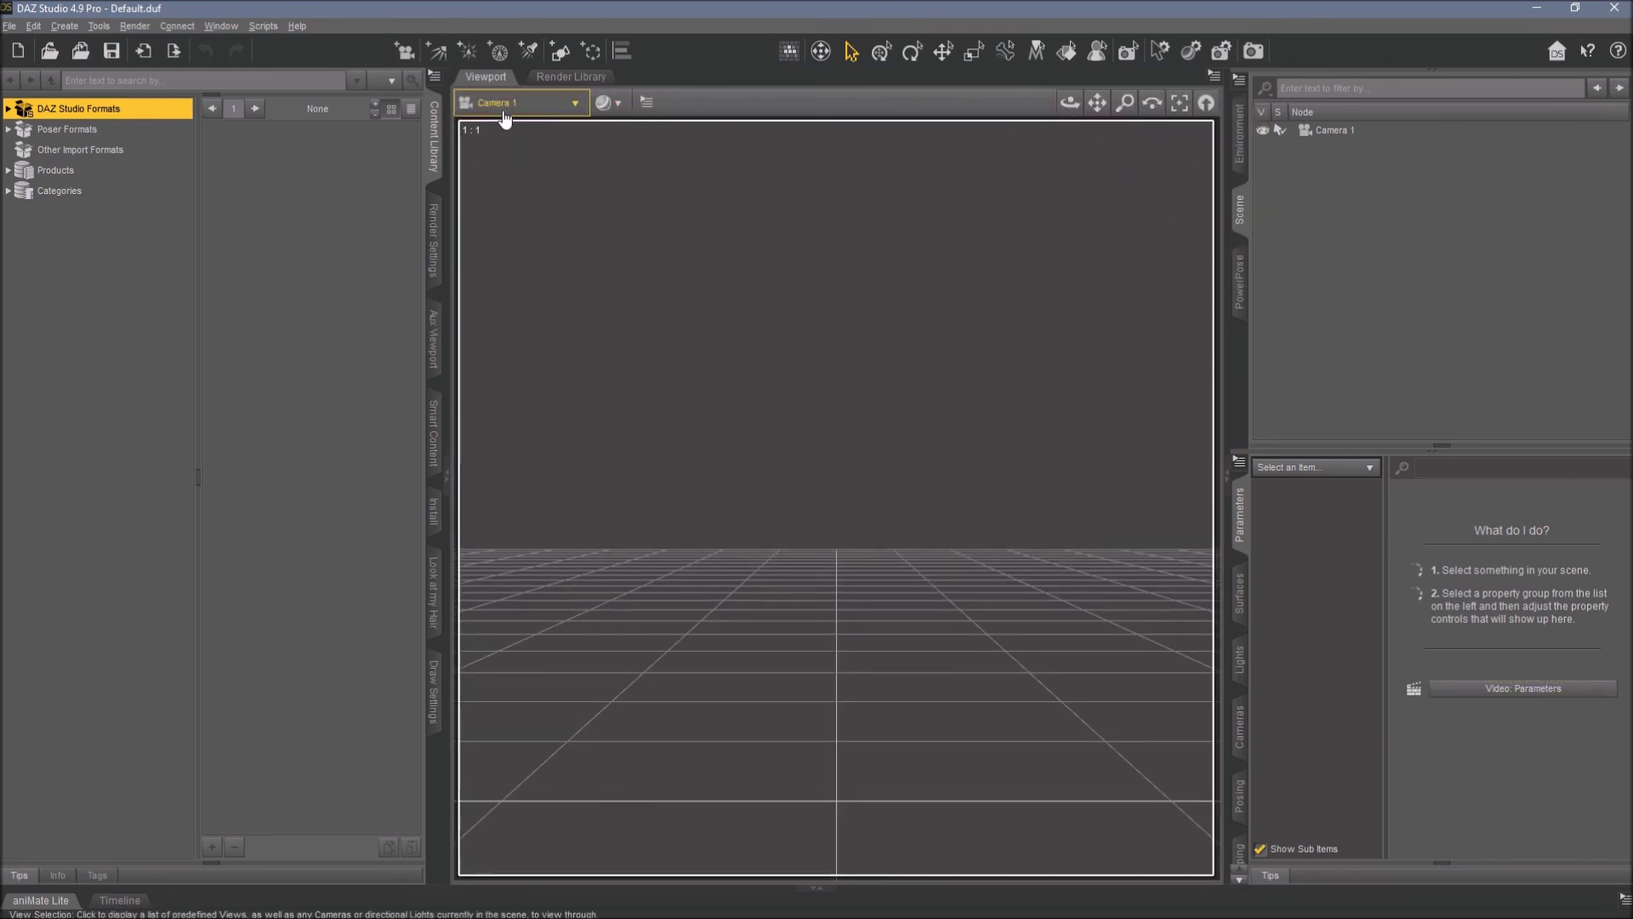